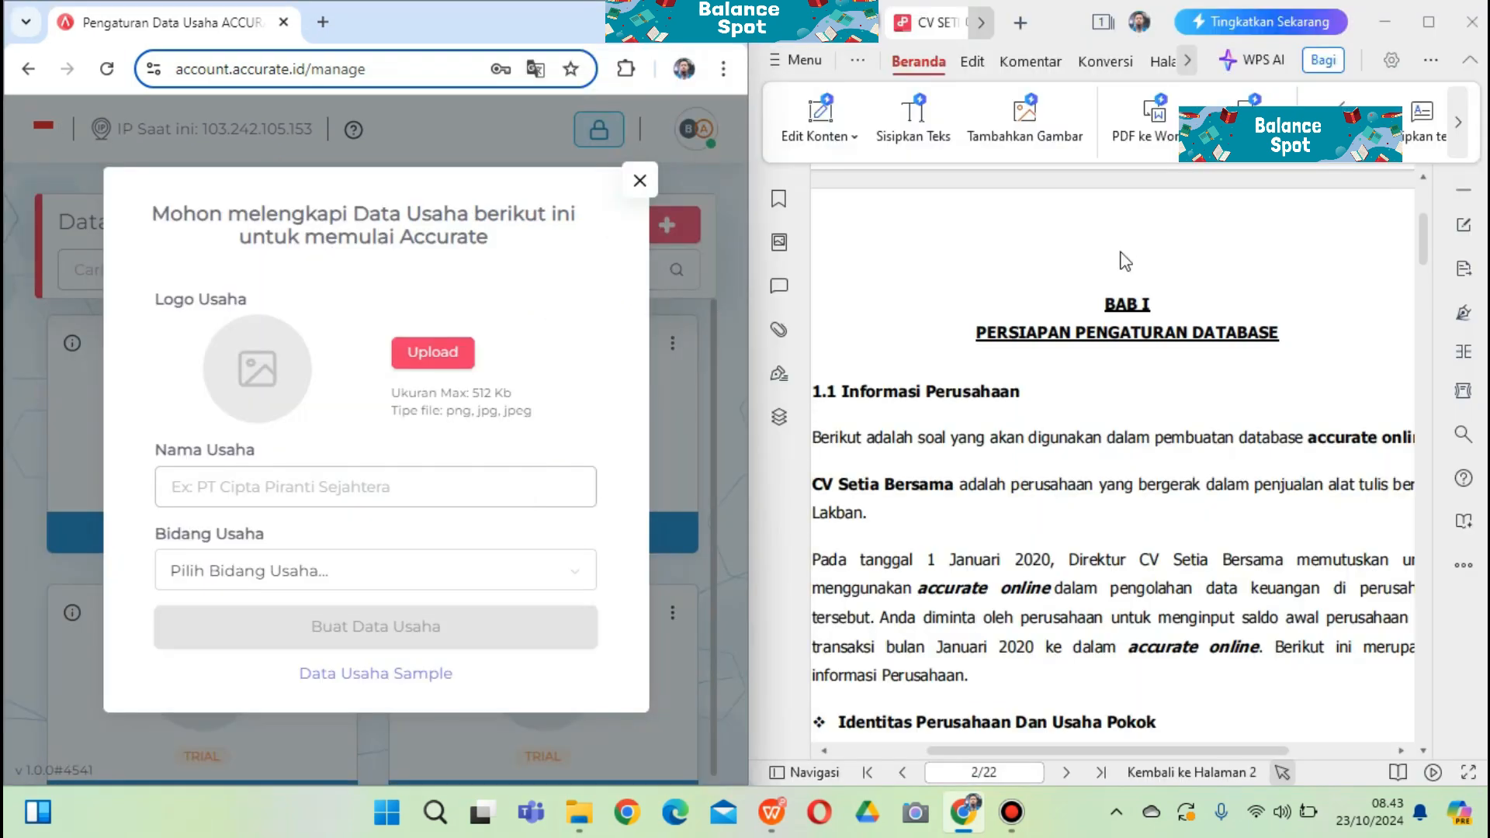
# Scroll the case brief down to the 'Identitas Perusahaan Dan Usaha Pokok' section on page 2
pyautogui.click(1425, 244)
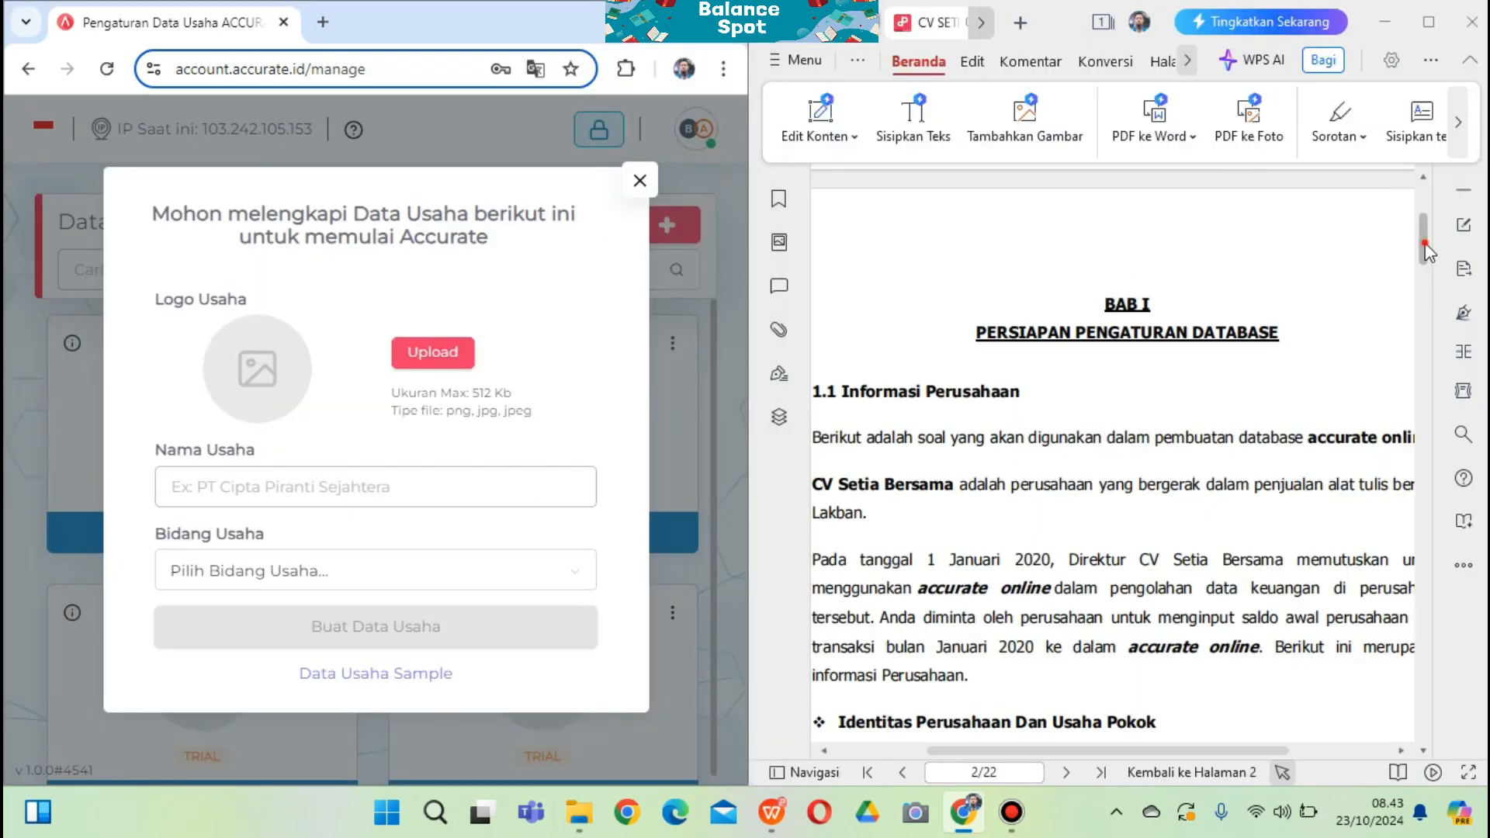
pyautogui.moveTo(1426, 244); pyautogui.dragTo(421, 279)
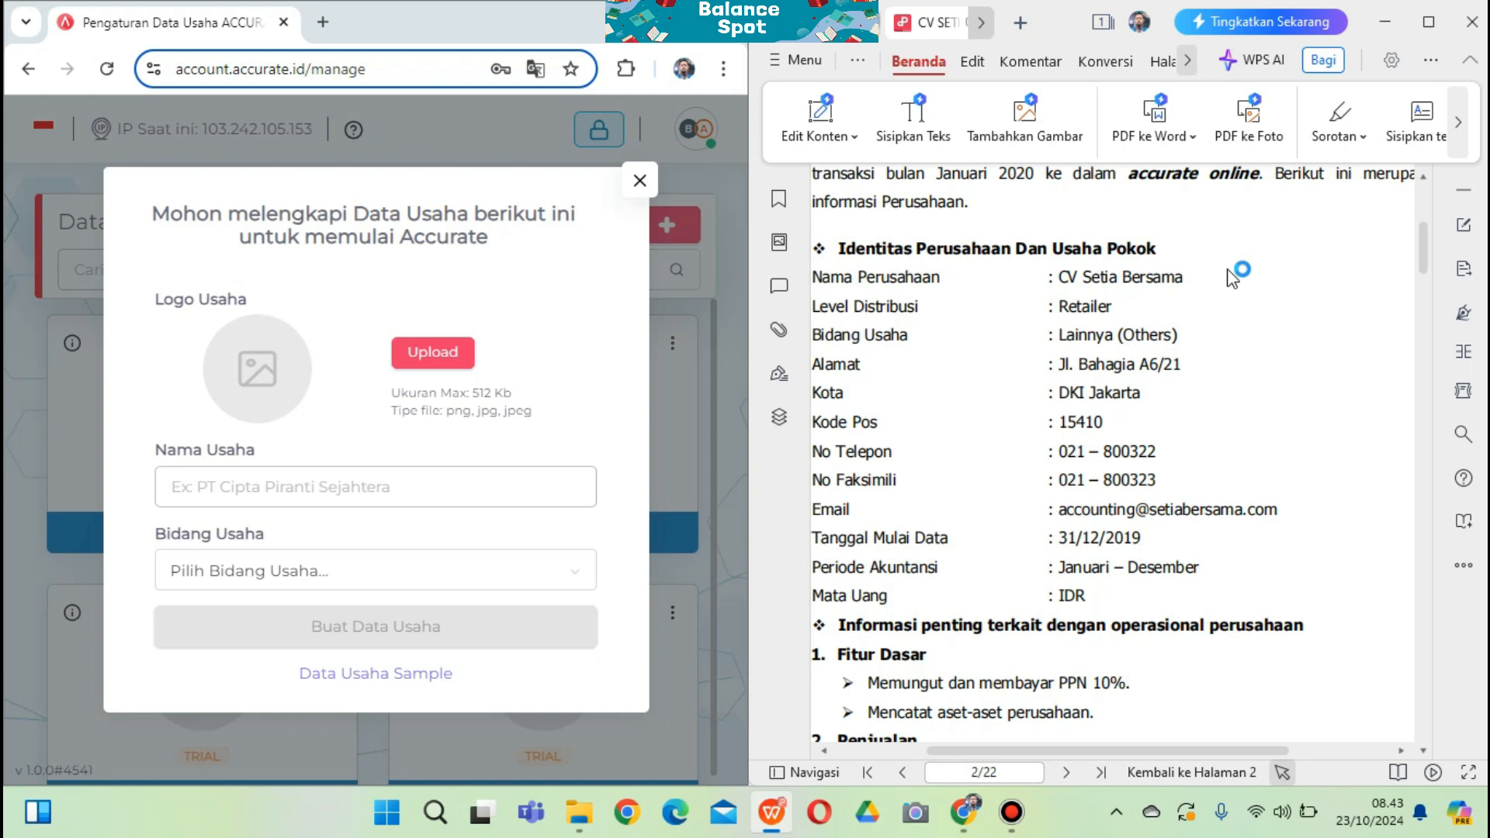
pyautogui.moveTo(1182, 749); pyautogui.dragTo(1160, 750)
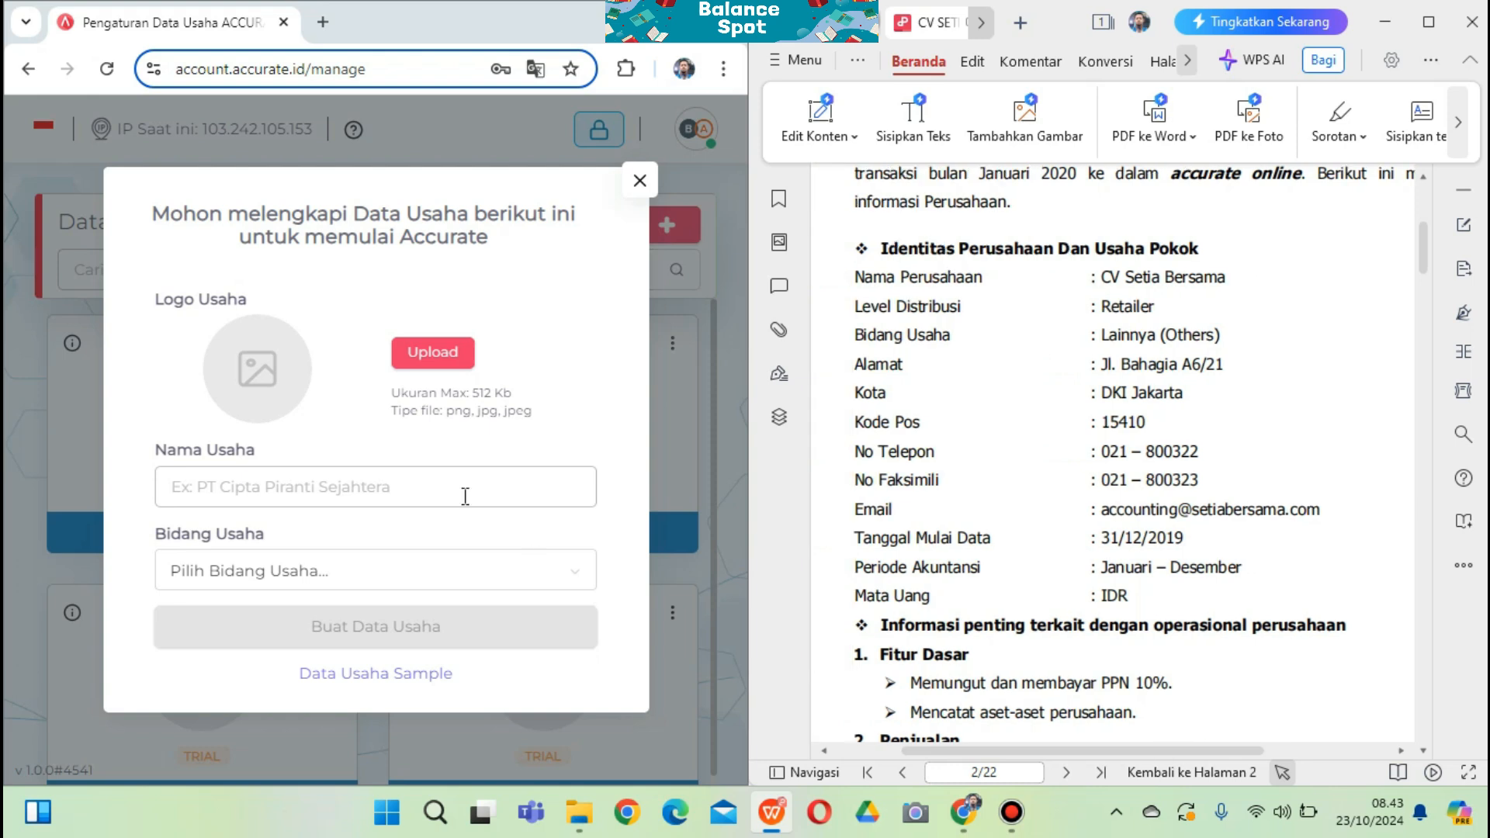
# Enter CV SETIA BERSAMA as the business name from the suggestion
pyautogui.click(373, 487)
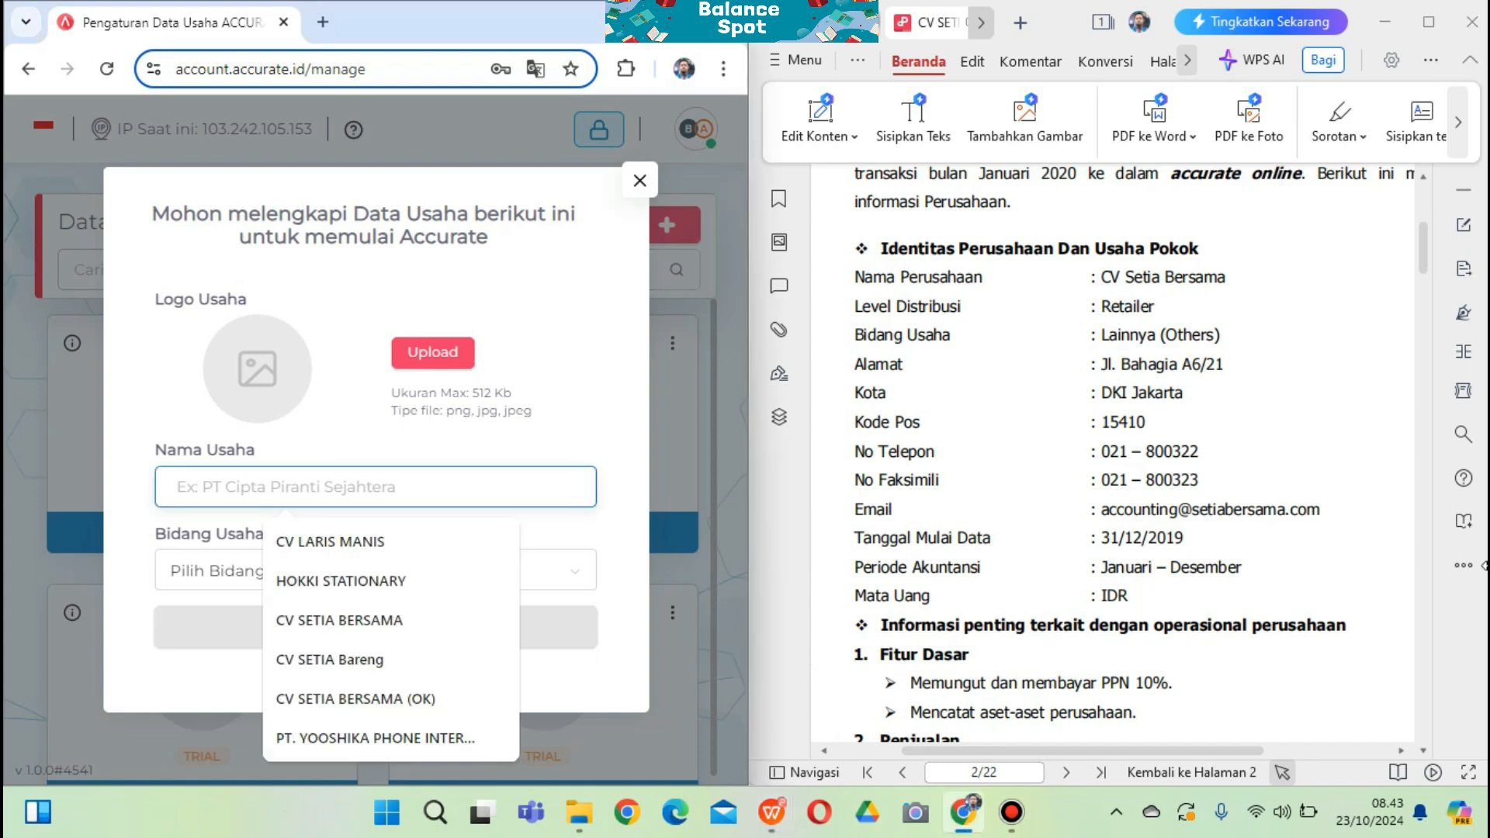
pyautogui.write('CV')
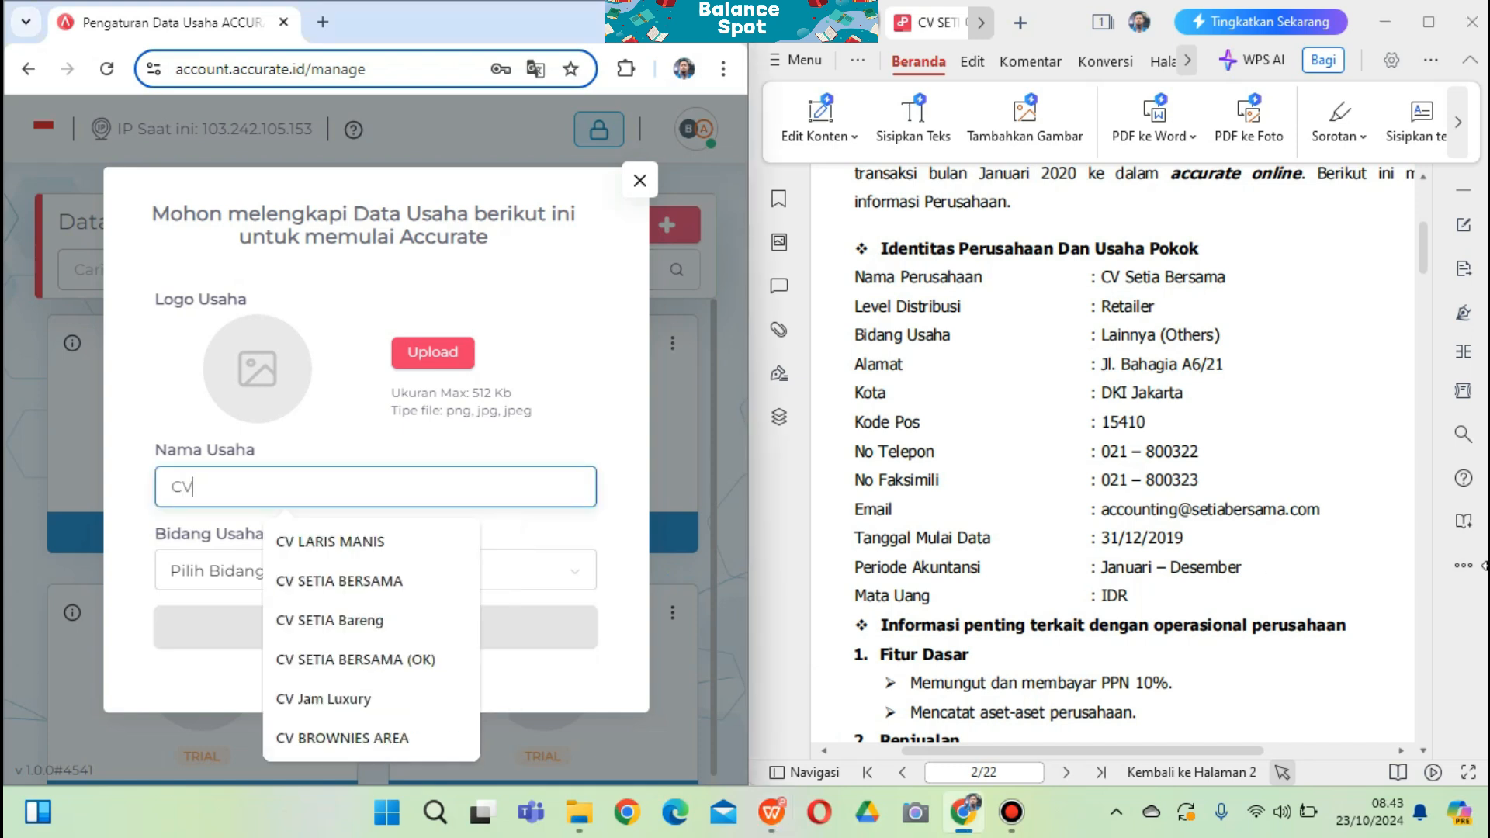
pyautogui.write(' Set')
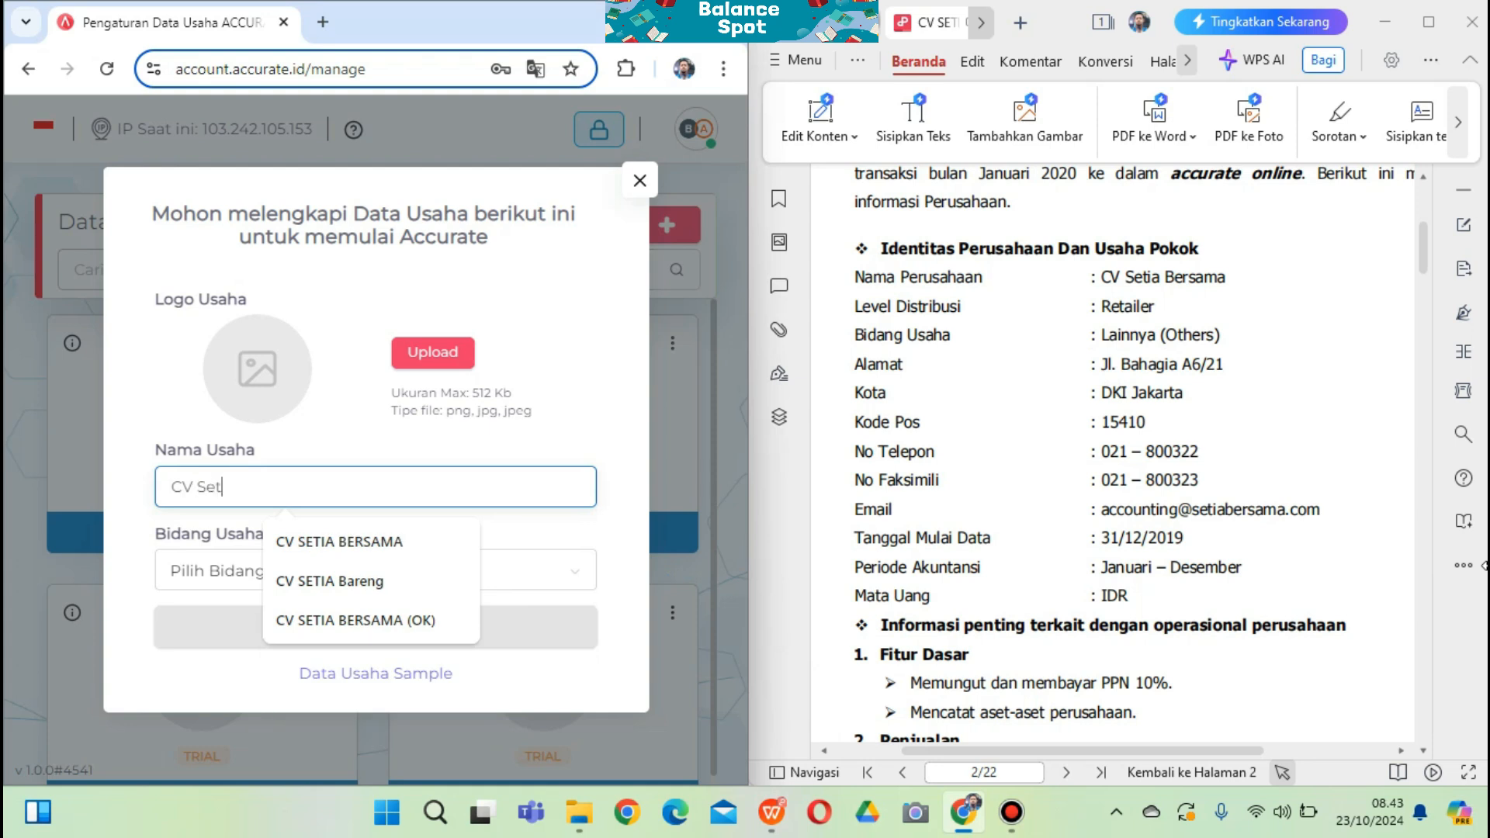
pyautogui.write('ia')
pyautogui.press('Down')
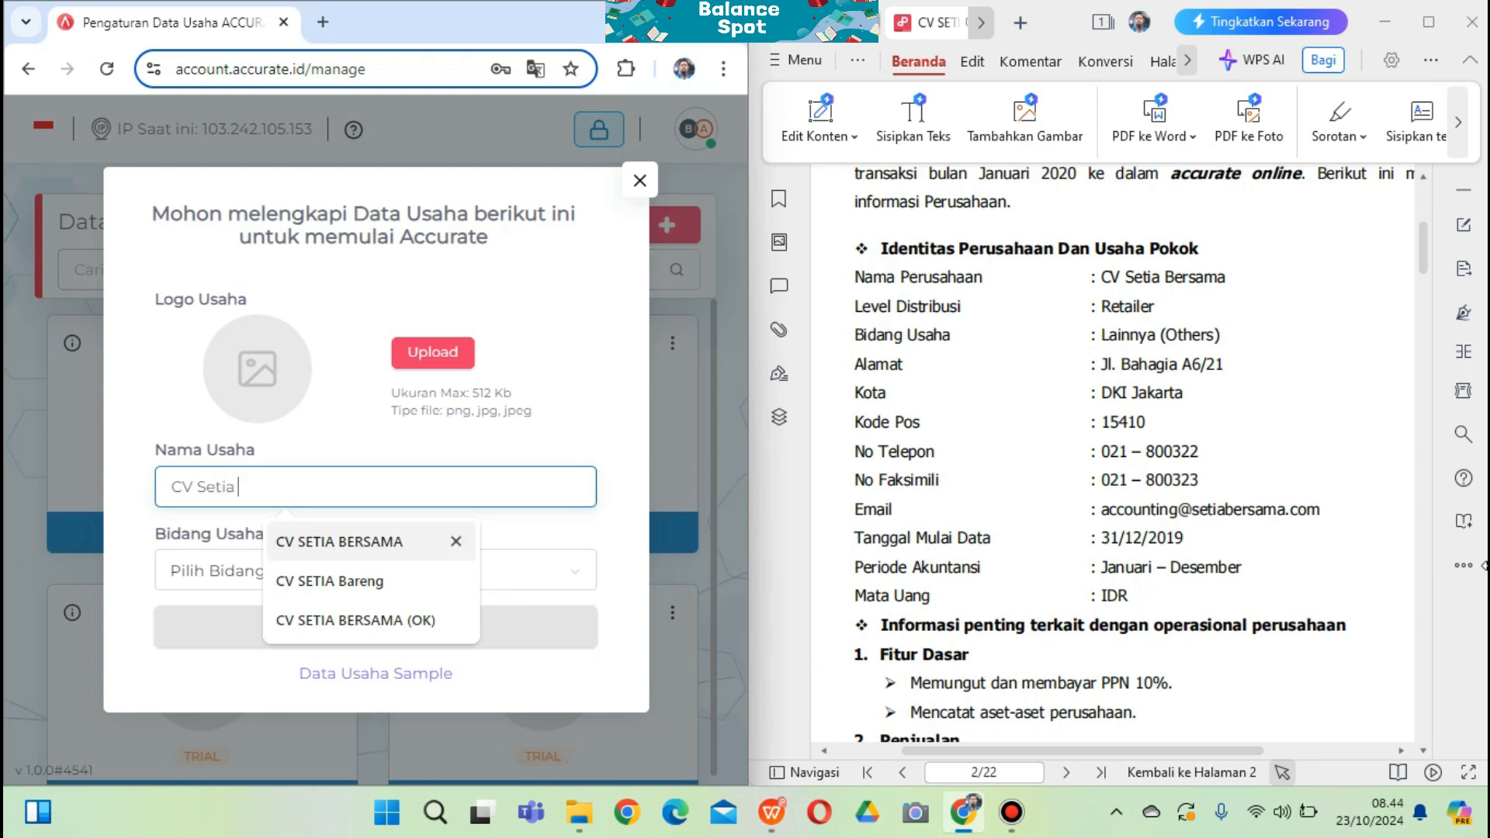
pyautogui.press('Tab')
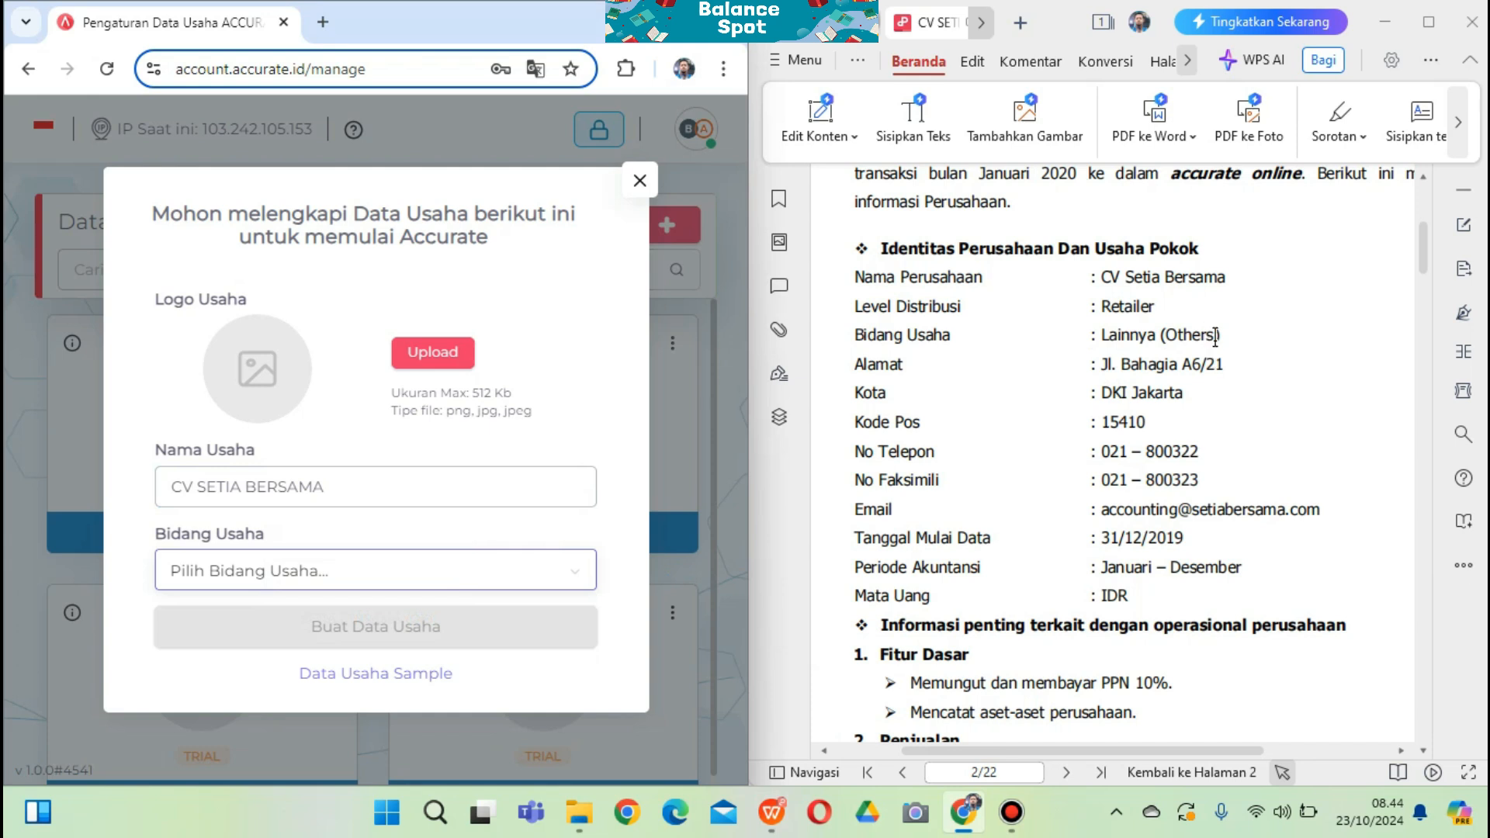
# Choose Others (Lainnya) as the business field and create the business data
pyautogui.moveTo(1218, 335); pyautogui.dragTo(1102, 334)
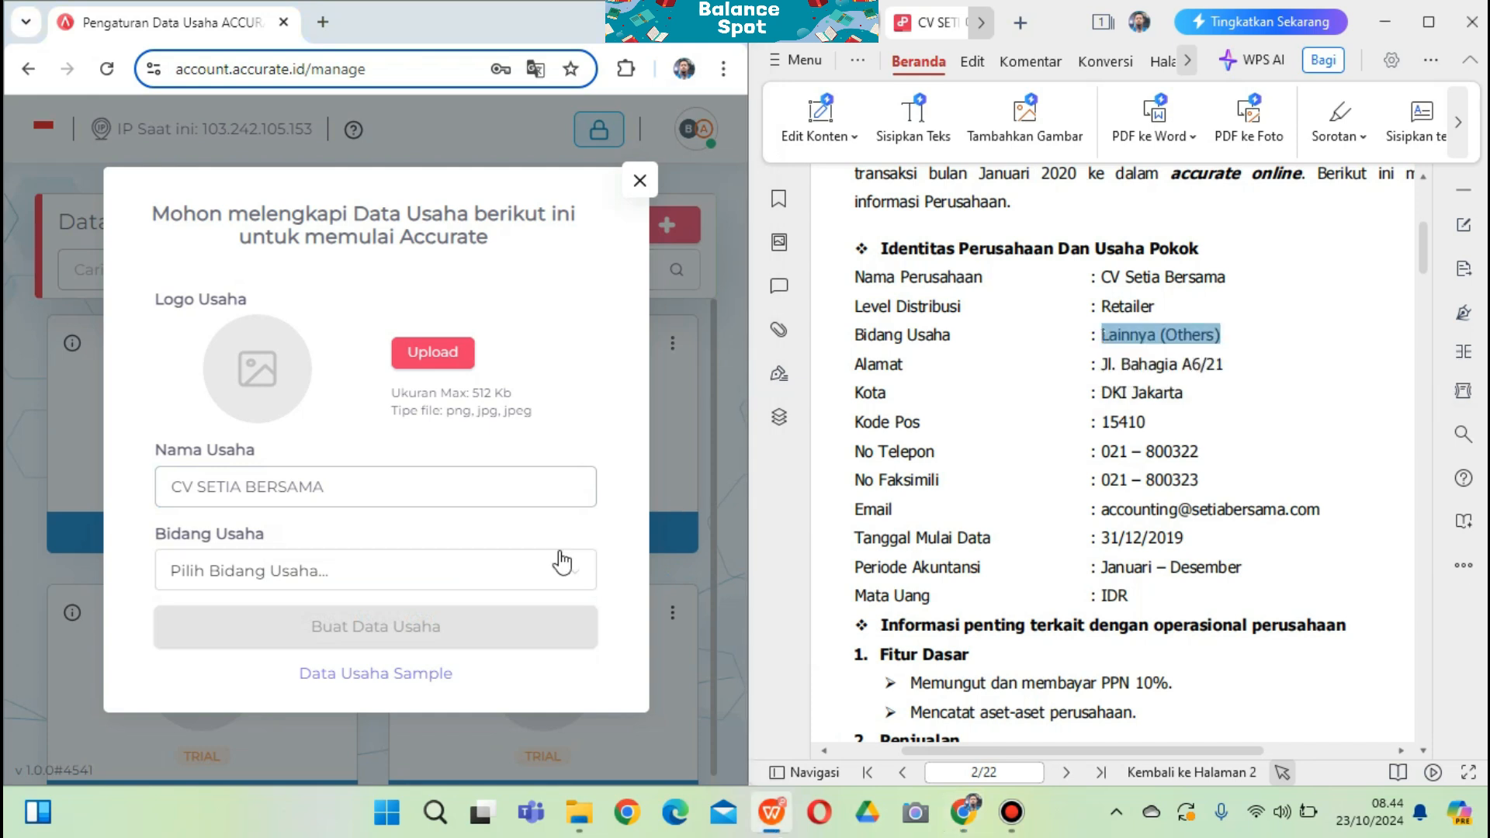
pyautogui.click(571, 580)
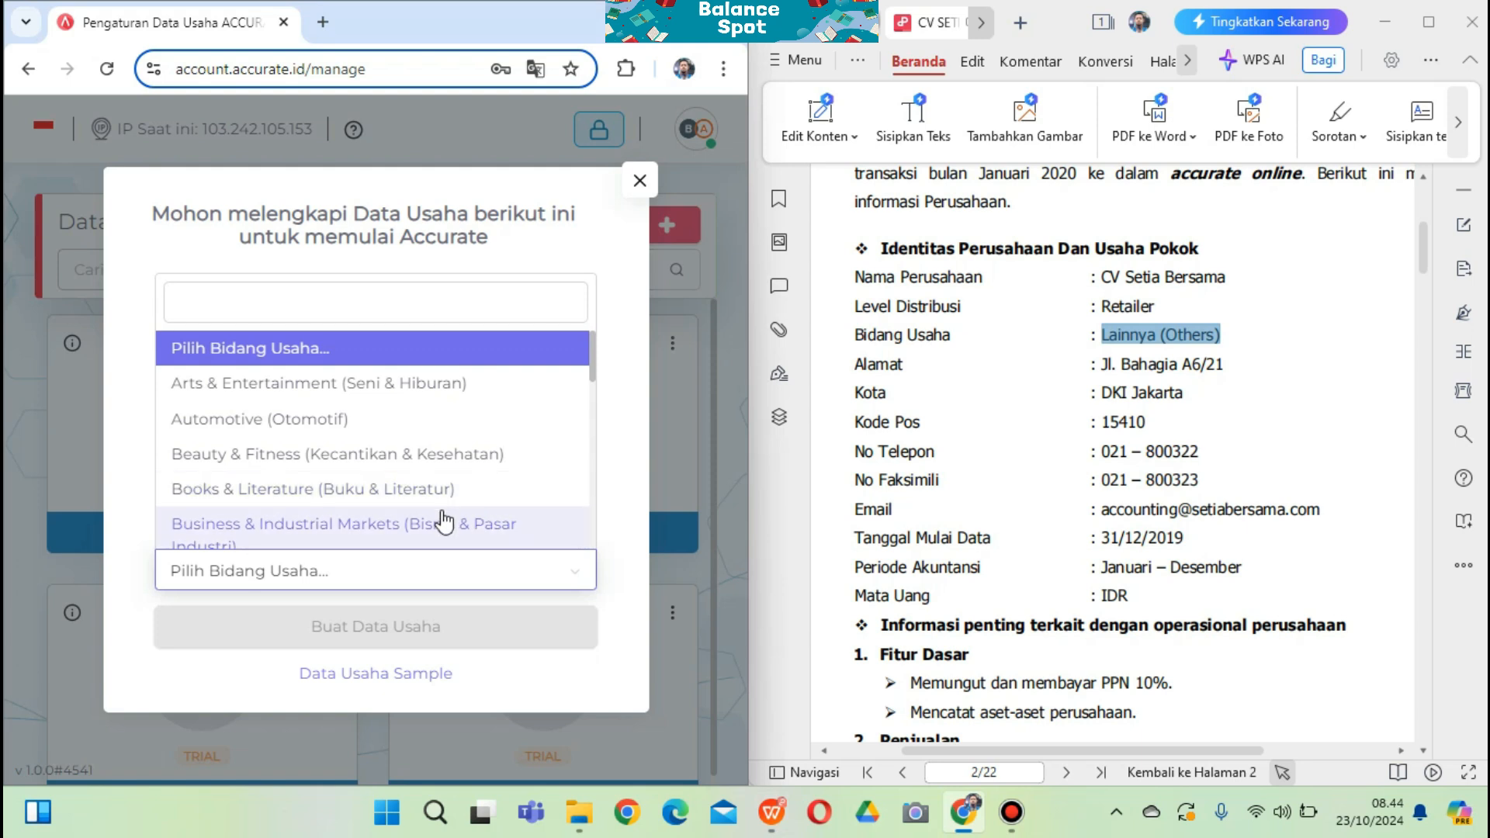
pyautogui.scroll(-10, 432, 533)
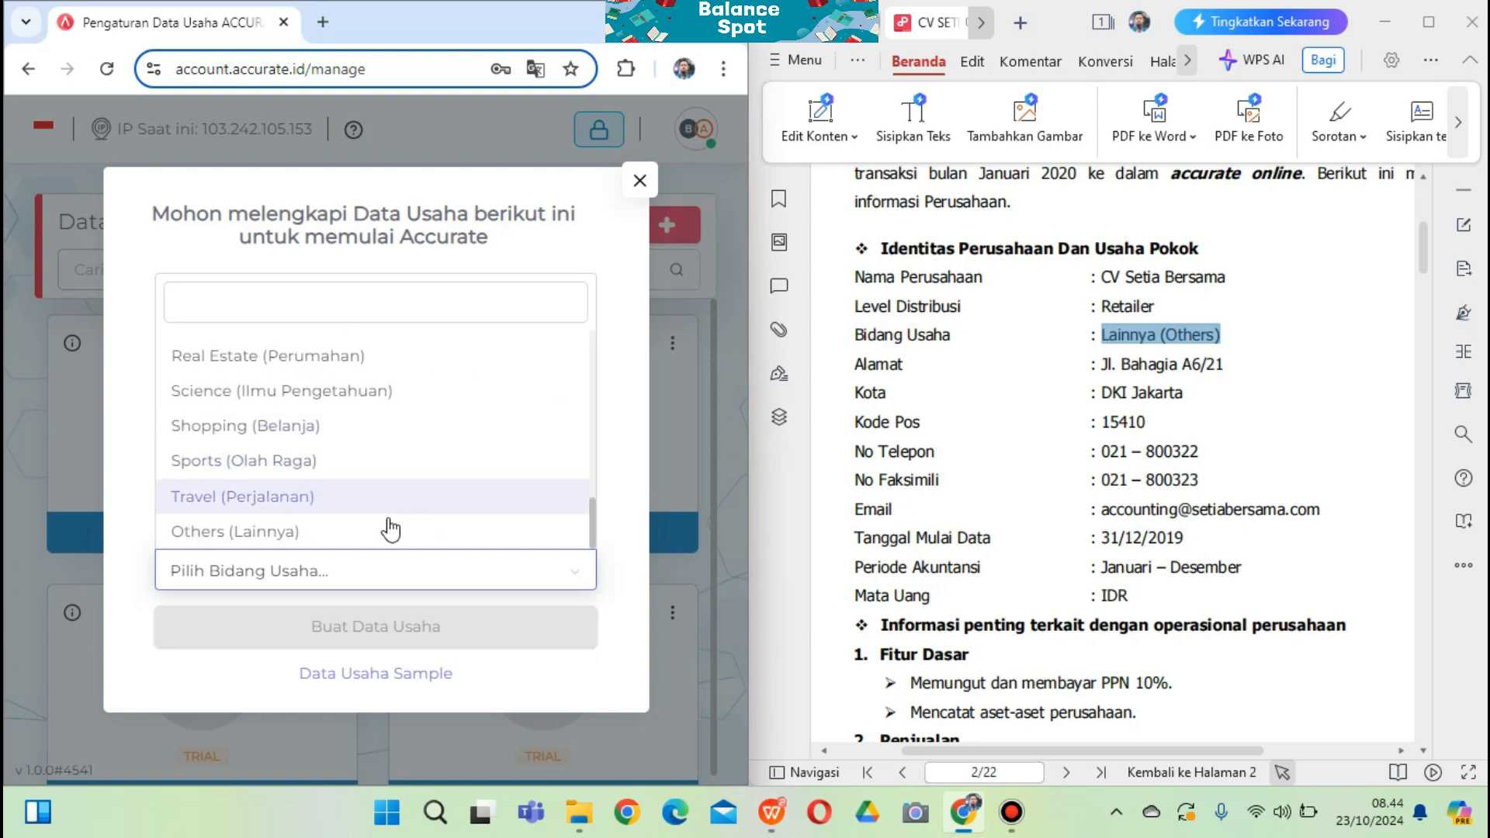
pyautogui.click(381, 531)
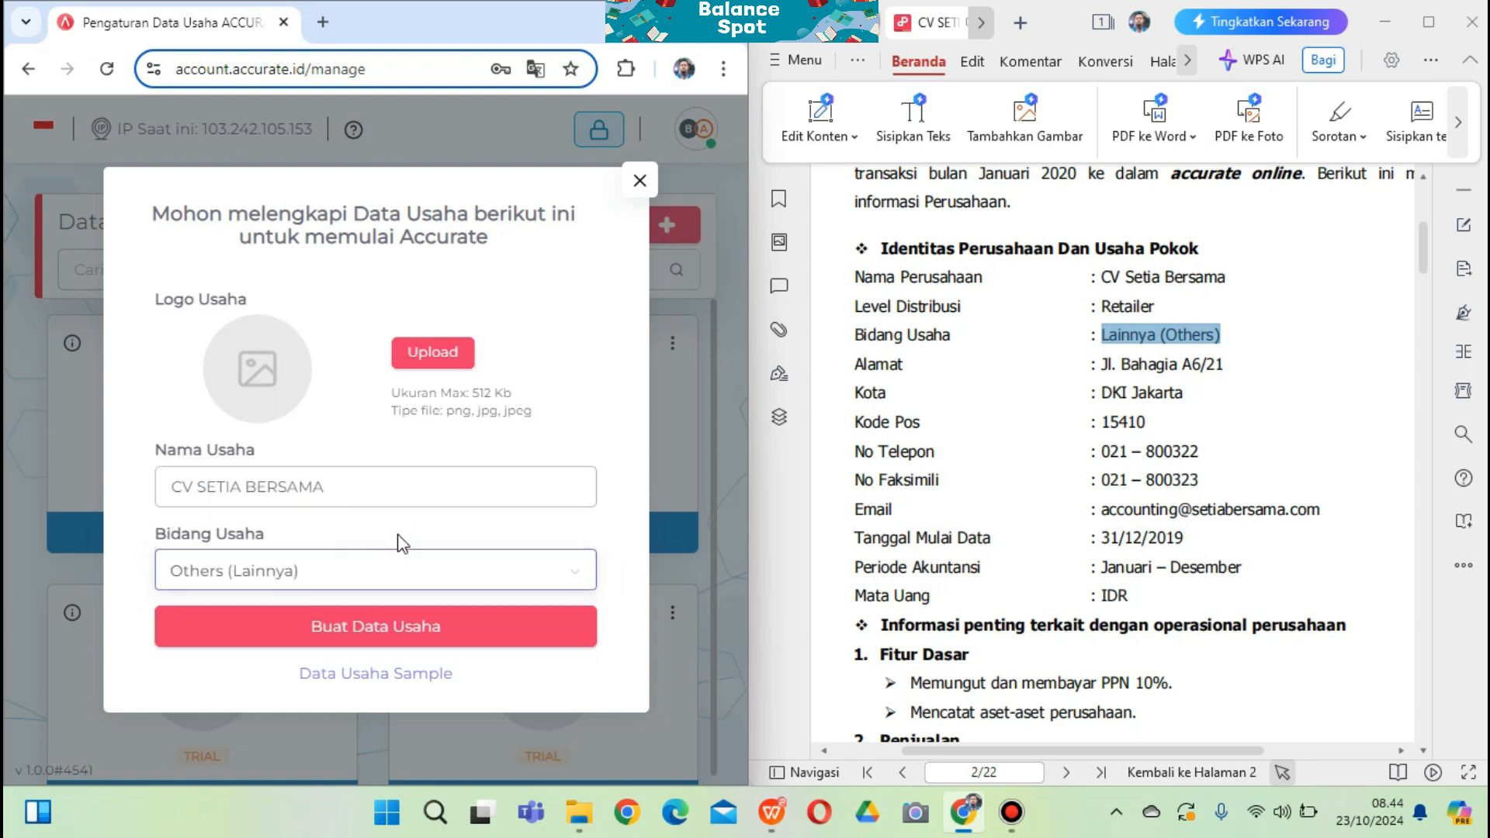
pyautogui.click(366, 630)
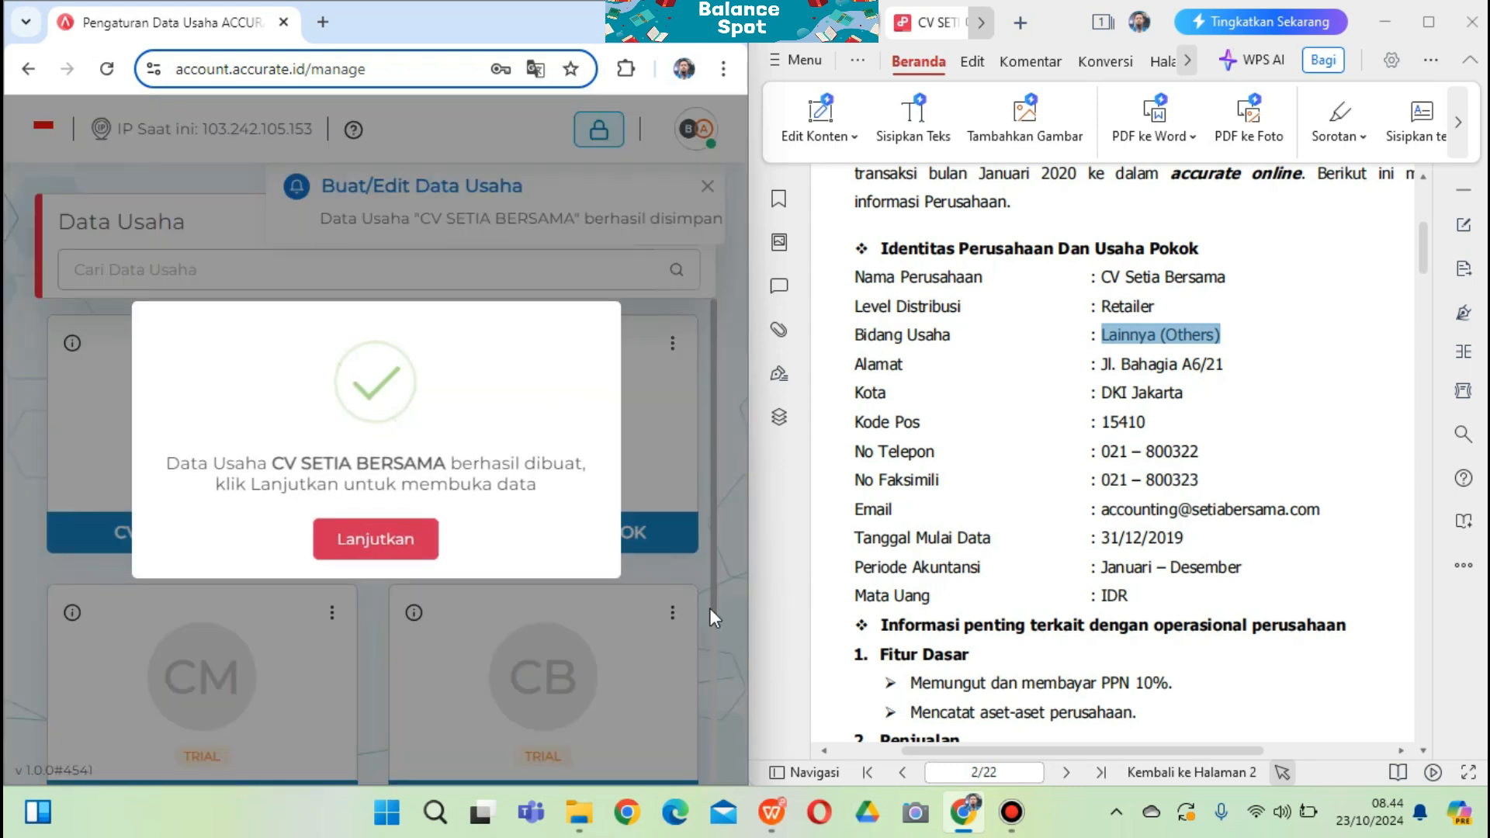
# Continue into the new database and set the business category to RETAIL
pyautogui.click(375, 543)
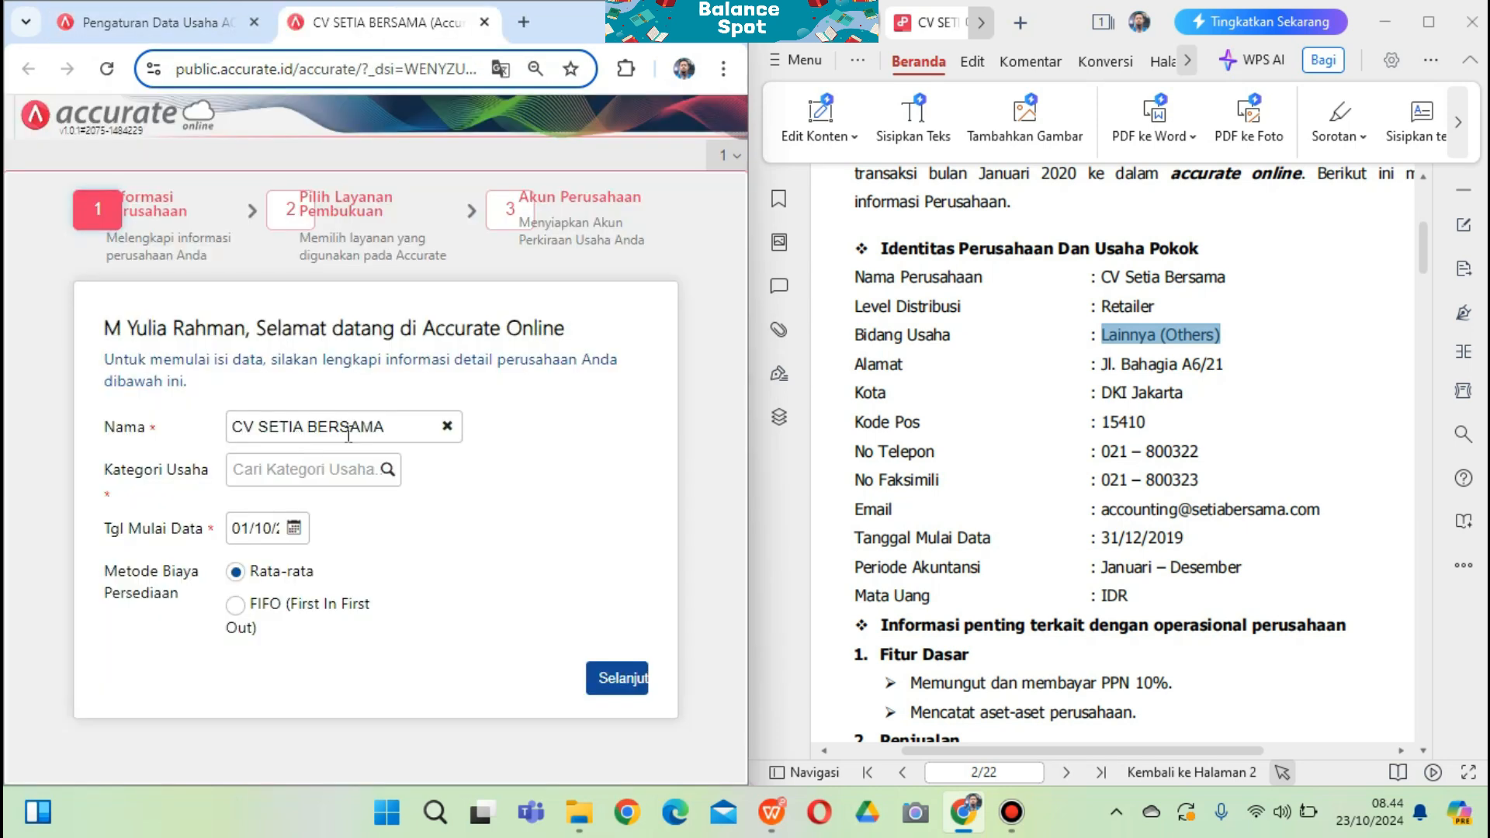
pyautogui.click(307, 478)
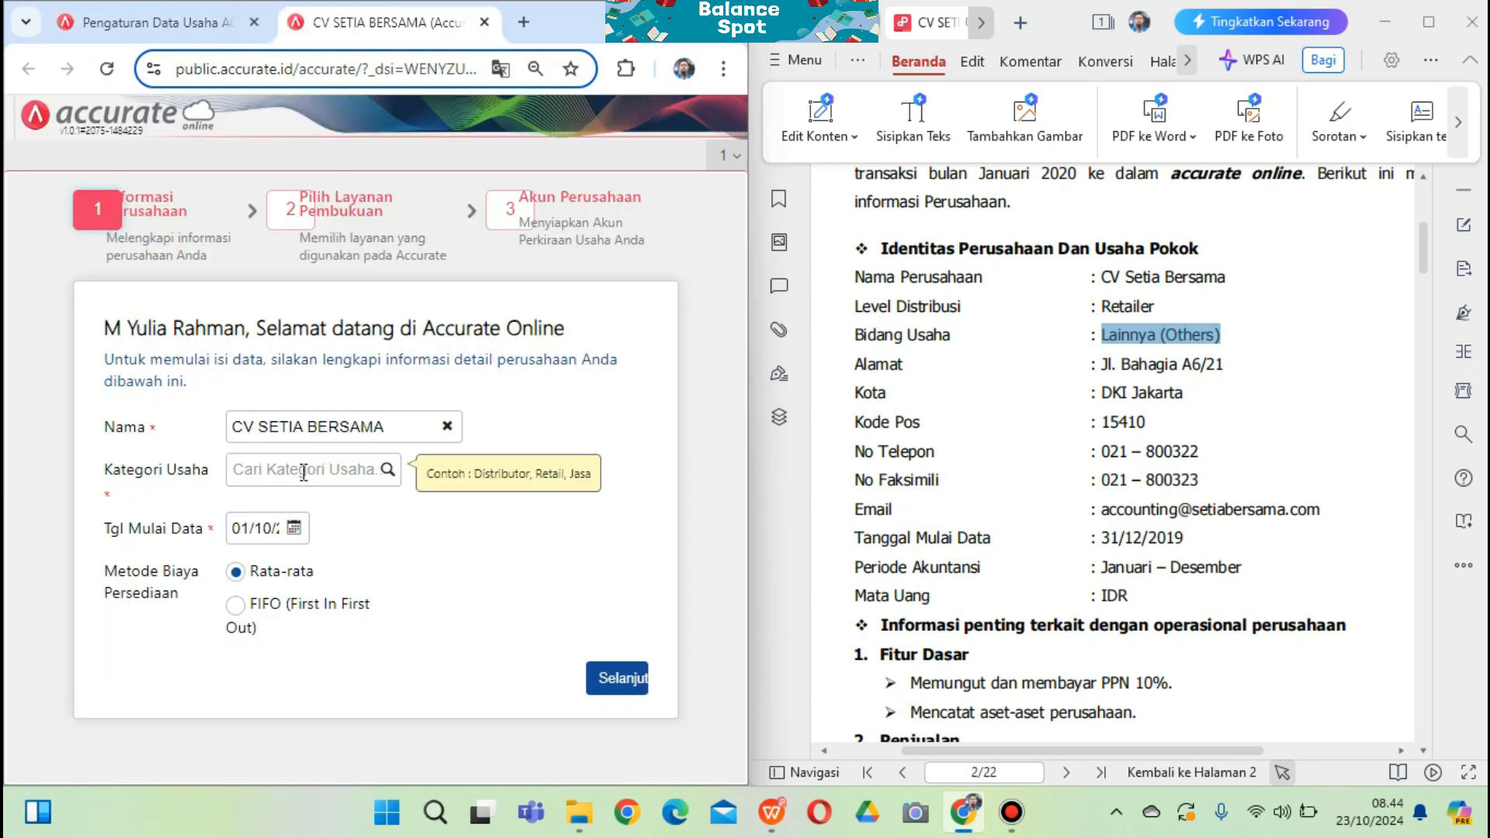
pyautogui.click(304, 475)
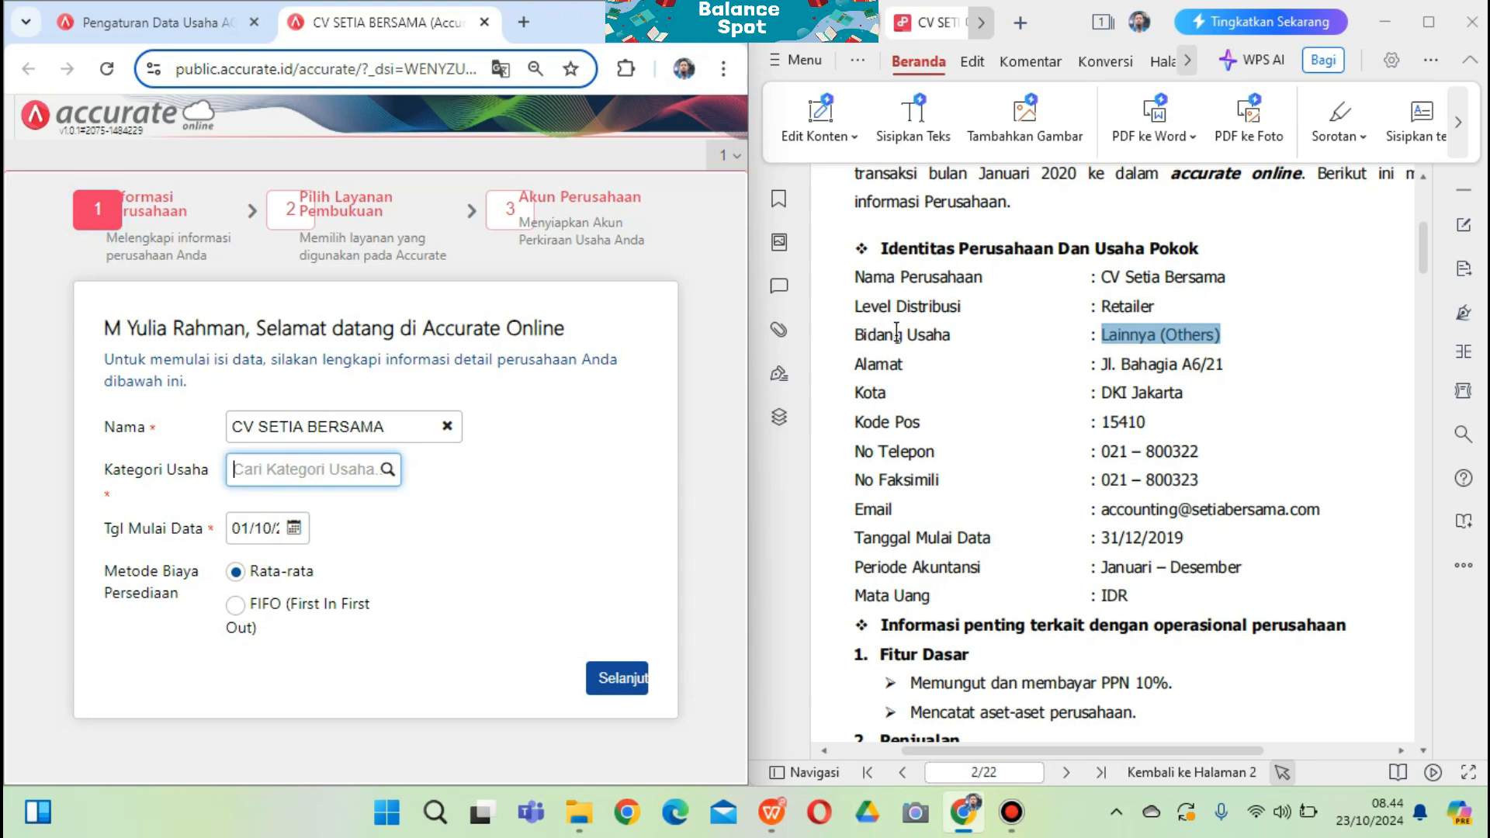
pyautogui.click(389, 473)
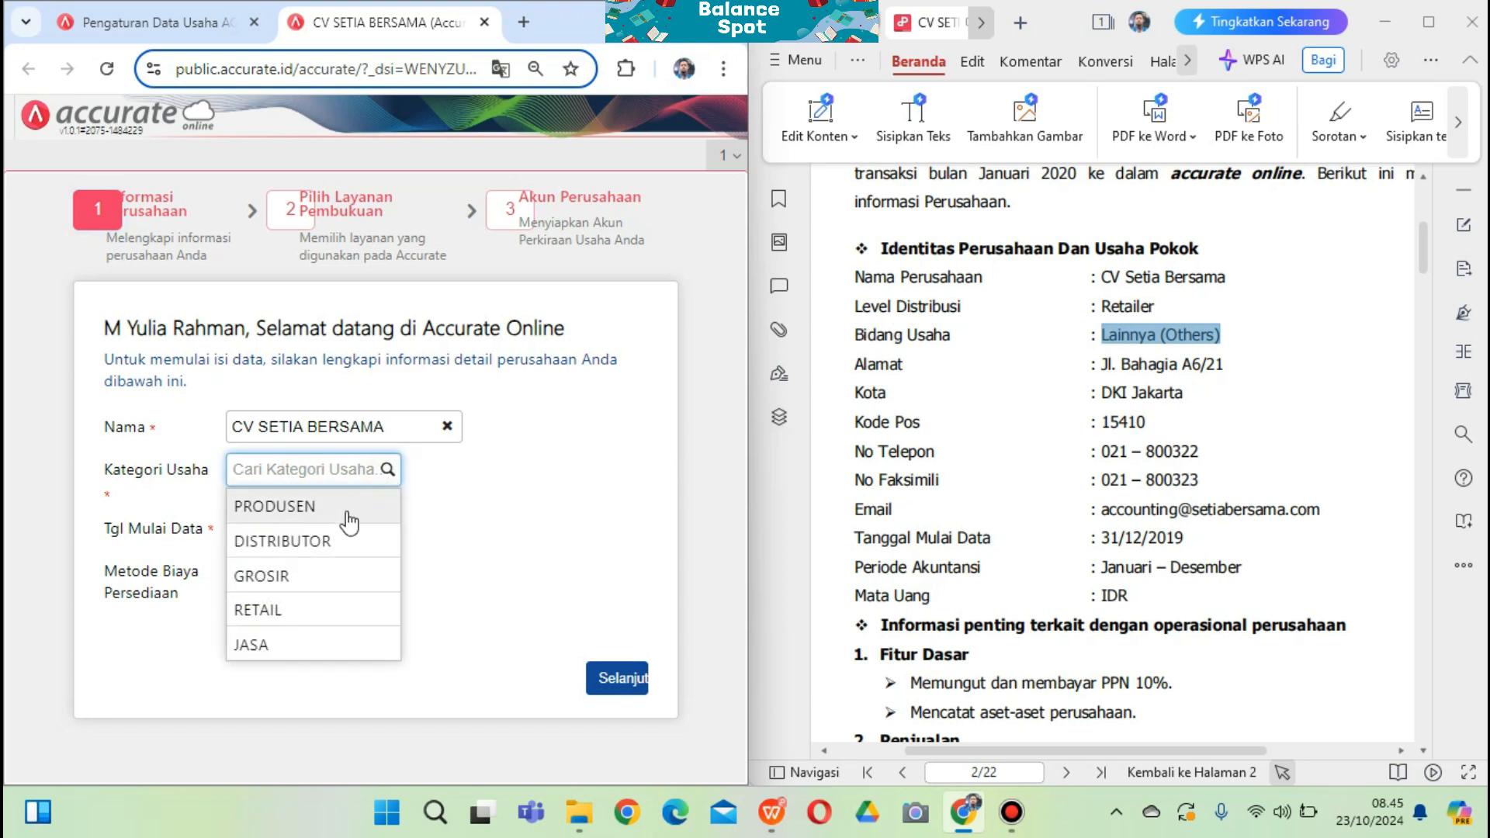
pyautogui.click(285, 613)
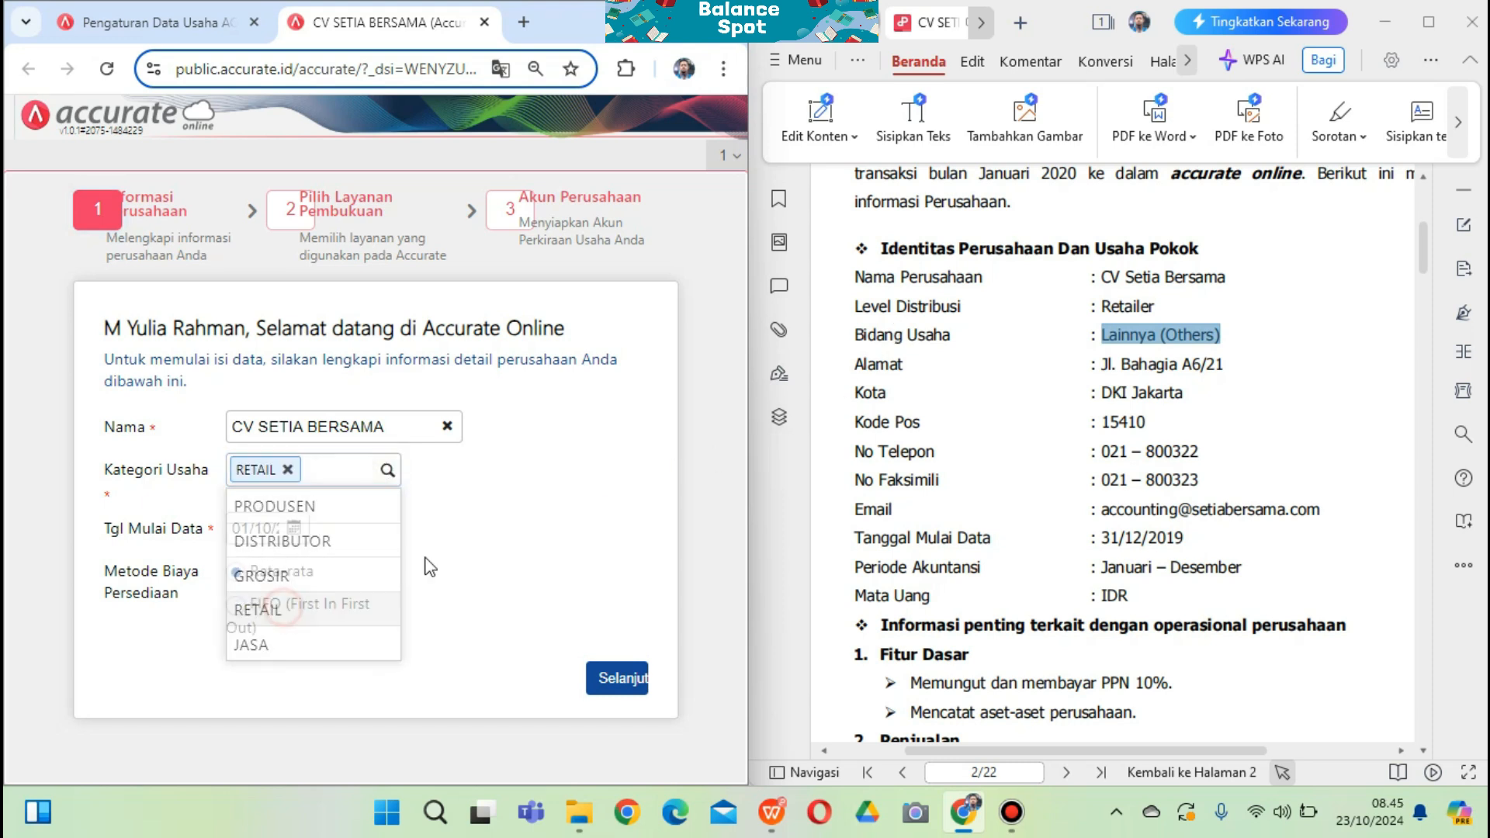
pyautogui.doubleClick(1107, 308)
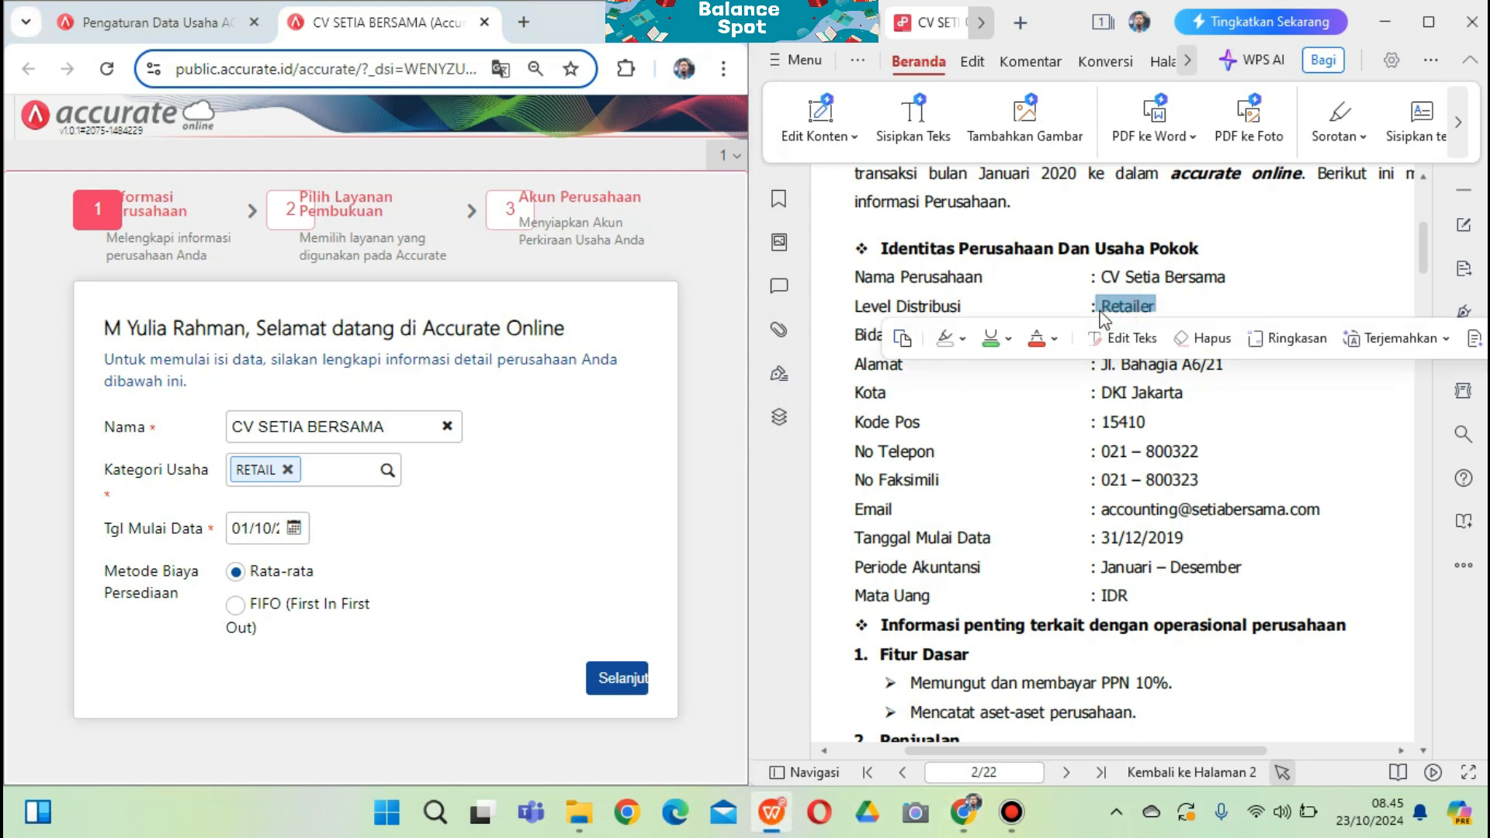
# Set the data start date to 31 December 2019
pyautogui.click(294, 528)
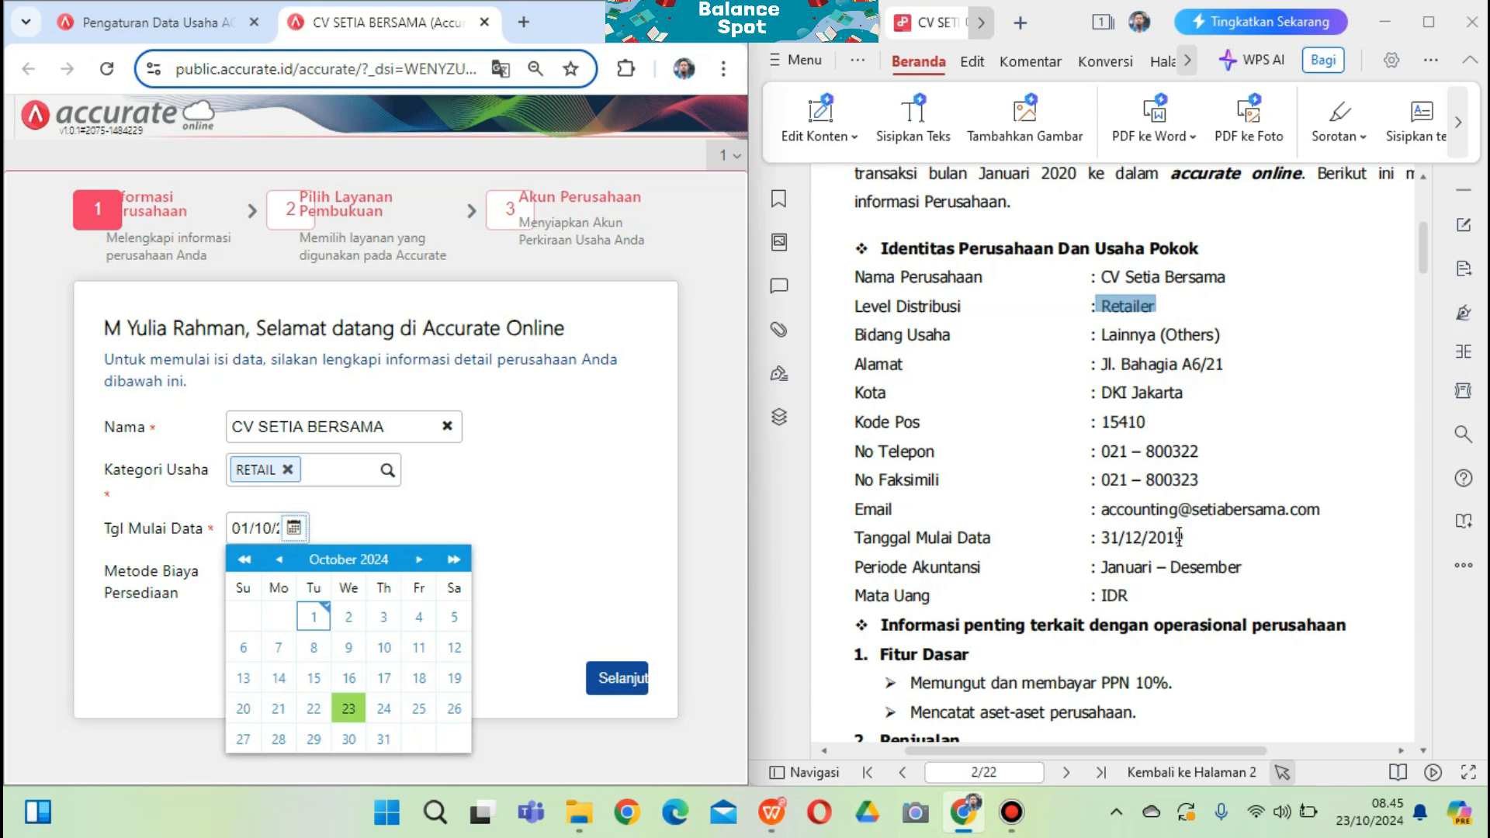
pyautogui.moveTo(1164, 549); pyautogui.dragTo(854, 567)
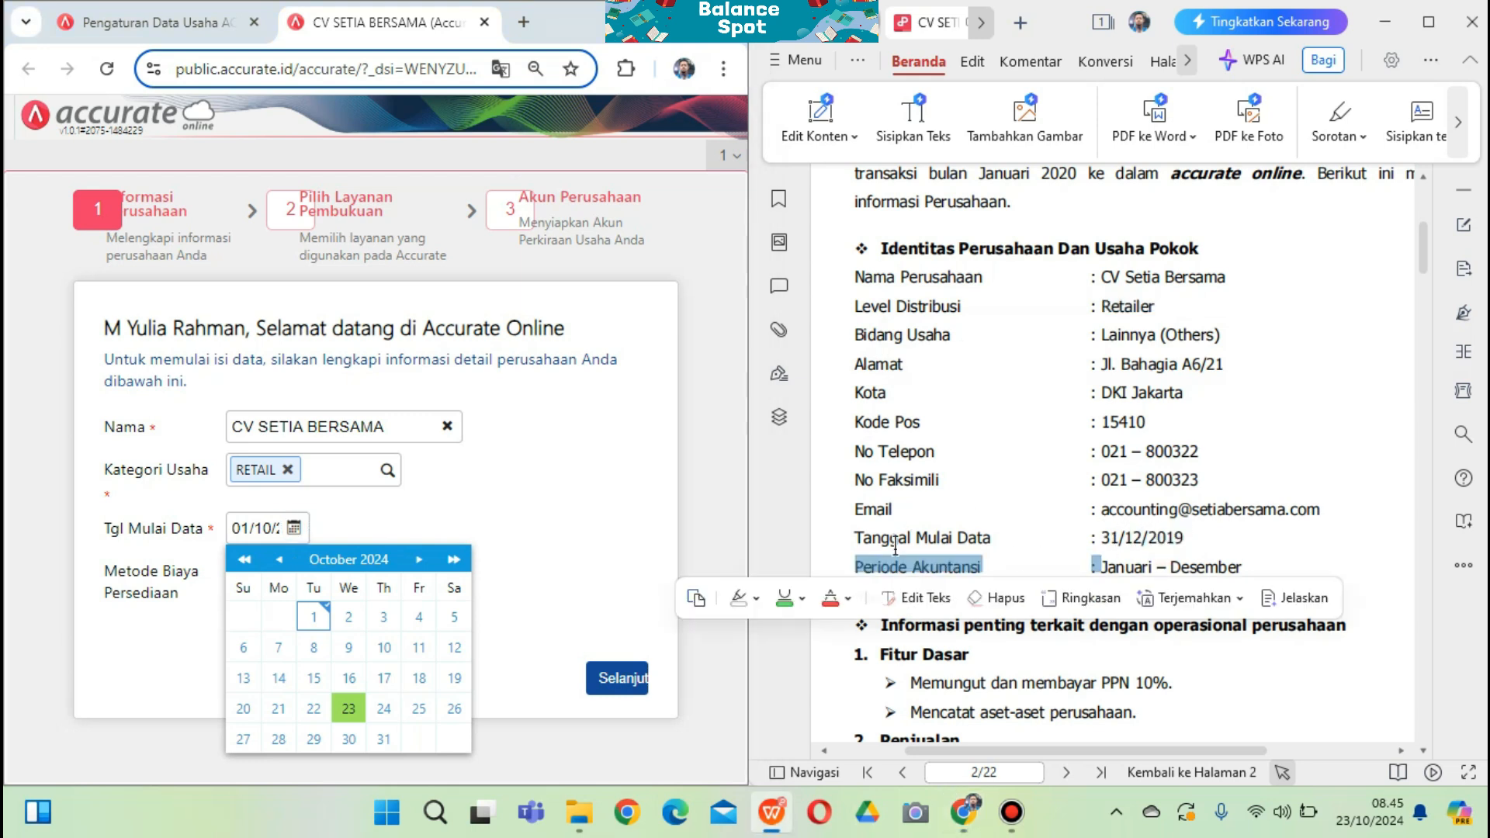
pyautogui.click(345, 559)
pyautogui.click(345, 559)
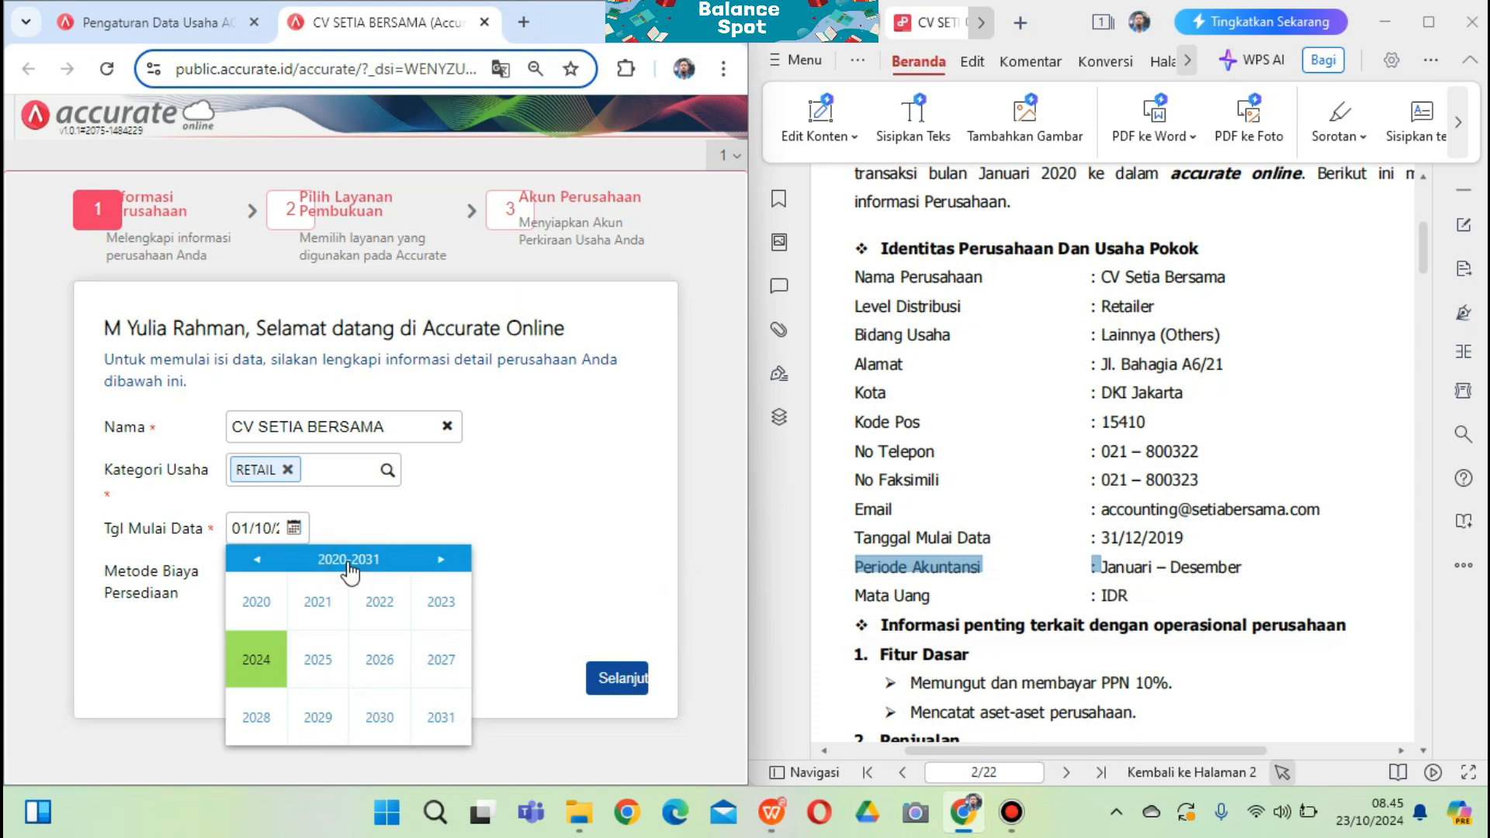
pyautogui.click(257, 559)
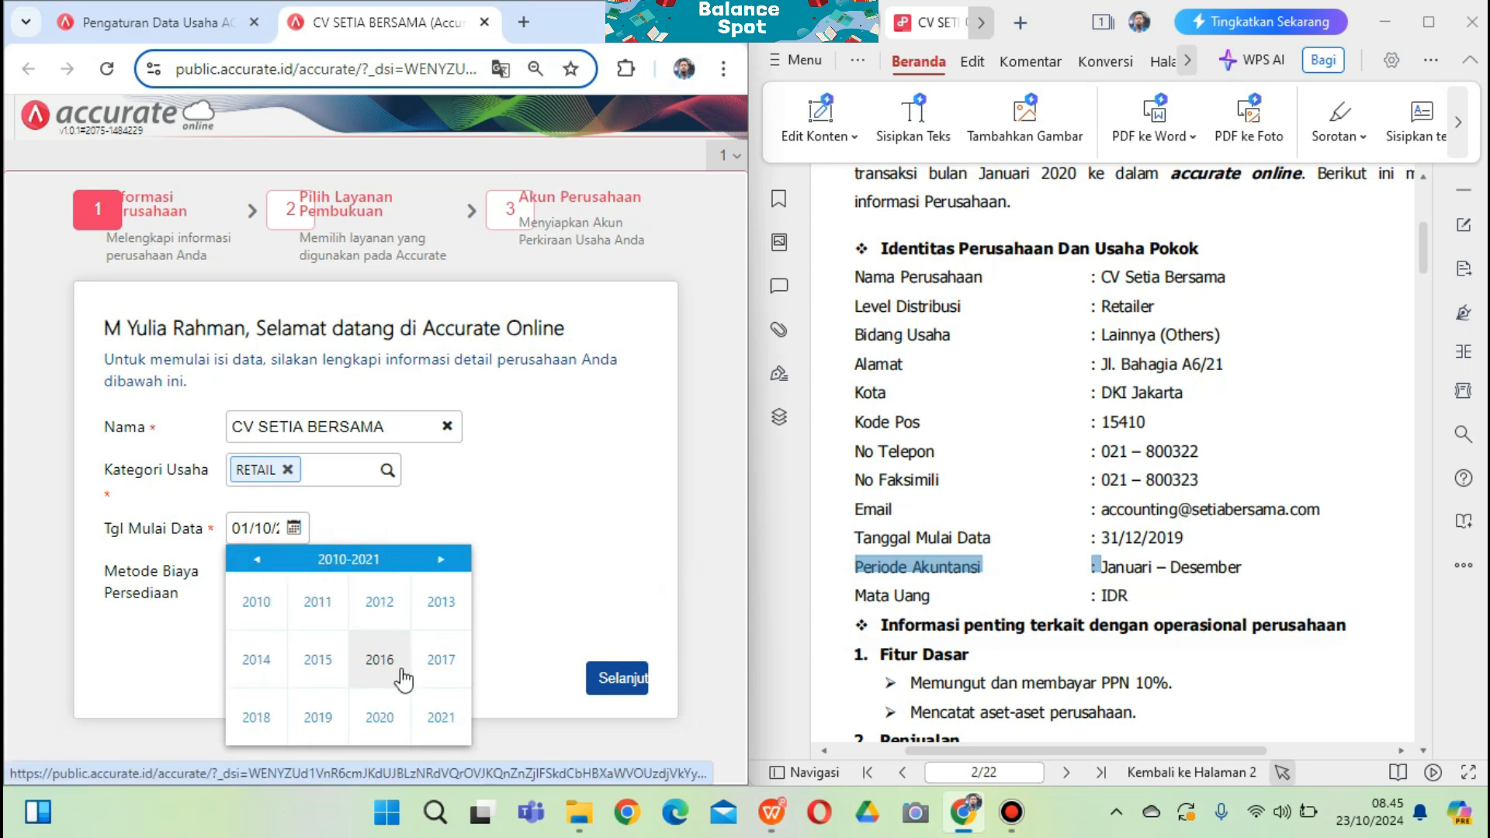
pyautogui.click(321, 717)
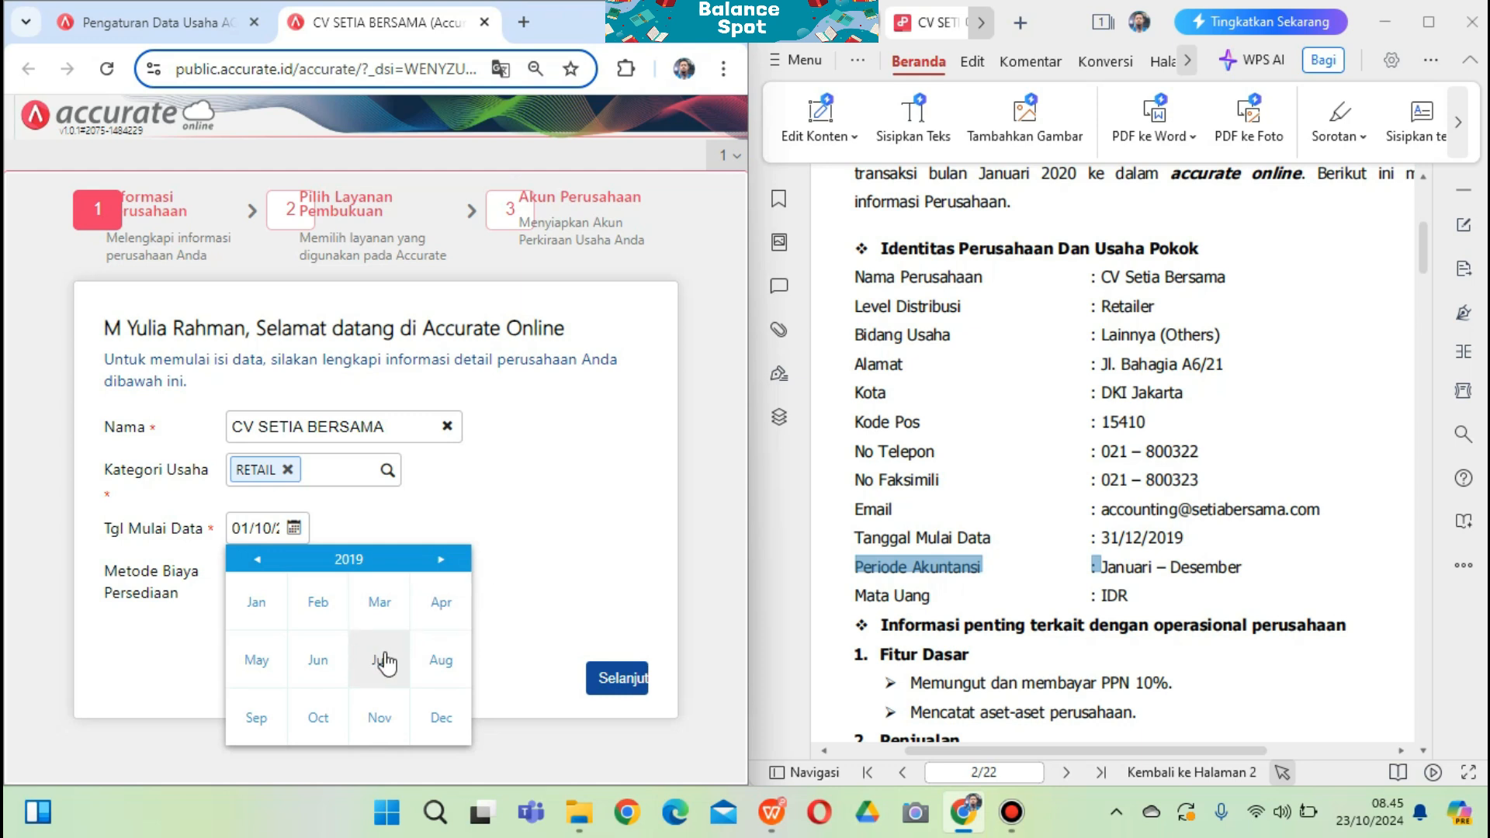
pyautogui.click(437, 718)
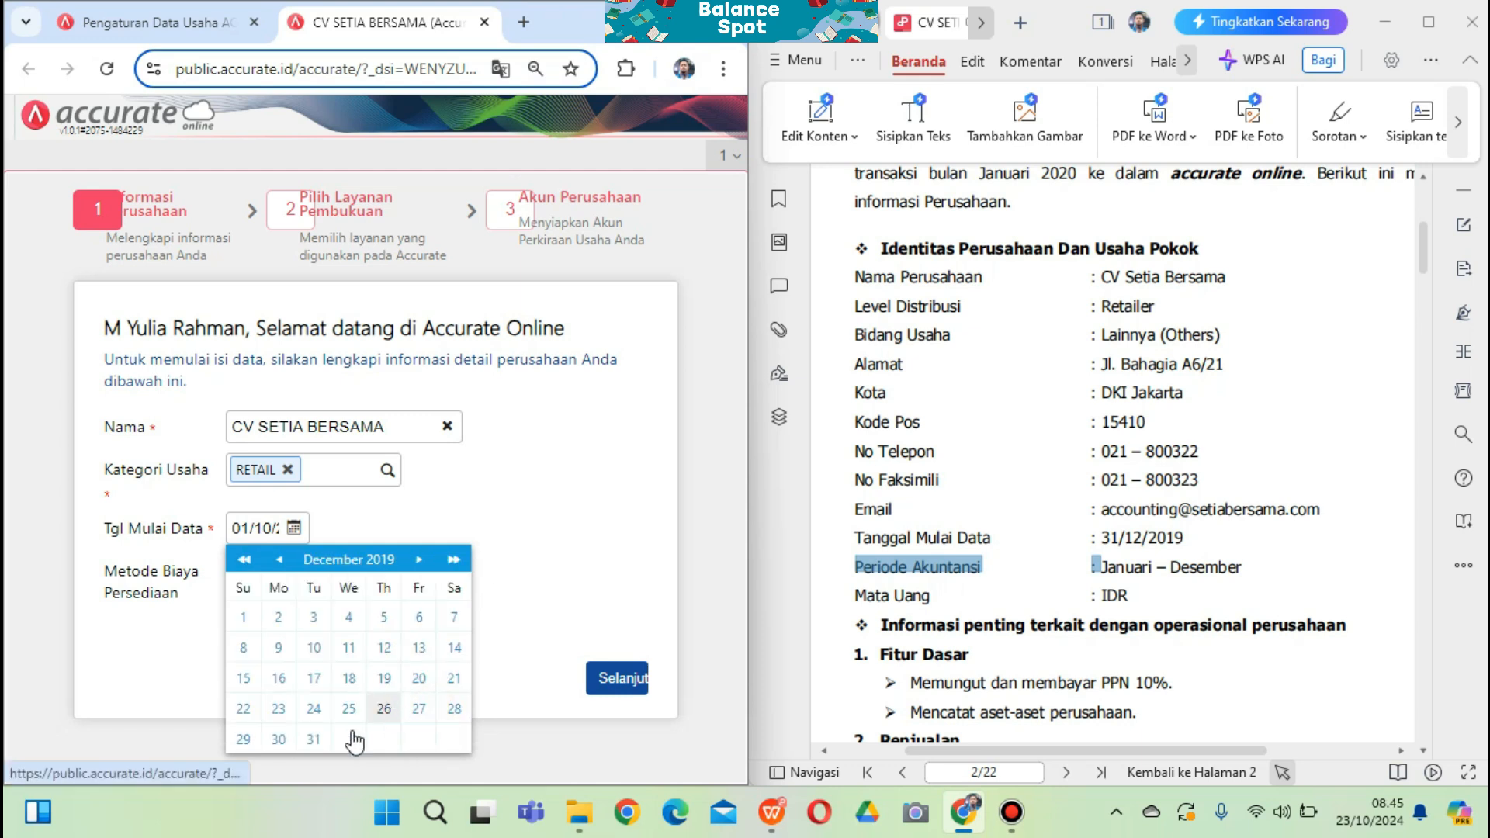
pyautogui.click(314, 744)
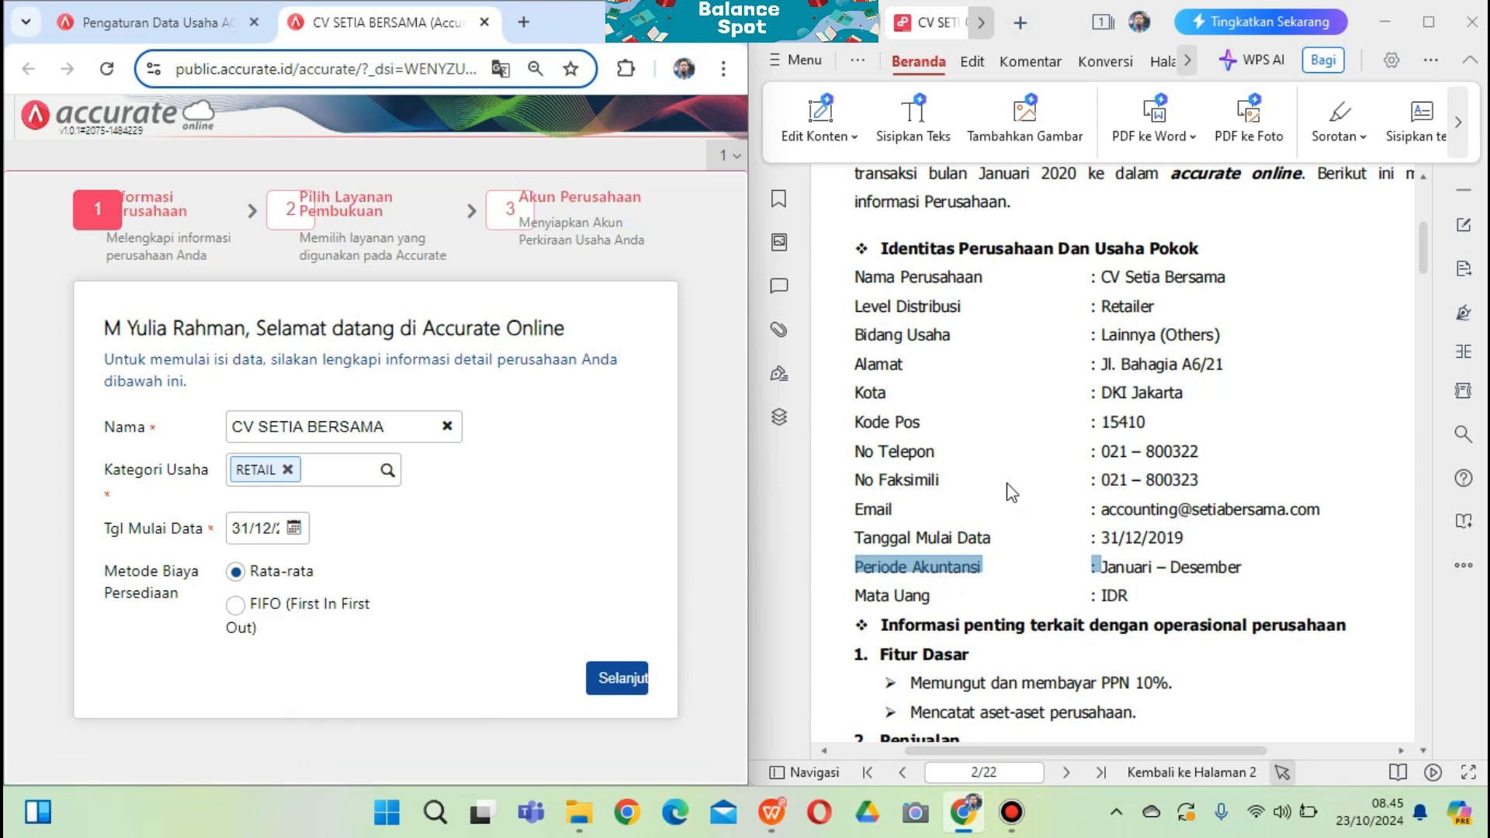
# Keep Rata-rata (average) as the inventory costing method and proceed to the service step
pyautogui.click(1088, 506)
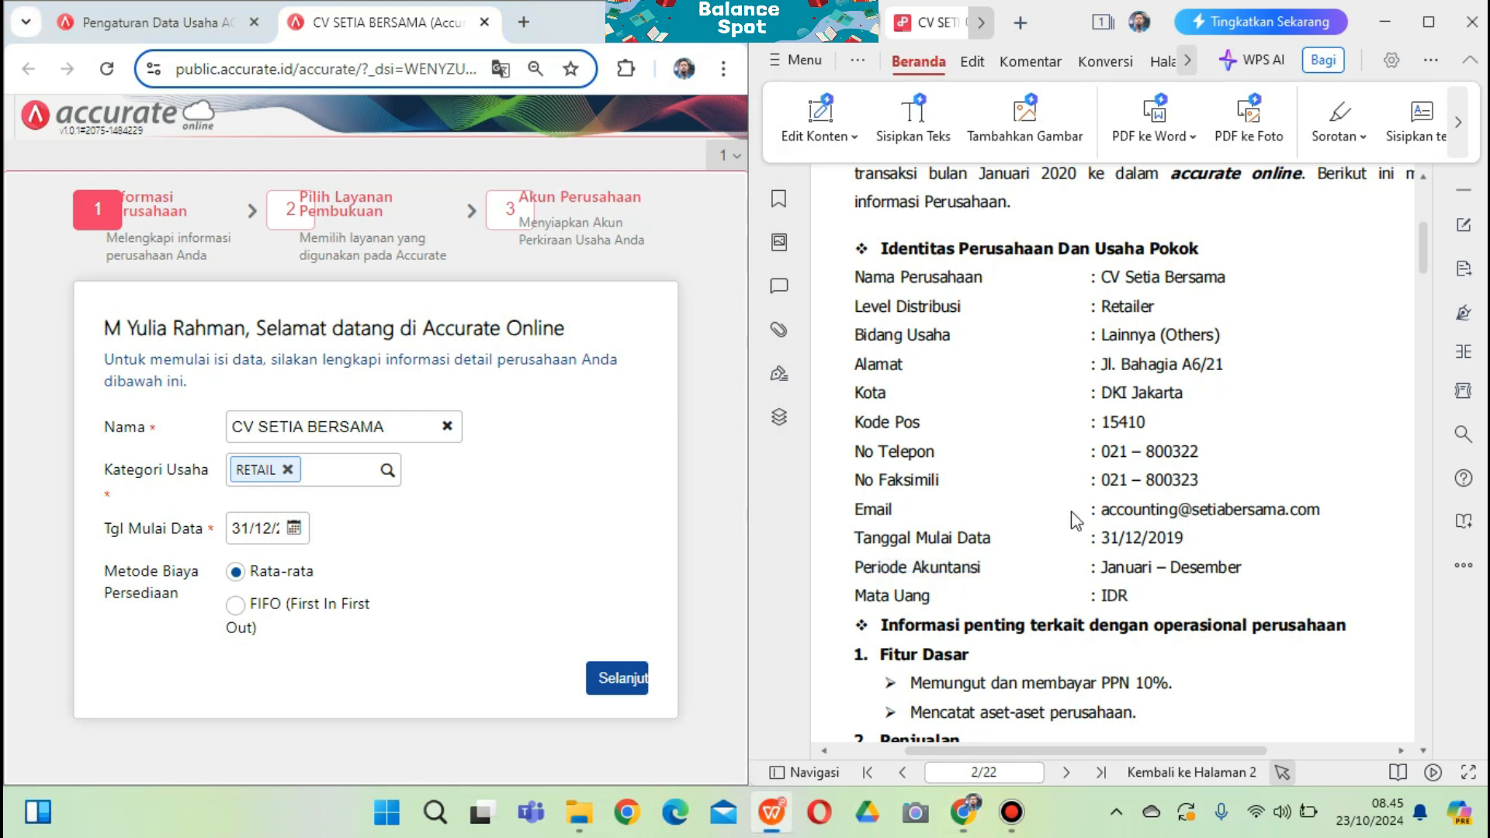
pyautogui.scroll(-3, 1072, 512)
pyautogui.scroll(-7, 1065, 510)
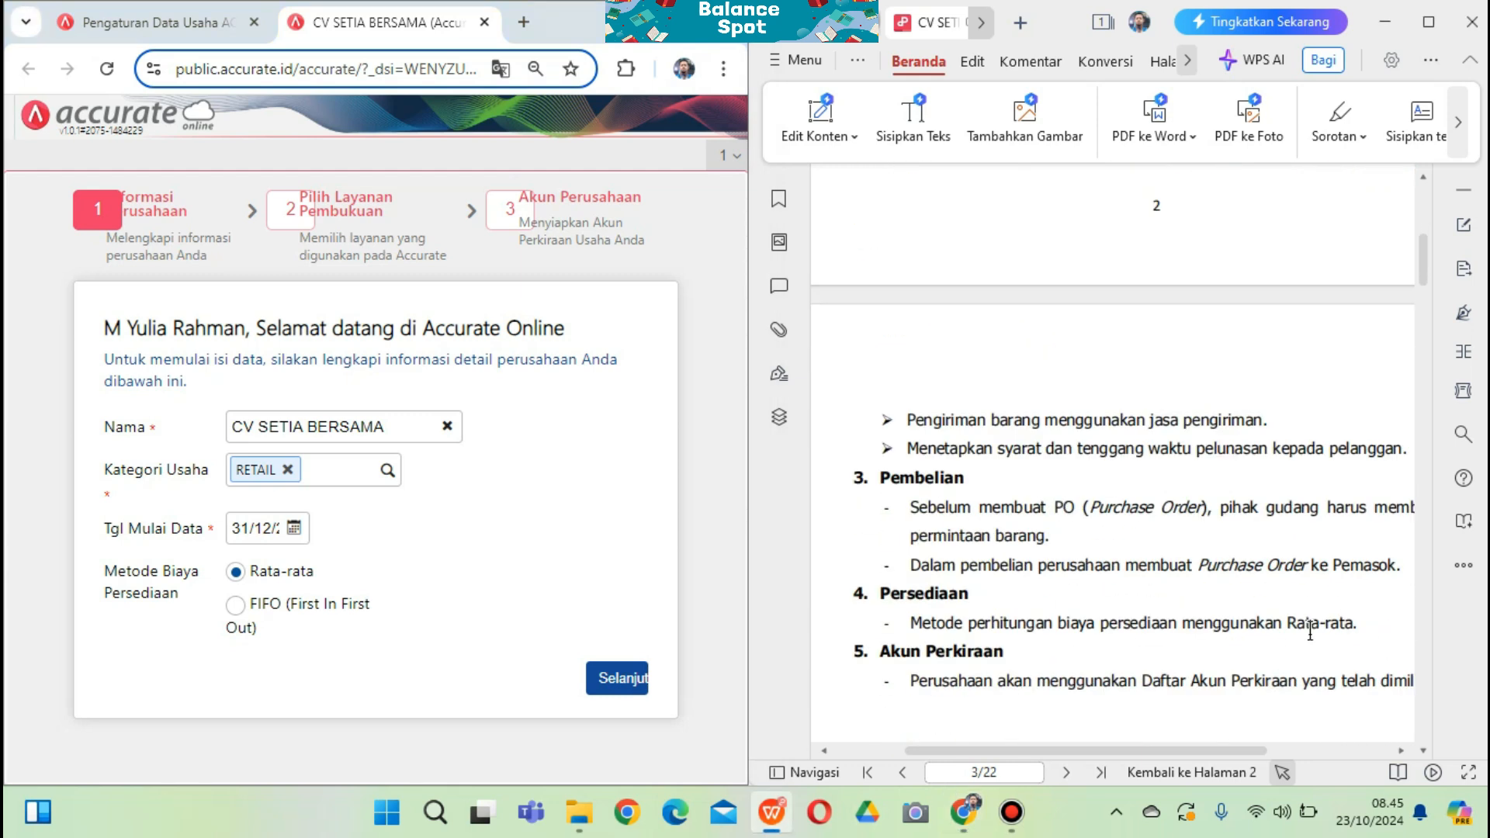
pyautogui.moveTo(1361, 621); pyautogui.dragTo(1287, 623)
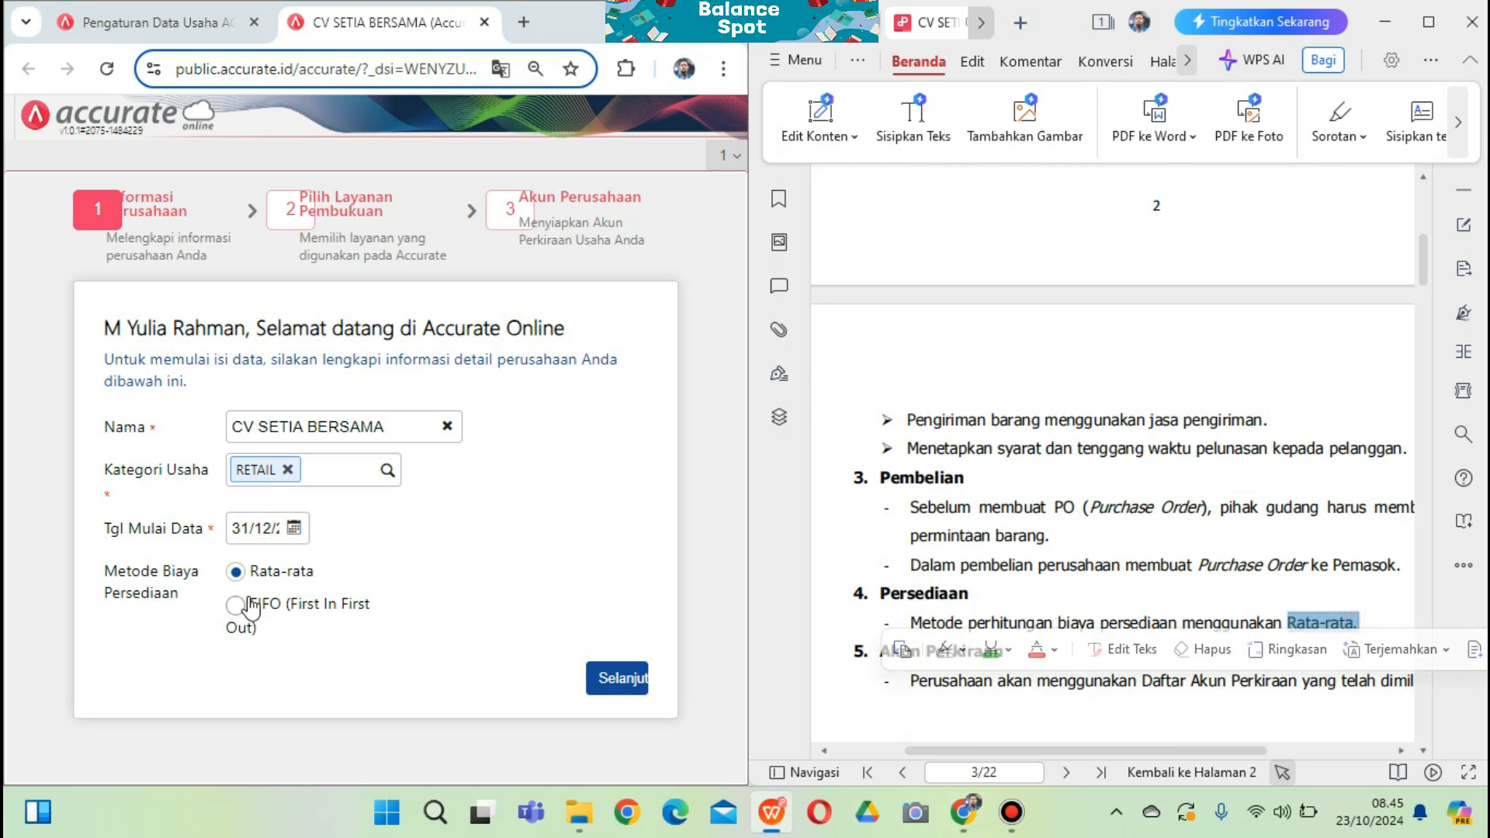
pyautogui.click(236, 573)
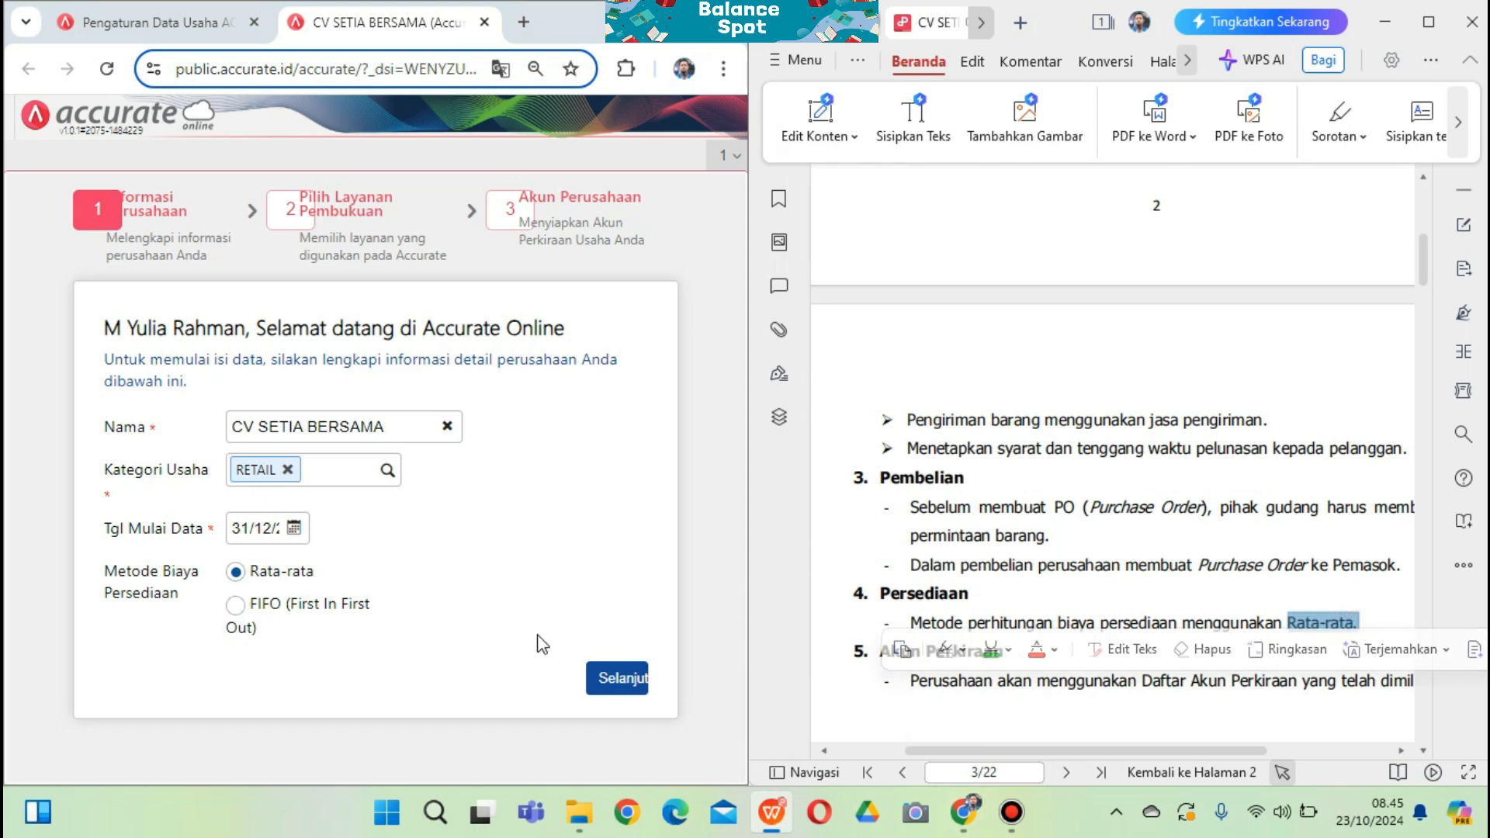
pyautogui.click(615, 678)
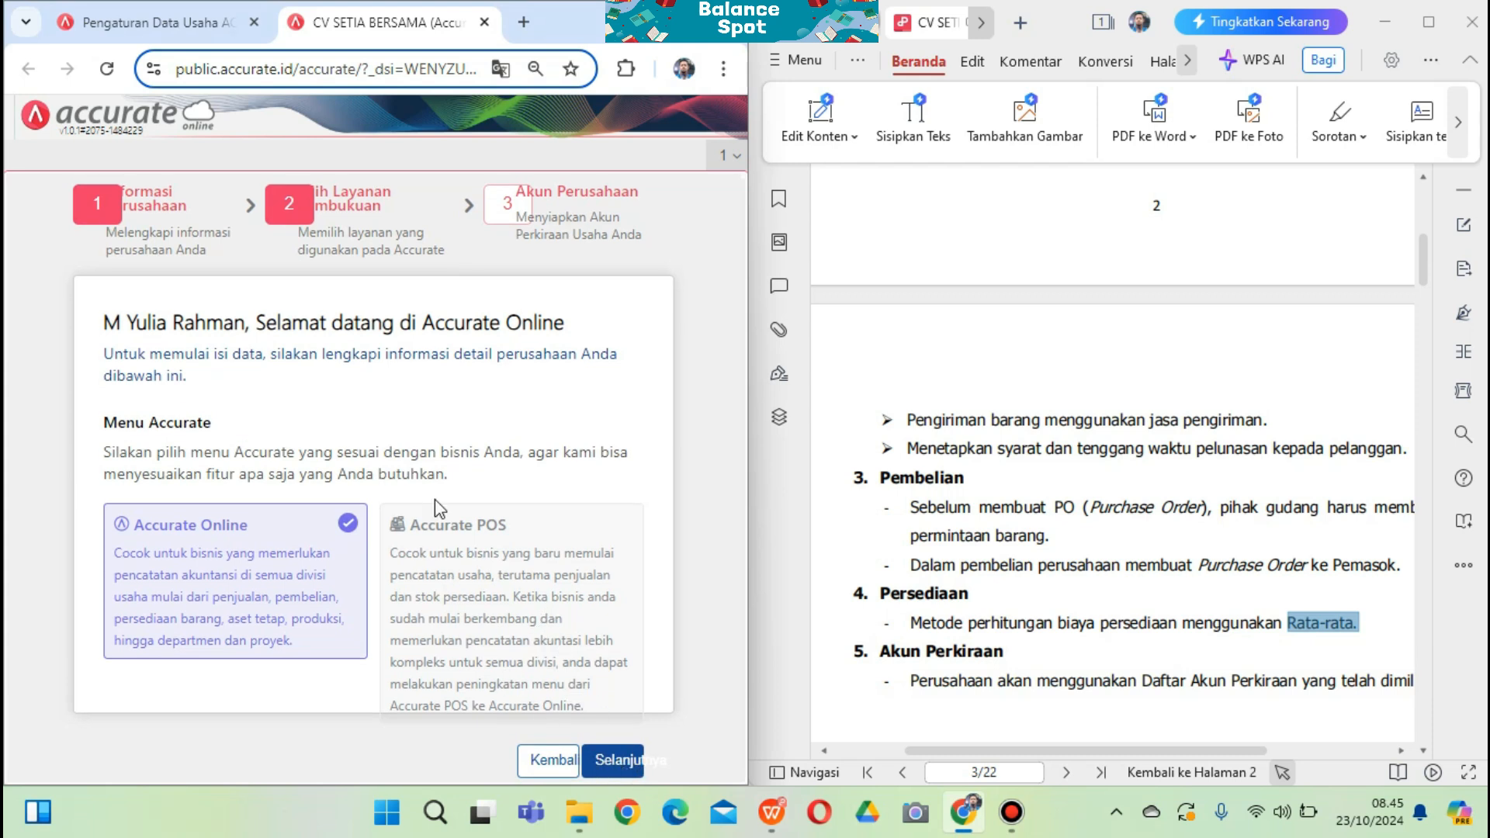
# Finish setup with automatic chart-of-accounts creation unchecked, then snap Chrome beside the PDF
pyautogui.doubleClick(686, 44)
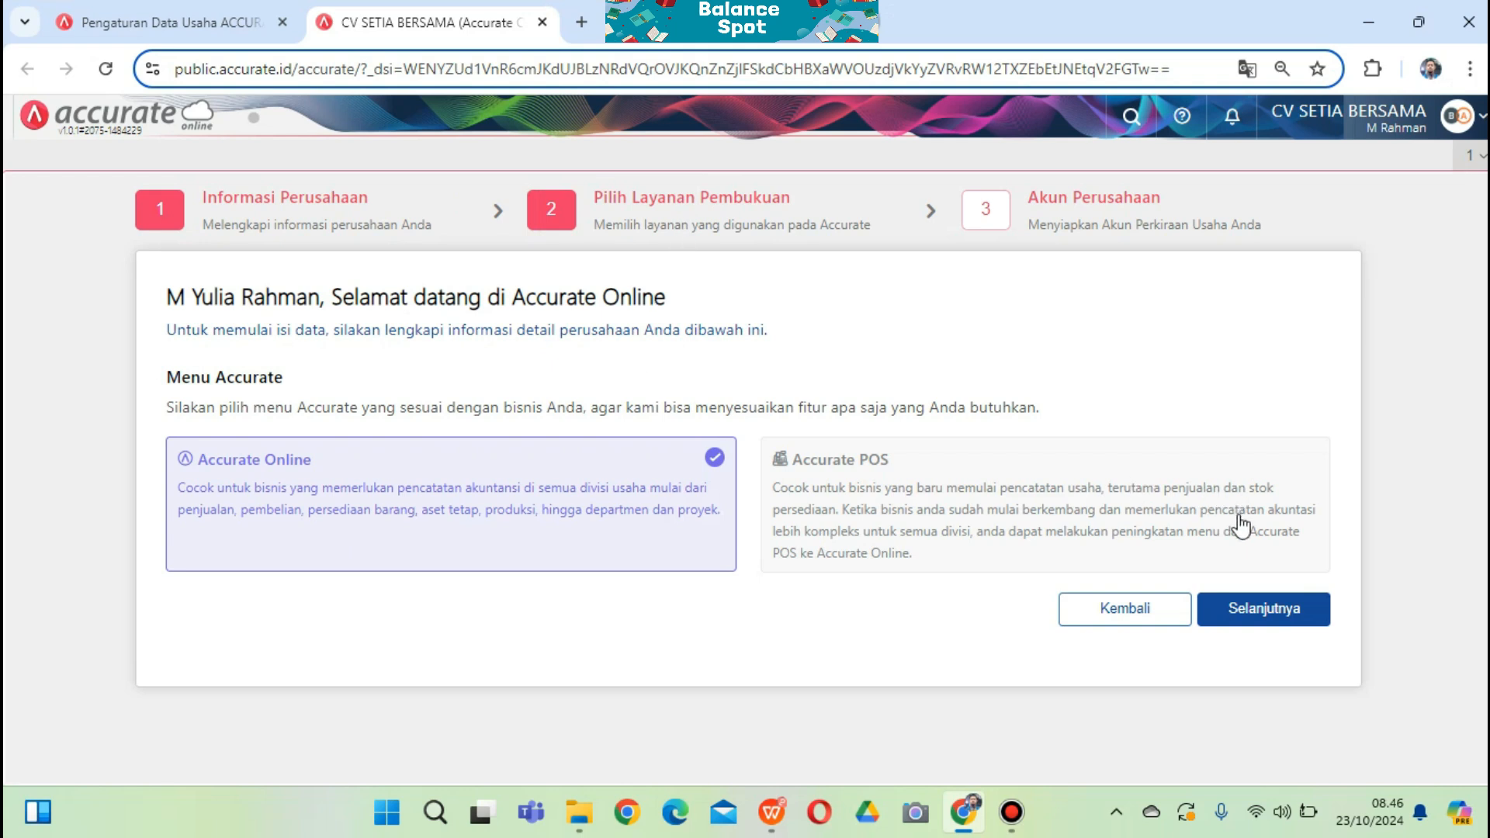
pyautogui.click(1275, 607)
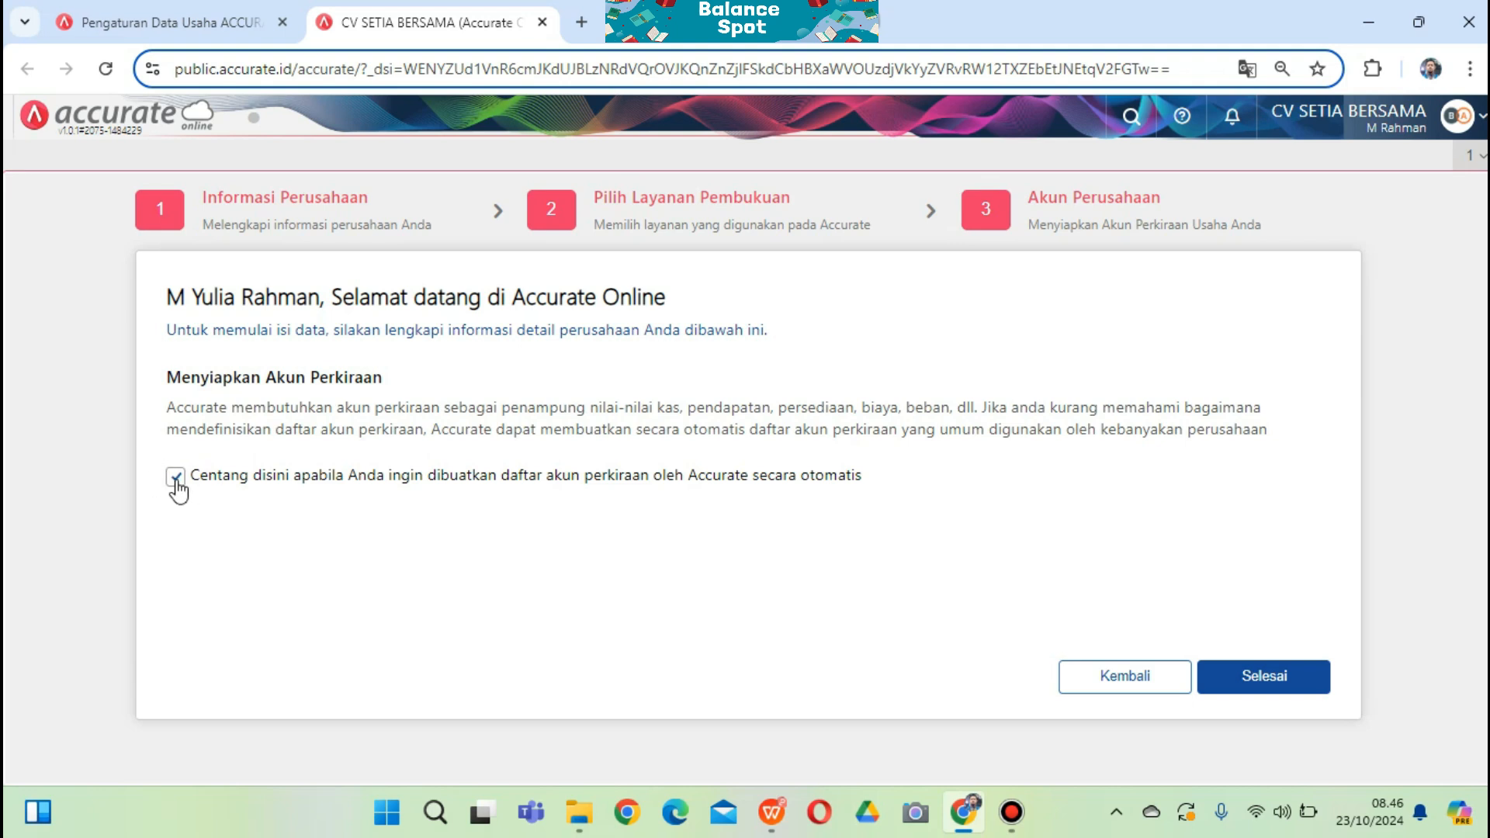
pyautogui.click(177, 479)
pyautogui.click(1288, 685)
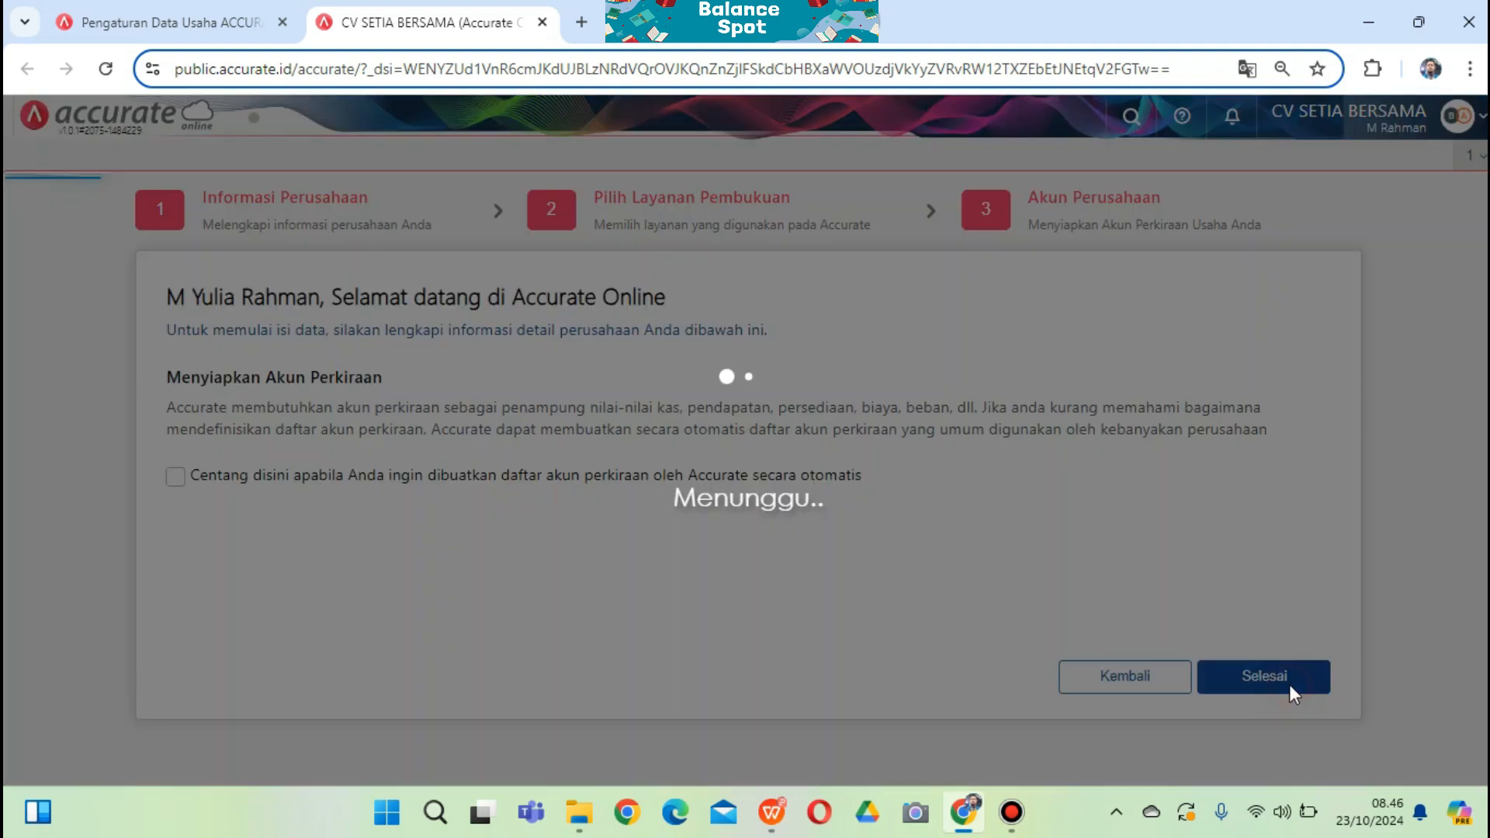
pyautogui.press('super+Left')
pyautogui.scroll(8, 943, 267)
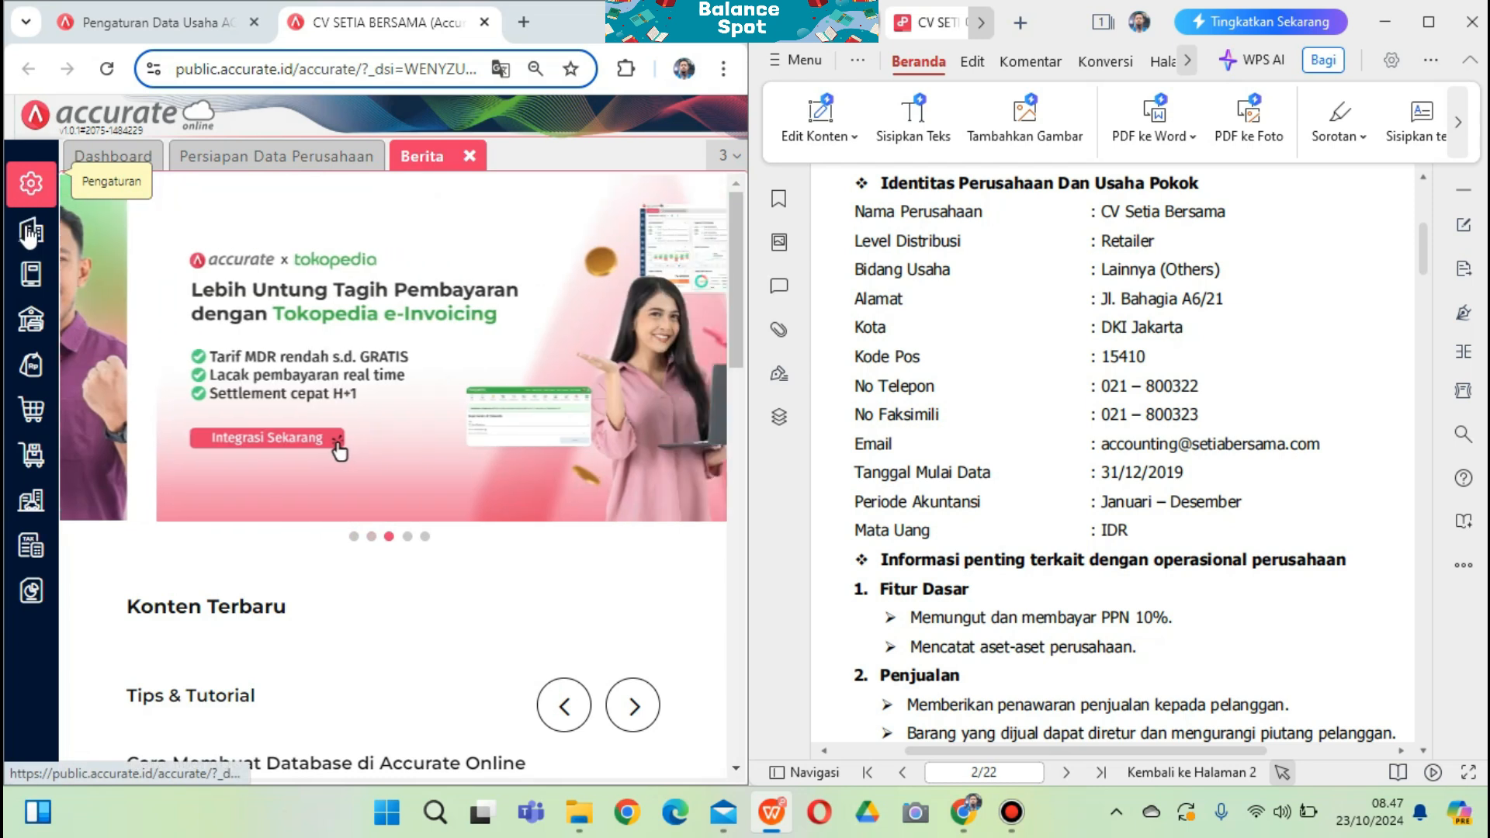
# In company preferences, paste the company phone number and strip its dash and space
pyautogui.click(29, 186)
pyautogui.click(124, 298)
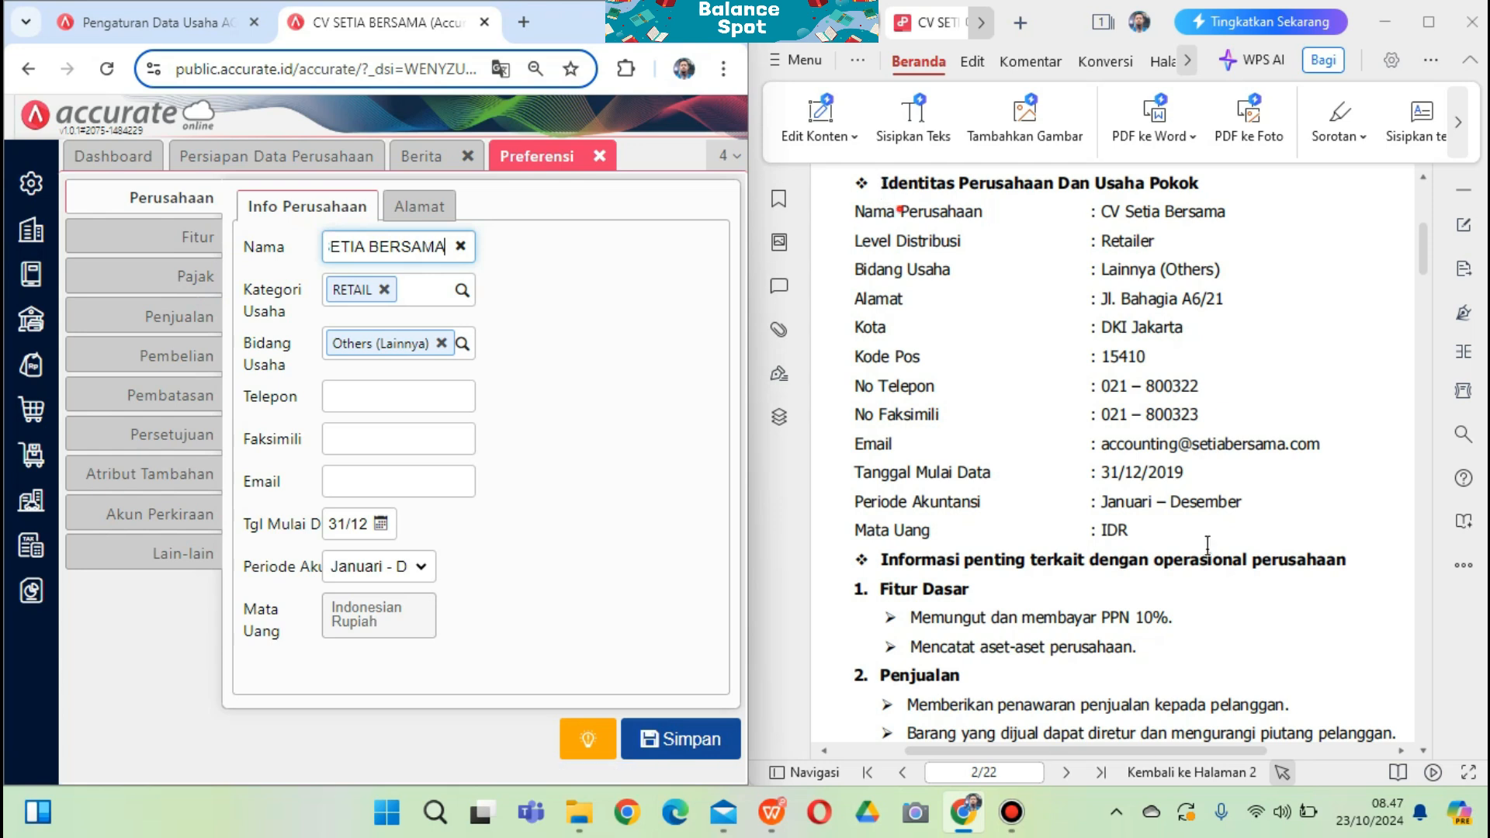
pyautogui.moveTo(881, 185); pyautogui.dragTo(1208, 546)
pyautogui.click(987, 367)
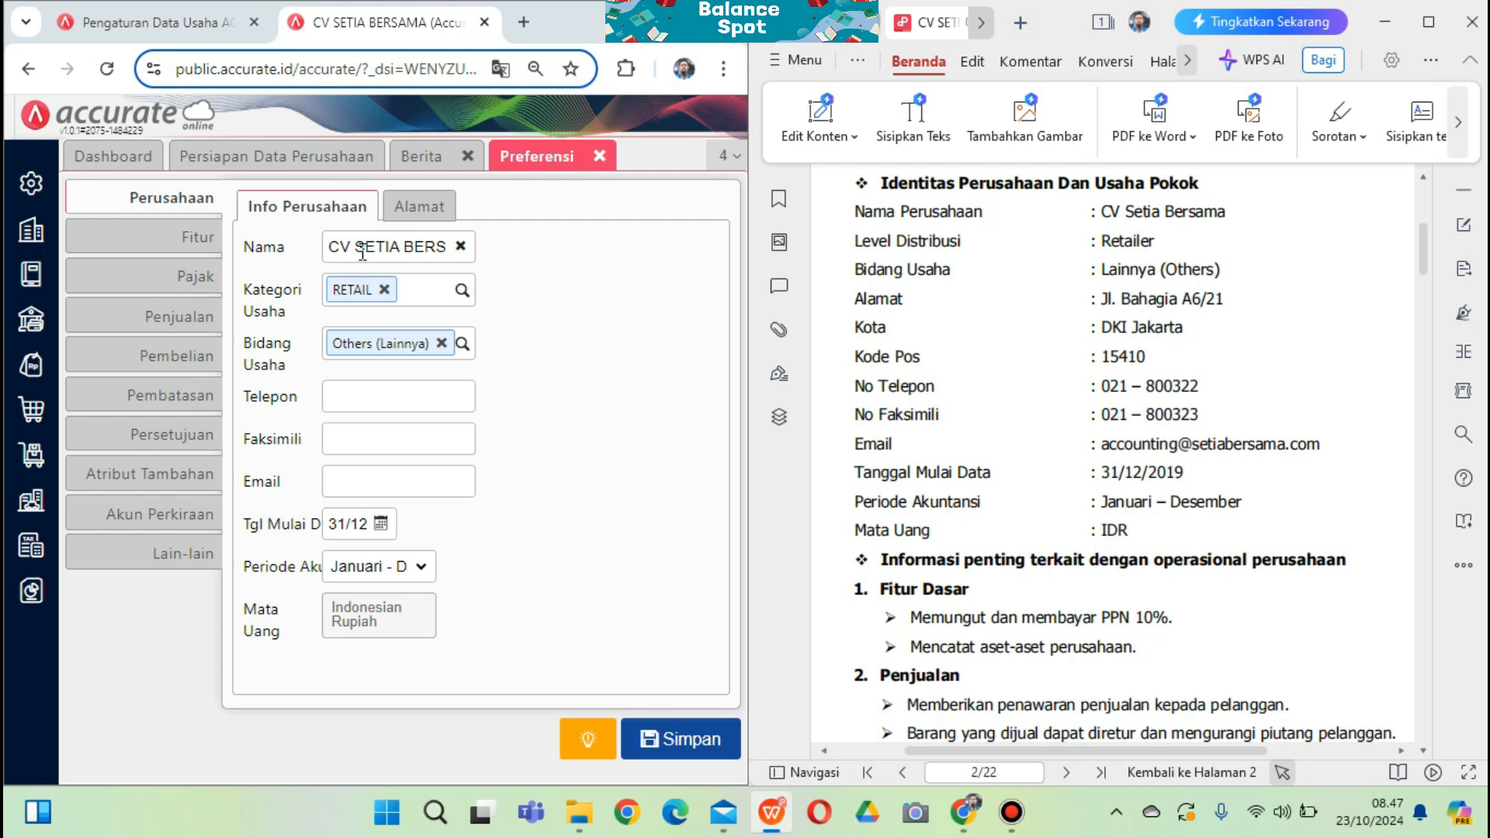
pyautogui.click(386, 393)
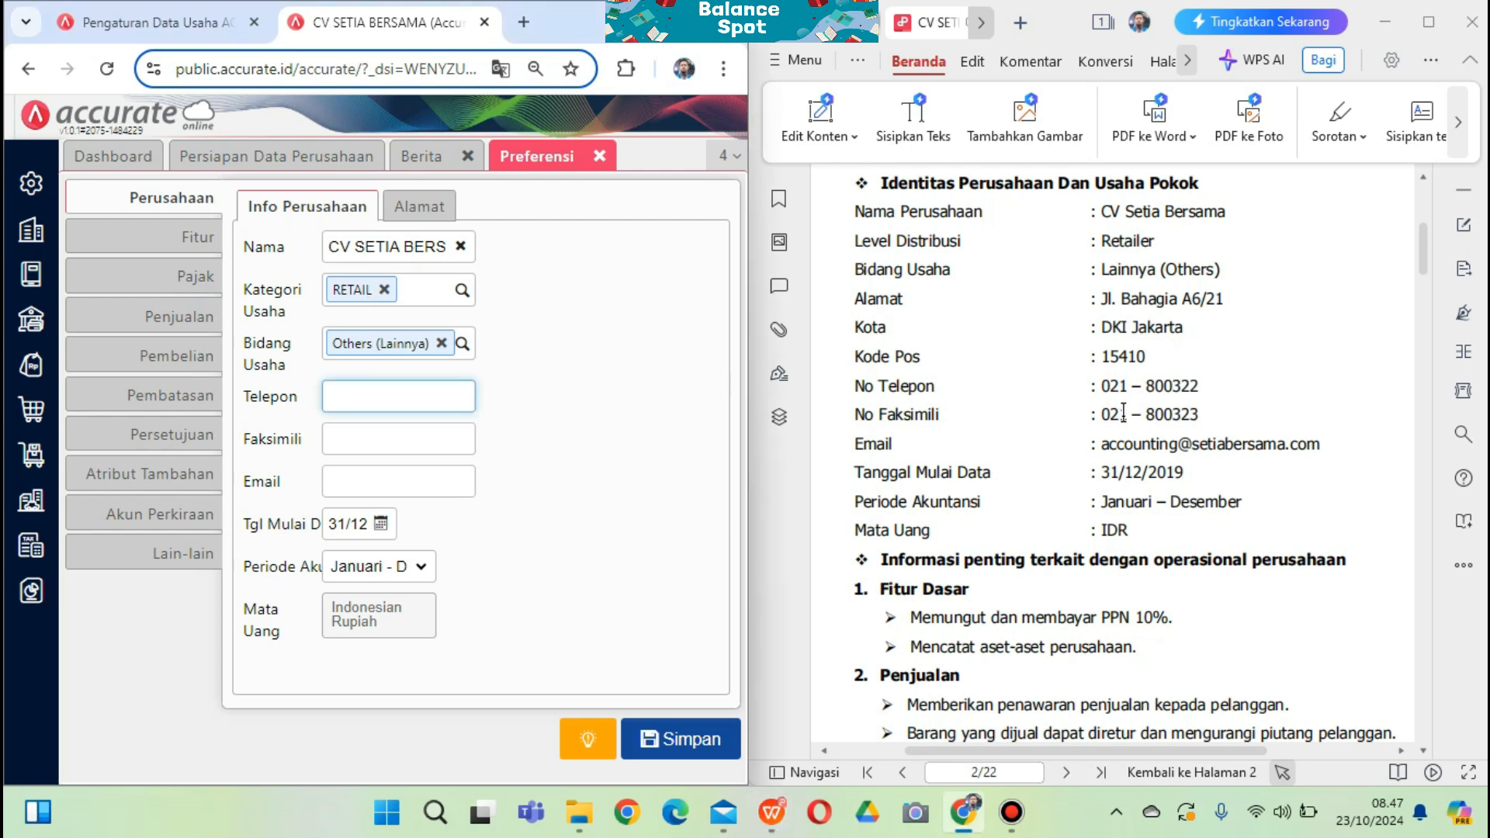
pyautogui.click(432, 405)
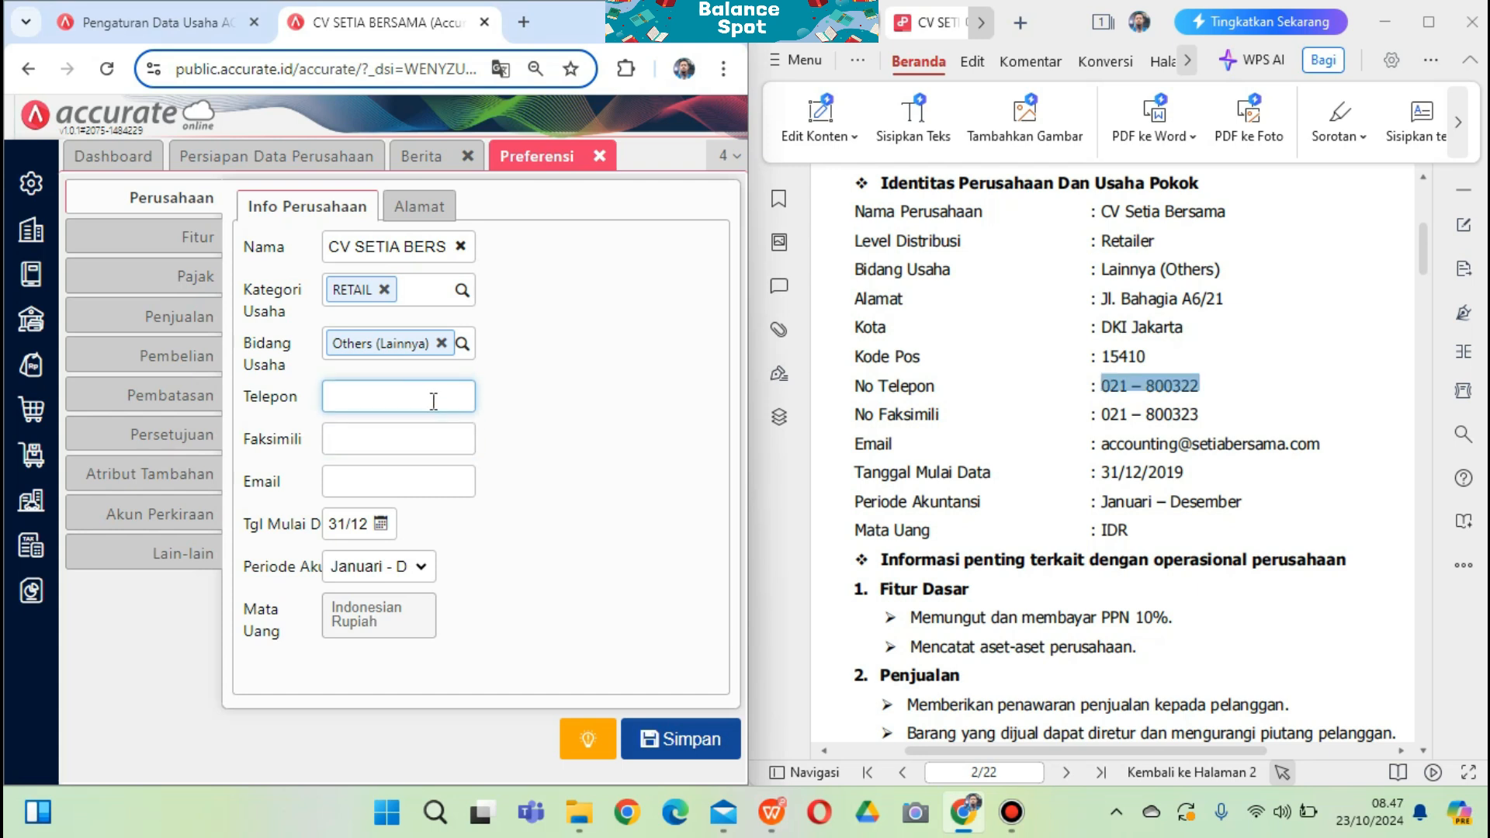
pyautogui.click(372, 397)
pyautogui.press('BackSpace')
pyautogui.press('BackSpace')
pyautogui.press('BackSpace')
pyautogui.press('Delete')
# Copy the company fax number from the PDF and paste it without dashes or spaces
pyautogui.click(427, 436)
pyautogui.moveTo(1202, 414); pyautogui.dragTo(1111, 421)
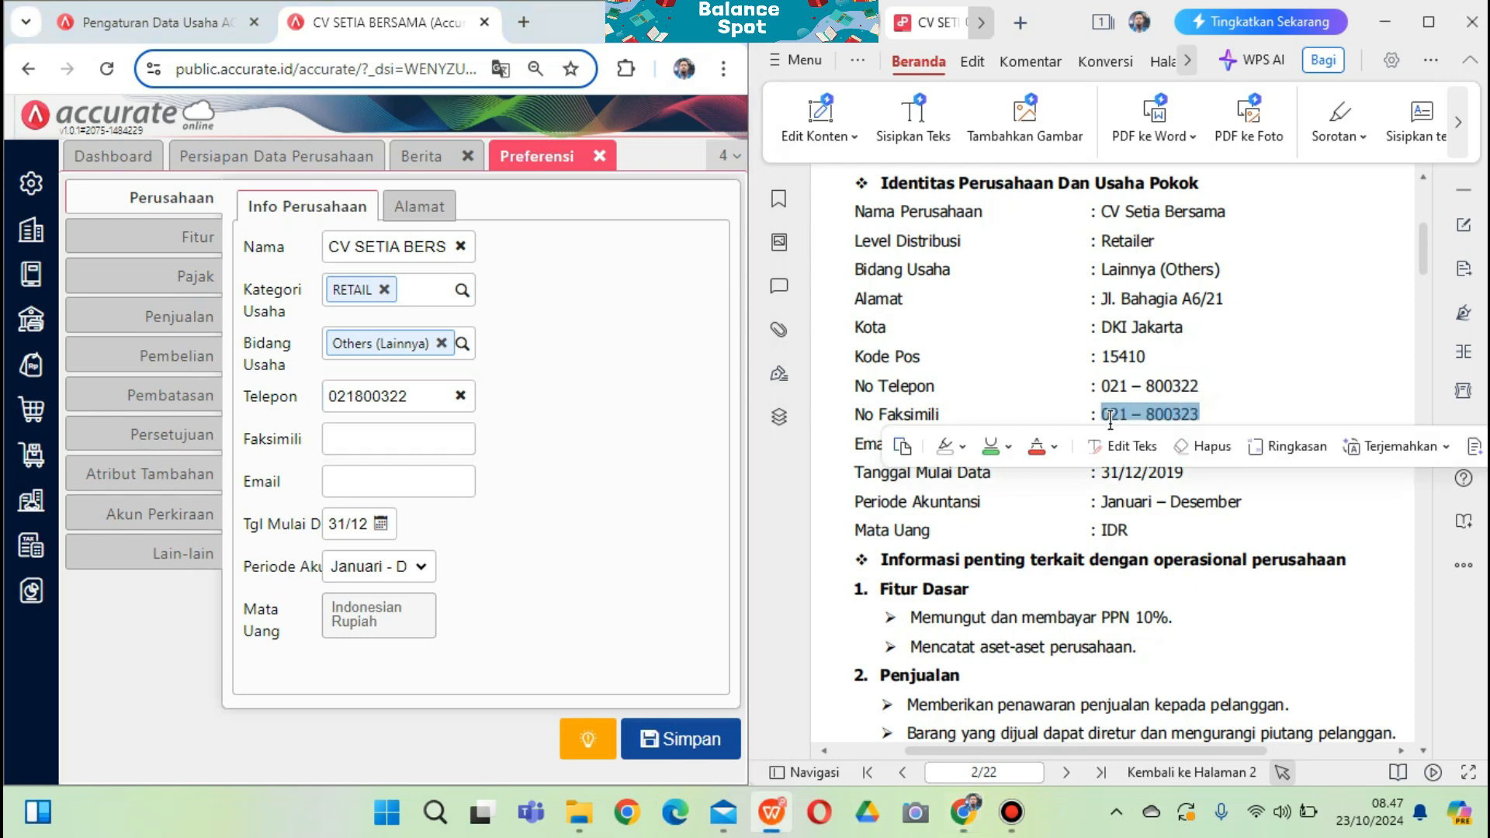
pyautogui.hotkey('ctrl', 'c')
pyautogui.click(426, 440)
pyautogui.hotkey('ctrl', 'v')
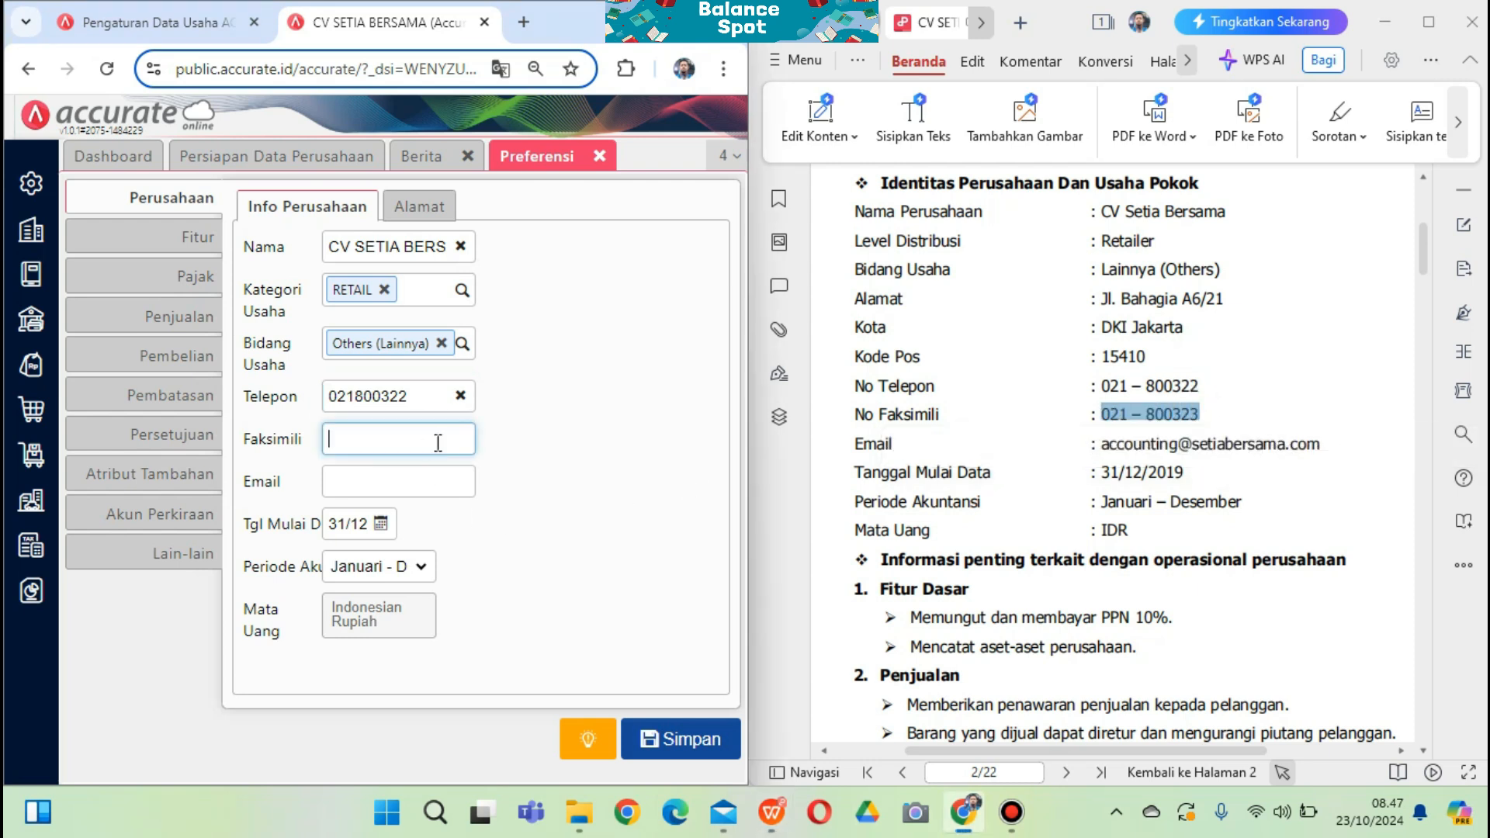
pyautogui.click(375, 439)
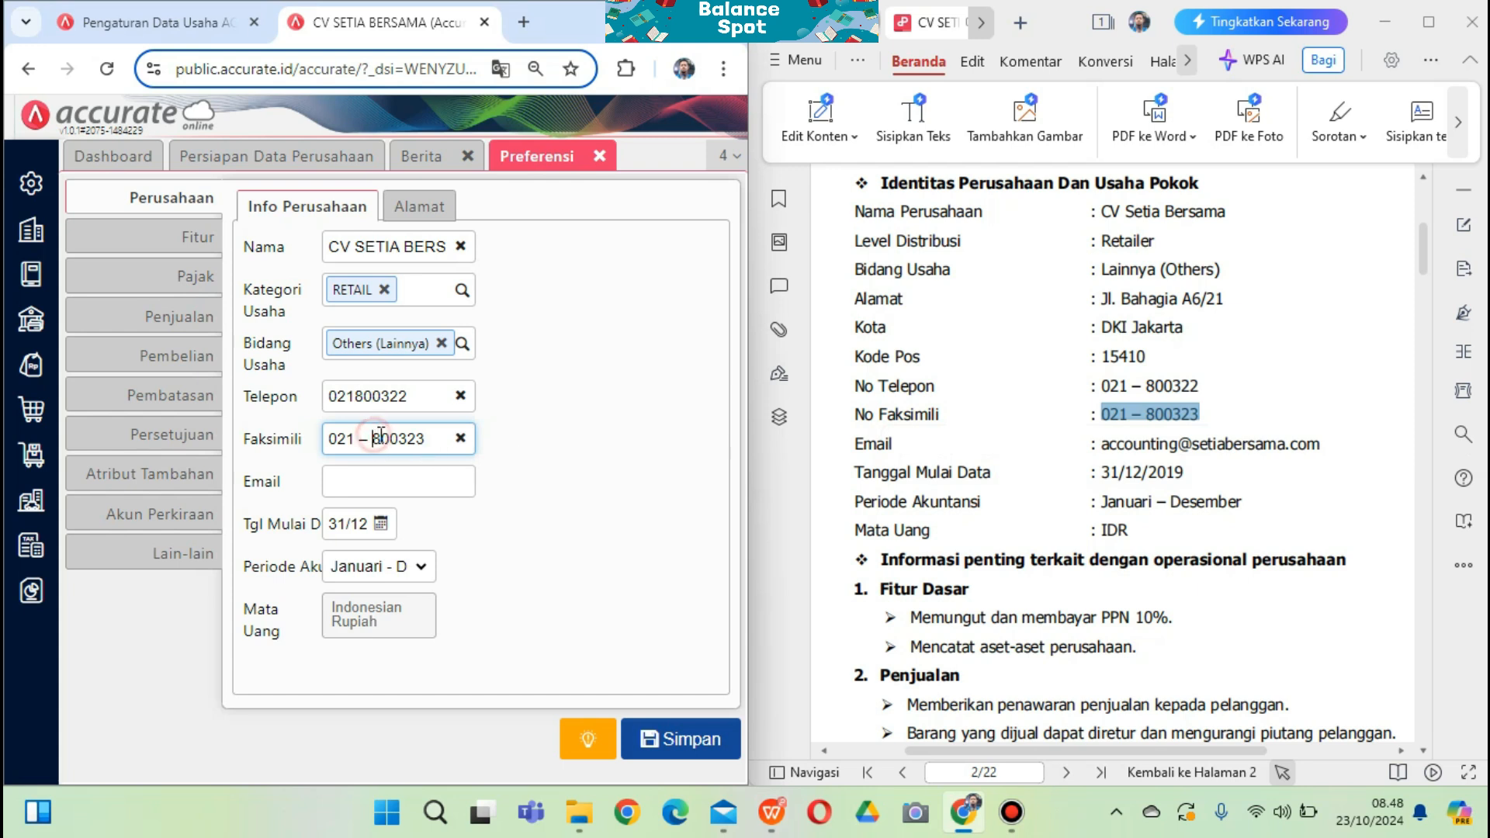
pyautogui.press('BackSpace')
pyautogui.press('BackSpace')
pyautogui.press('BackSpace')
# Paste the company e-mail from the PDF into Info Perusahaan
pyautogui.moveTo(1322, 444); pyautogui.dragTo(1106, 458)
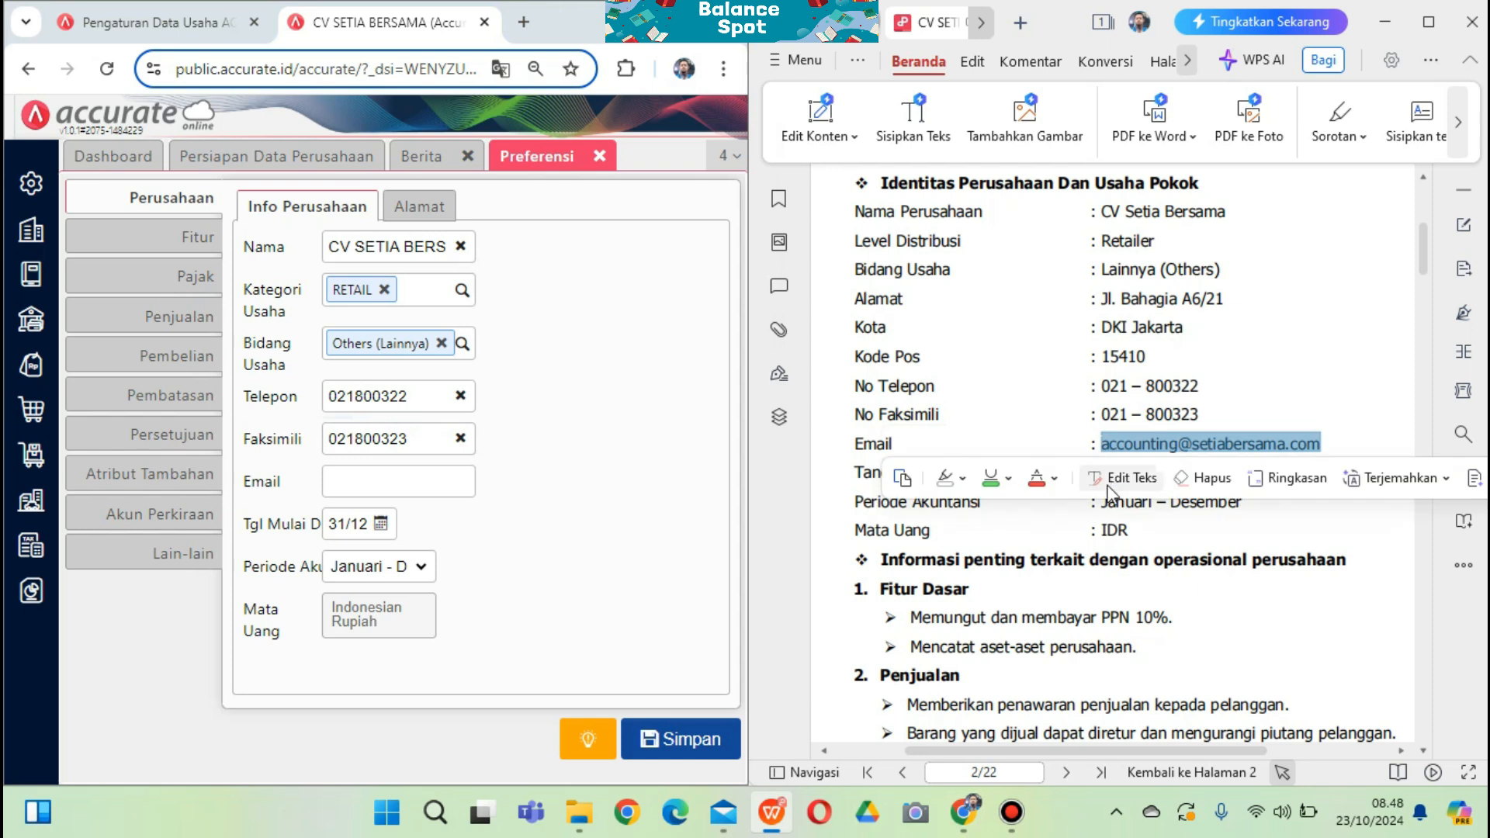
pyautogui.click(430, 491)
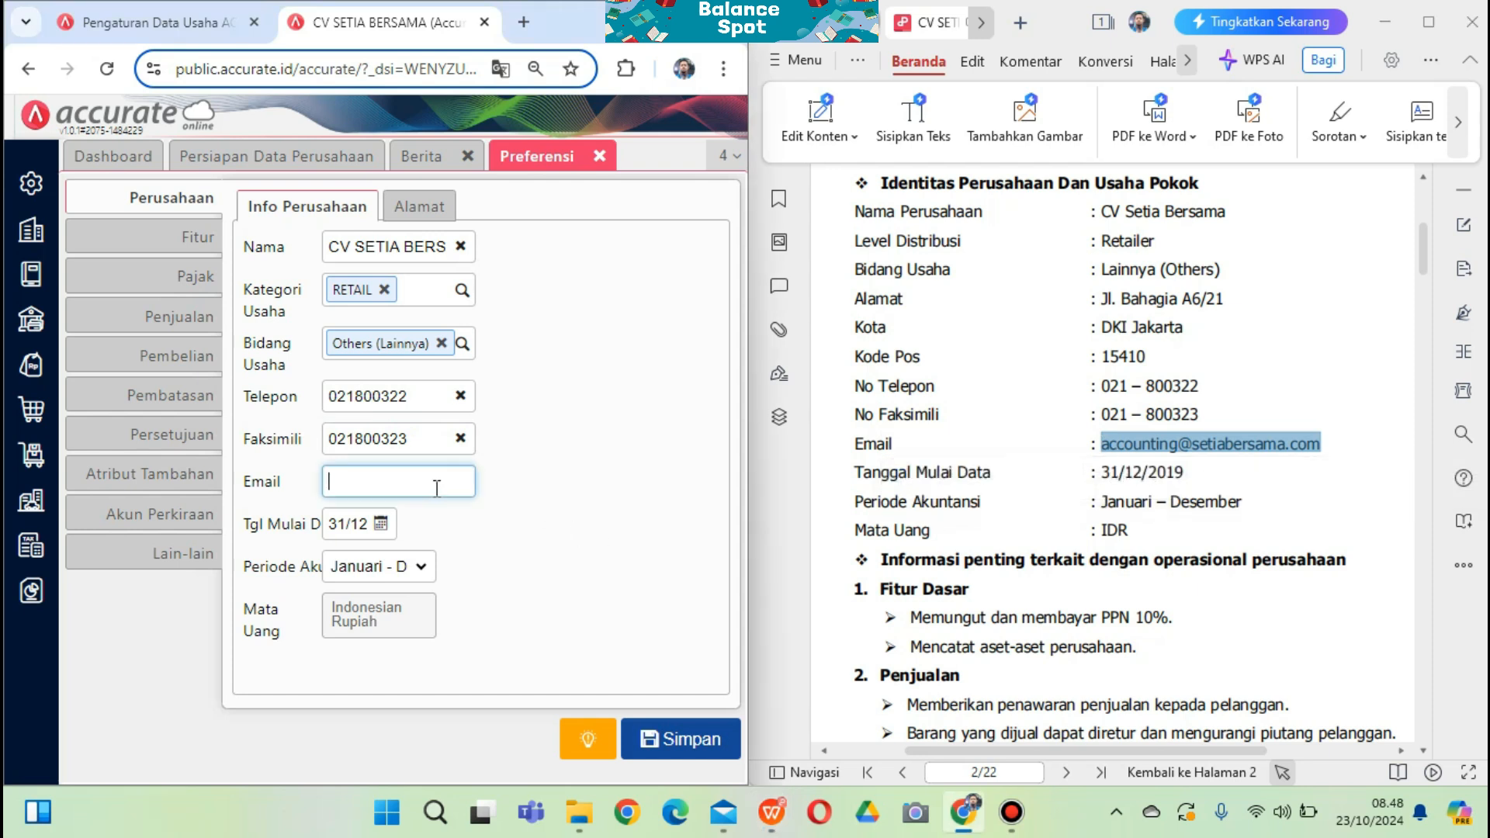
pyautogui.hotkey('ctrl', 'v')
pyautogui.click(345, 528)
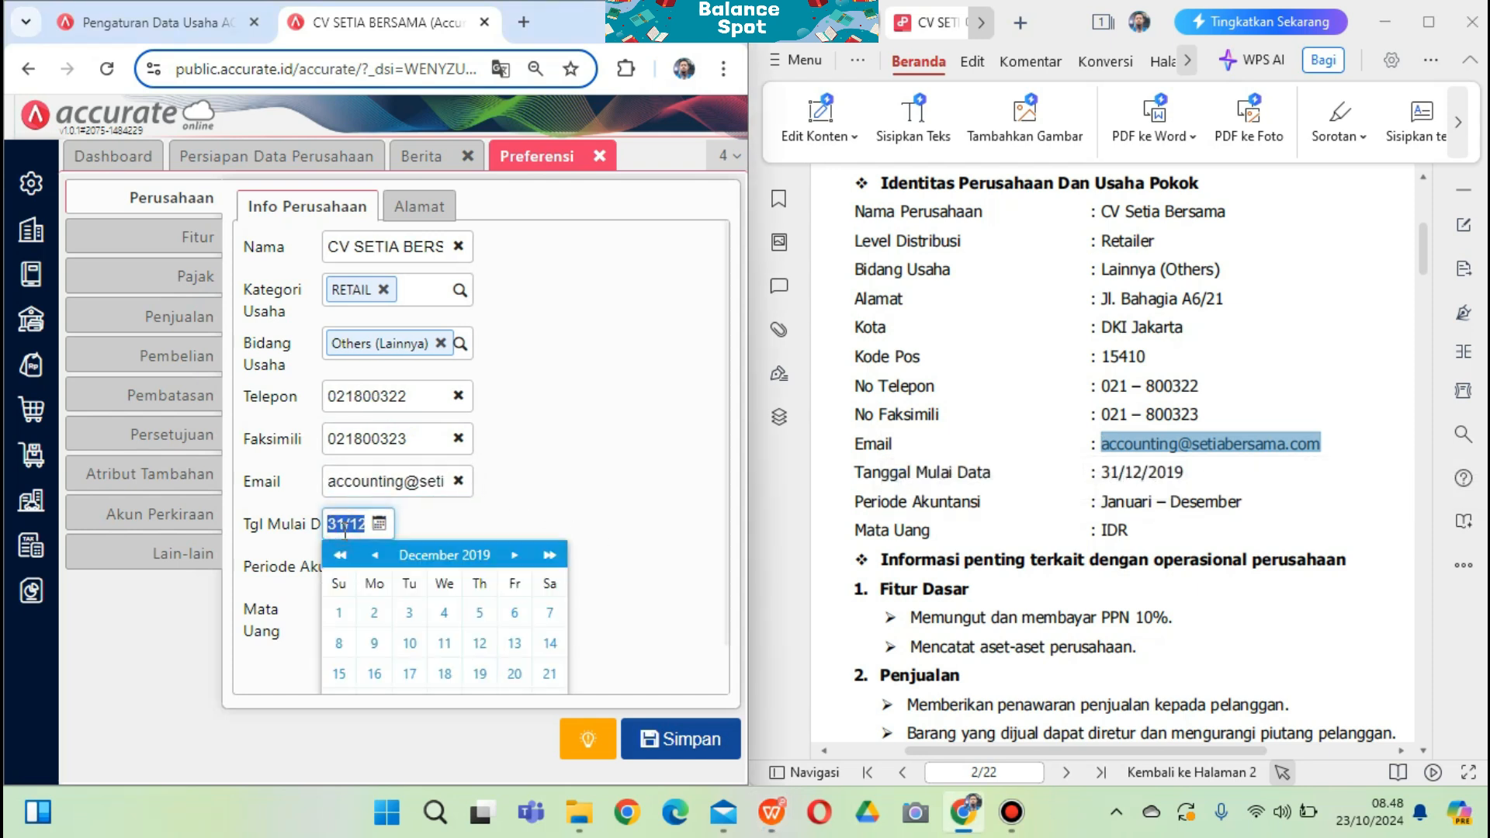
pyautogui.click(621, 483)
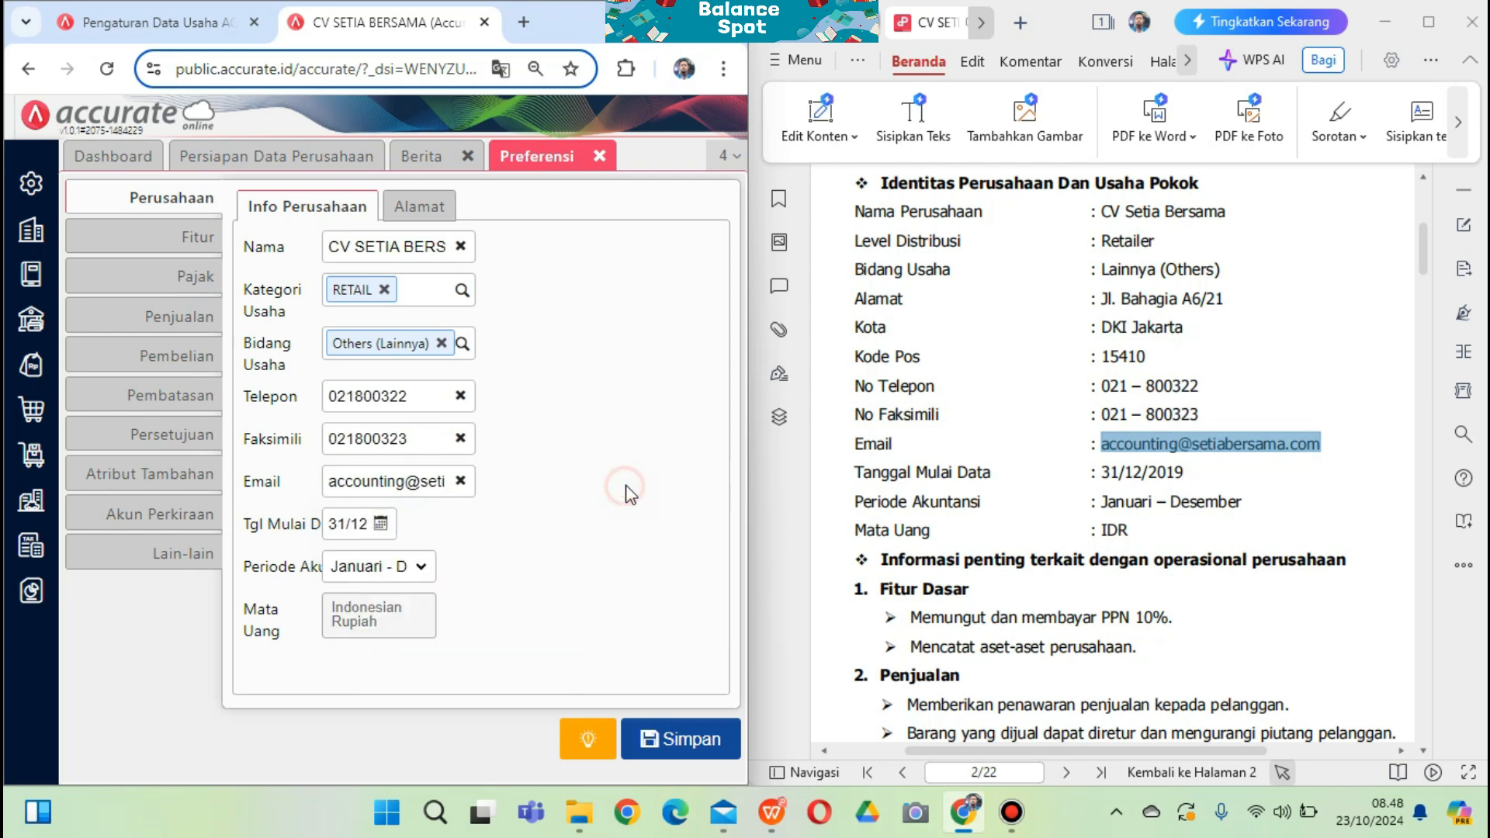
pyautogui.click(377, 613)
# On the Alamat tab, paste the street address and pick DKI Jakarta as the city
pyautogui.click(433, 219)
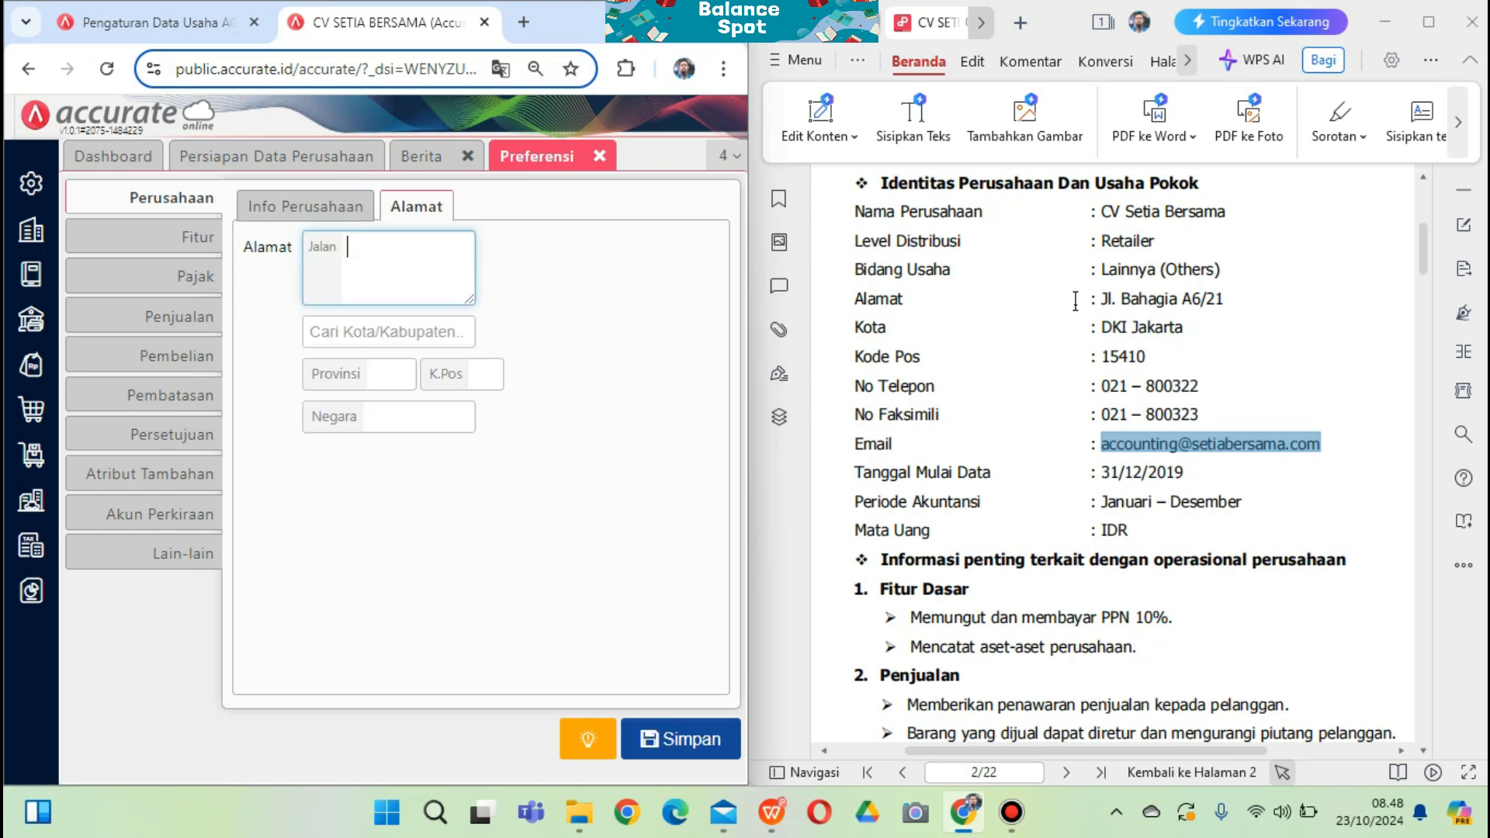
pyautogui.moveTo(1227, 299); pyautogui.dragTo(1099, 299)
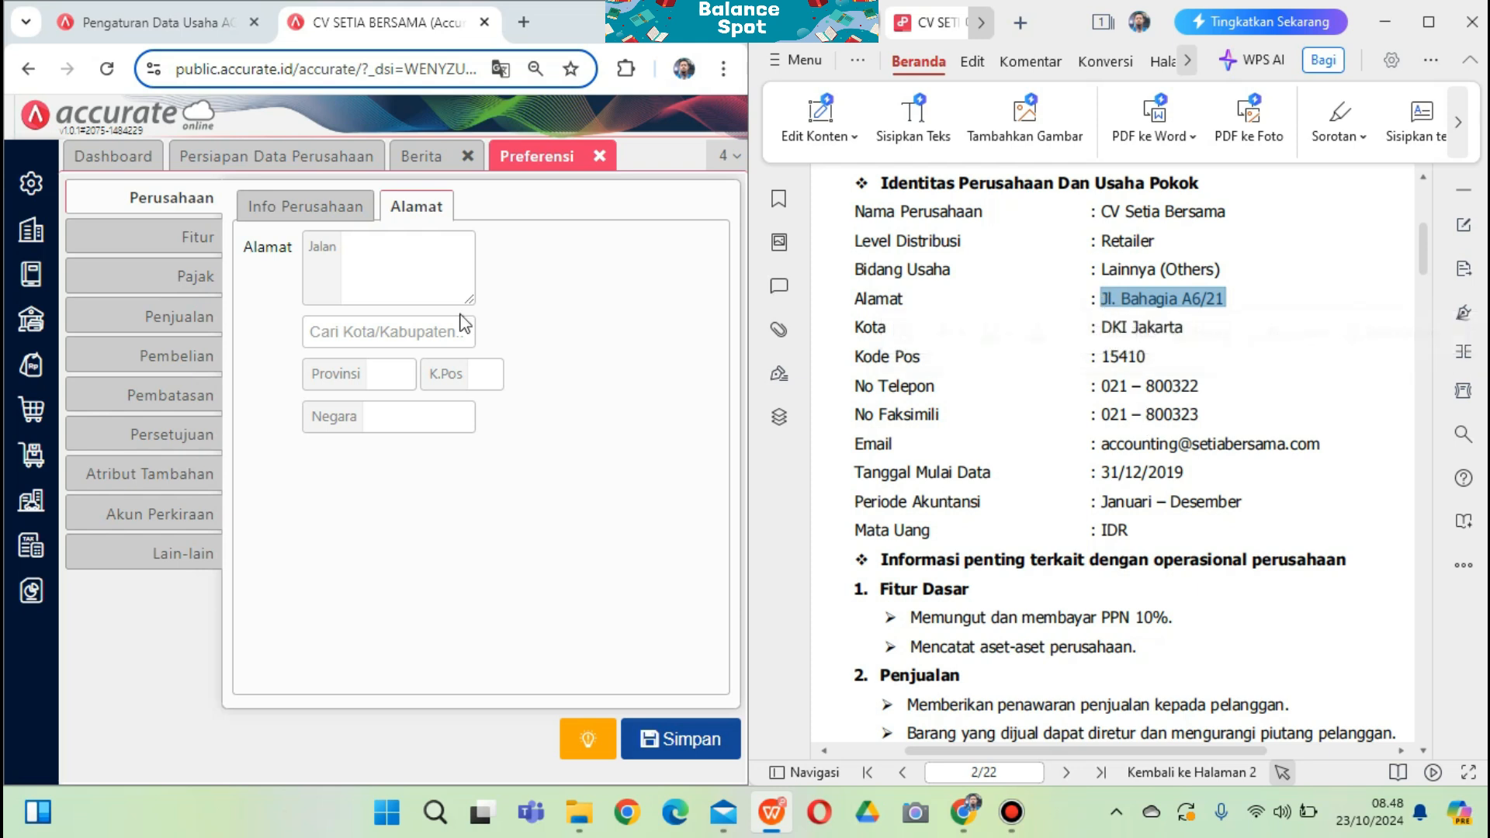
pyautogui.click(400, 277)
pyautogui.hotkey('ctrl', 'v')
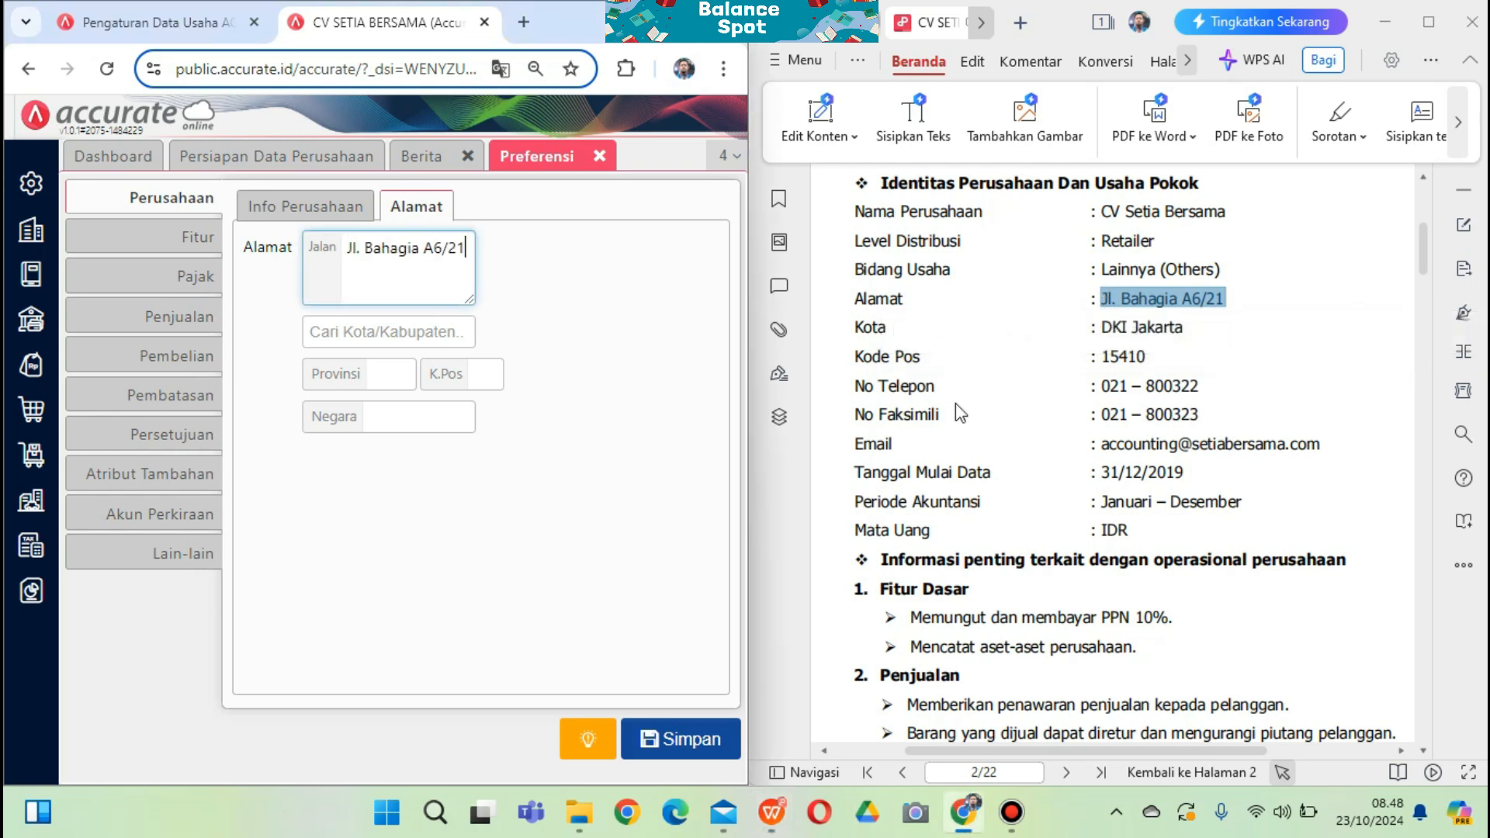
pyautogui.moveTo(1185, 327); pyautogui.dragTo(1101, 327)
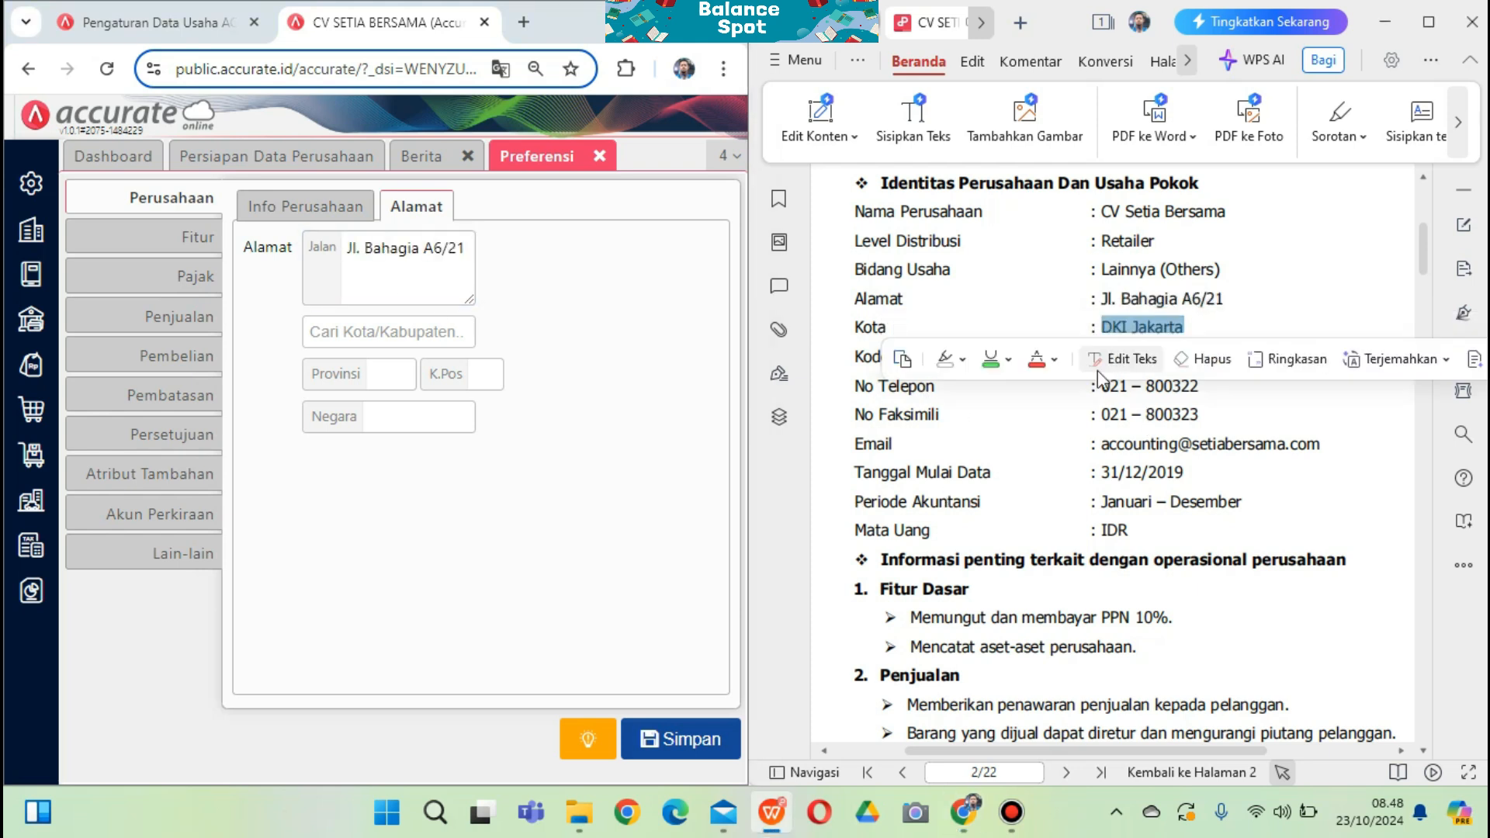
pyautogui.click(401, 331)
pyautogui.hotkey('ctrl', 'v')
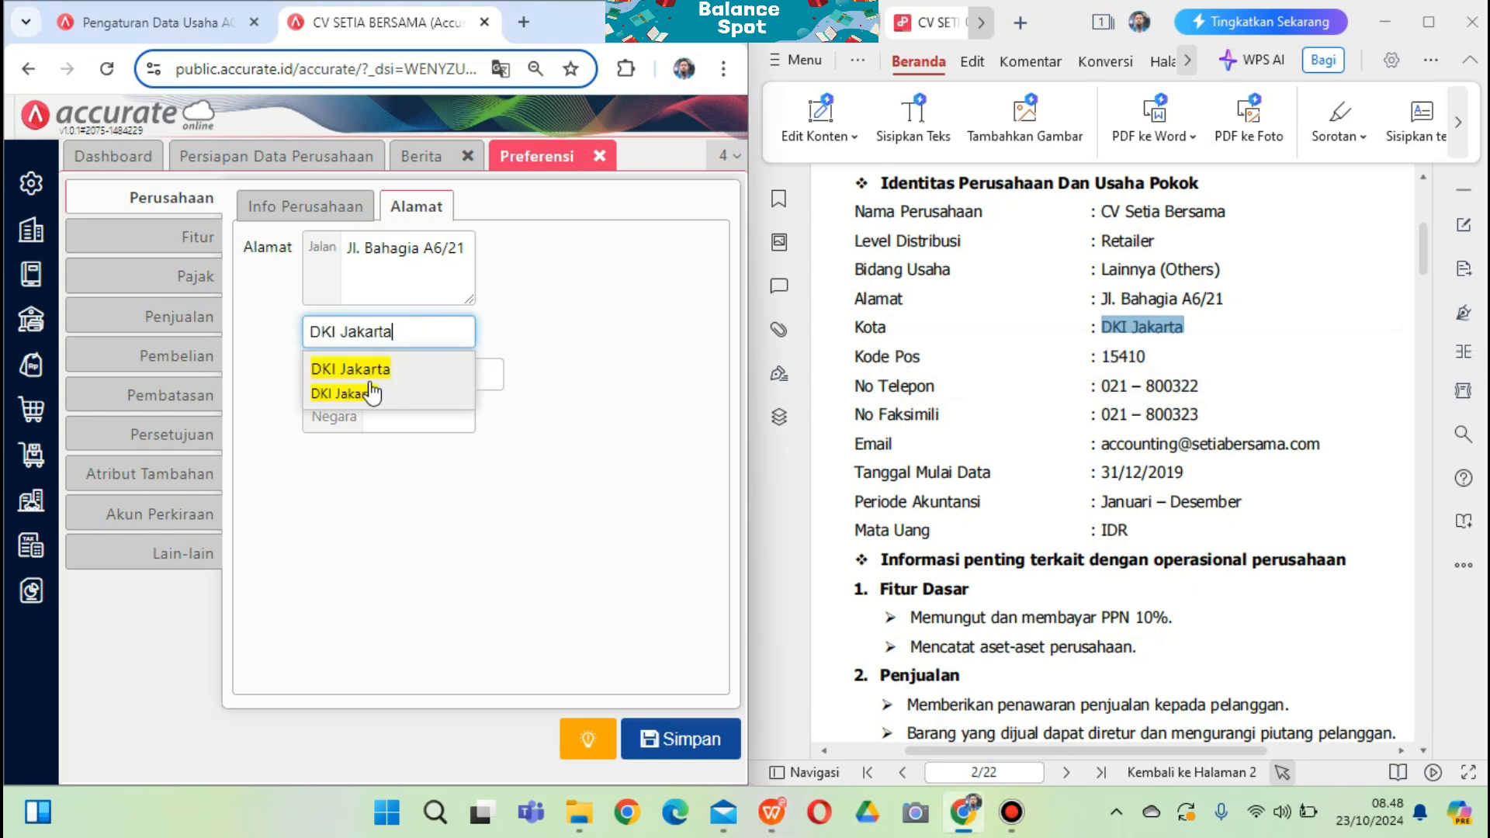
pyautogui.click(371, 392)
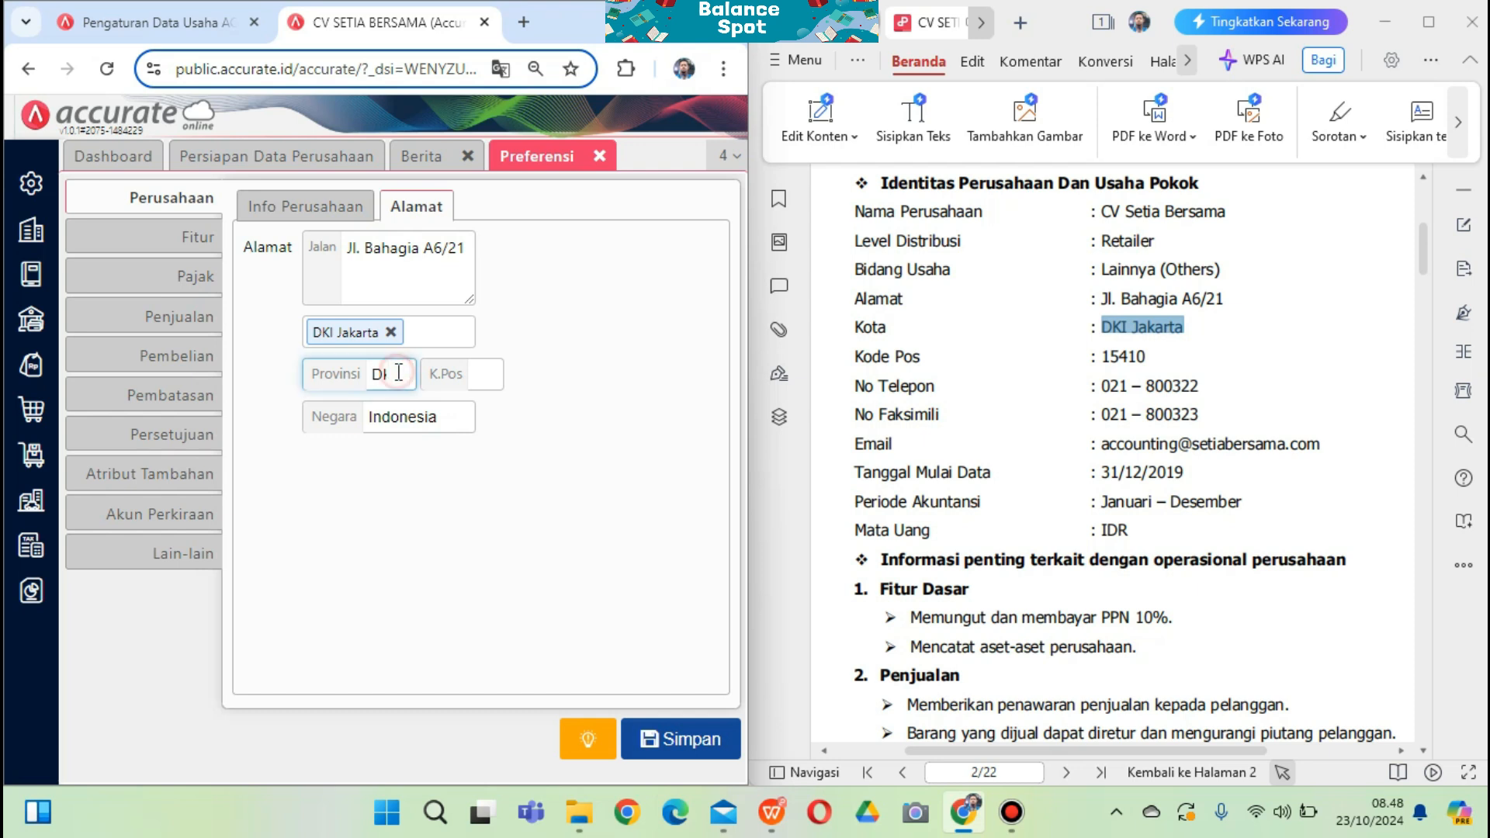
# Enter the company postal code from the PDF into K.Pos
pyautogui.moveTo(1148, 362); pyautogui.dragTo(1123, 359)
pyautogui.doubleClick(1122, 359)
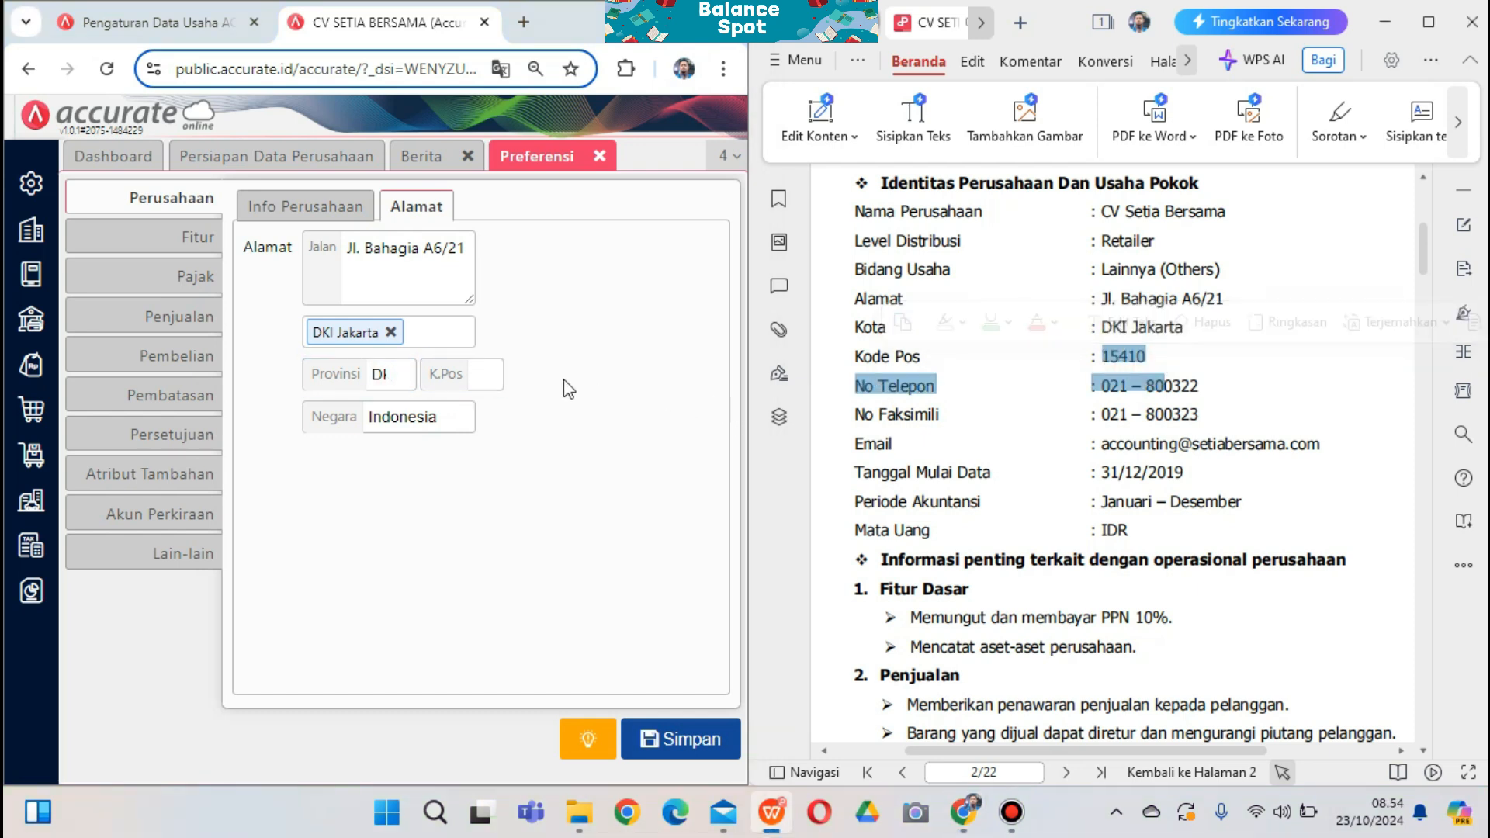
pyautogui.click(488, 376)
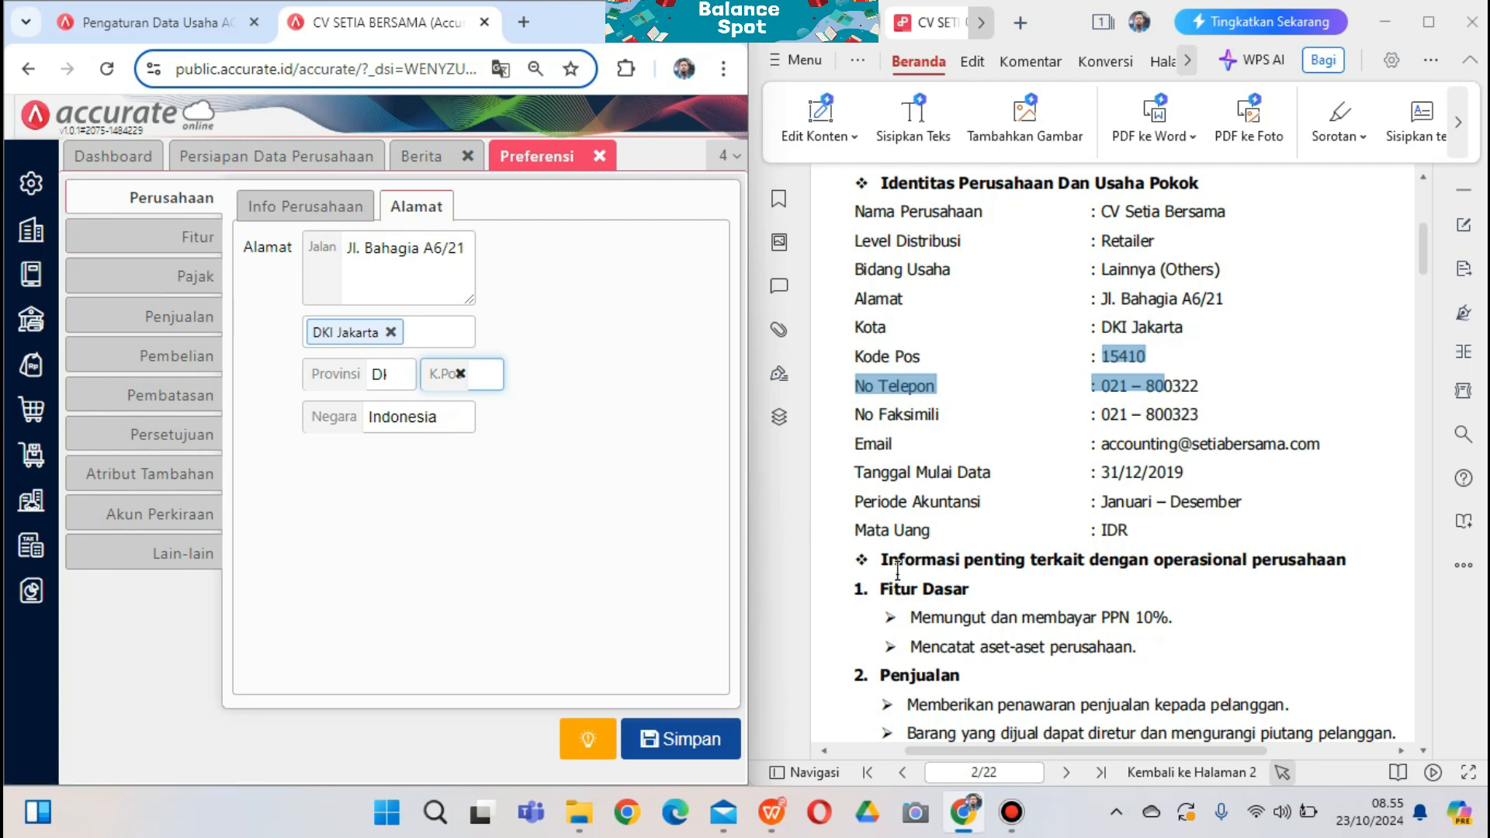
pyautogui.moveTo(1349, 560); pyautogui.dragTo(855, 528)
pyautogui.click(986, 617)
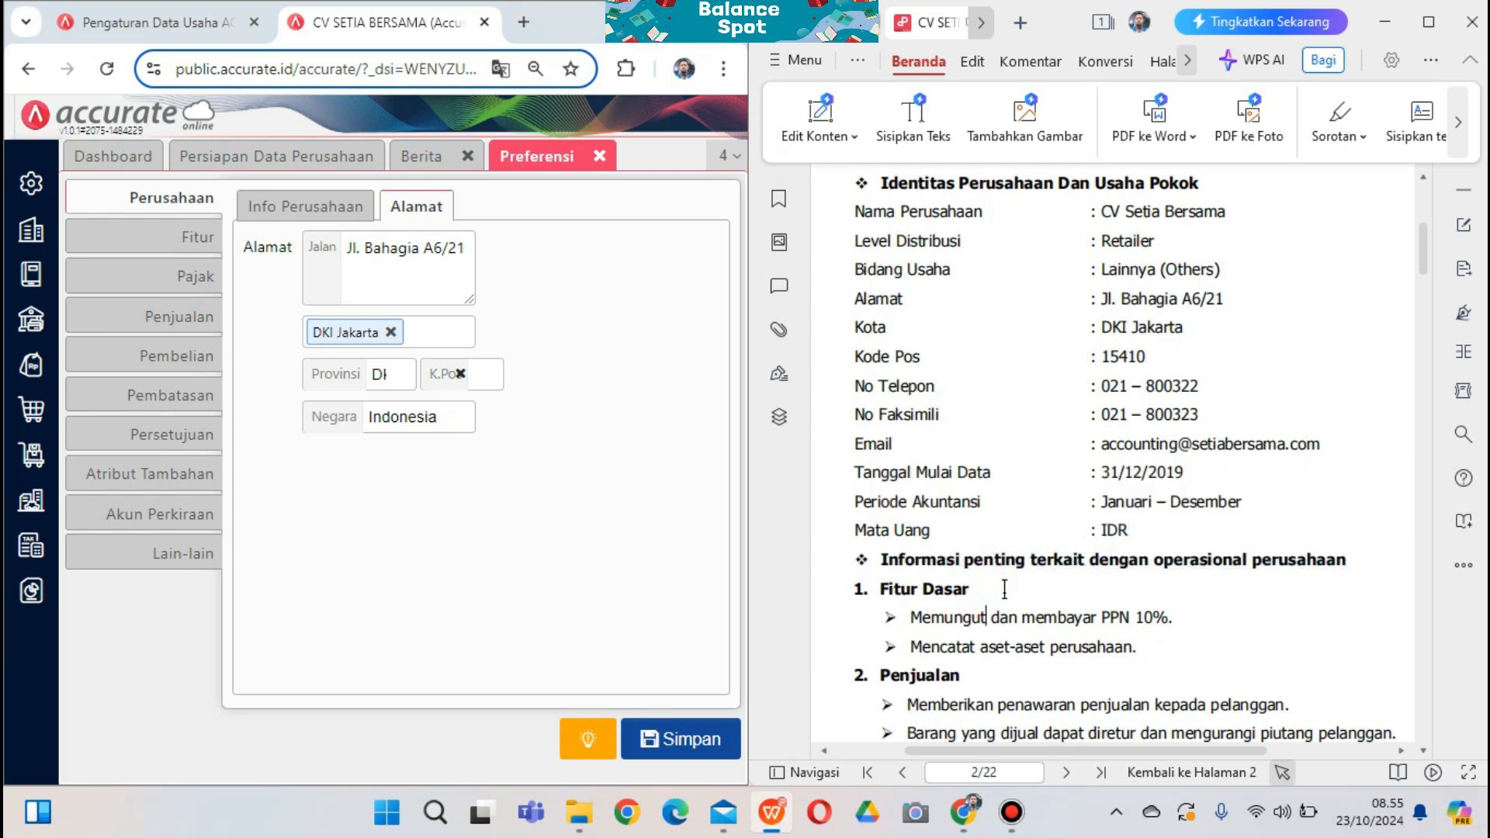
pyautogui.scroll(-3, 1004, 589)
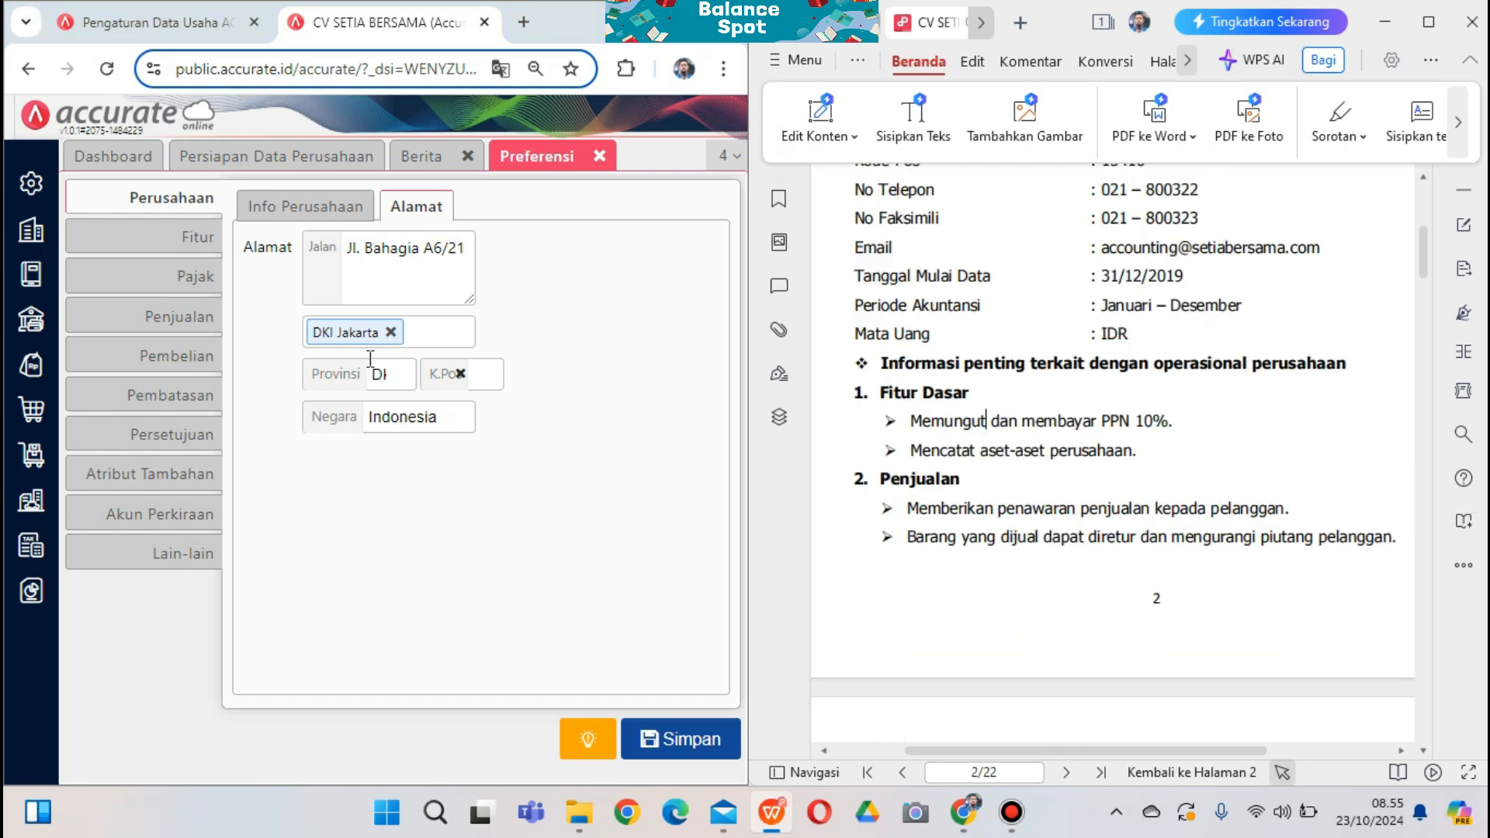
# In Fitur, turn off Multi Mata Uang, Persetujuan and Anggaran dan Target, enabling Pencatatan Aset
pyautogui.click(186, 258)
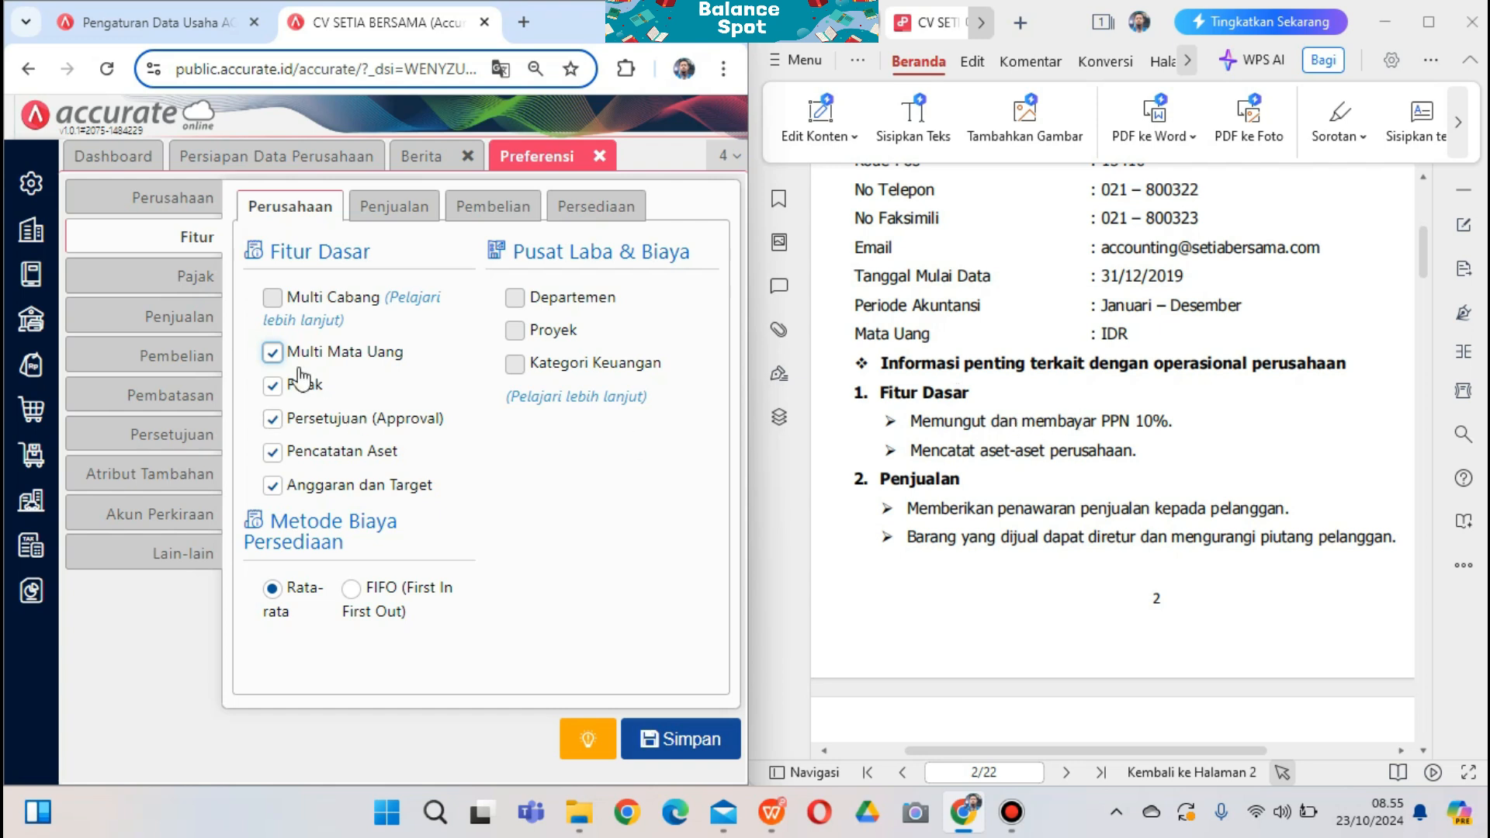
pyautogui.click(271, 353)
pyautogui.click(272, 419)
pyautogui.click(271, 451)
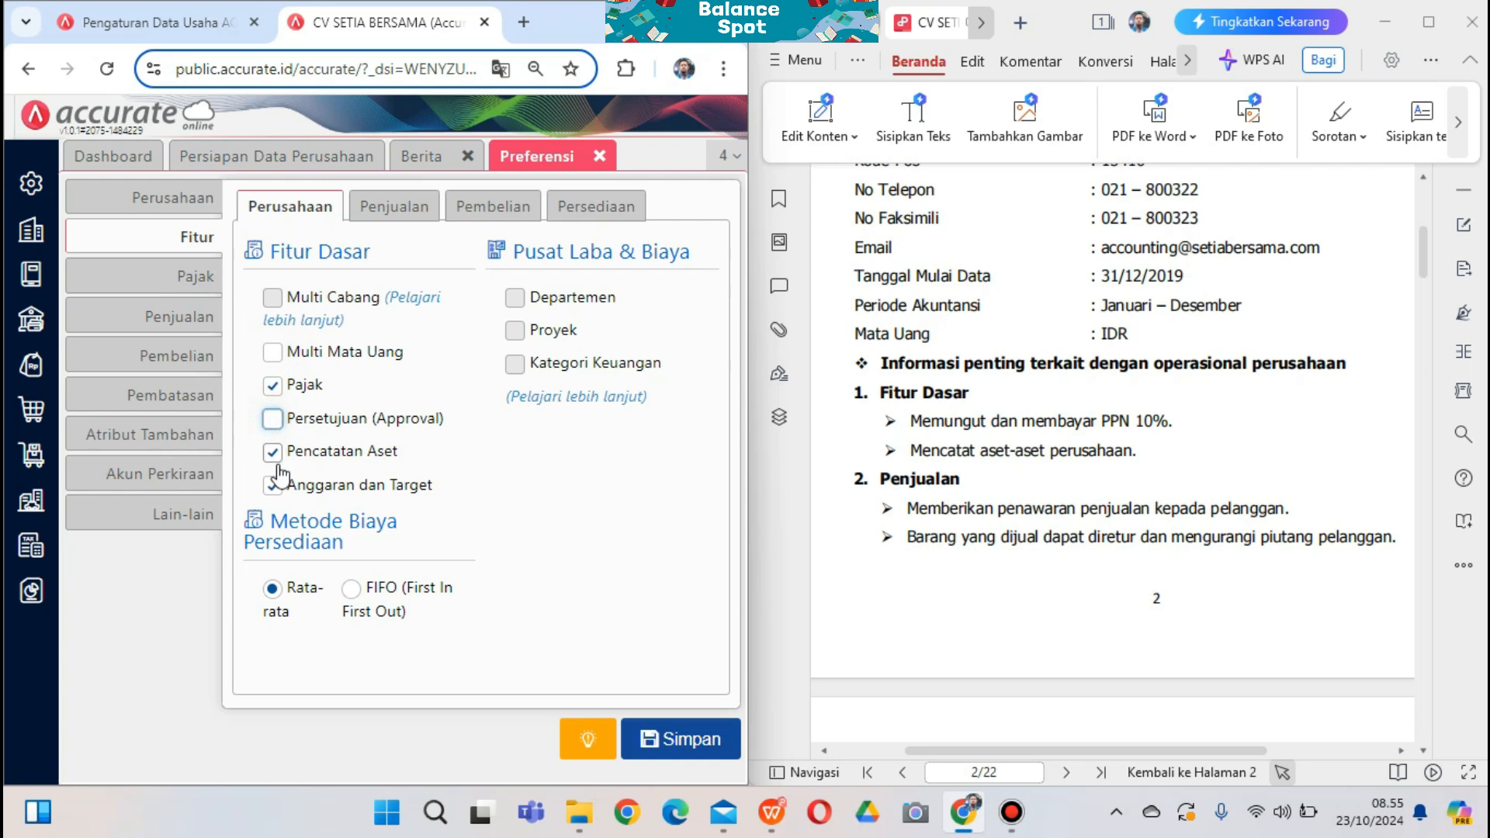
pyautogui.click(272, 486)
pyautogui.click(273, 207)
pyautogui.scroll(-1, 931, 463)
pyautogui.scroll(-1, 909, 477)
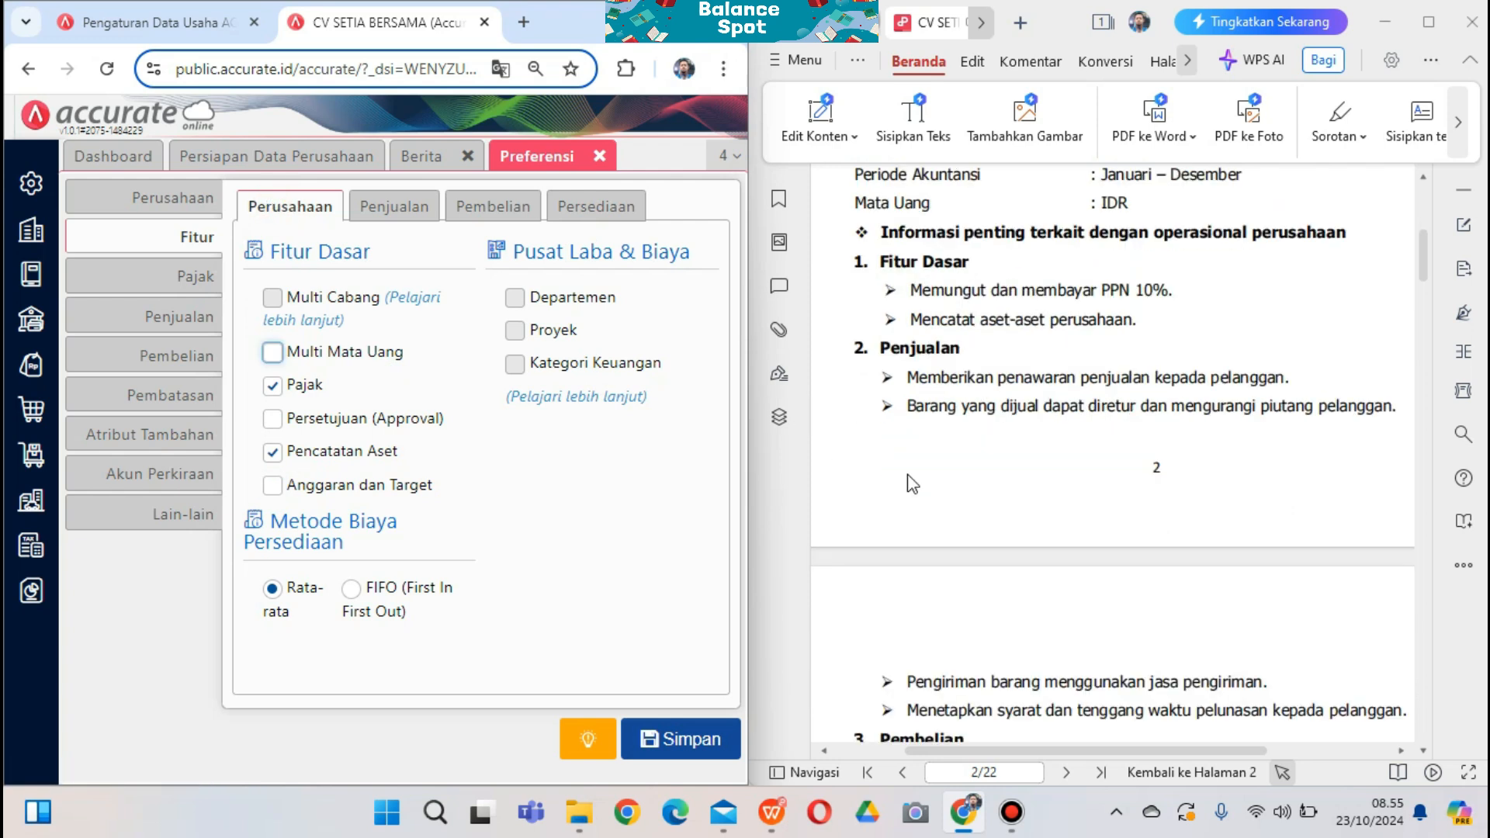
pyautogui.click(382, 223)
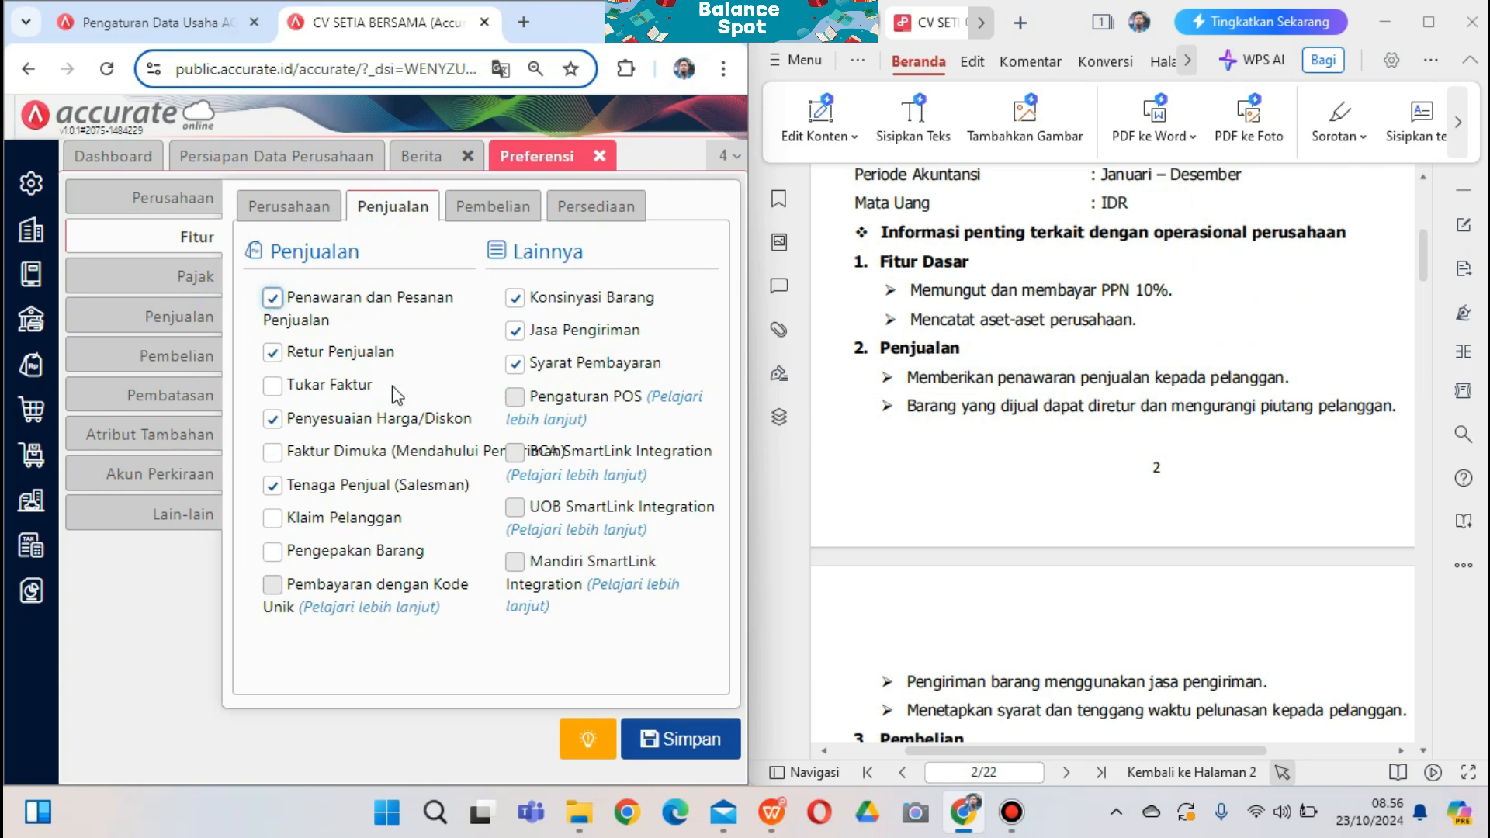
# Turn off Konsinyasi, Penyesuaian Harga/Diskon and Tenaga Penjual, keeping Syarat Pembayaran on
pyautogui.scroll(-2, 936, 582)
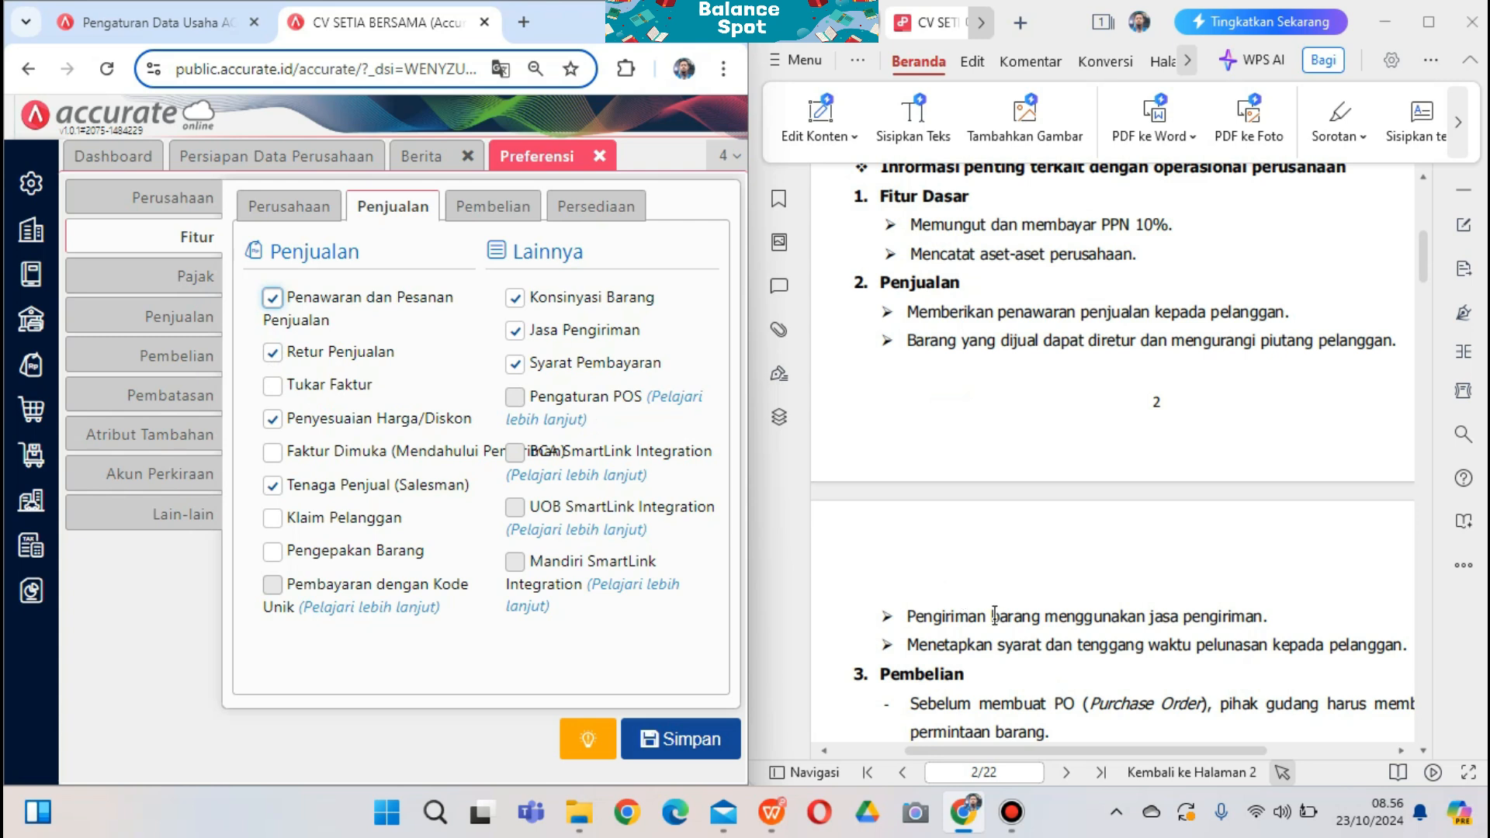
pyautogui.click(515, 298)
pyautogui.click(515, 363)
pyautogui.click(279, 421)
pyautogui.click(272, 486)
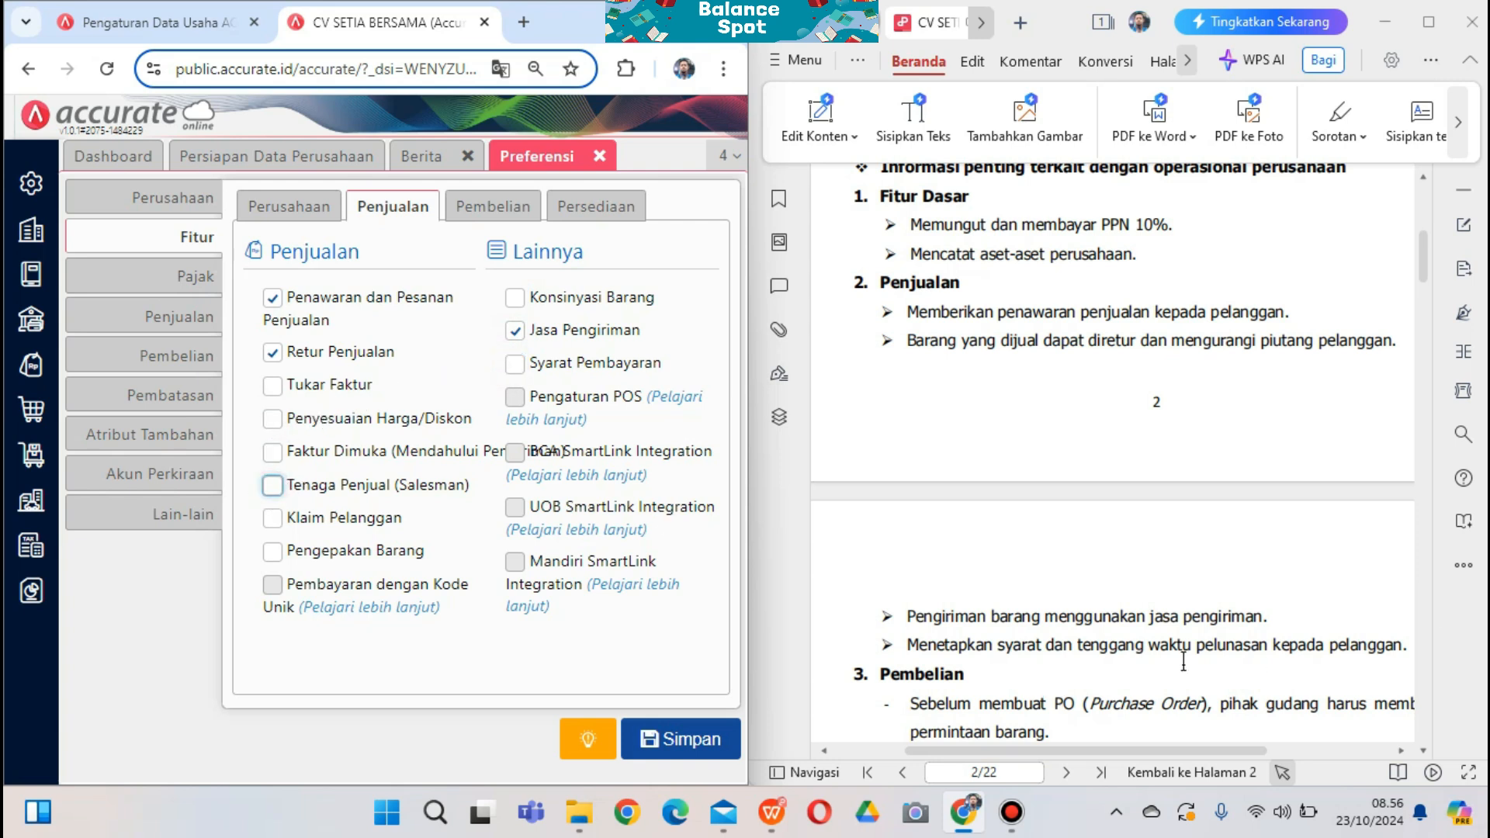
pyautogui.click(519, 368)
pyautogui.scroll(-1, 1000, 477)
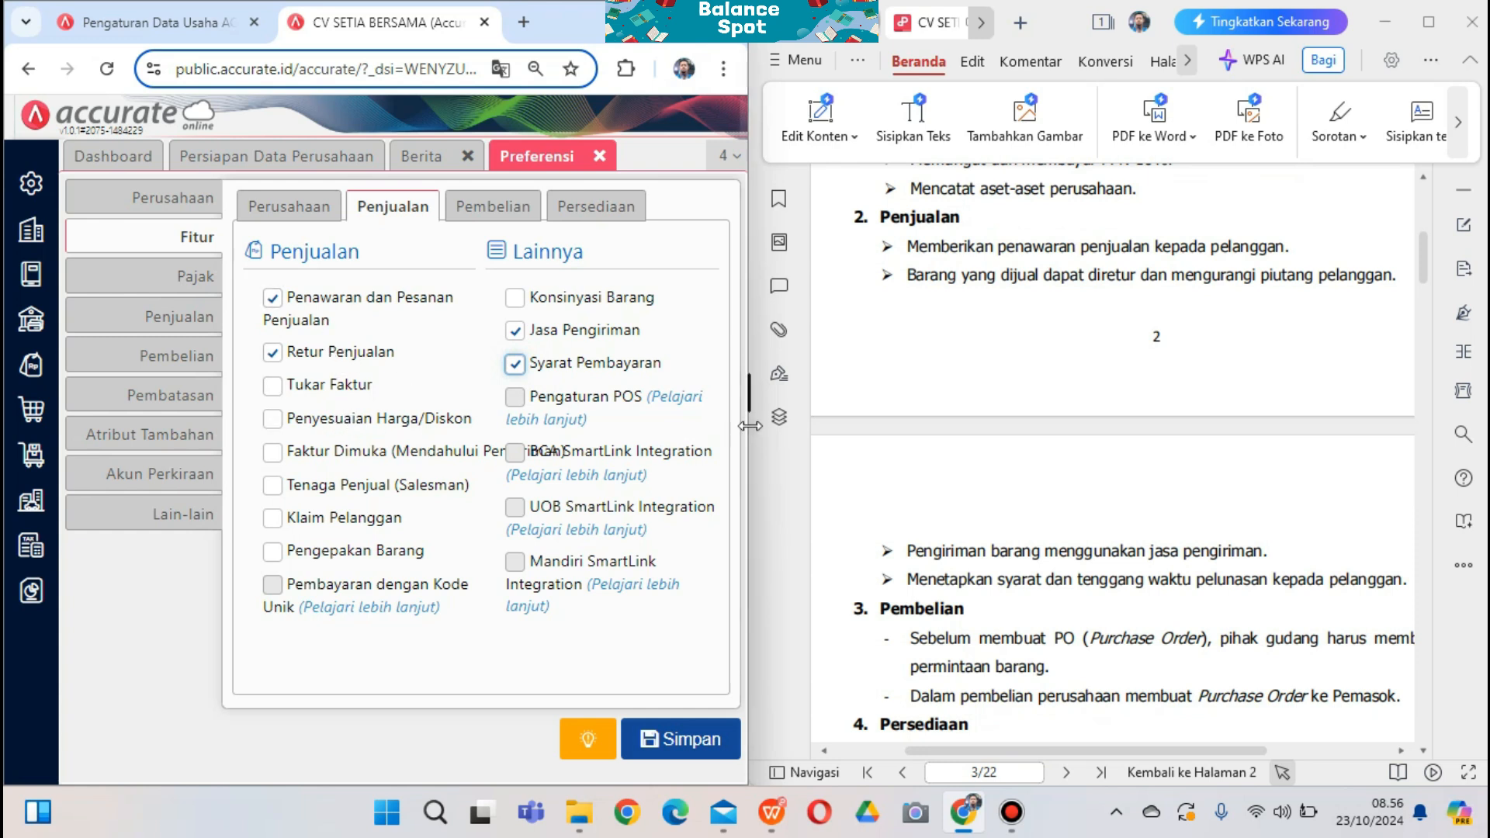
pyautogui.scroll(-1, 1026, 533)
pyautogui.scroll(-1, 1026, 532)
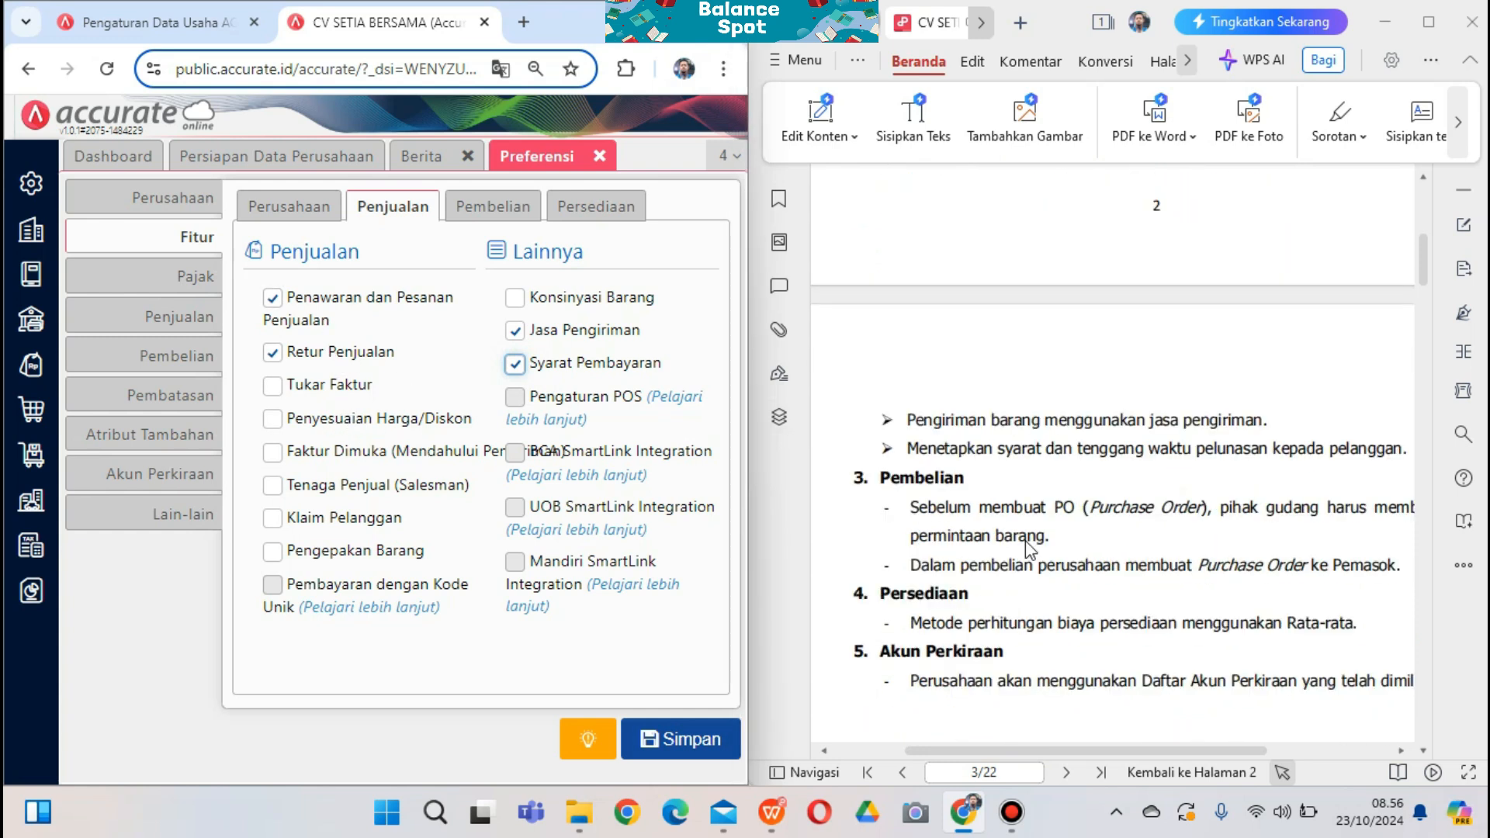
# On the Pembelian tab, disable Daftar Harga Pemasok and Biaya Pembelian oleh Pemasok lain
pyautogui.click(495, 206)
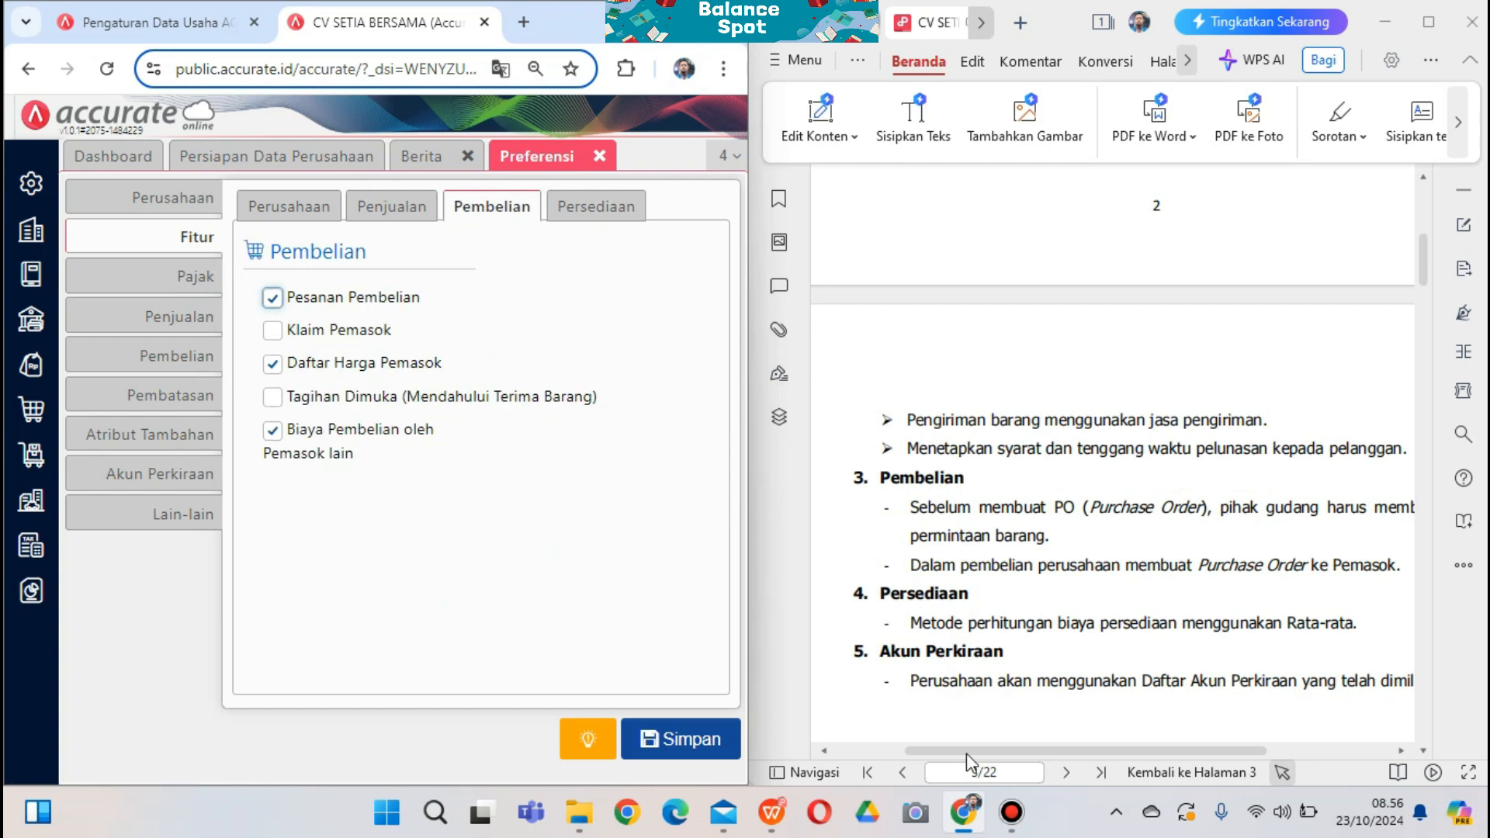
pyautogui.moveTo(967, 753); pyautogui.dragTo(990, 753)
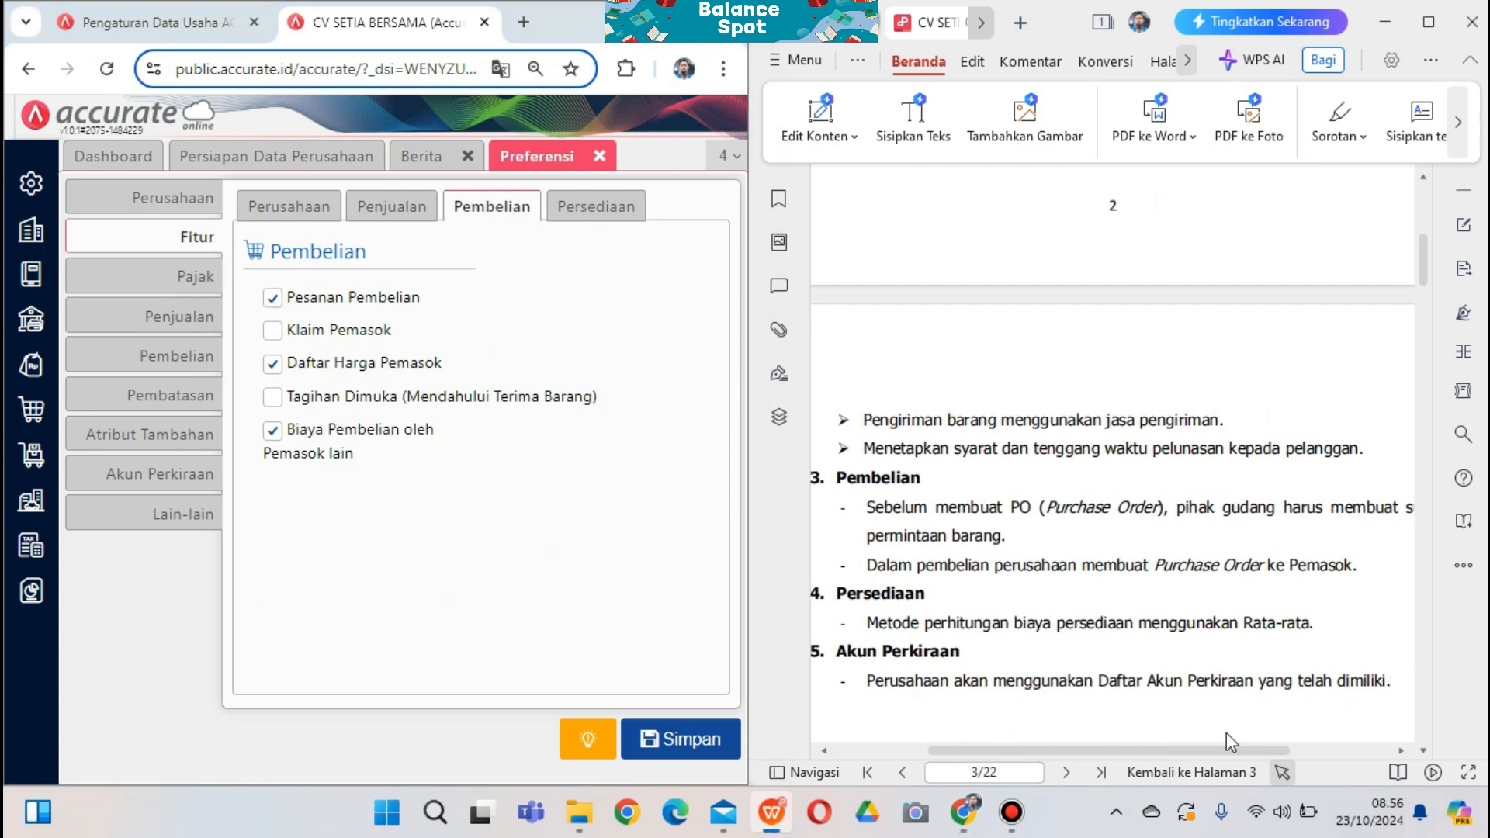
pyautogui.moveTo(1207, 751); pyautogui.dragTo(1223, 751)
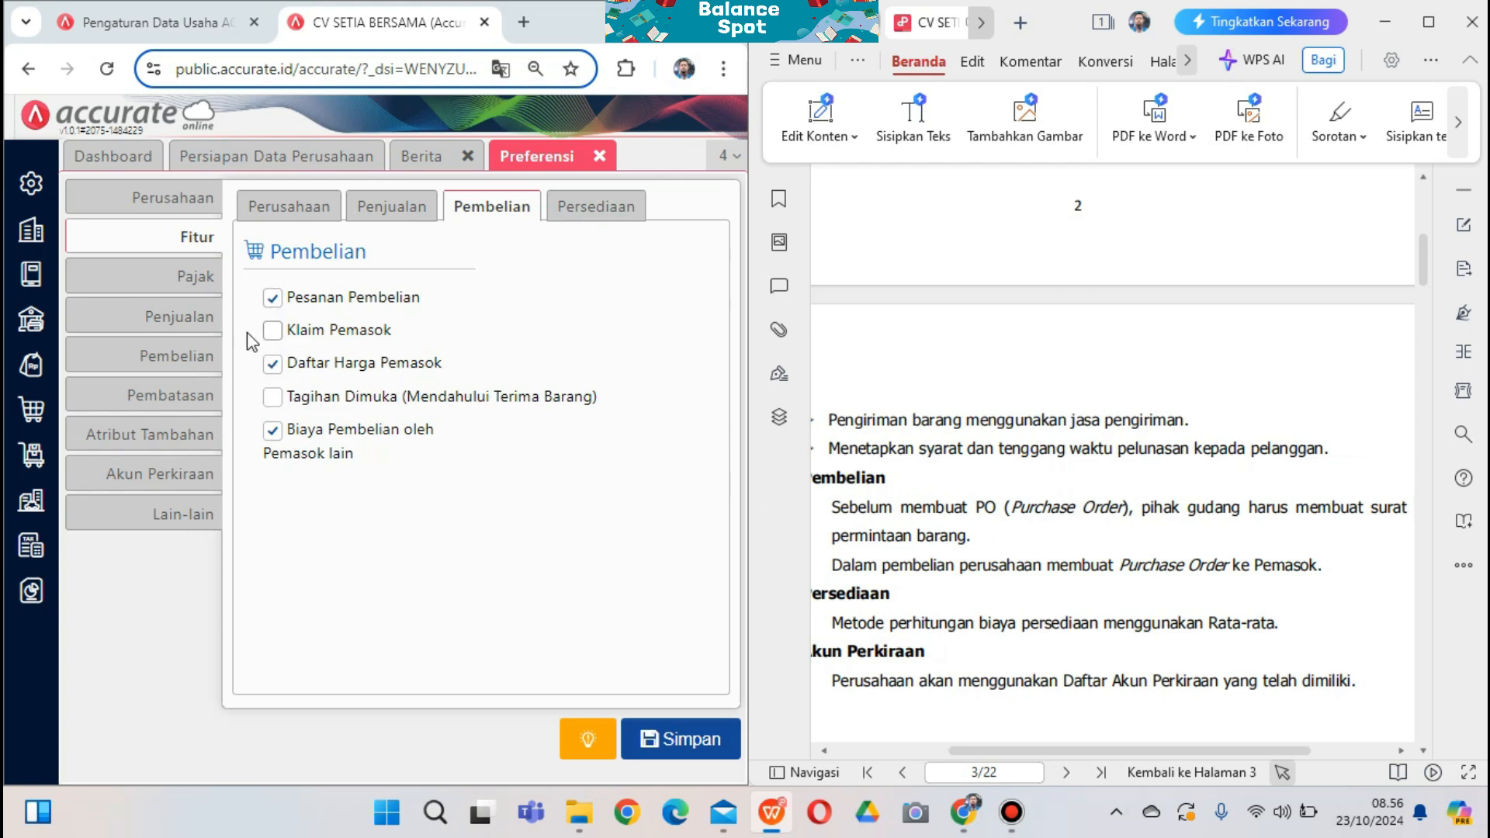
pyautogui.click(268, 366)
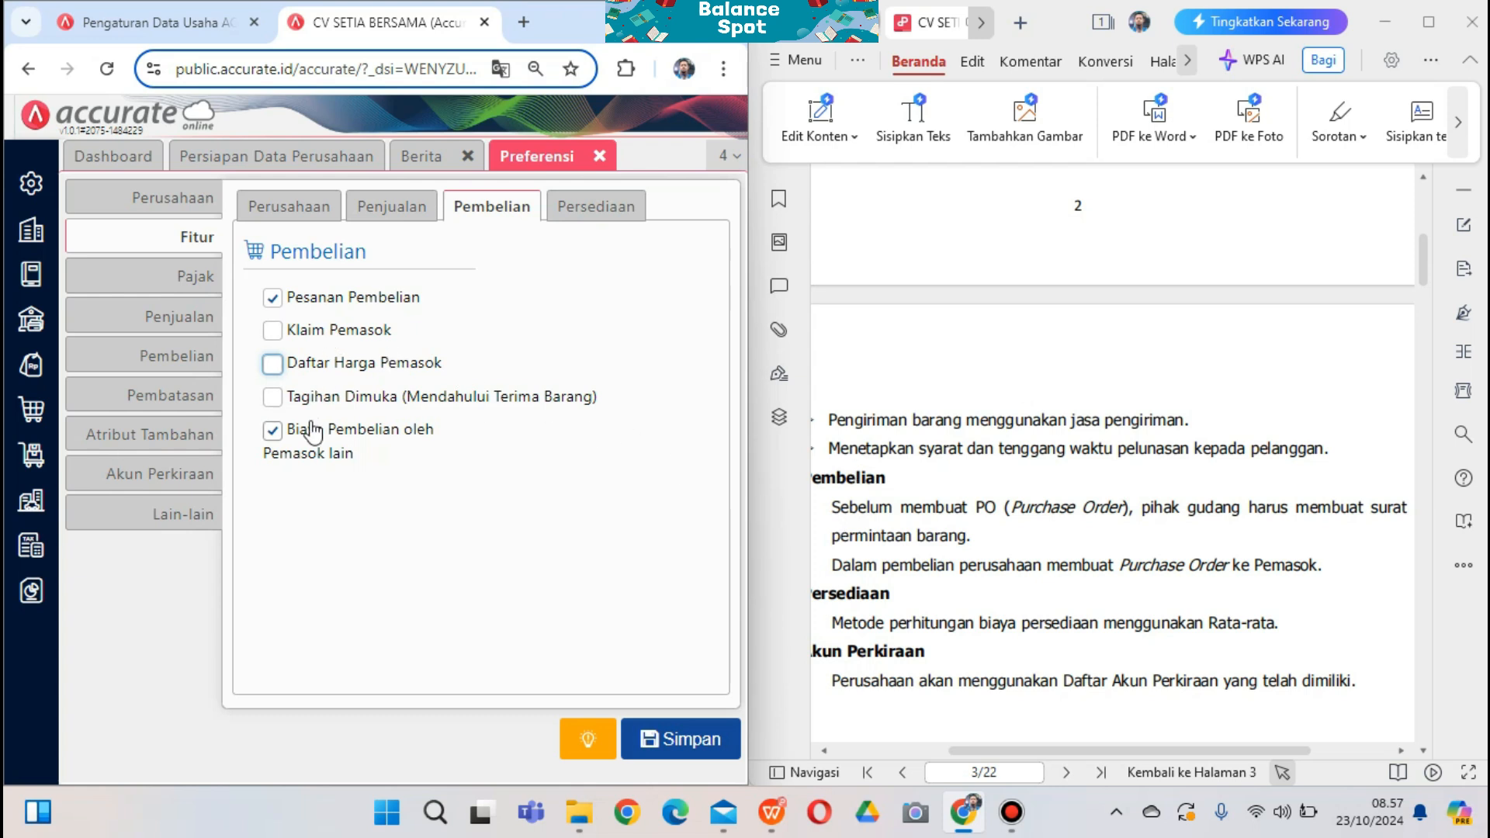
pyautogui.click(272, 431)
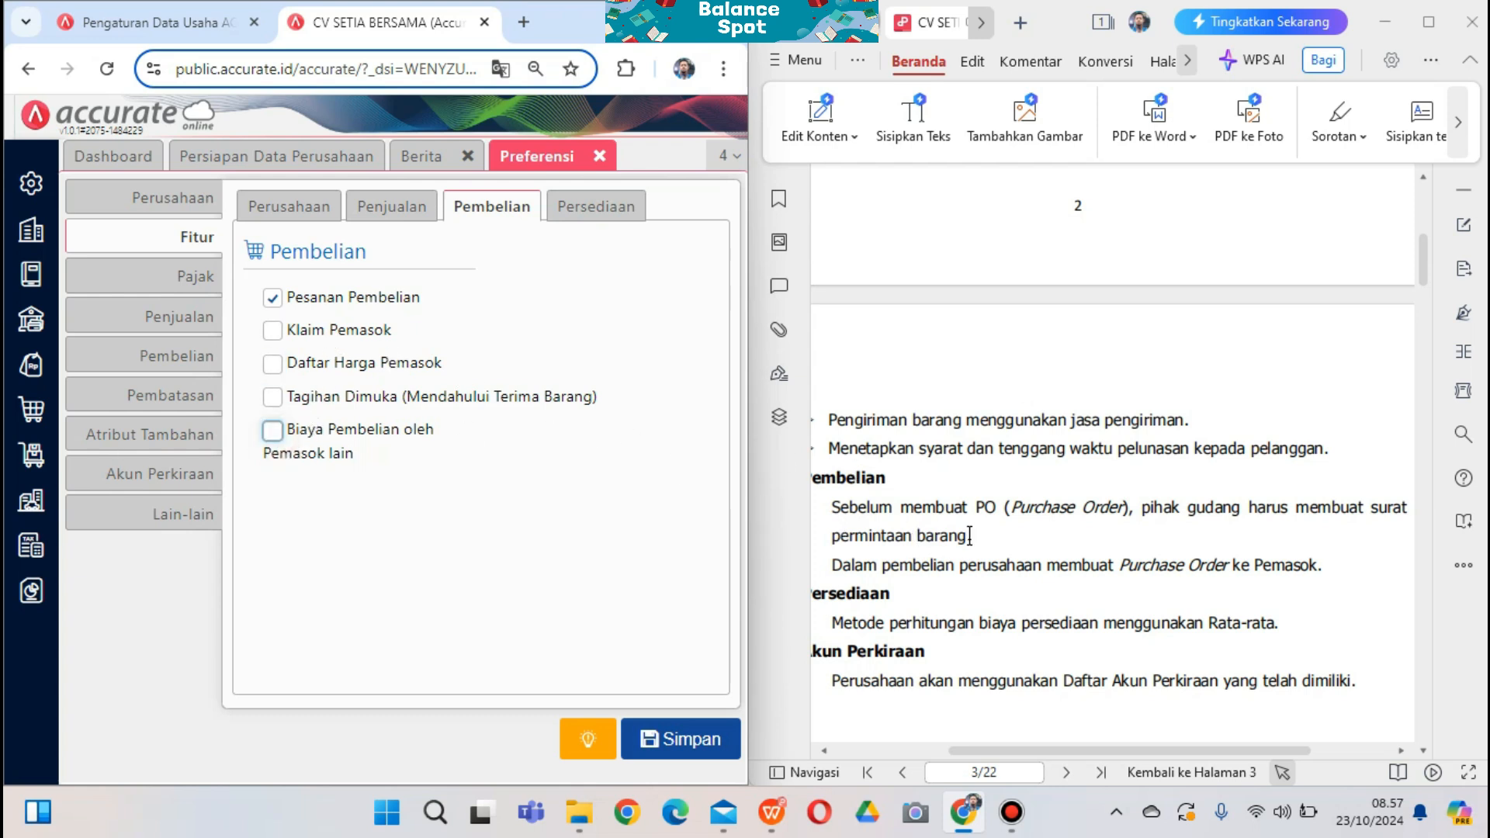
pyautogui.moveTo(973, 536); pyautogui.dragTo(832, 536)
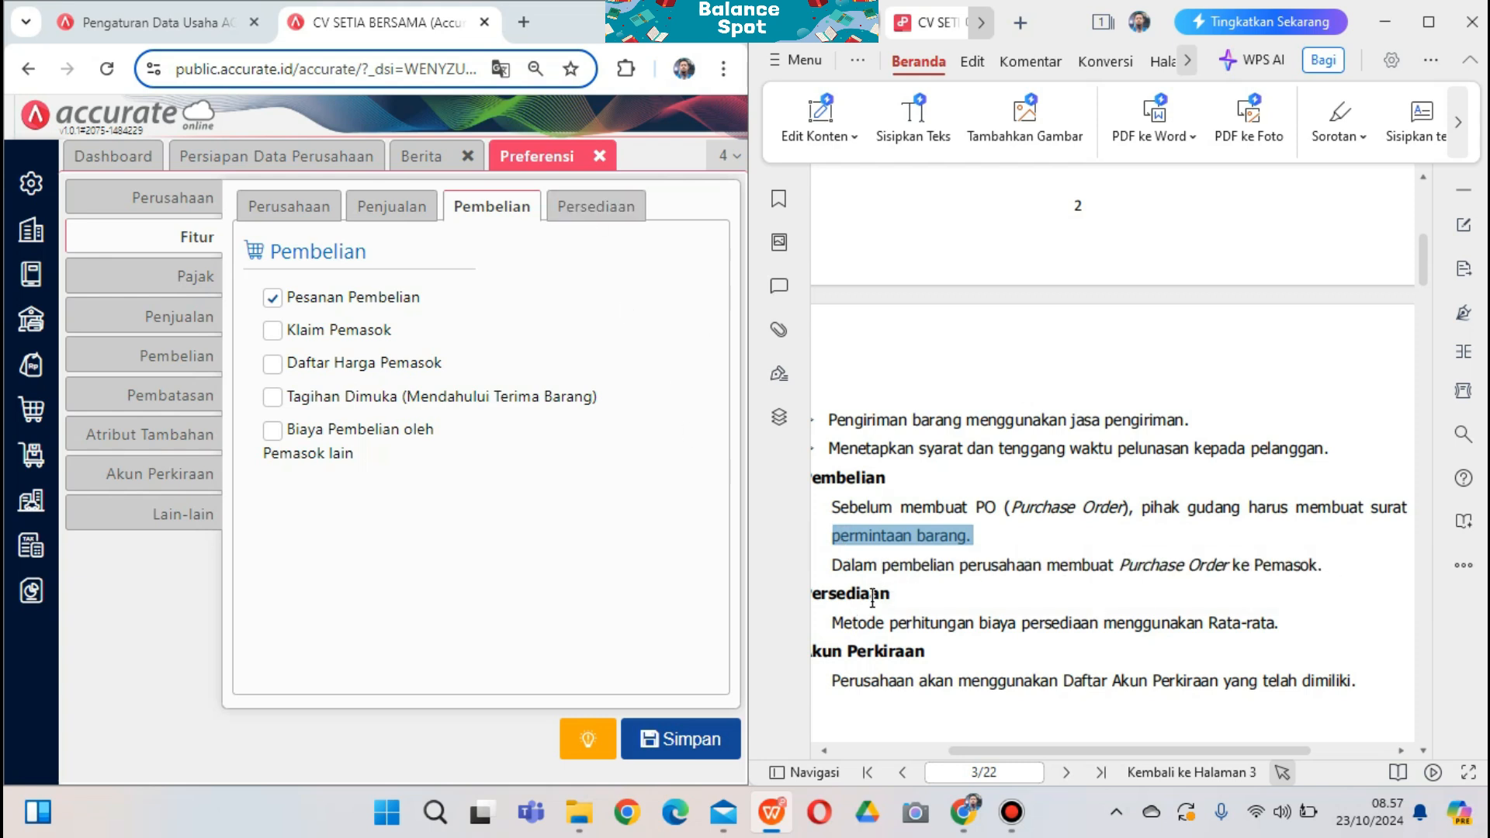
pyautogui.scroll(-1, 872, 598)
pyautogui.click(595, 206)
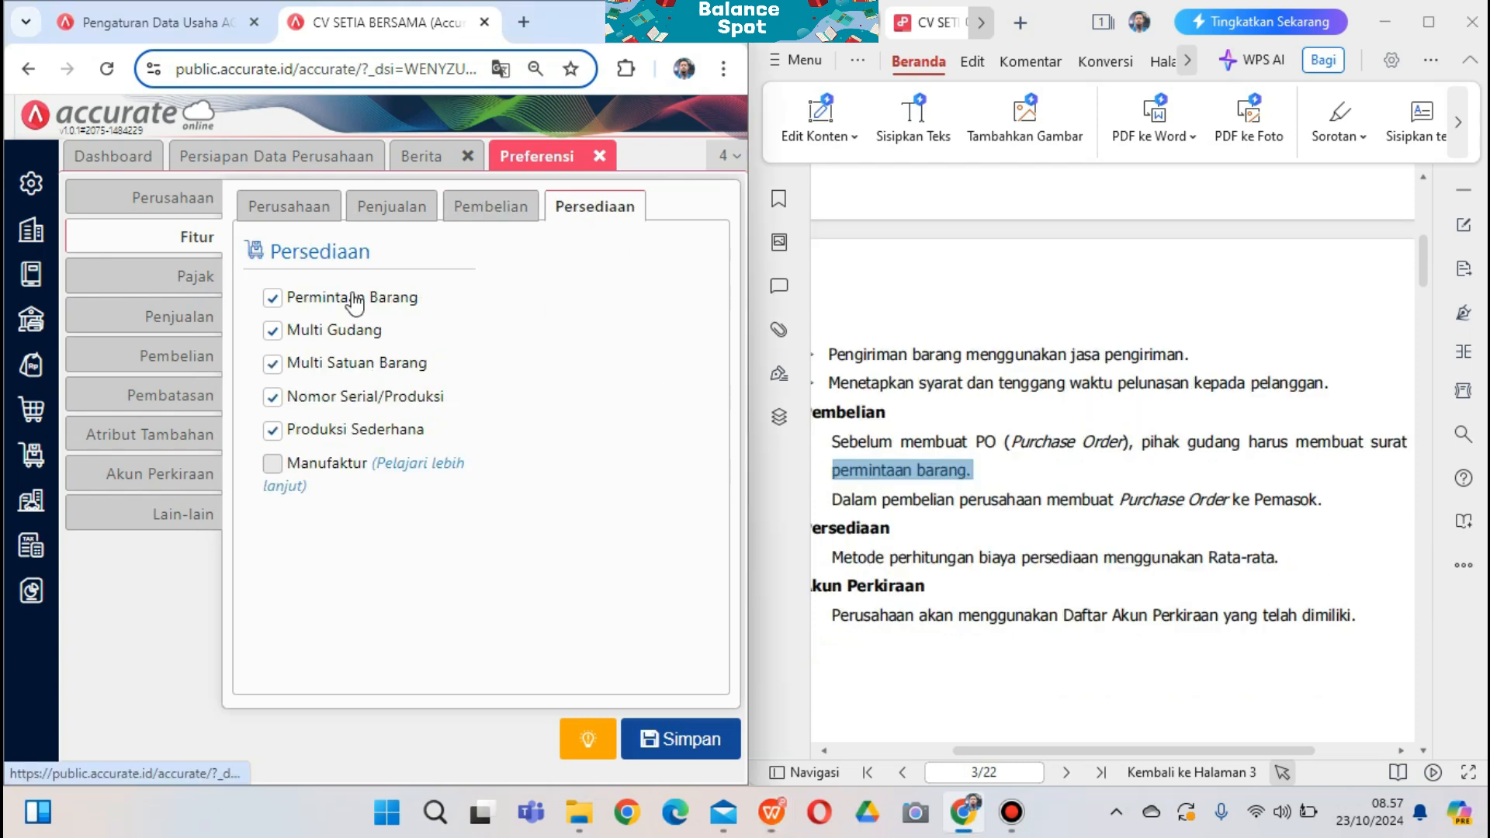
# Uncheck Multi Gudang, Multi Satuan Barang, Nomor Serial/Produksi and Produksi Sederhana, leaving Permintaan Barang on
pyautogui.click(272, 330)
pyautogui.click(273, 364)
pyautogui.click(272, 396)
pyautogui.click(281, 433)
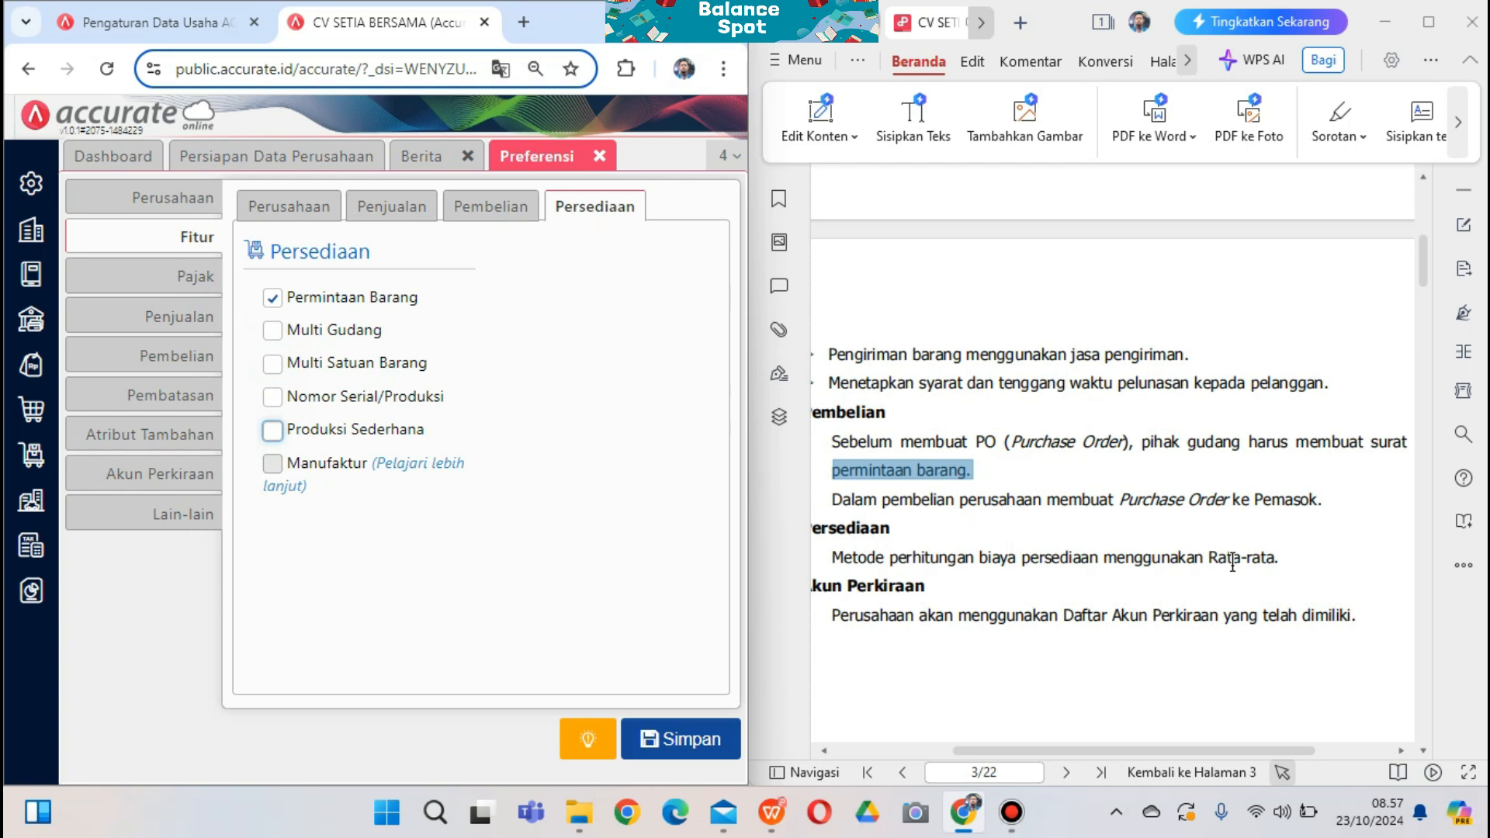
pyautogui.click(976, 598)
pyautogui.scroll(4, 978, 598)
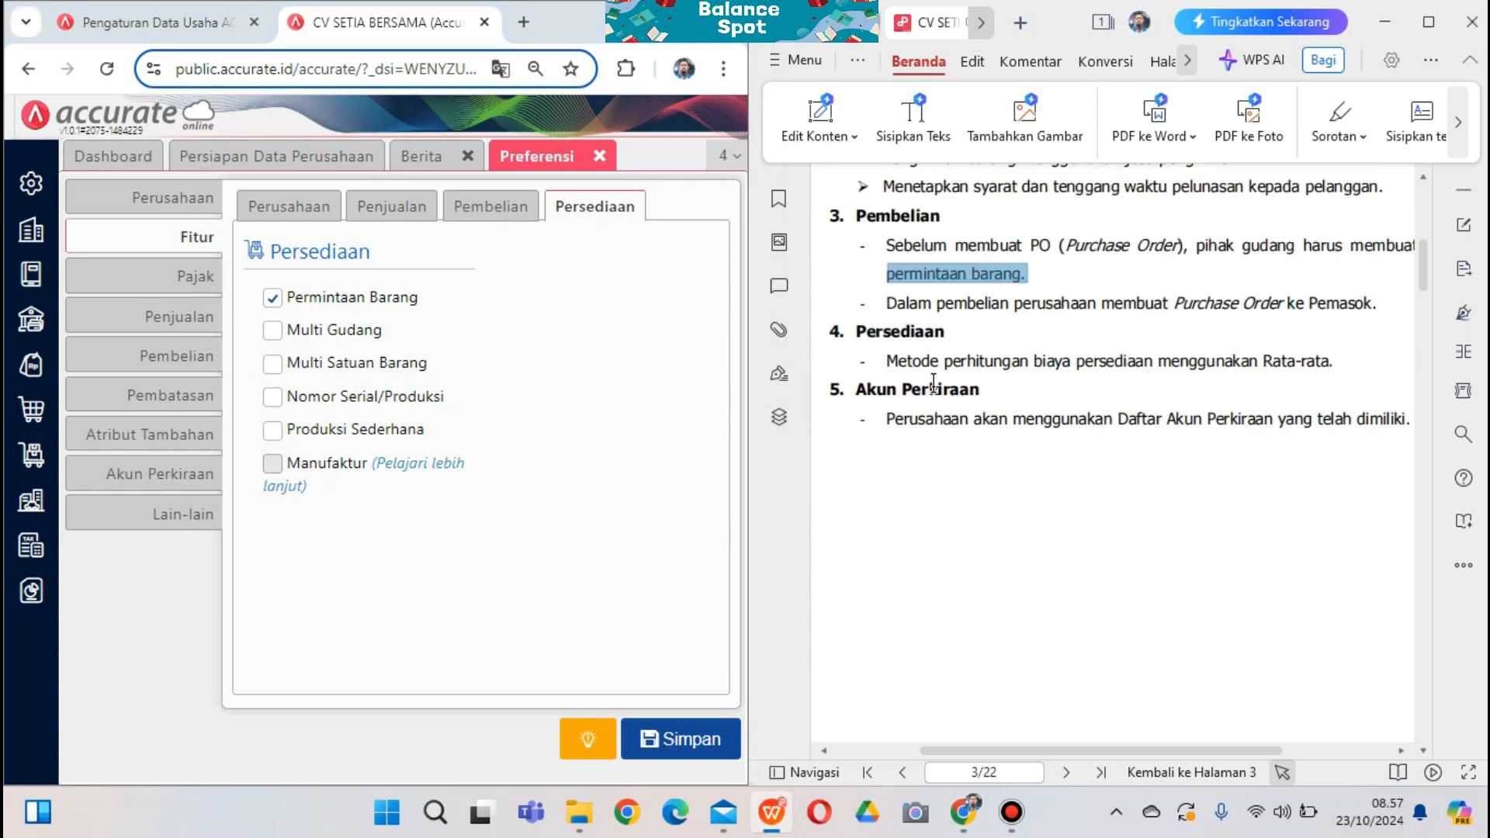
pyautogui.scroll(1, 934, 382)
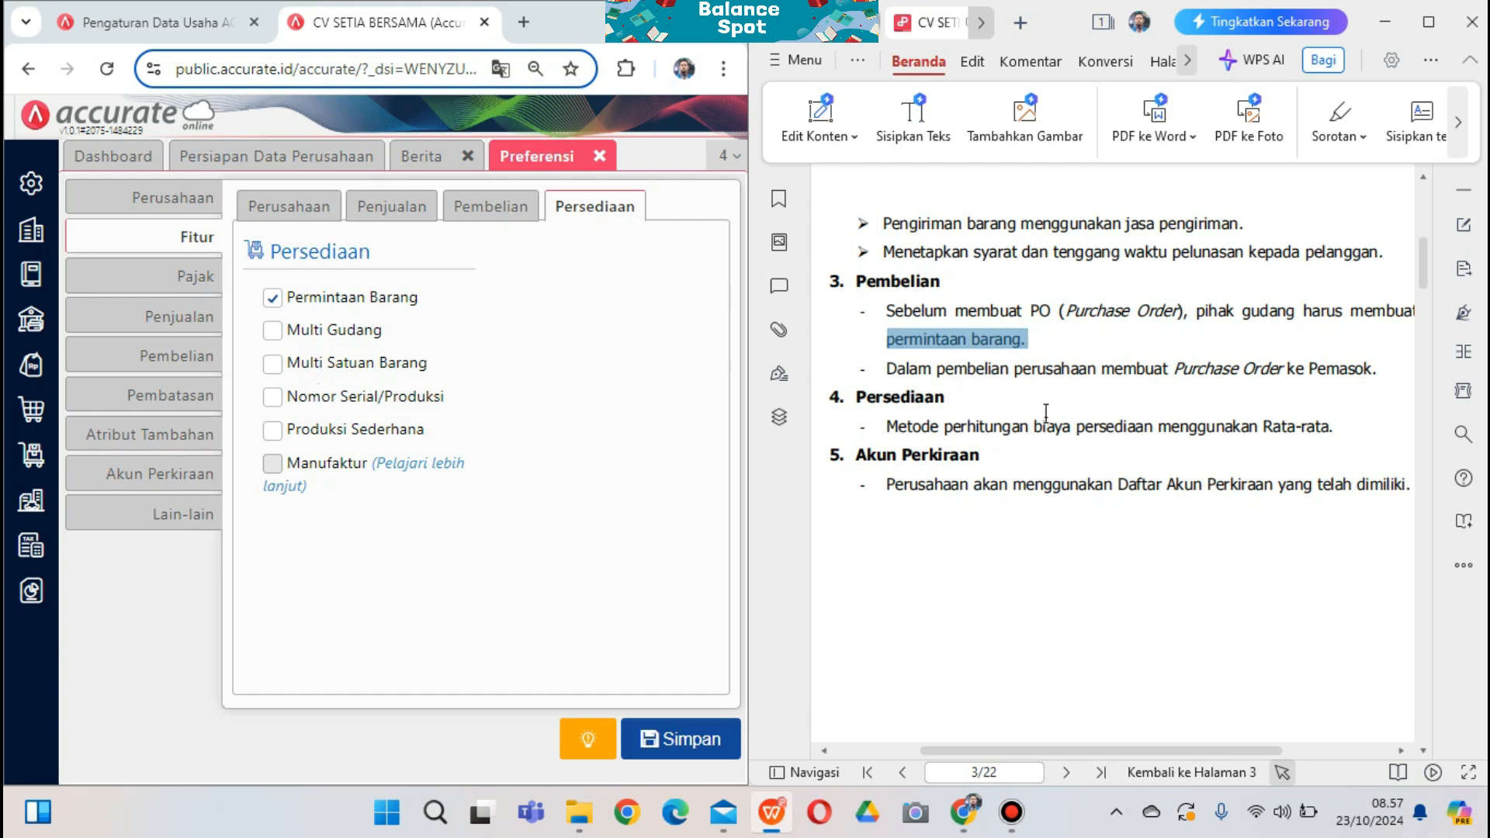
# Save the feature preferences and return to the company setup page beside the guide PDF
pyautogui.click(671, 740)
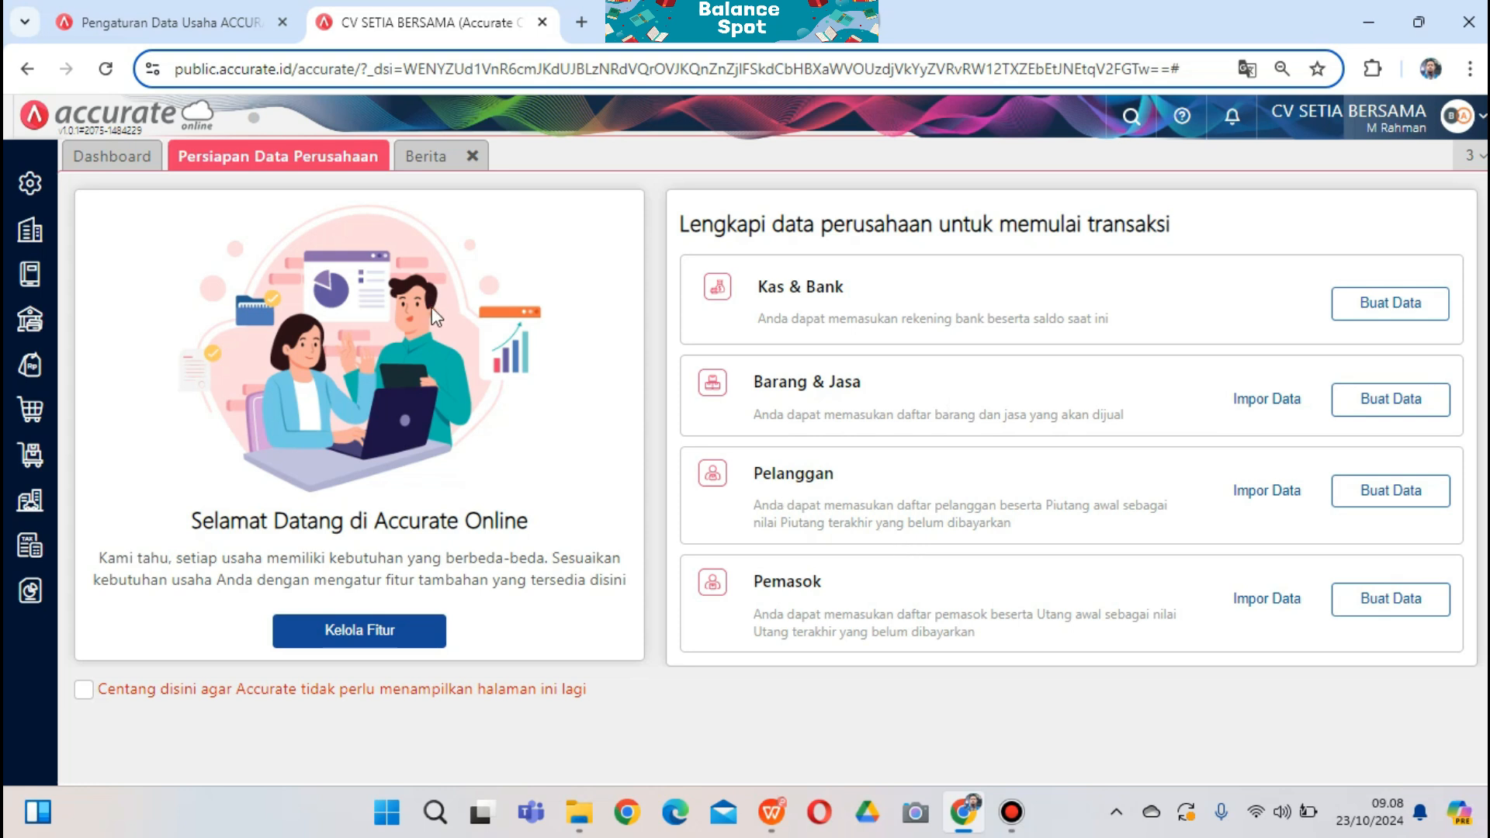
pyautogui.click(32, 235)
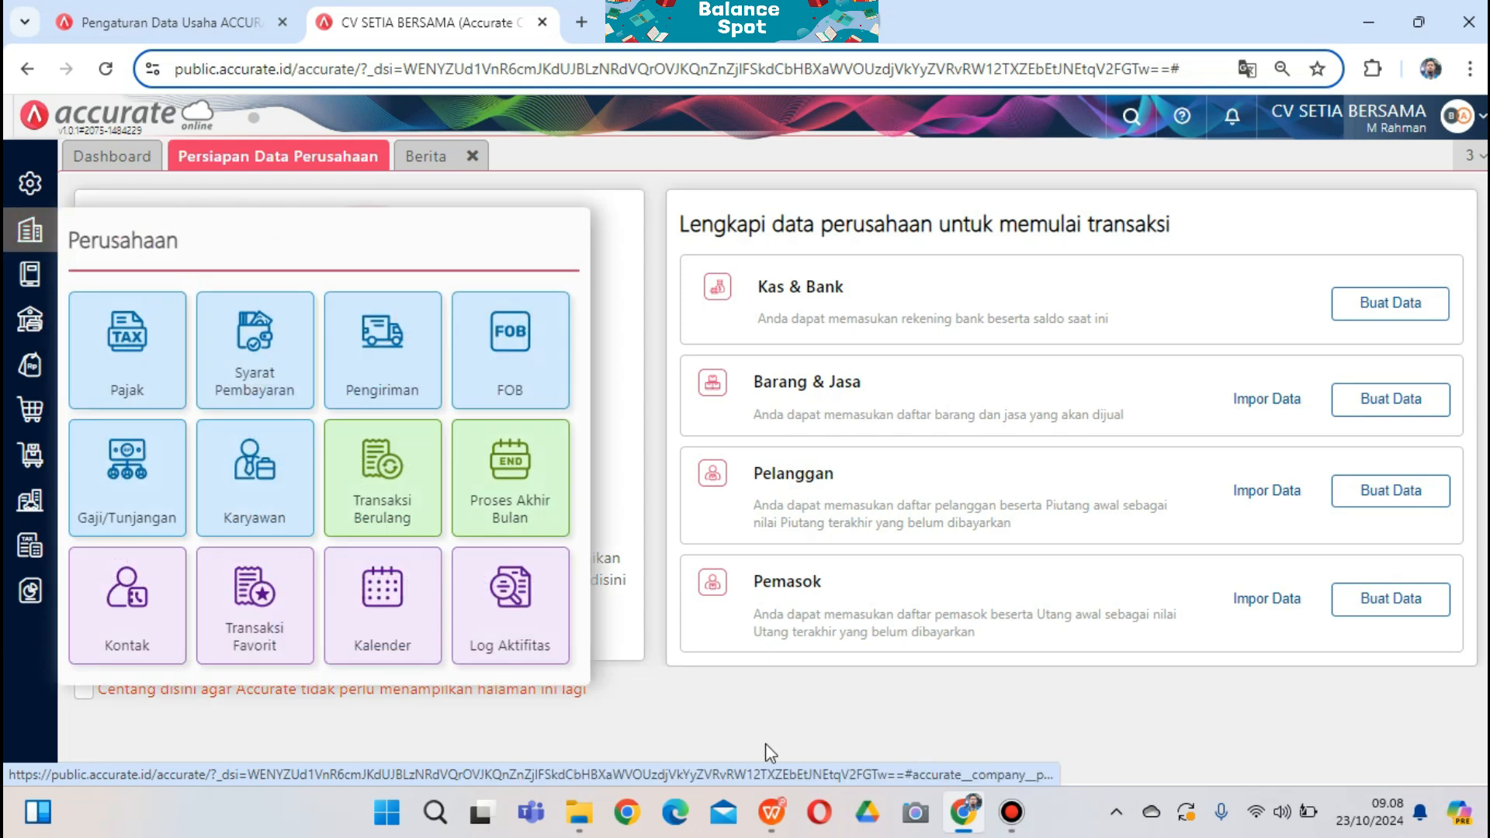
pyautogui.hotkey('alt', 'Tab')
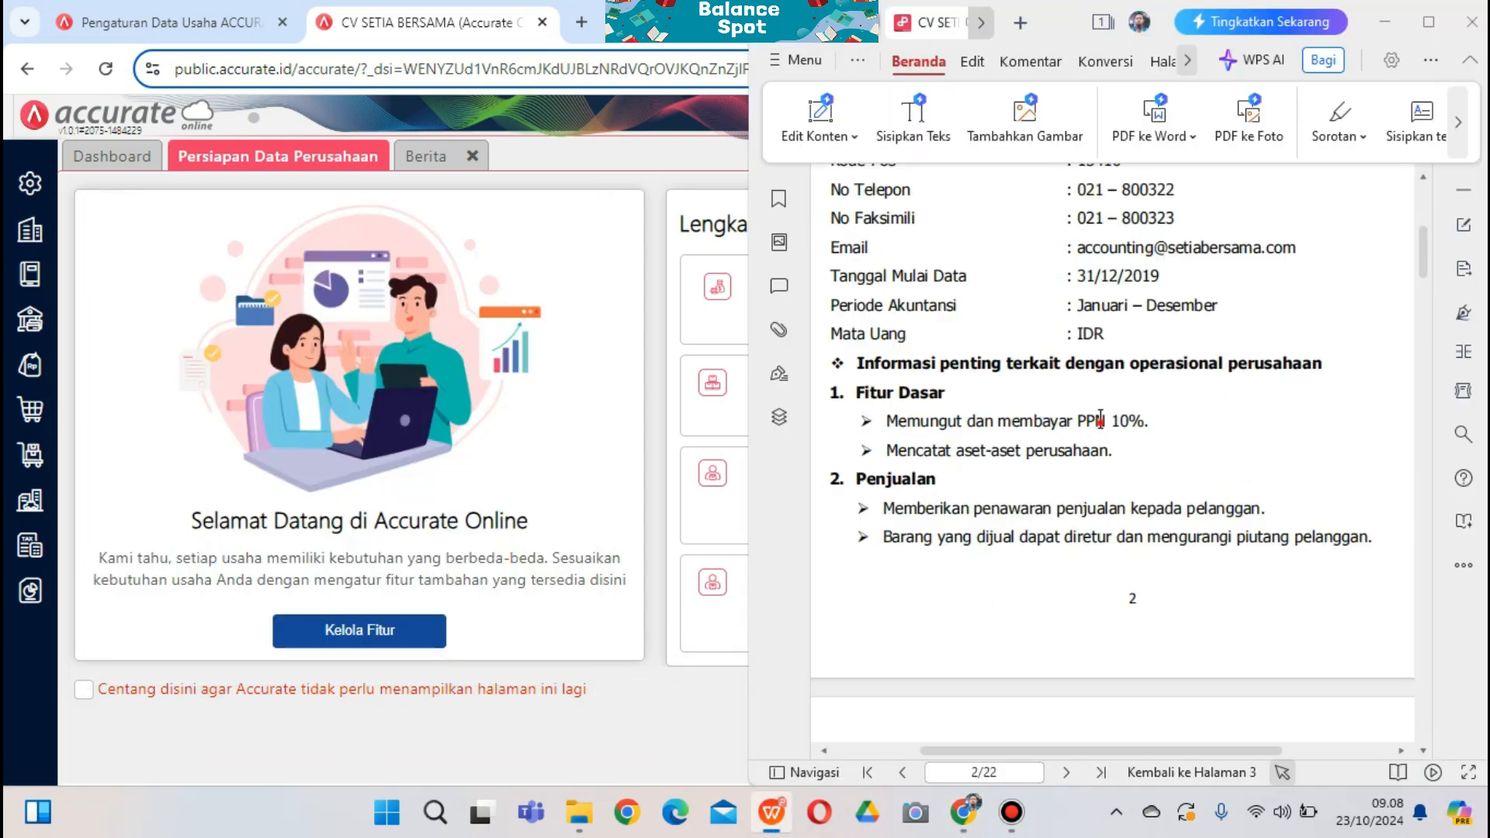
# Check the guide PDF's PPN 10% requirement and 31/12/2019 start date
pyautogui.click(1101, 420)
pyautogui.moveTo(1155, 422); pyautogui.dragTo(1079, 422)
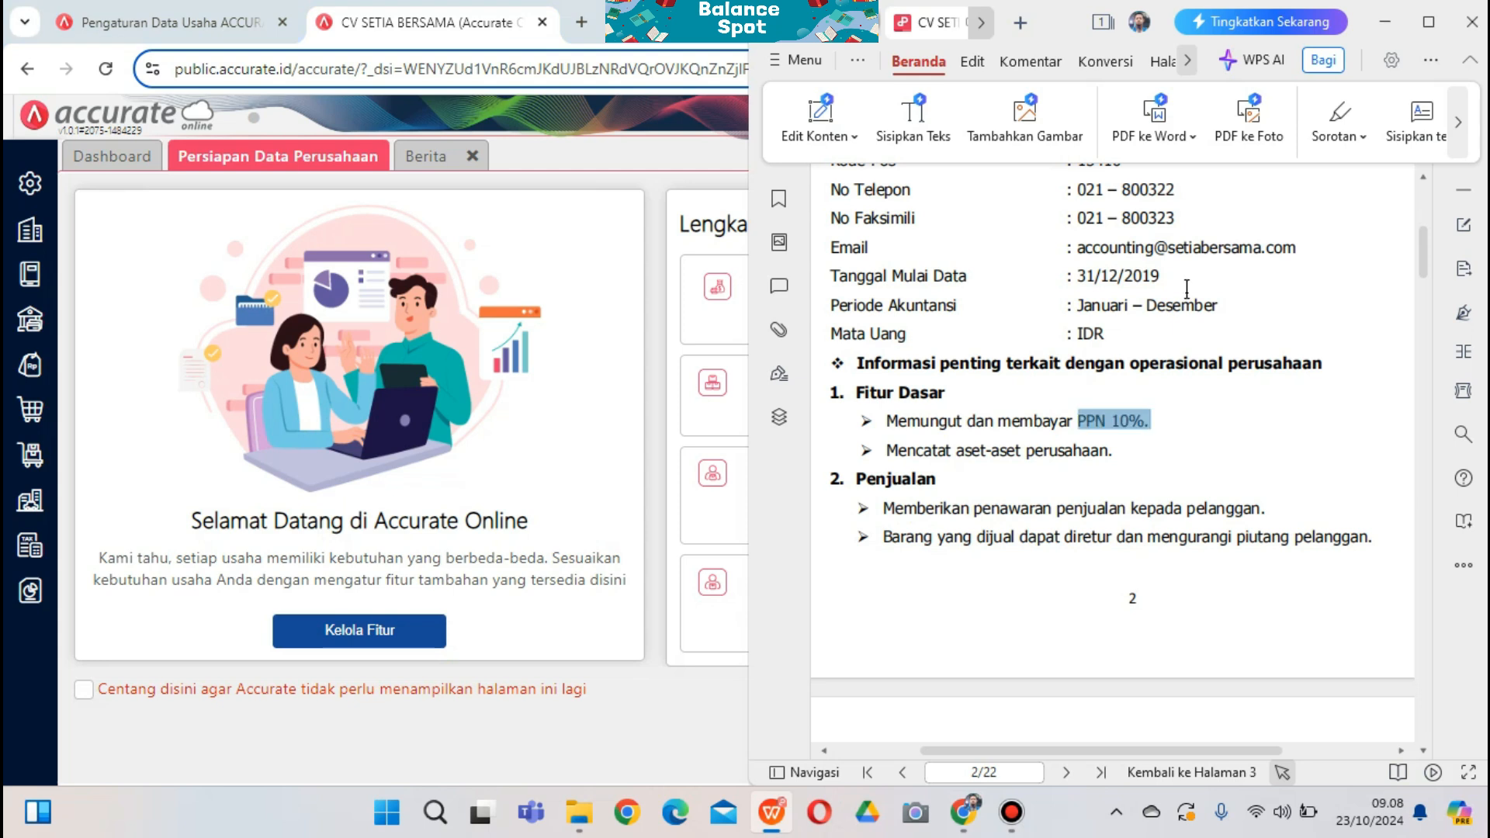
pyautogui.click(1234, 375)
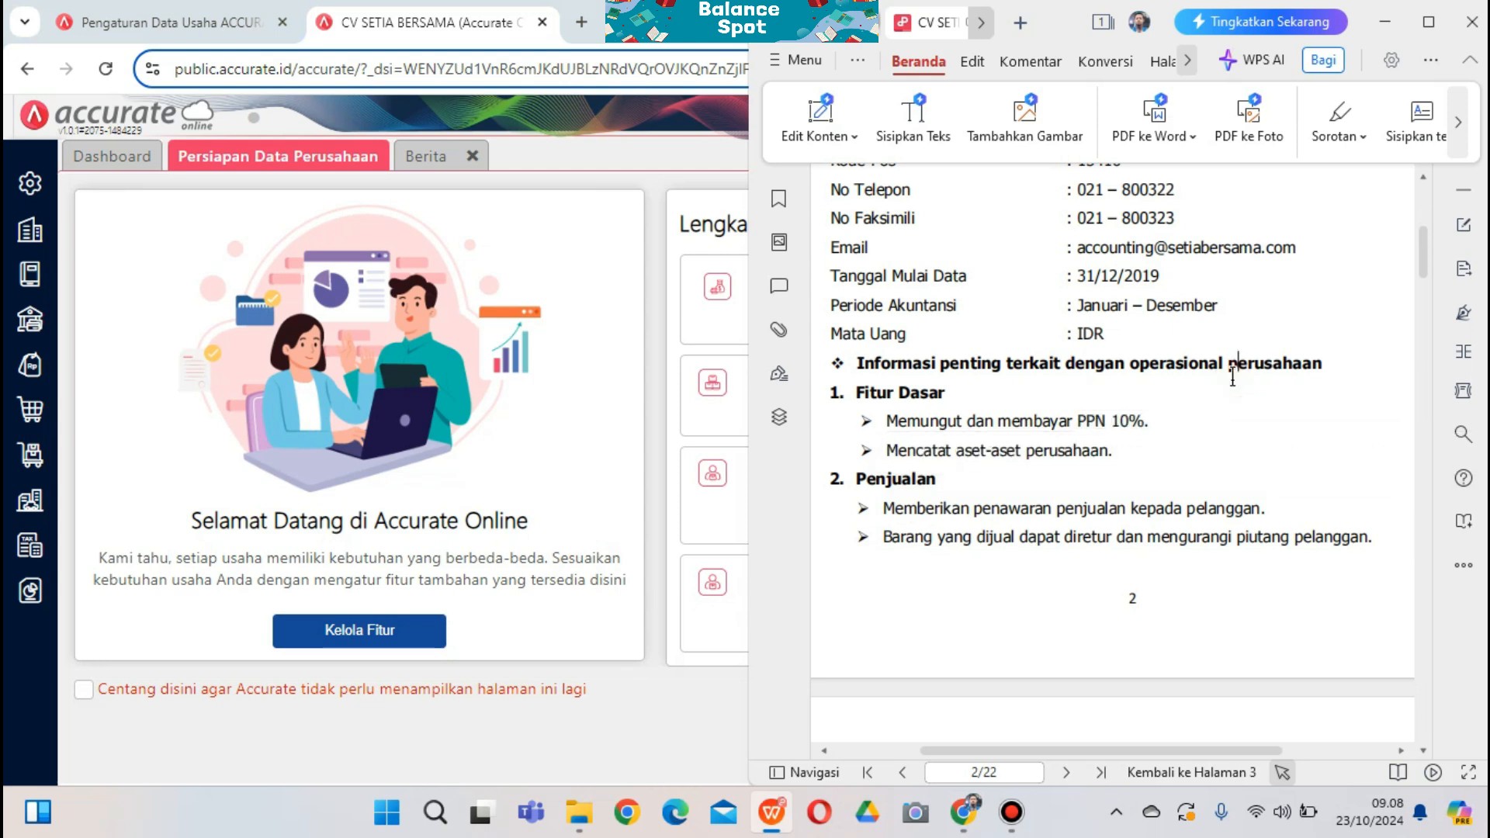
pyautogui.moveTo(1166, 277); pyautogui.dragTo(1078, 276)
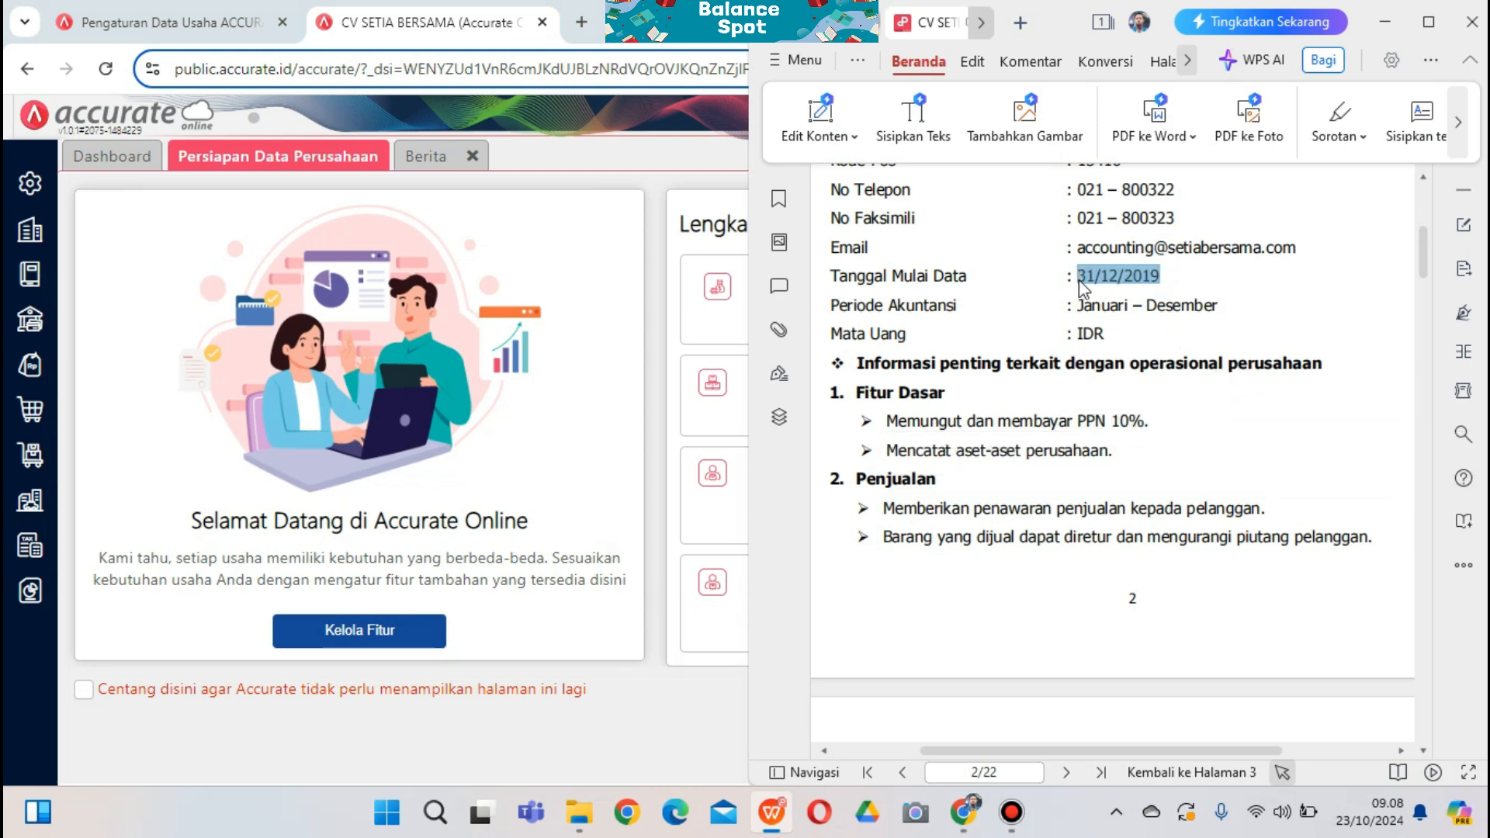
pyautogui.click(1169, 436)
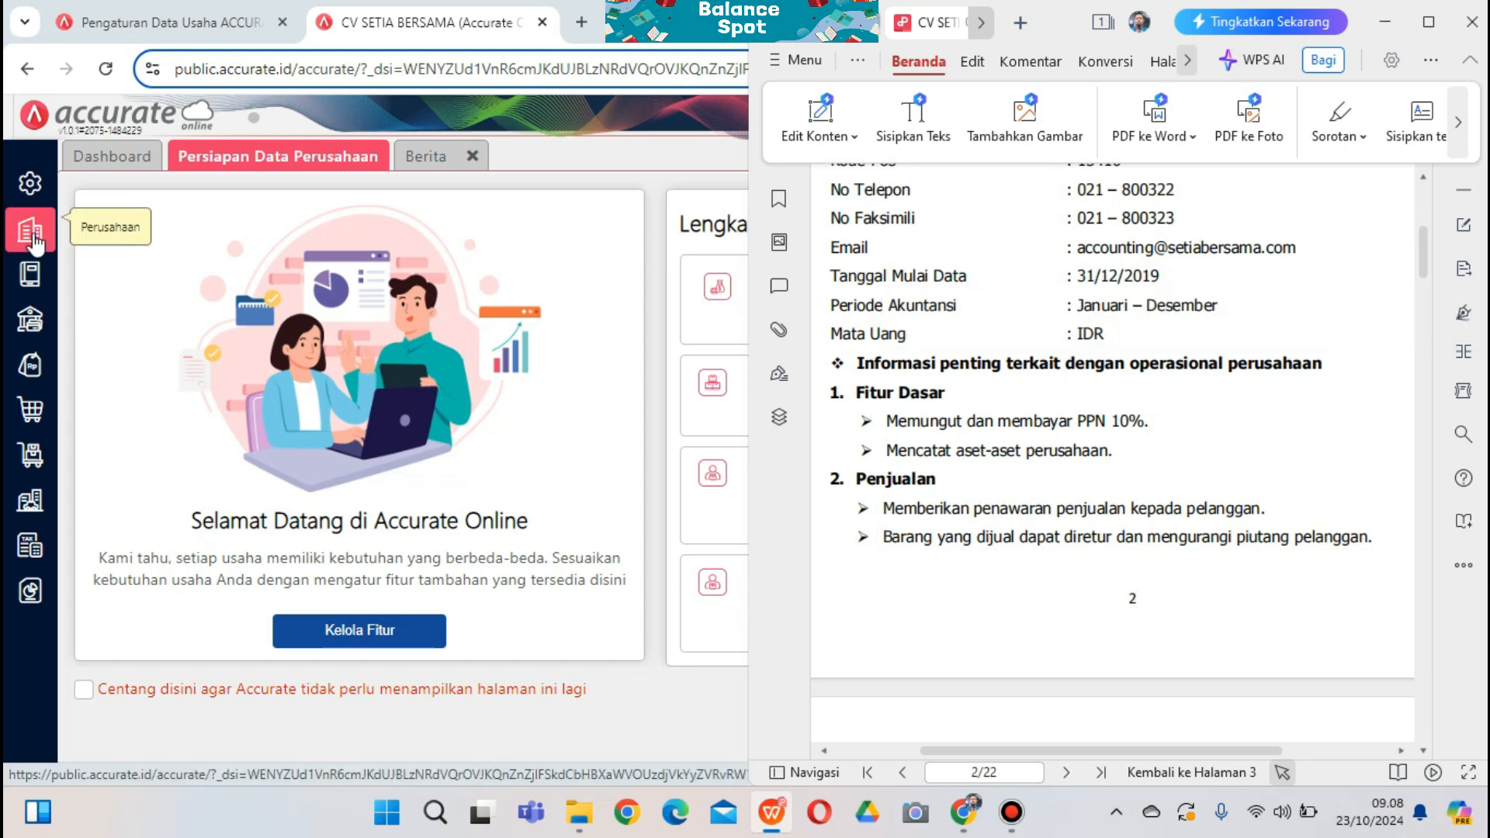
# Edit Pajak Pertambahan Nilai to a 10 percent rate, save it, and return to the tax list
pyautogui.click(31, 233)
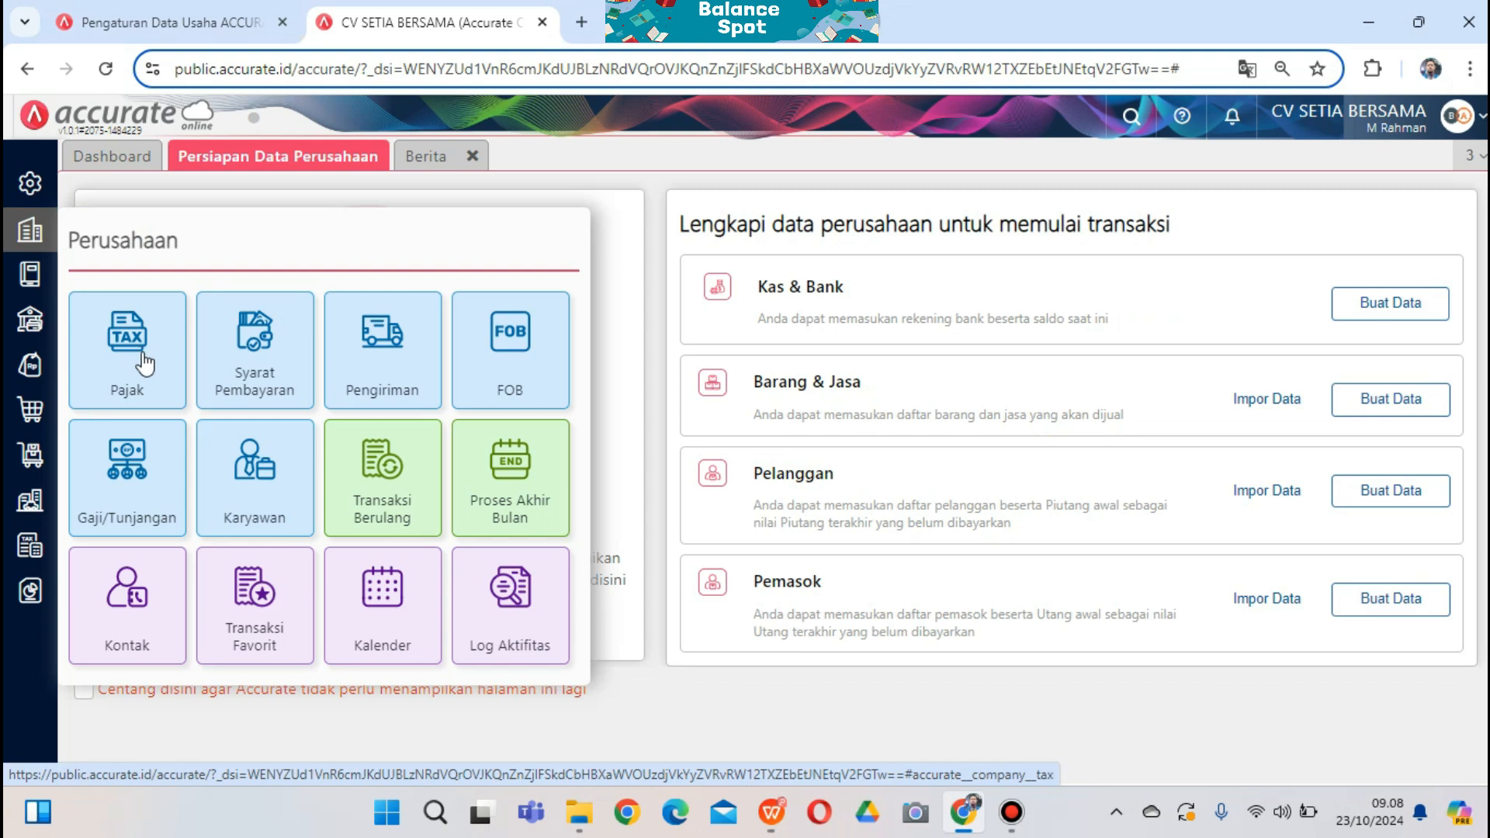
pyautogui.click(174, 348)
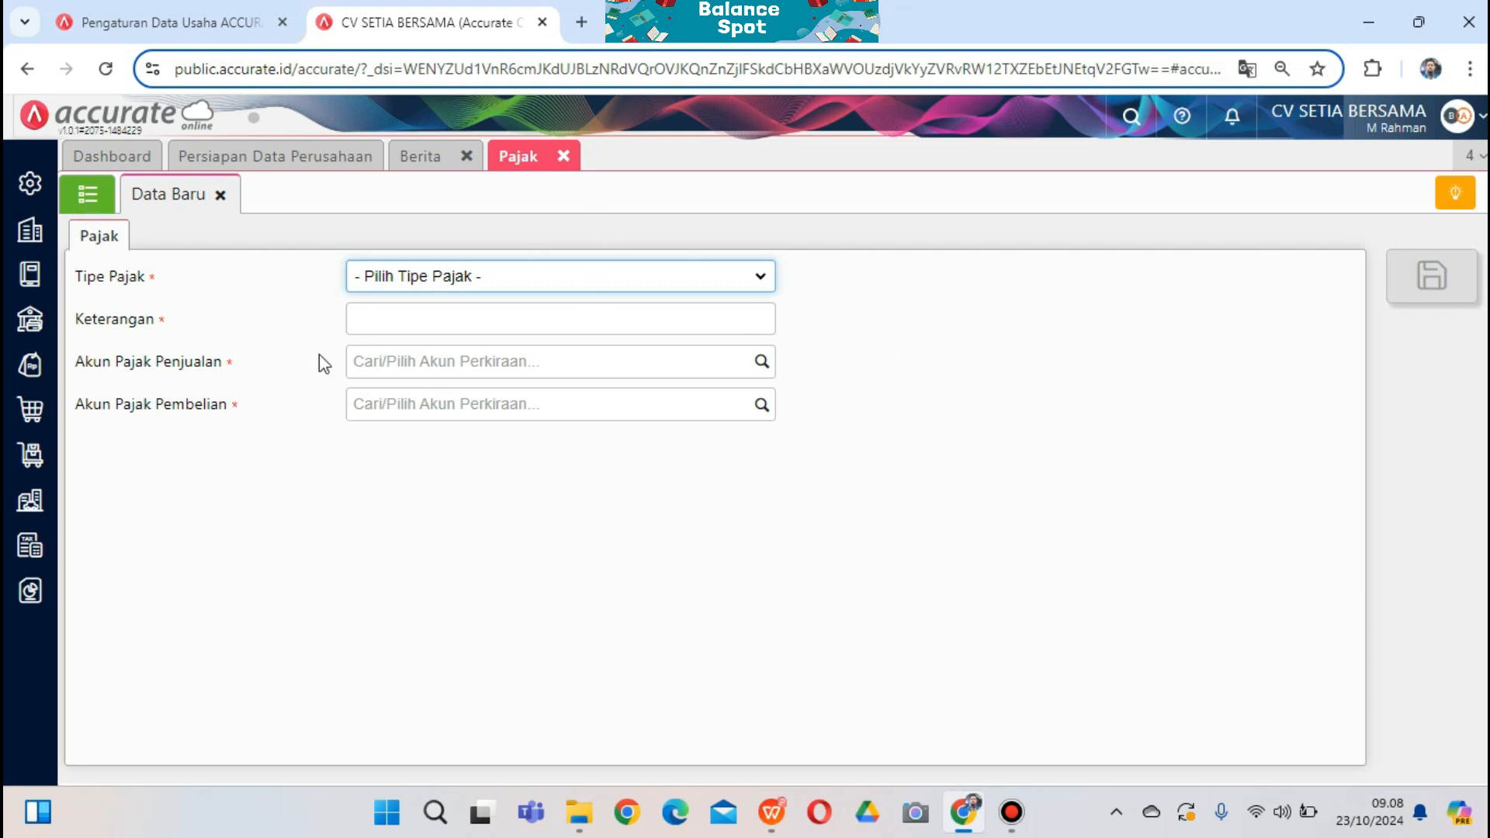
pyautogui.click(90, 197)
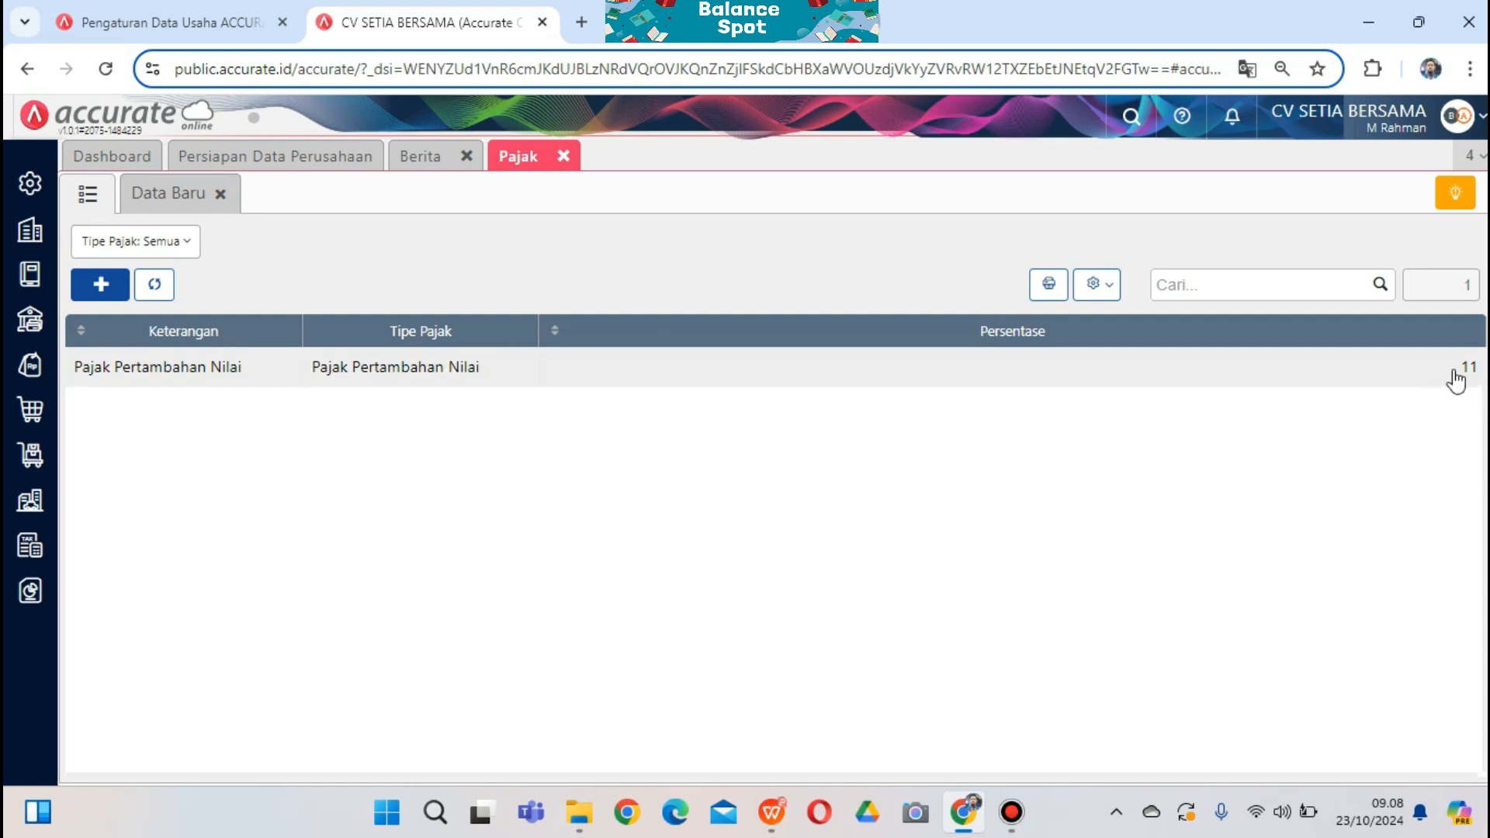
pyautogui.click(571, 368)
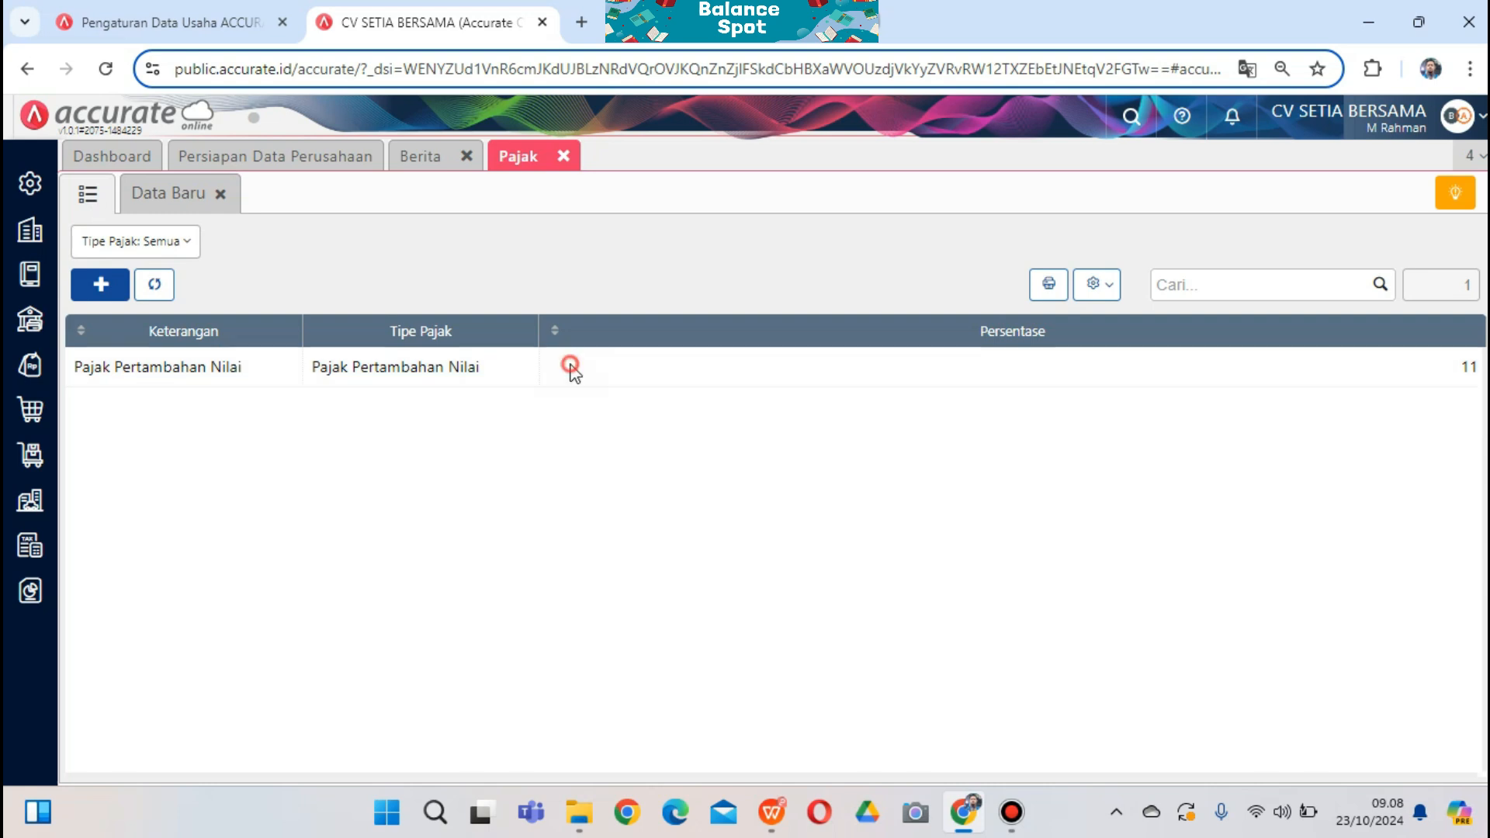
pyautogui.doubleClick(447, 381)
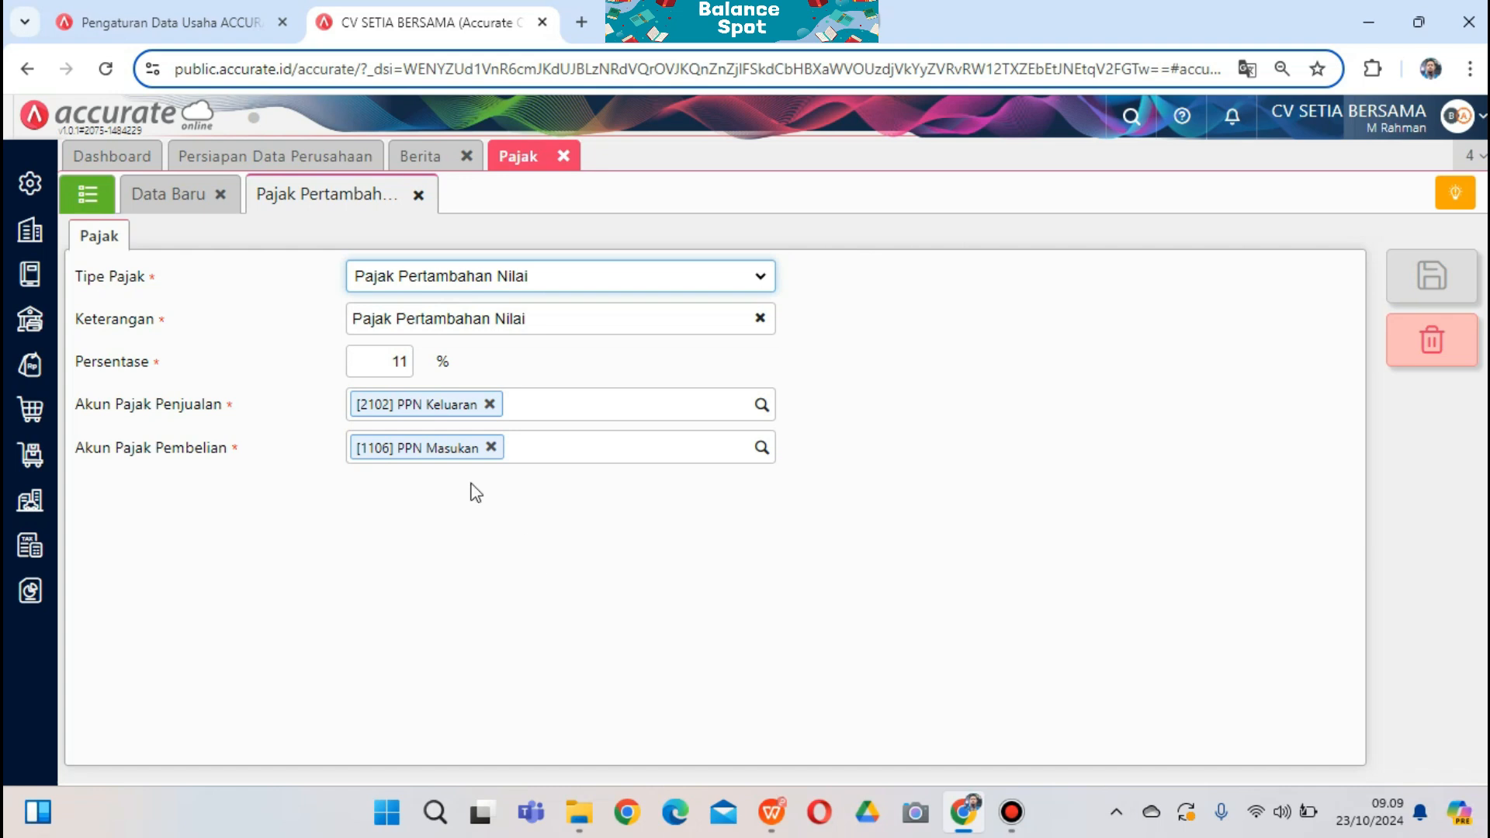
pyautogui.click(361, 361)
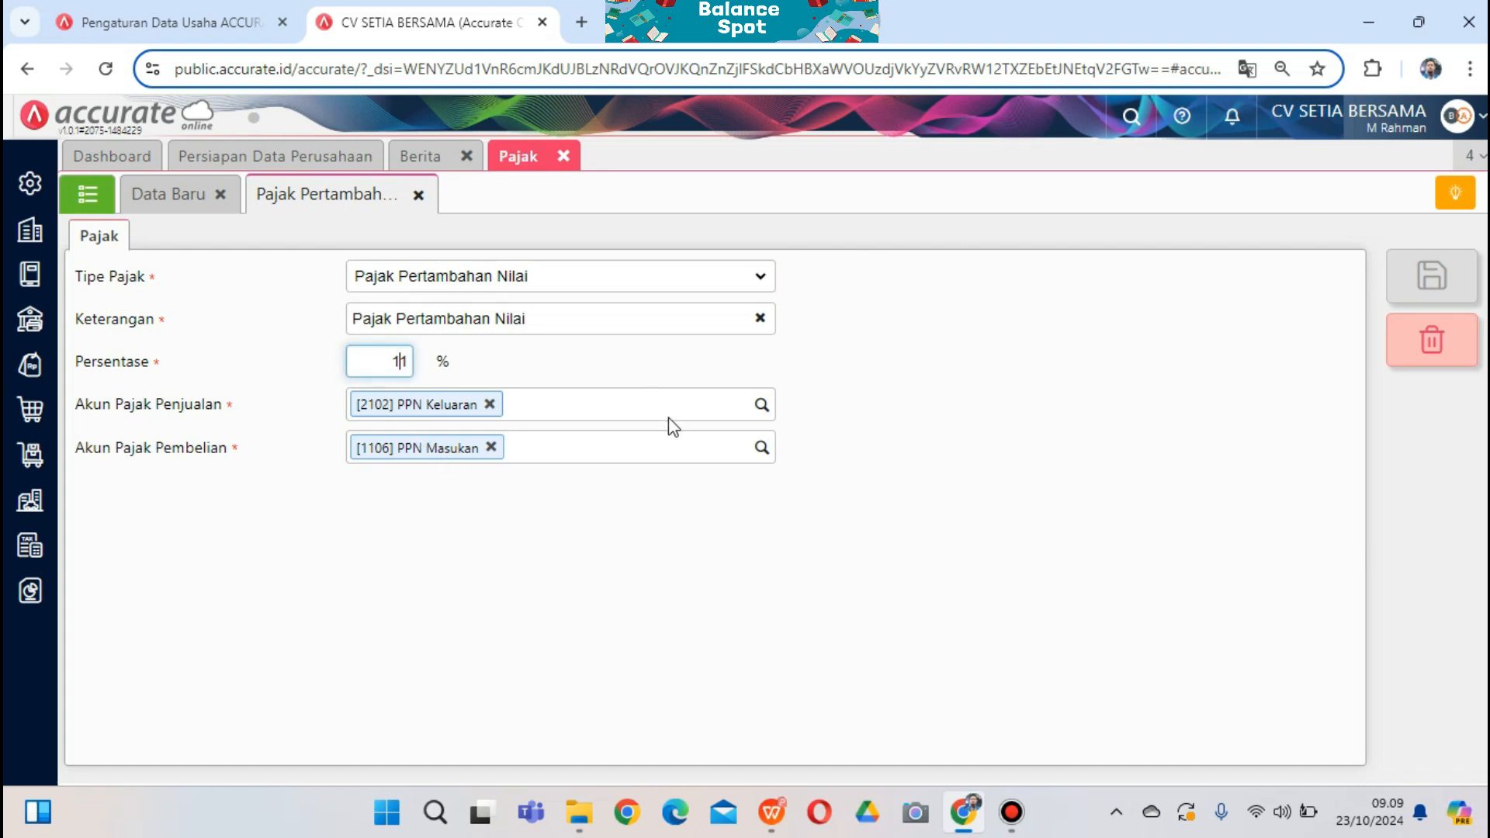
pyautogui.write('10')
pyautogui.click(1435, 280)
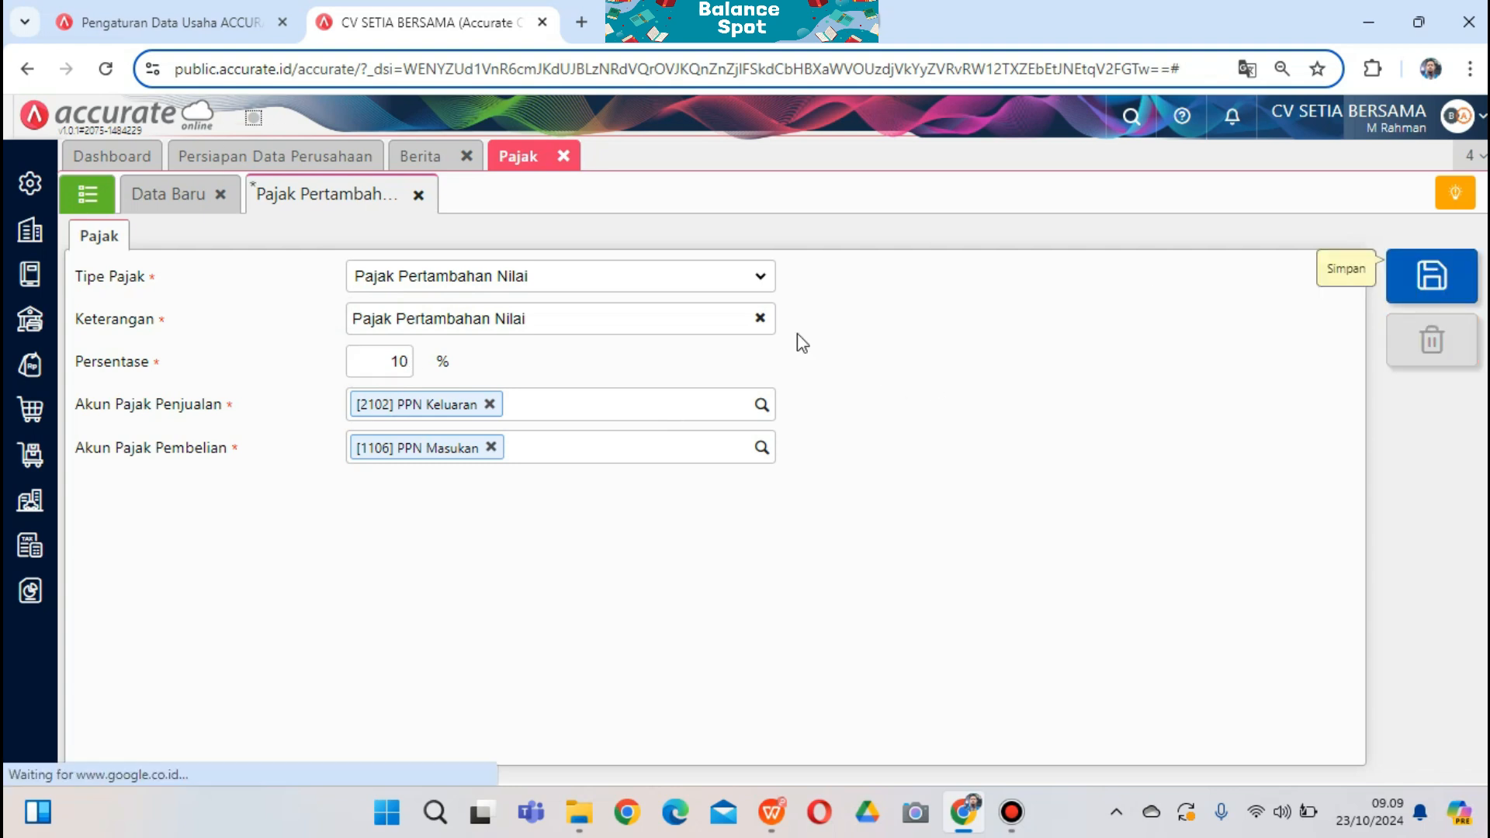
pyautogui.click(88, 194)
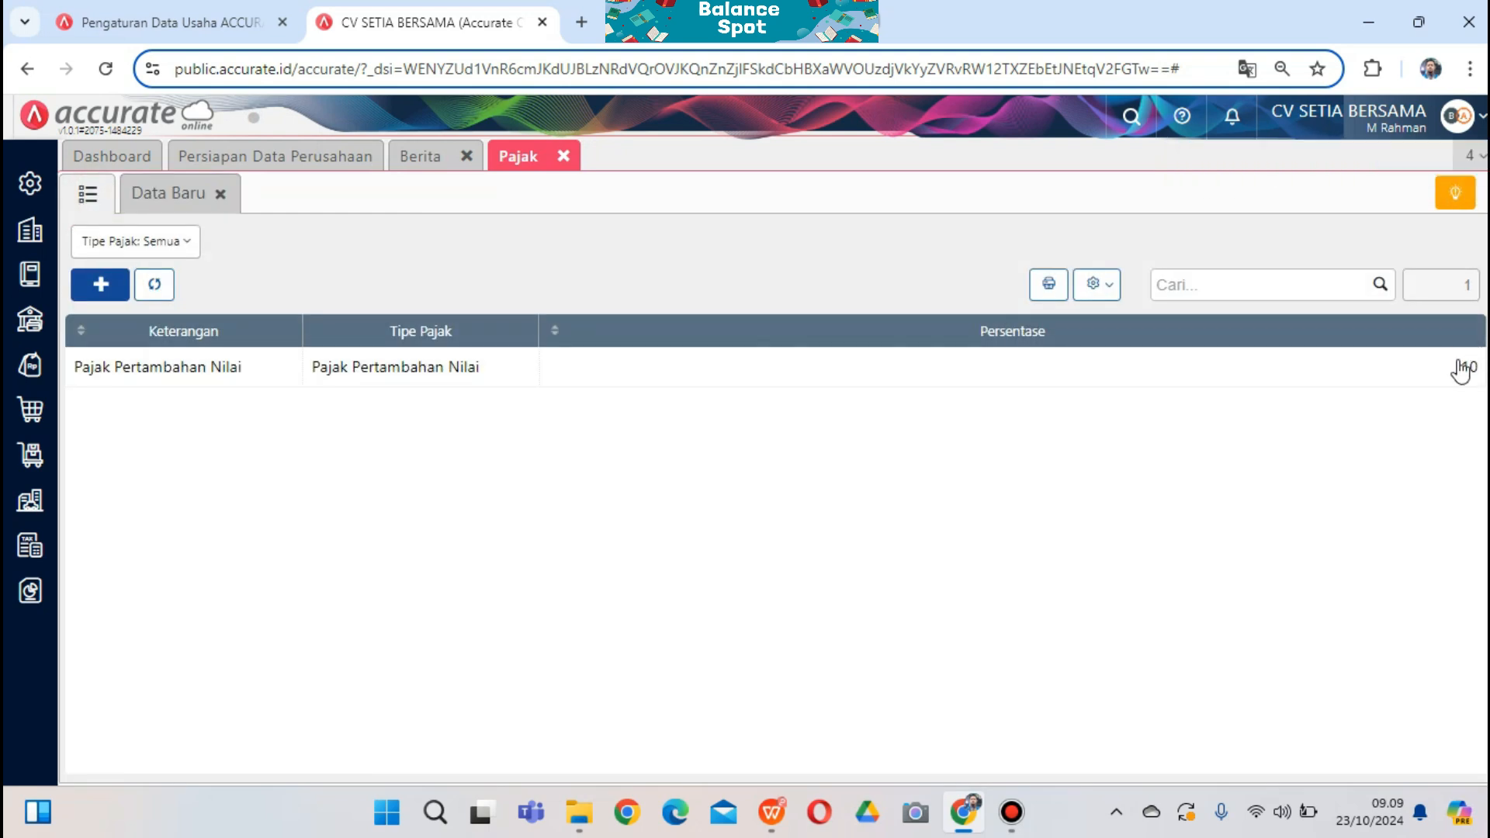
# Close the Pajak tab and open the Akun Perkiraan list under Buku Besar
pyautogui.click(566, 524)
pyautogui.click(564, 157)
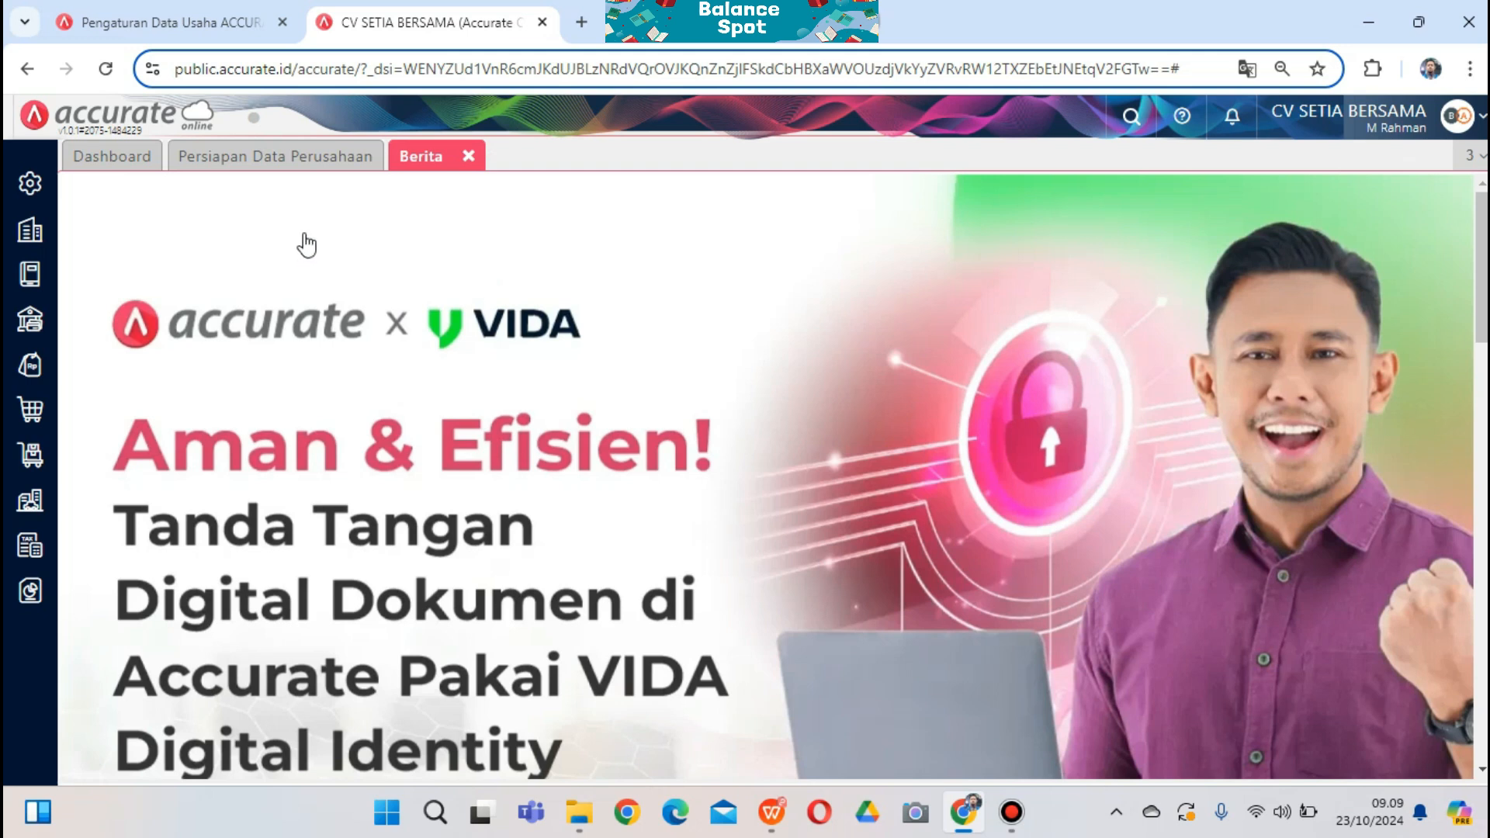
pyautogui.click(37, 245)
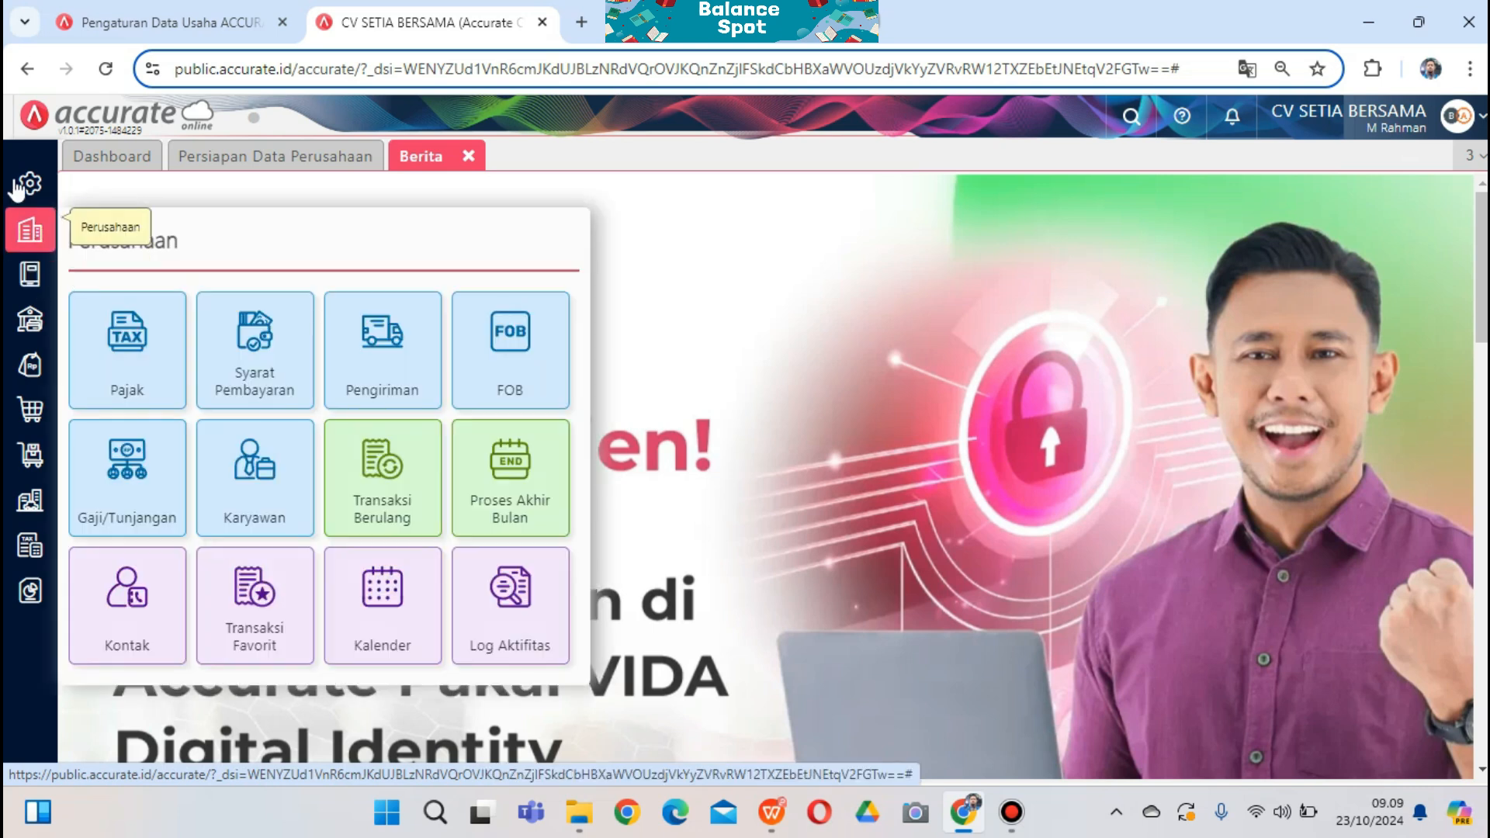
pyautogui.click(29, 276)
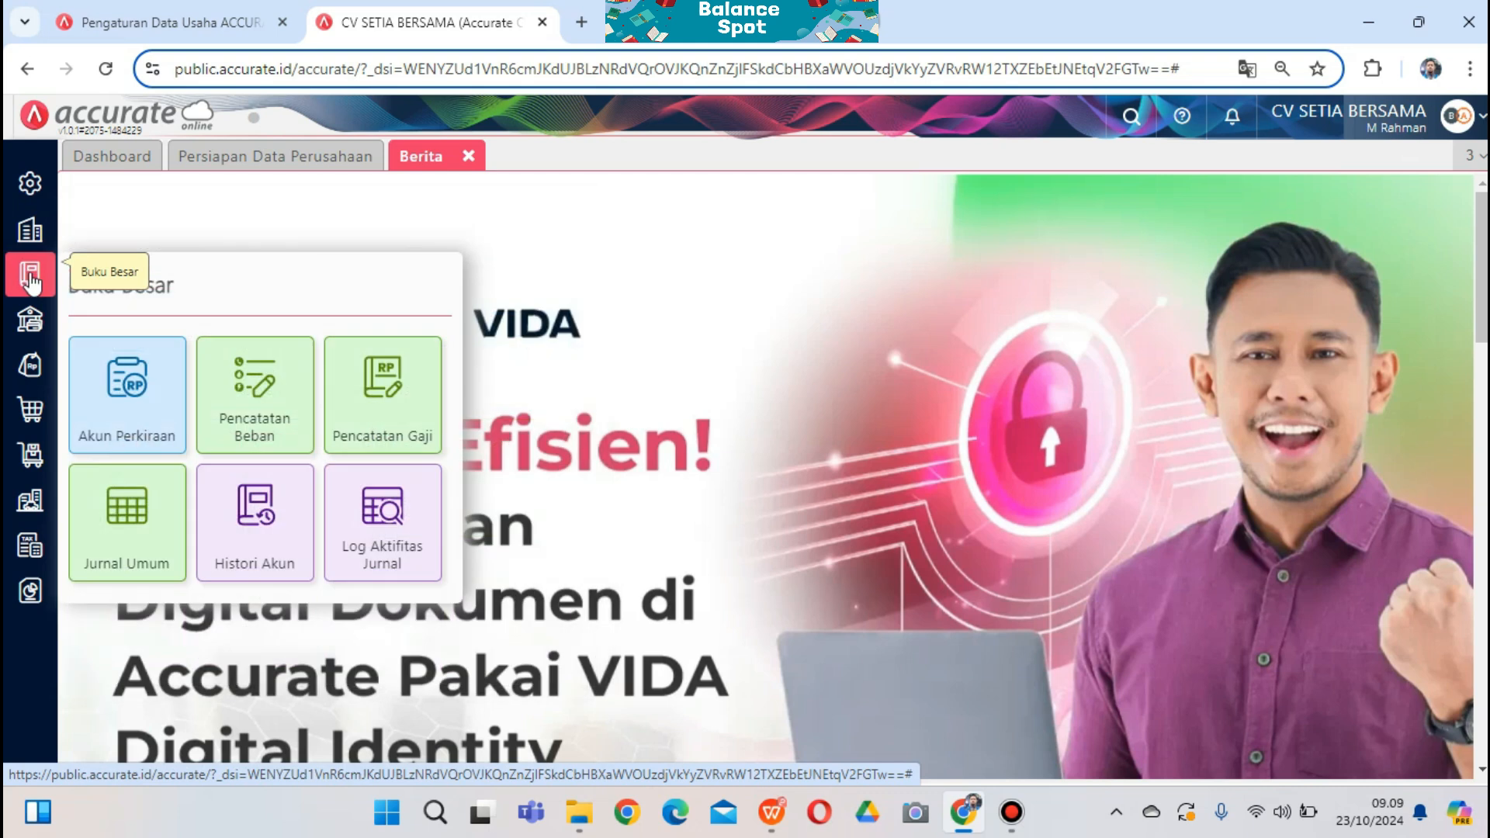
pyautogui.click(141, 409)
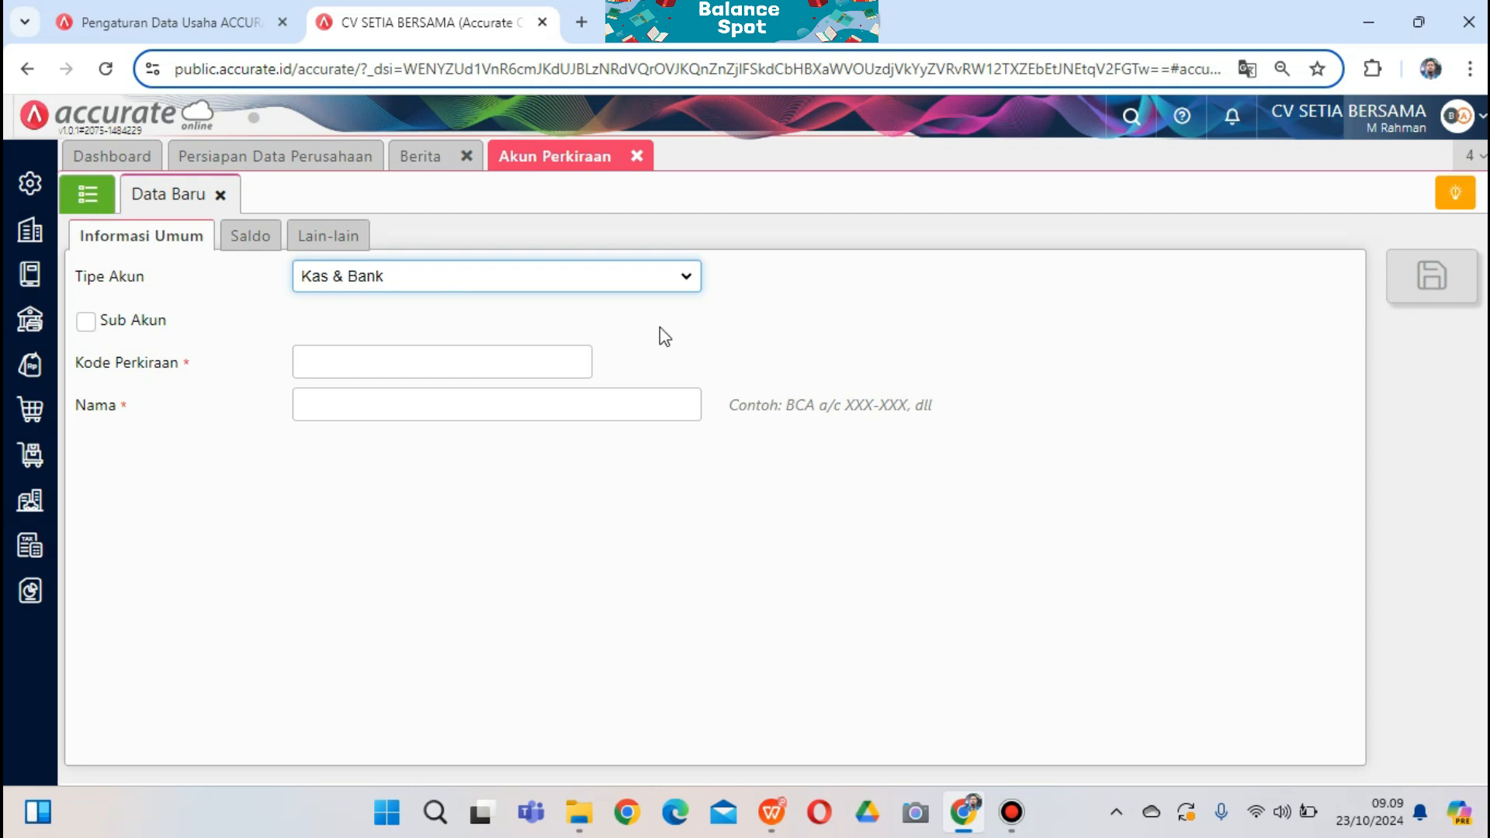
pyautogui.click(87, 198)
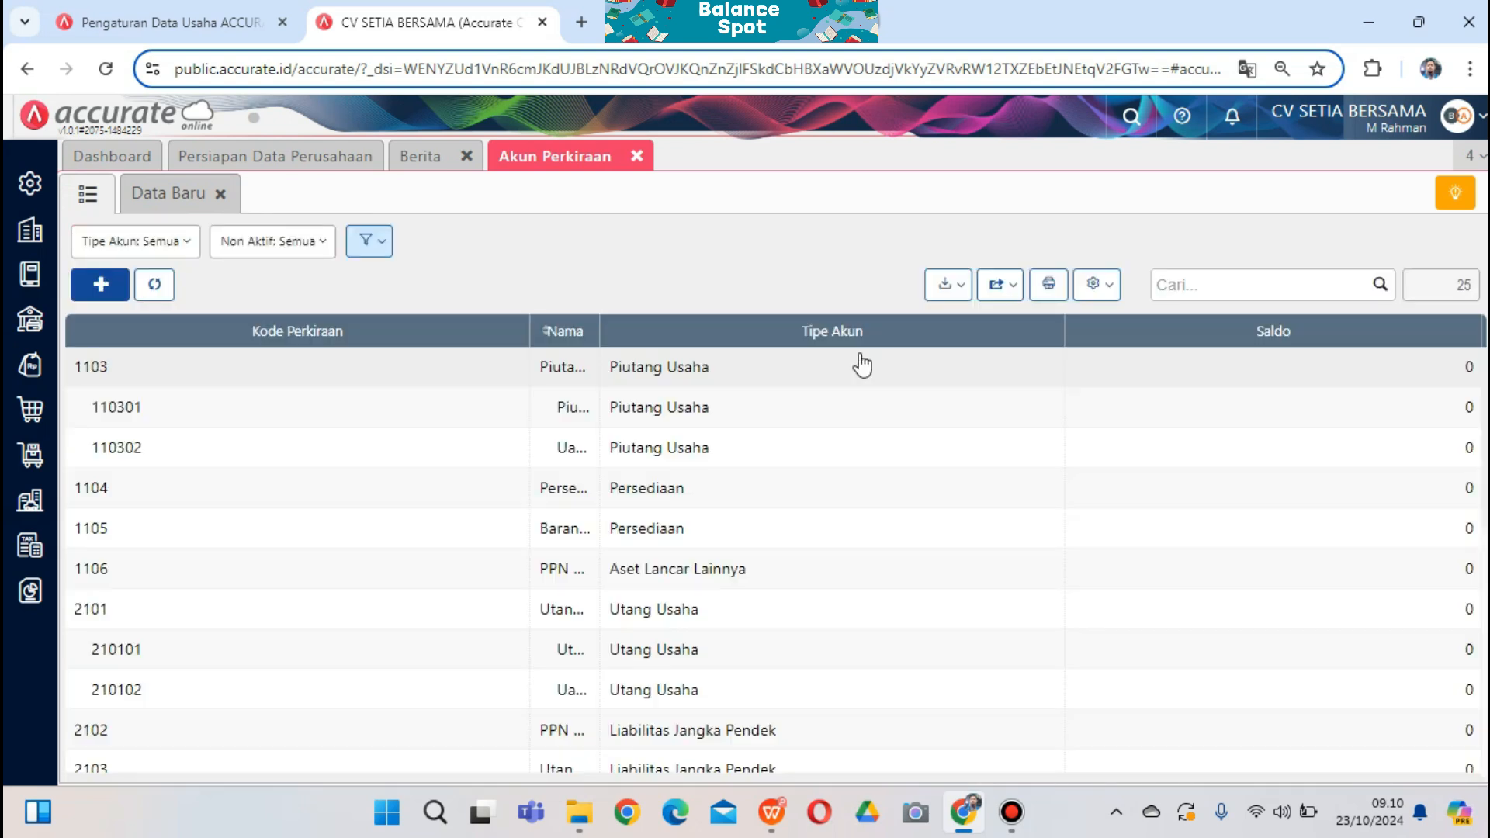
# Pick the 1. Daftar Akun setia bersama Excel file from the CV SETIA BERSAMA folder for account import
pyautogui.click(949, 295)
pyautogui.click(888, 335)
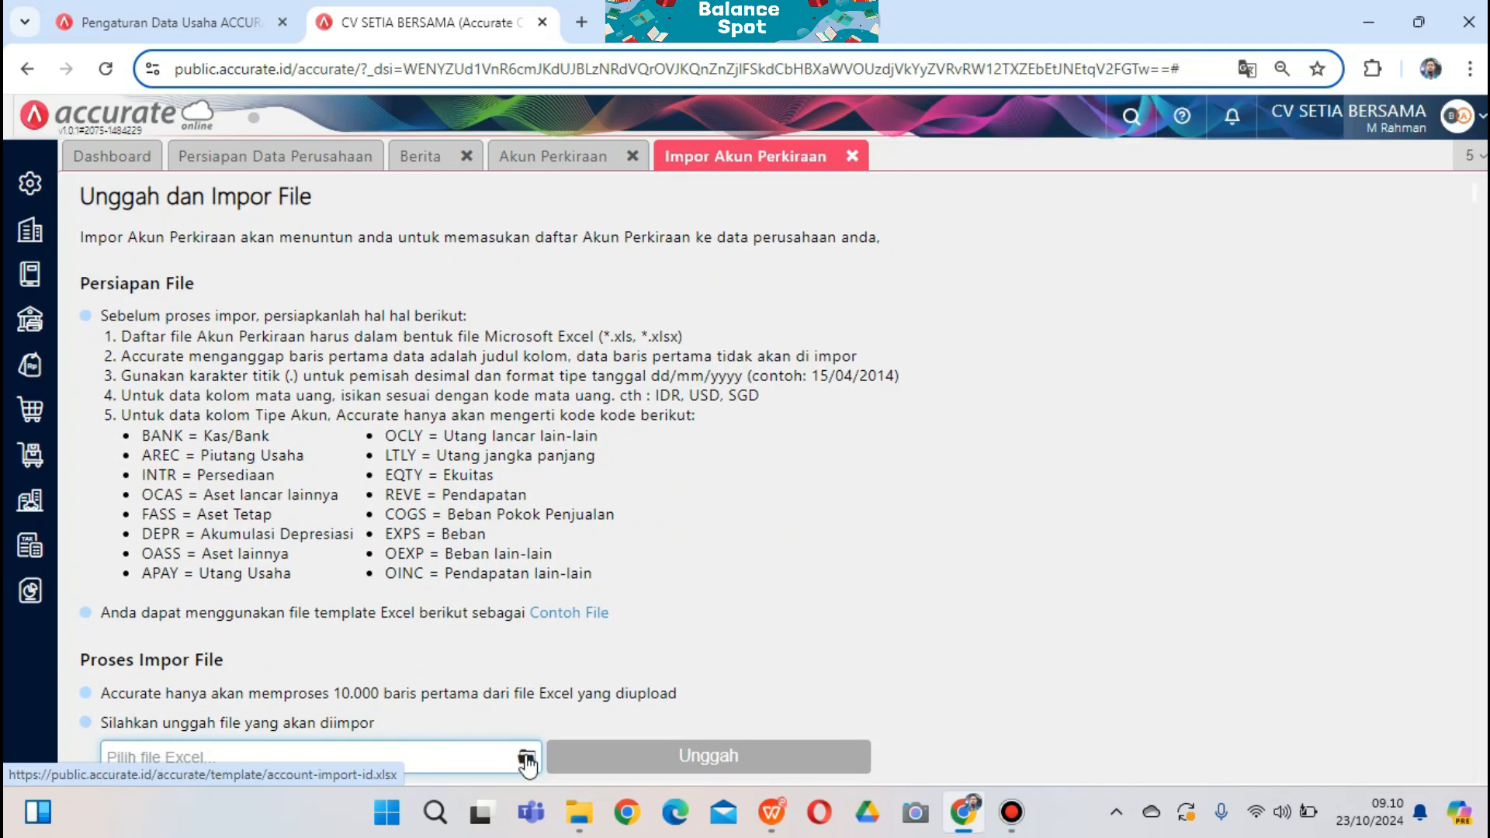
pyautogui.click(526, 758)
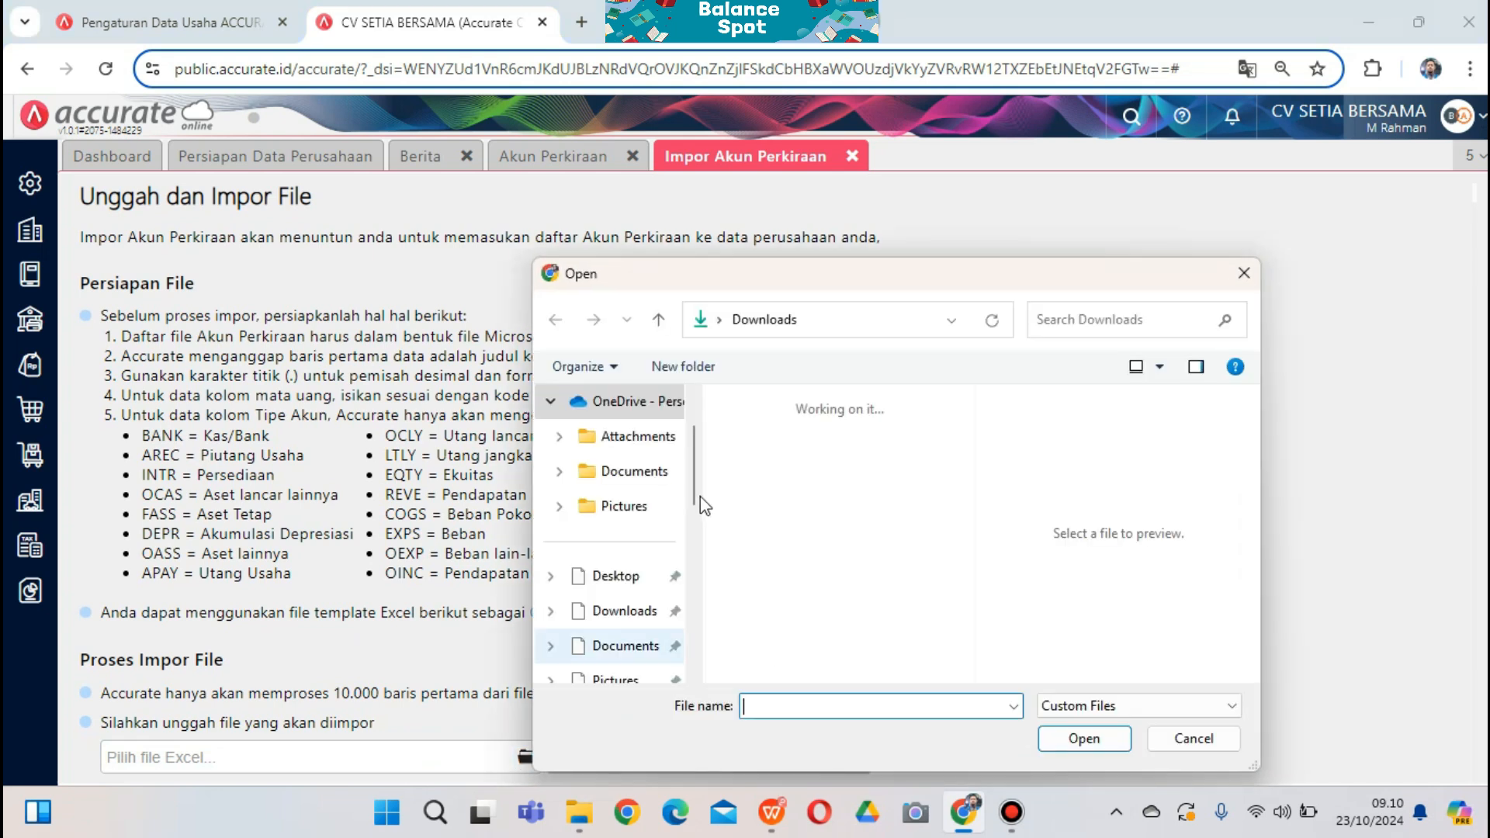
pyautogui.scroll(-1, 691, 531)
pyautogui.moveTo(689, 521); pyautogui.dragTo(689, 582)
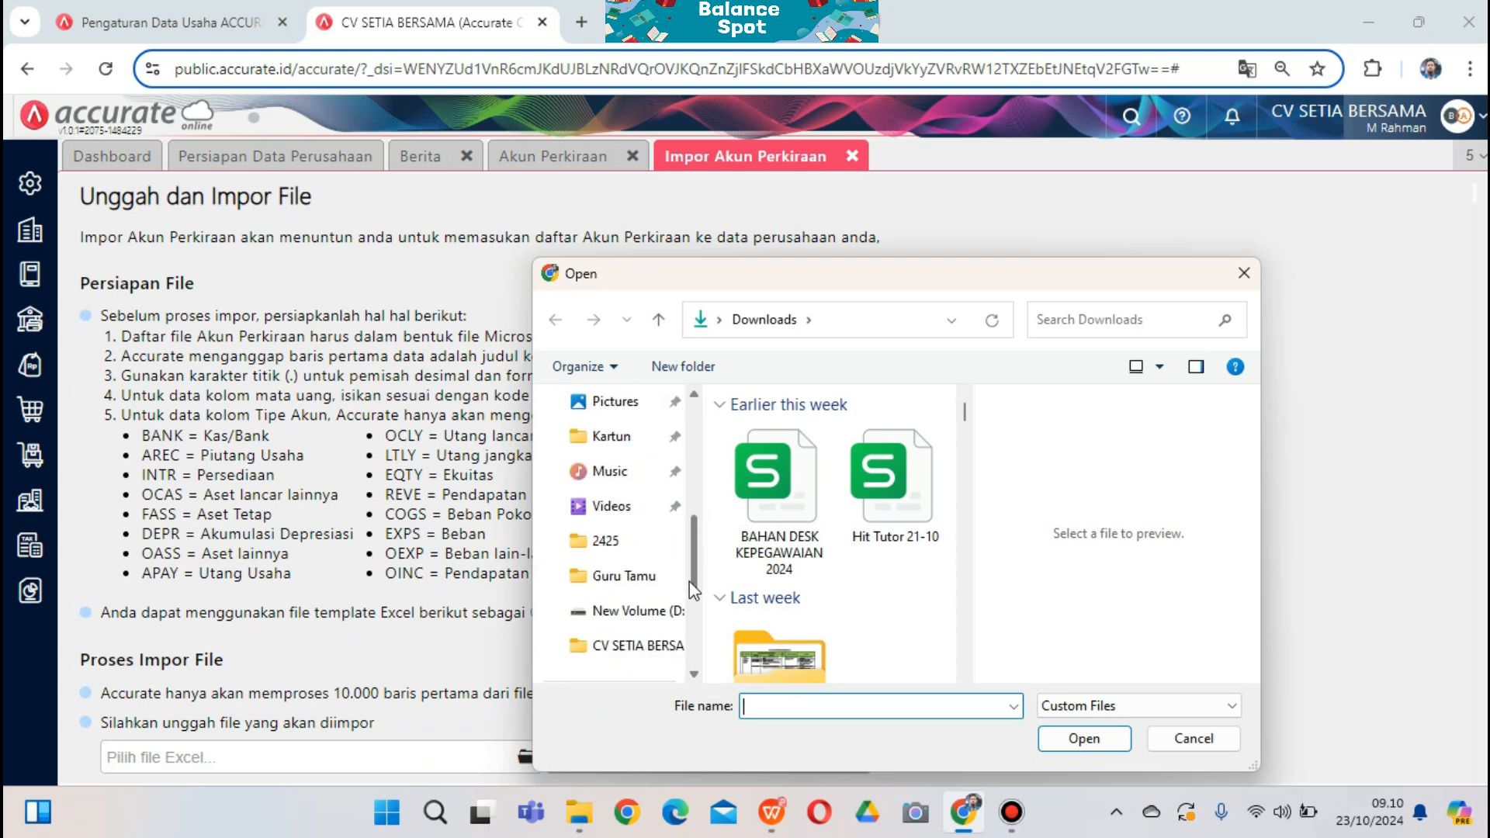
pyautogui.click(640, 646)
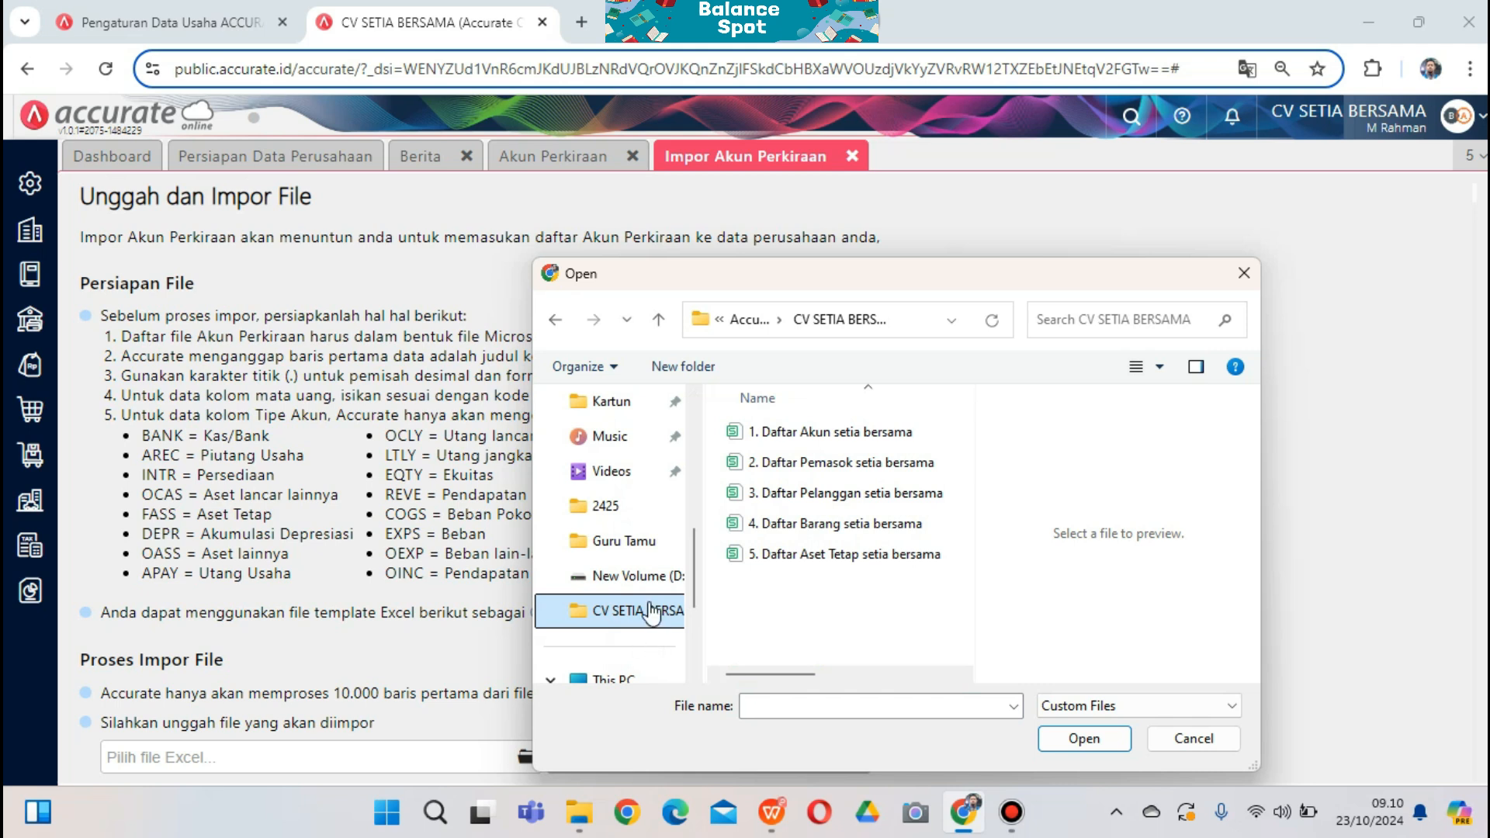
pyautogui.click(746, 434)
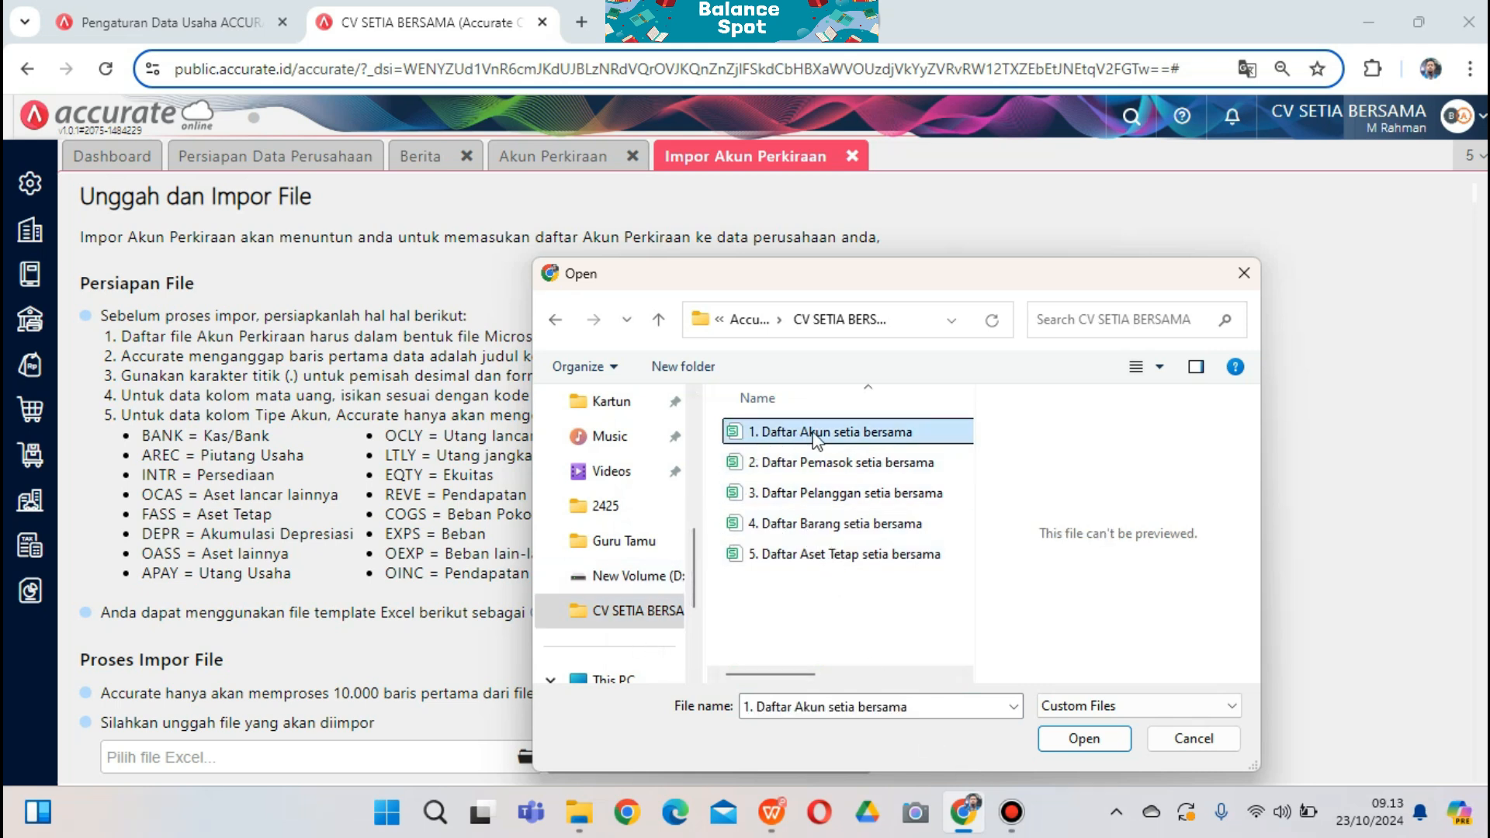
pyautogui.click(1070, 744)
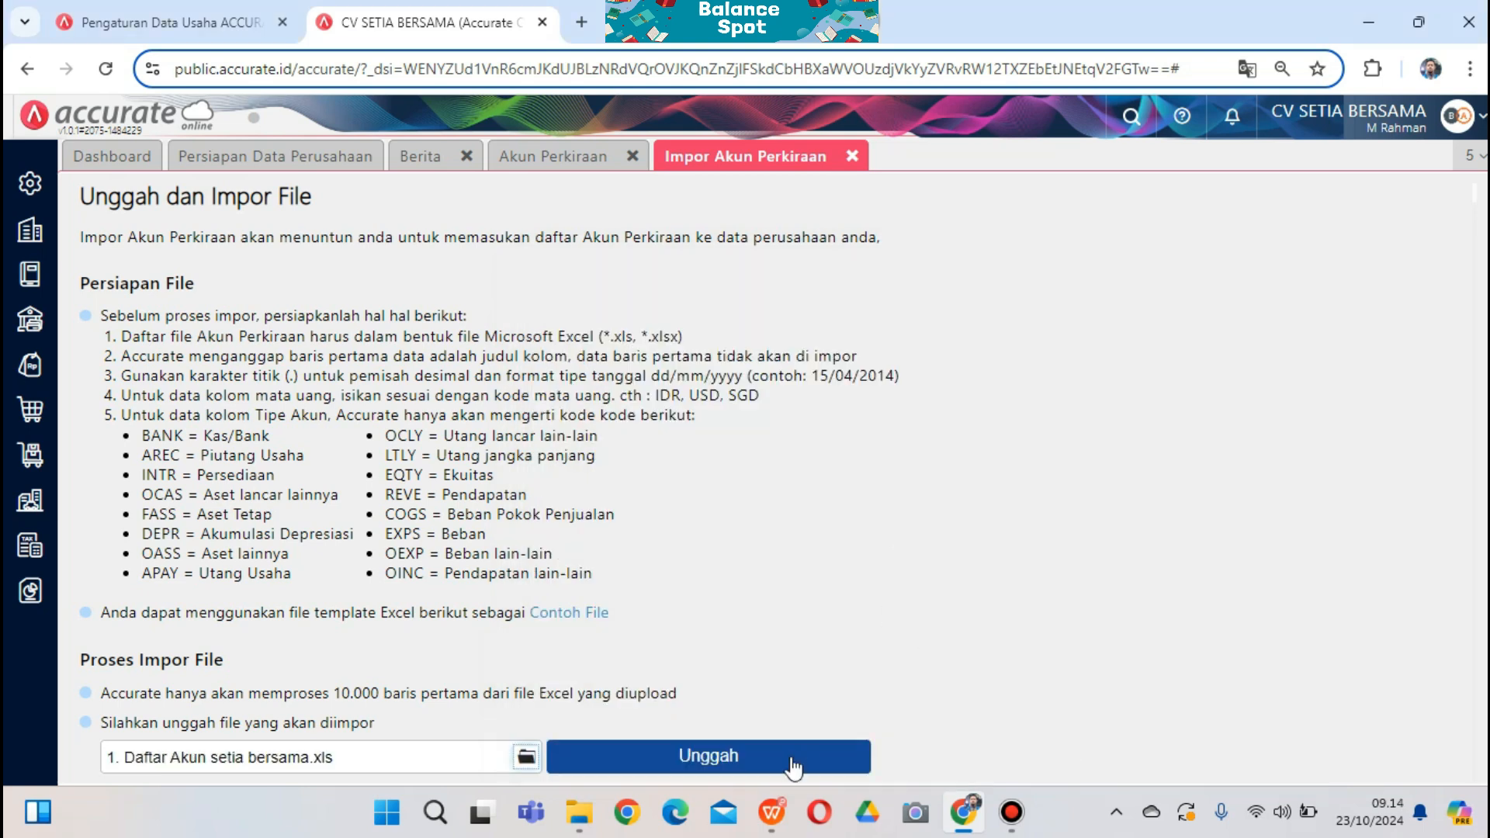
# Upload the accounts file and import it with updating of existing accounts allowed
pyautogui.scroll(-1, 798, 741)
pyautogui.click(789, 750)
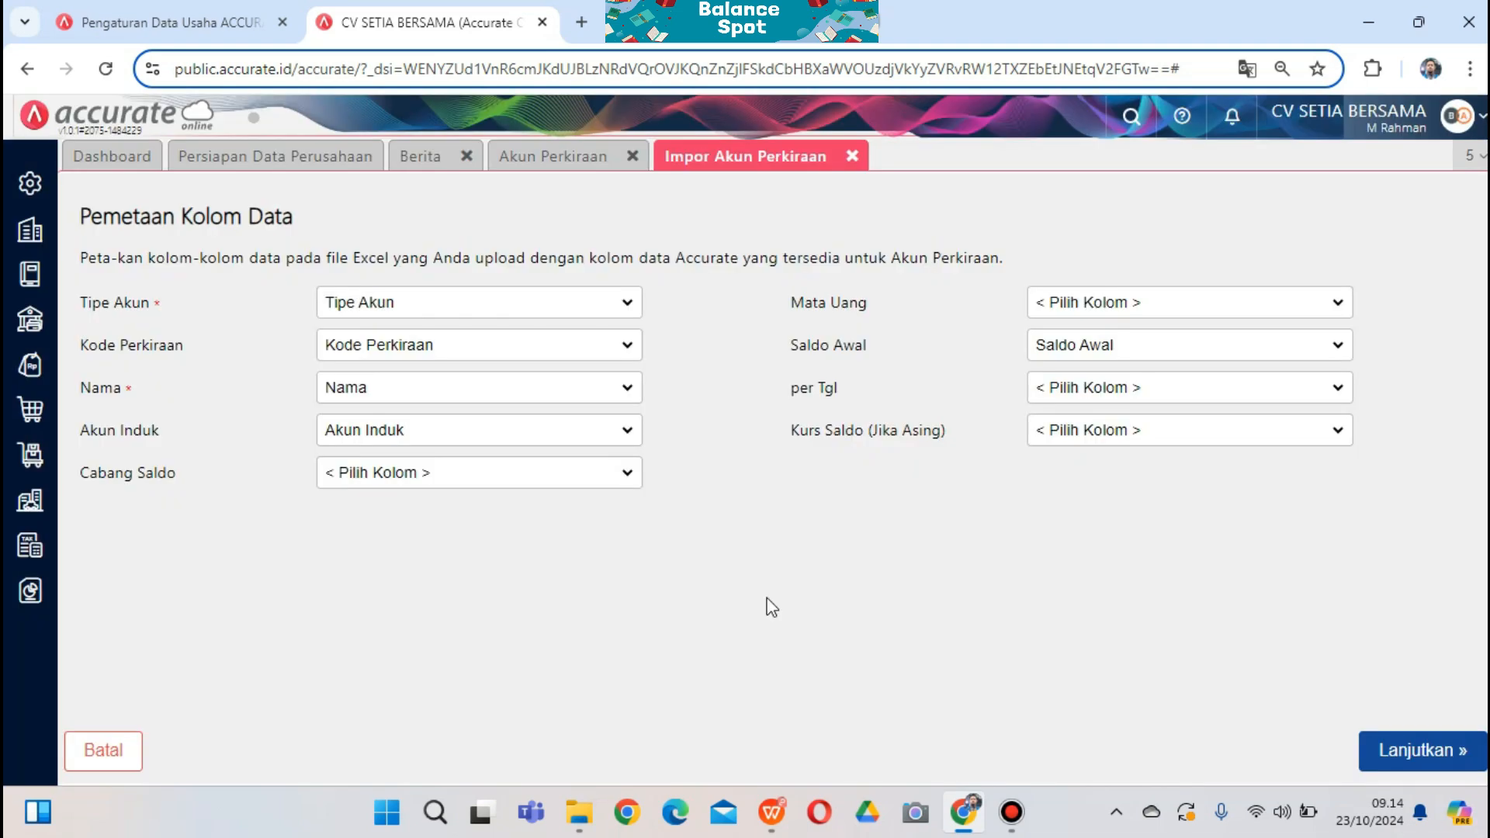
pyautogui.click(1402, 764)
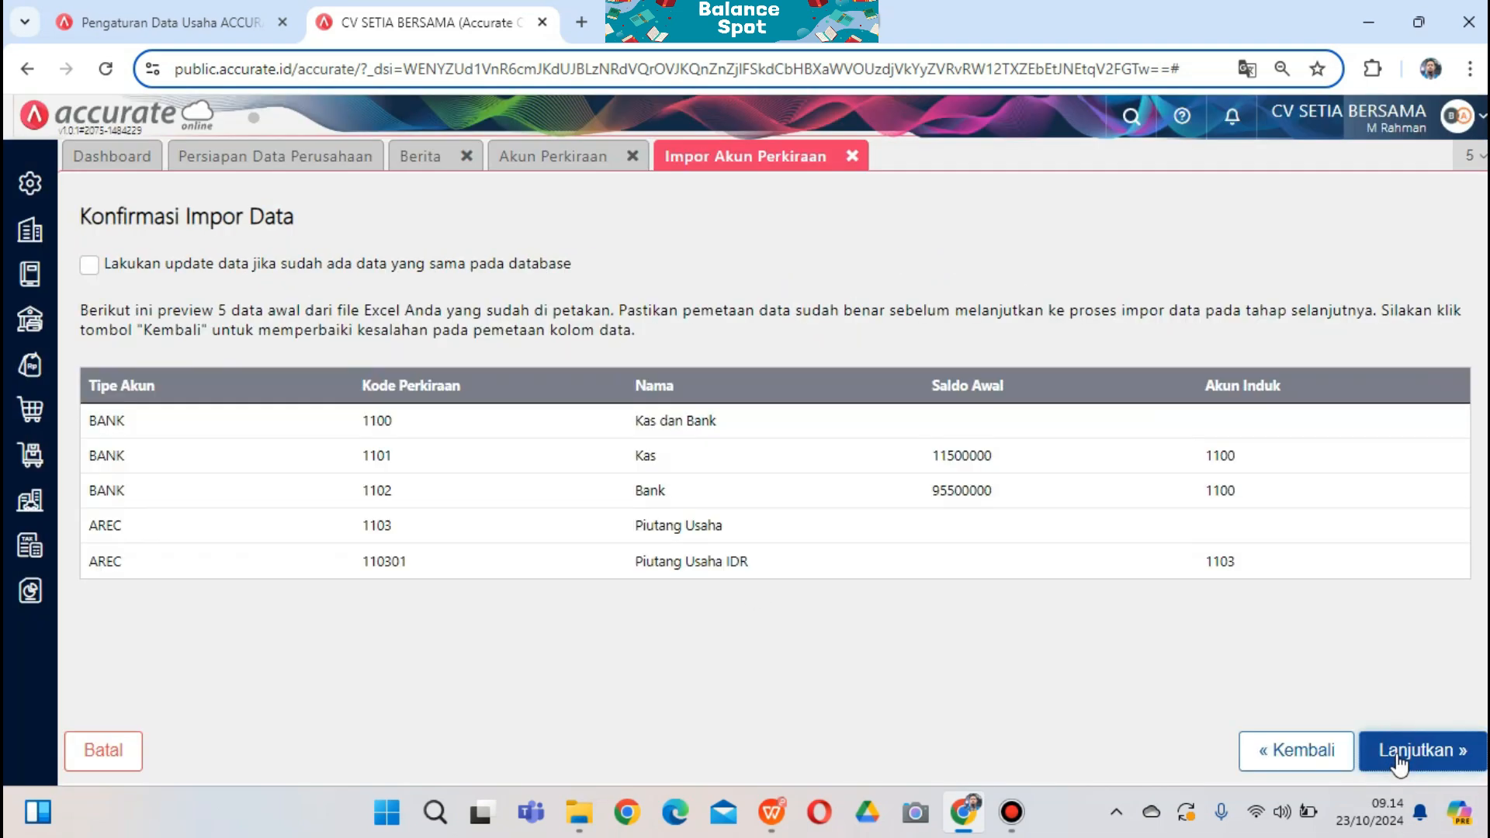
pyautogui.click(89, 265)
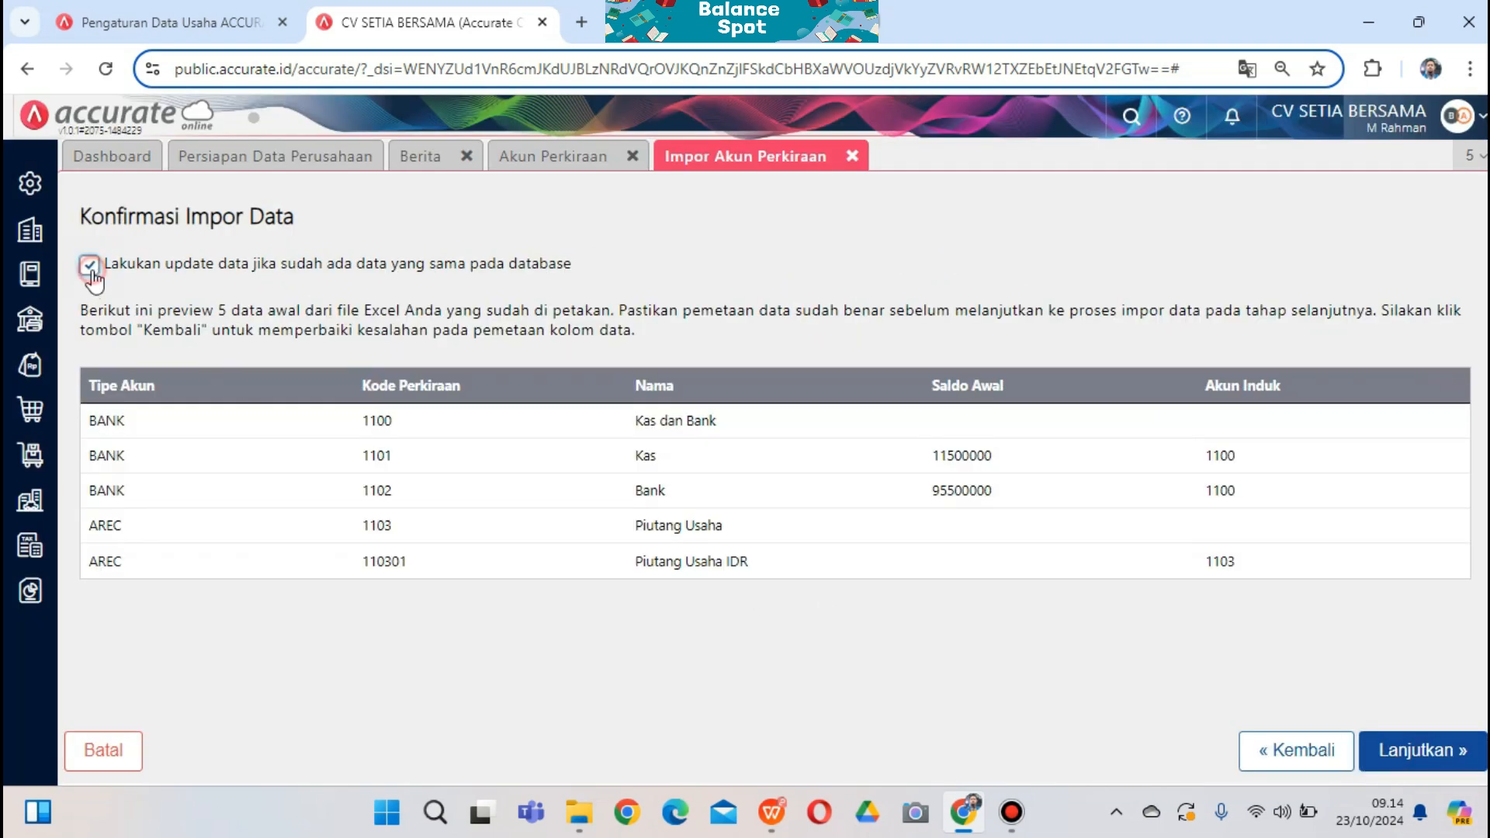
pyautogui.click(1419, 765)
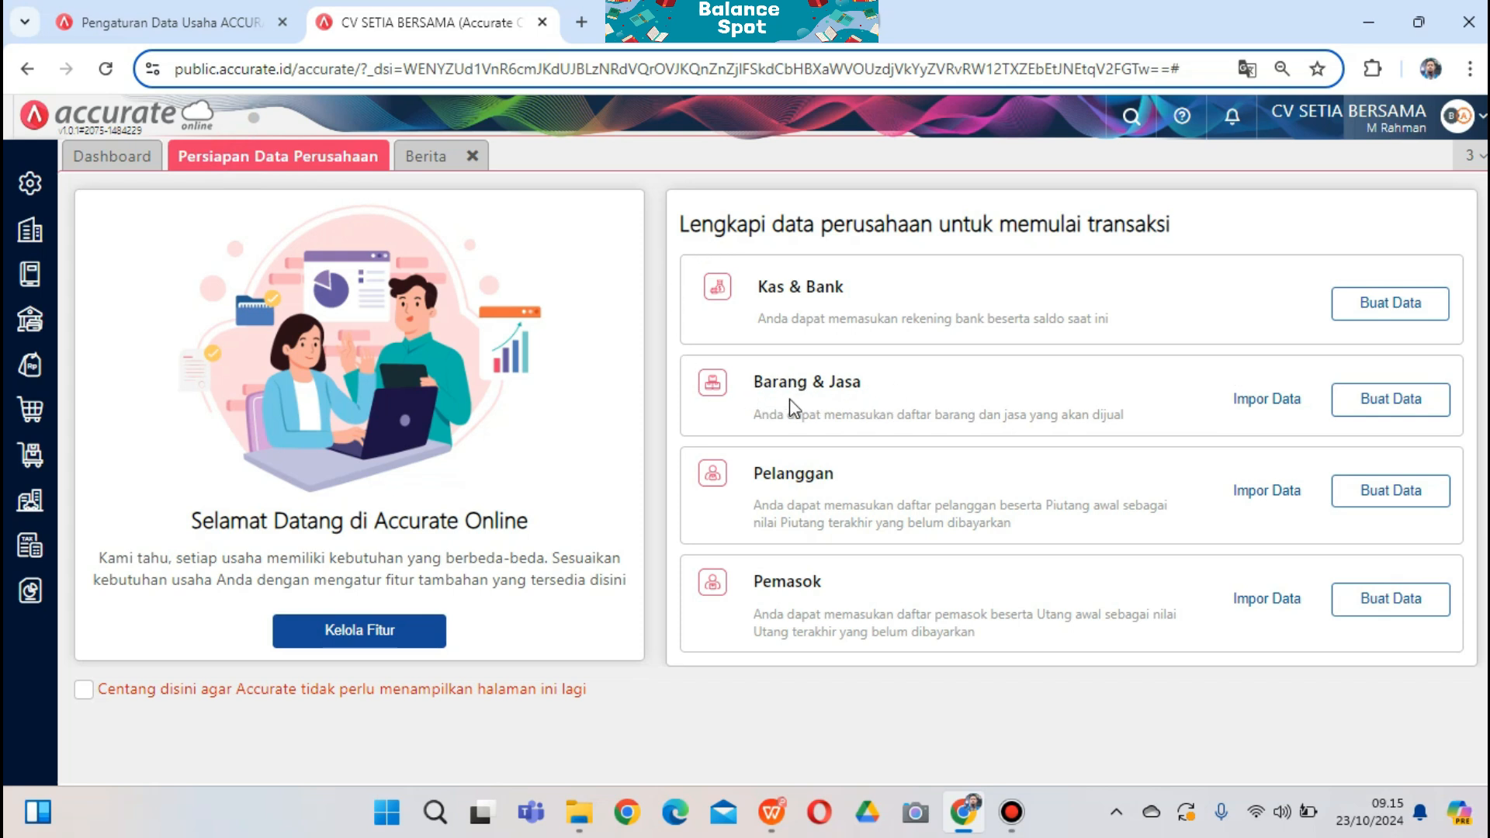
# Import the Barang & Jasa list from 4. Daftar Barang setia bersama with updates allowed, then close it
pyautogui.click(1247, 399)
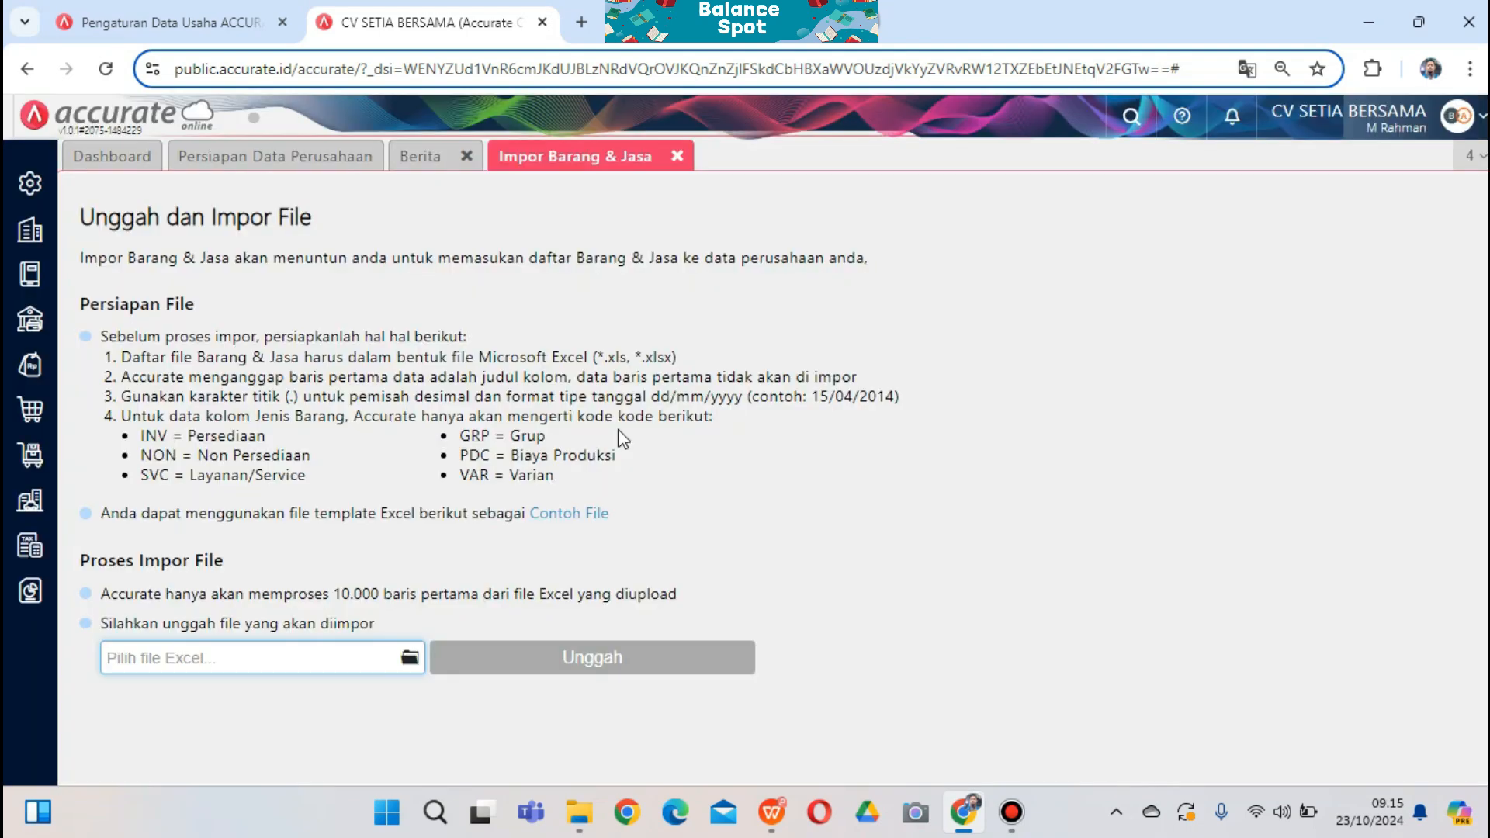
pyautogui.click(410, 658)
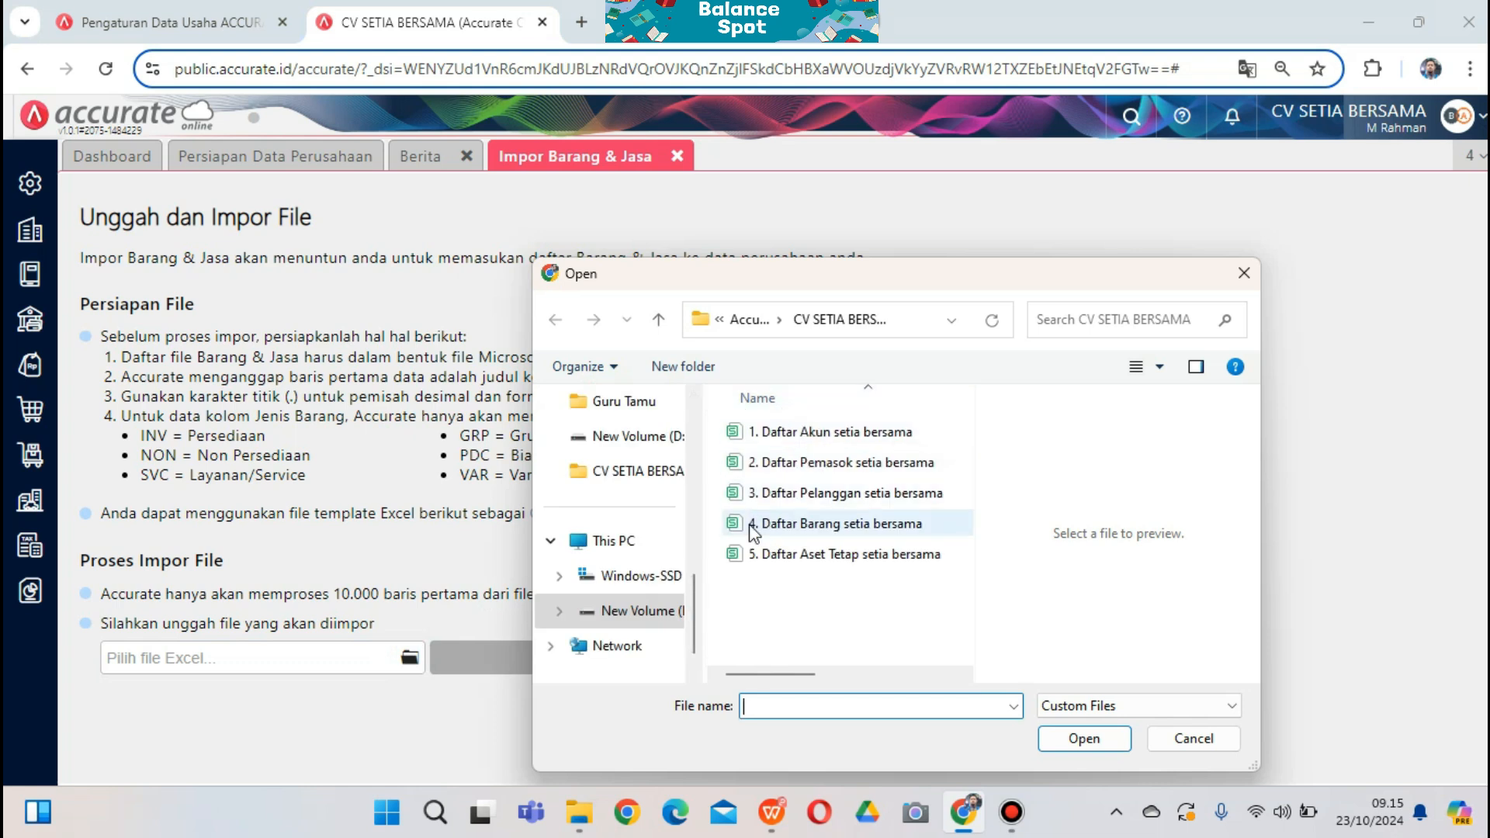
pyautogui.click(818, 529)
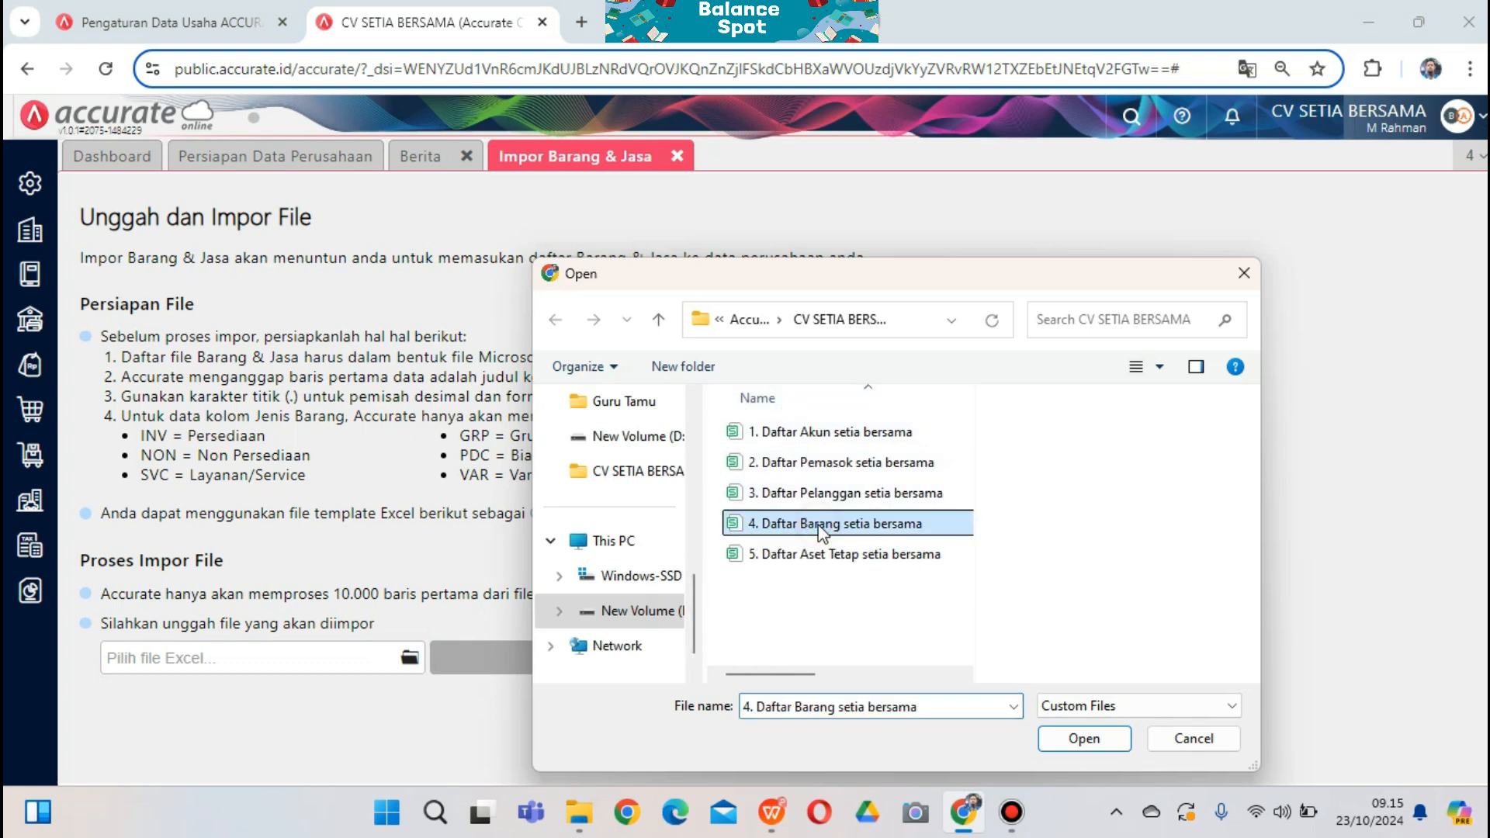
pyautogui.click(1085, 739)
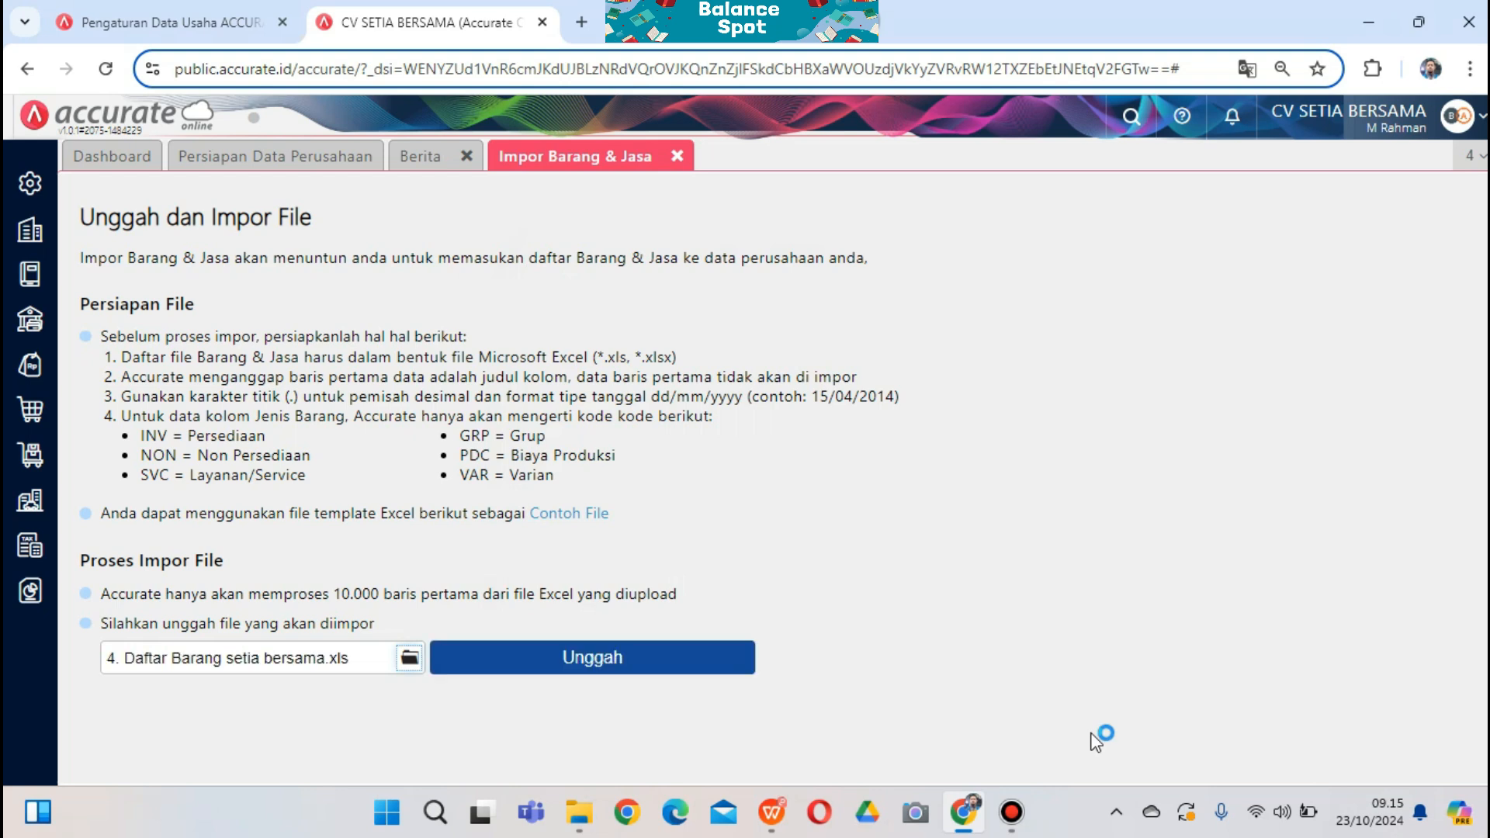
pyautogui.click(668, 665)
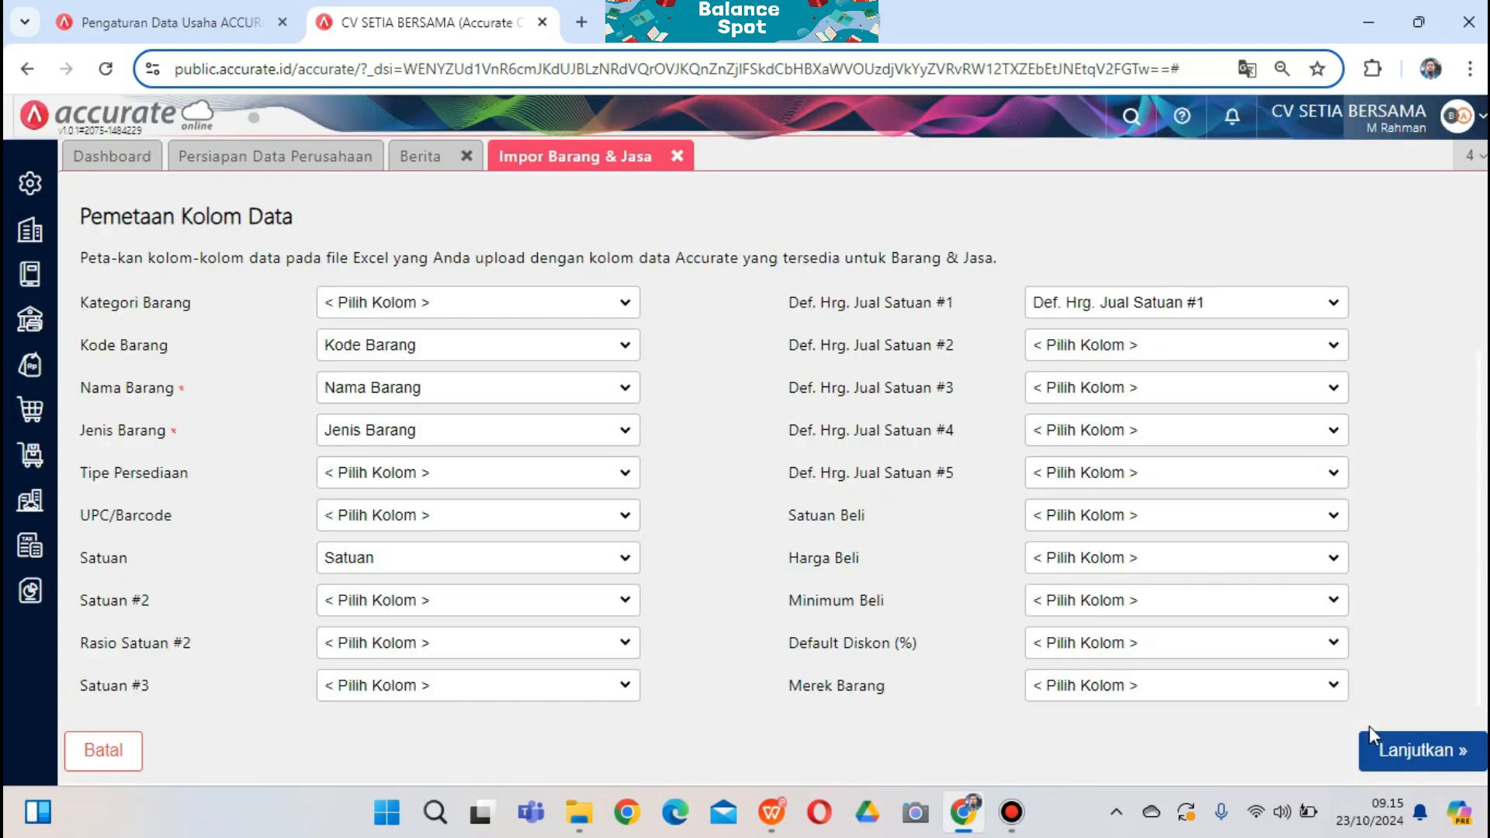
pyautogui.click(1414, 753)
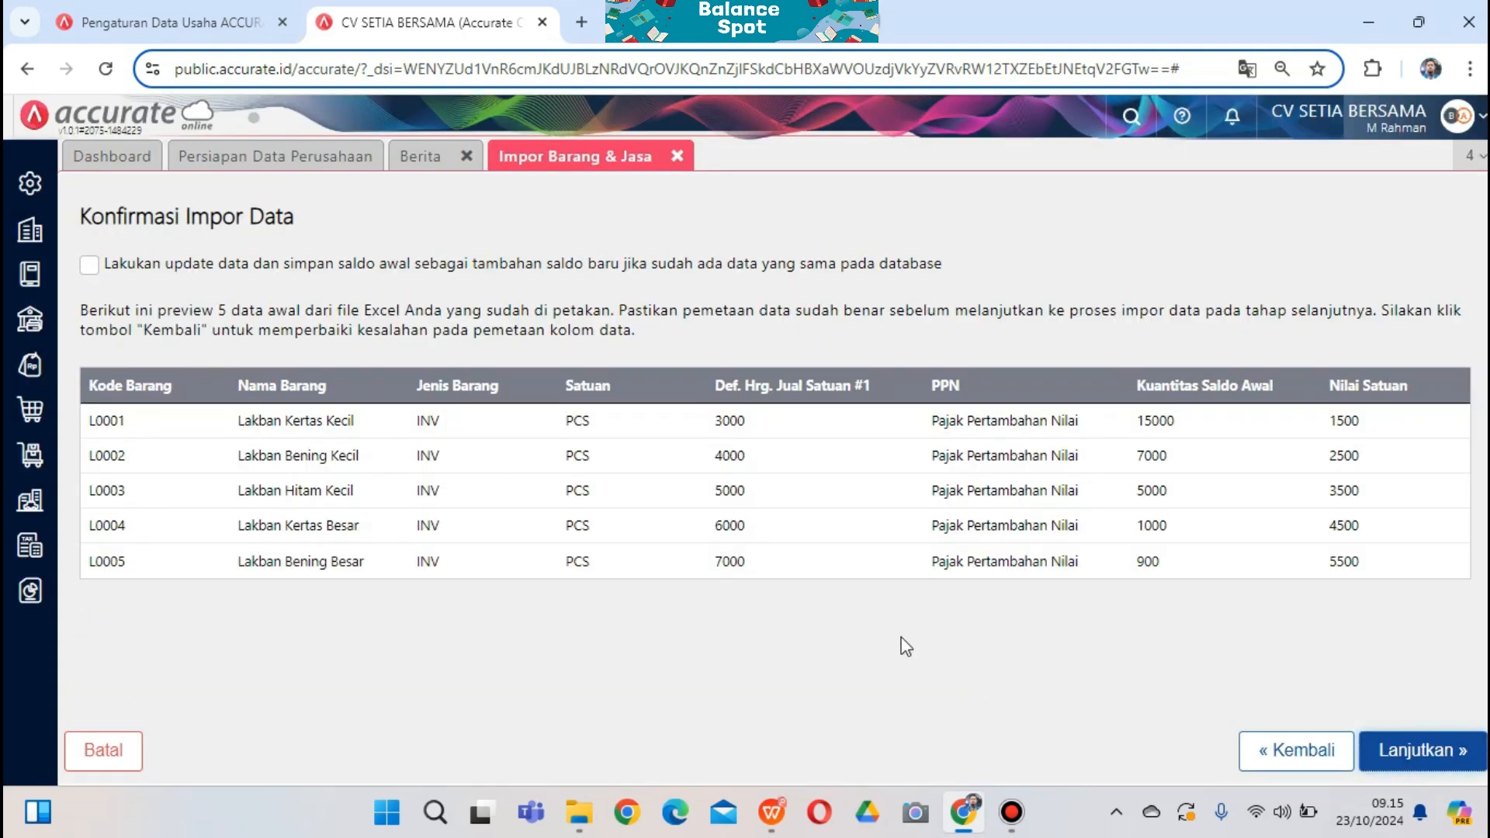
pyautogui.click(85, 265)
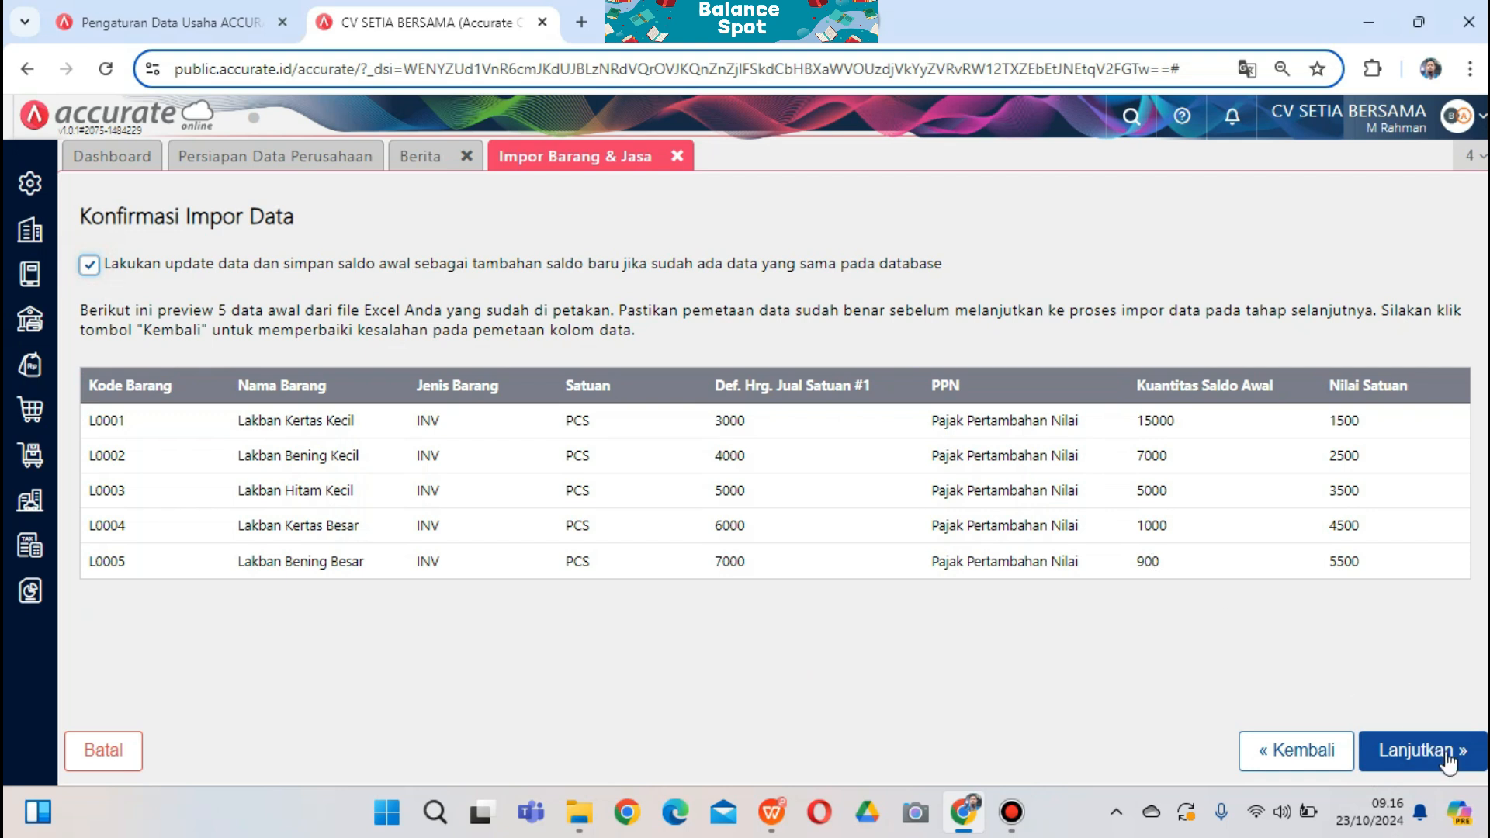
pyautogui.click(1449, 763)
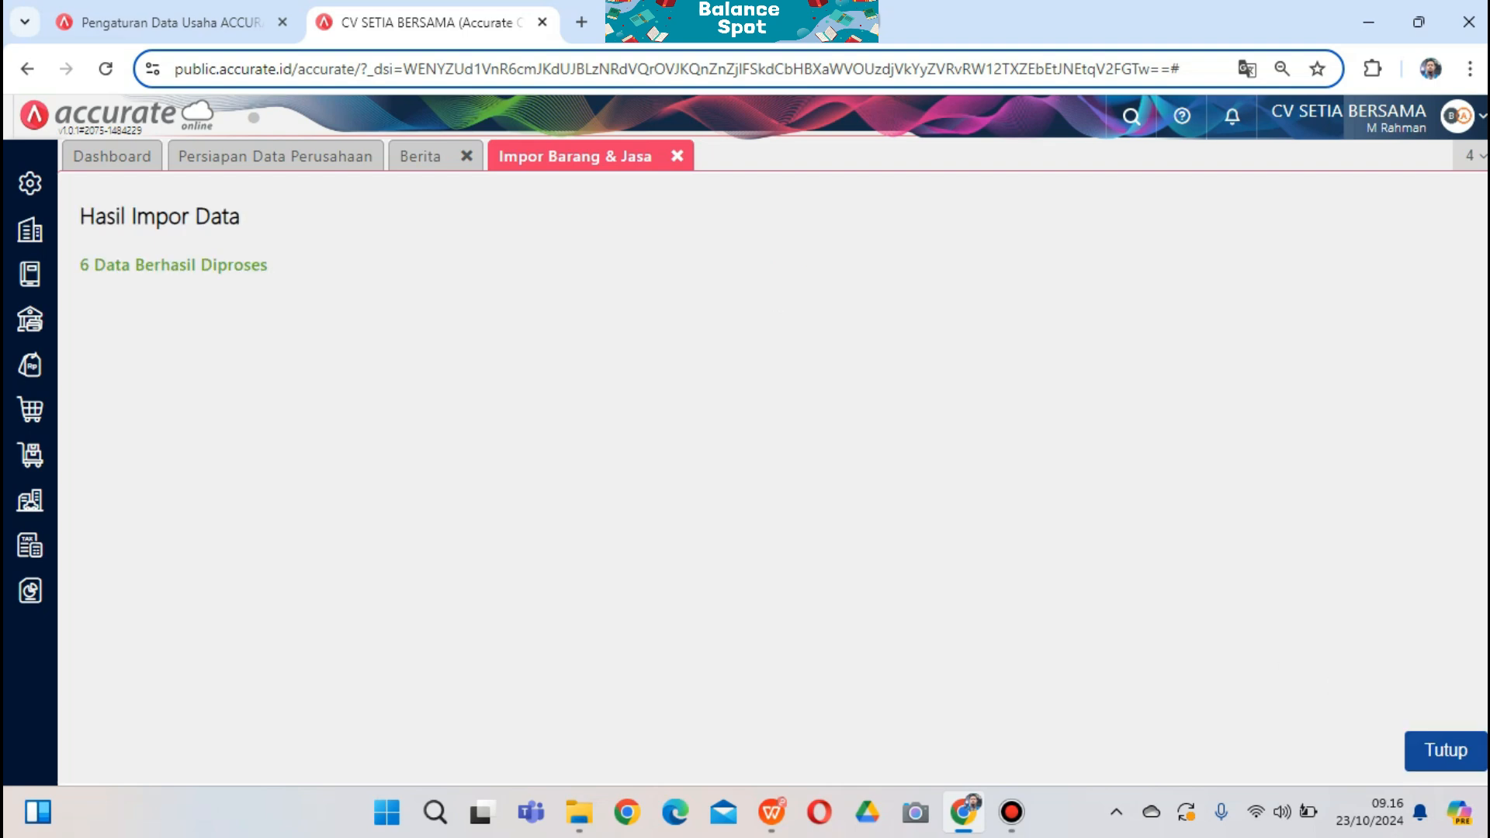
pyautogui.click(1430, 751)
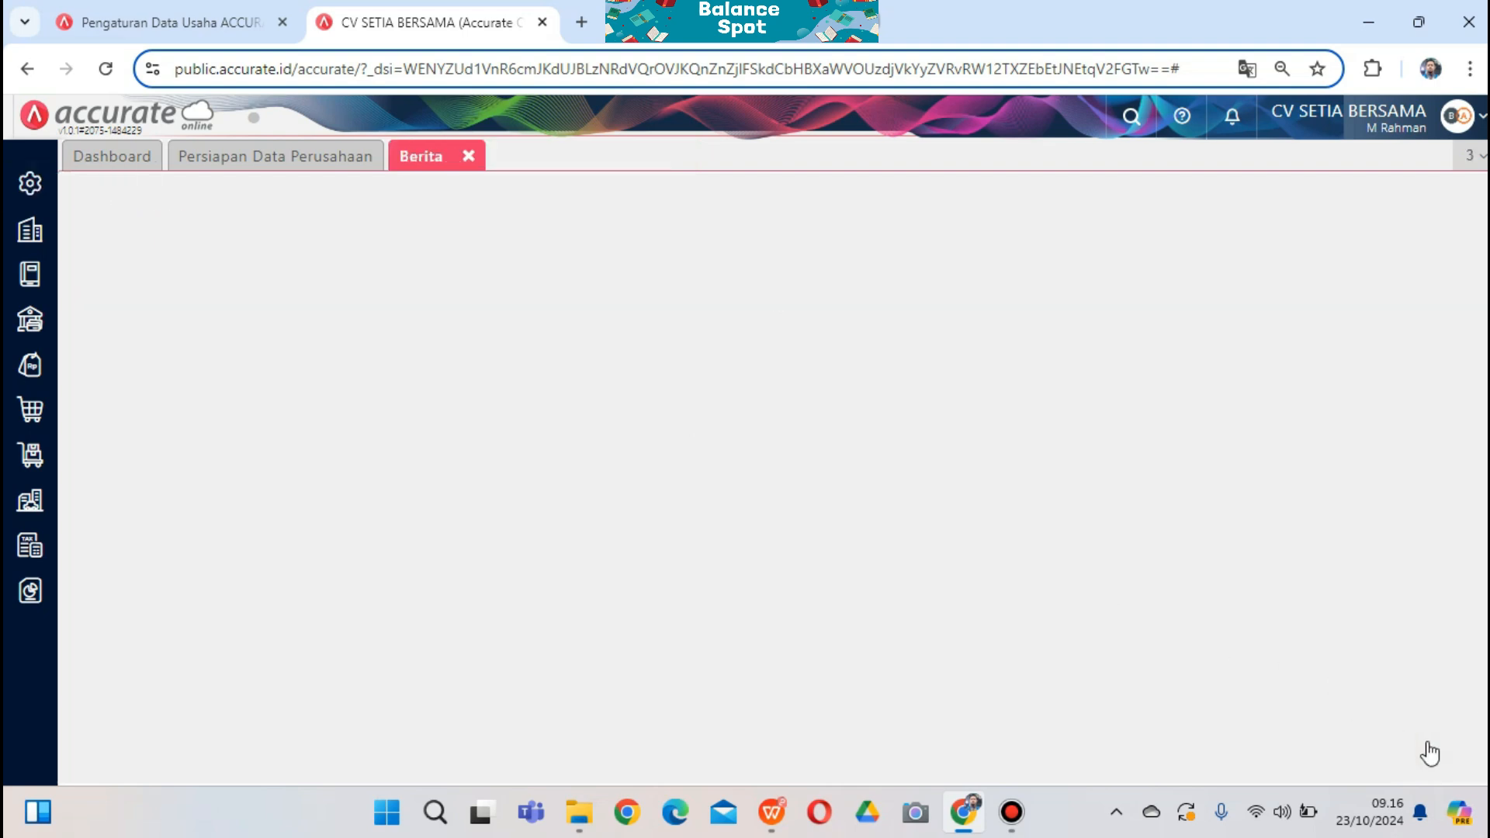
# Import Pelanggan records from 3. Daftar Pelanggan setia bersama with updates allowed, then close the import
pyautogui.click(264, 163)
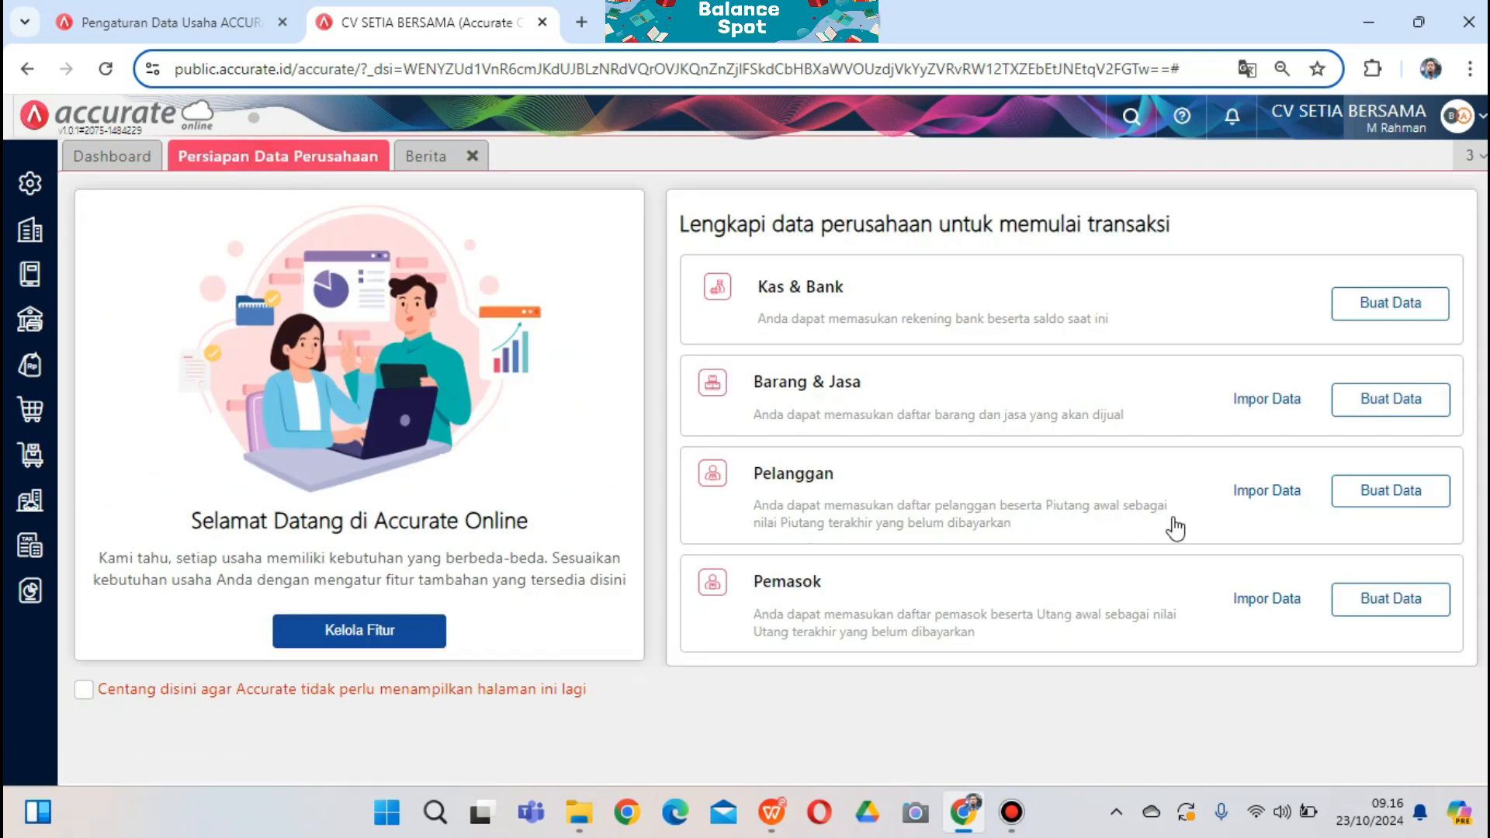
pyautogui.click(1266, 491)
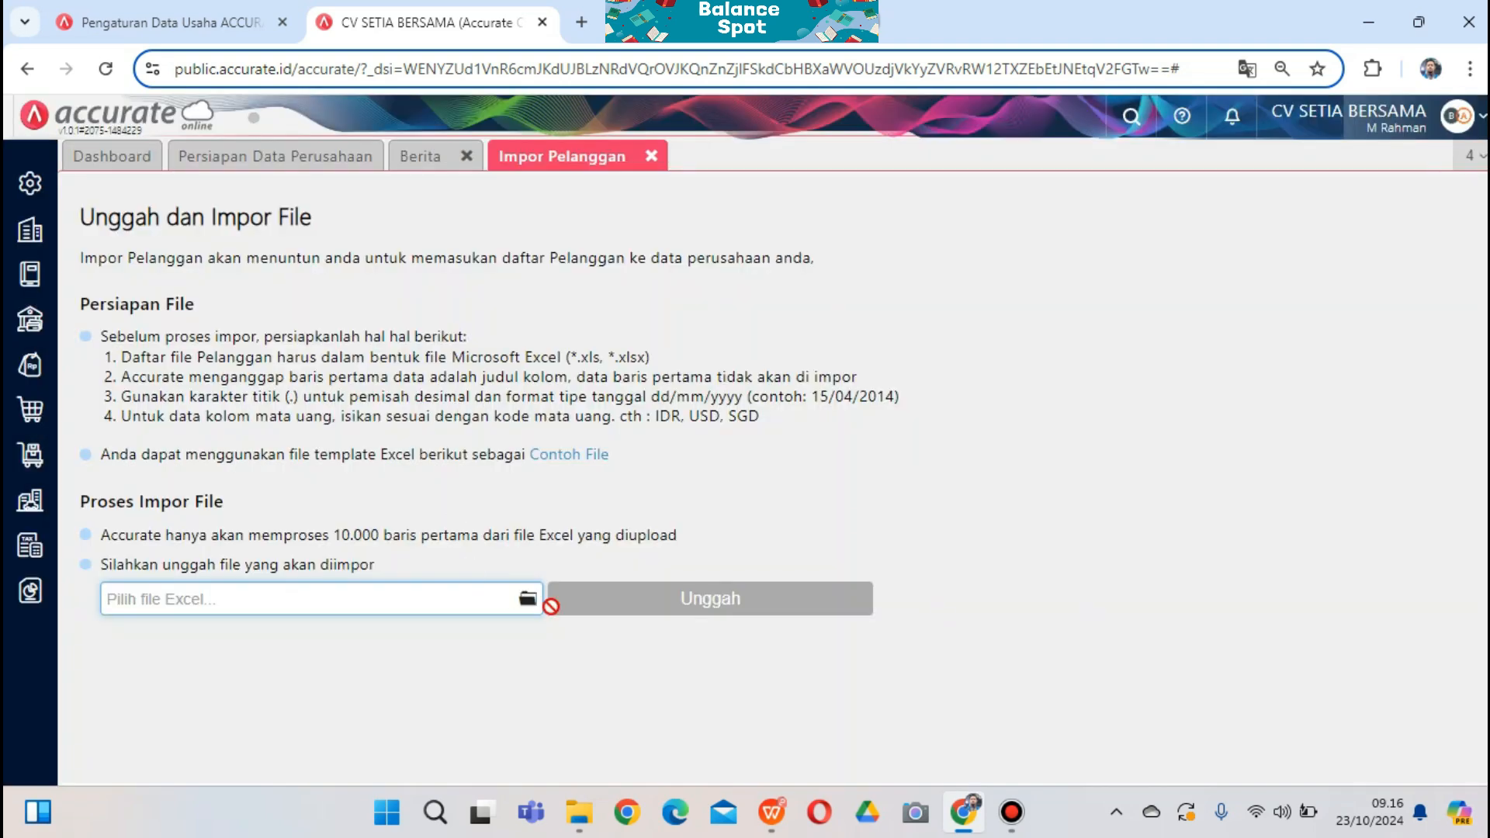
pyautogui.click(527, 600)
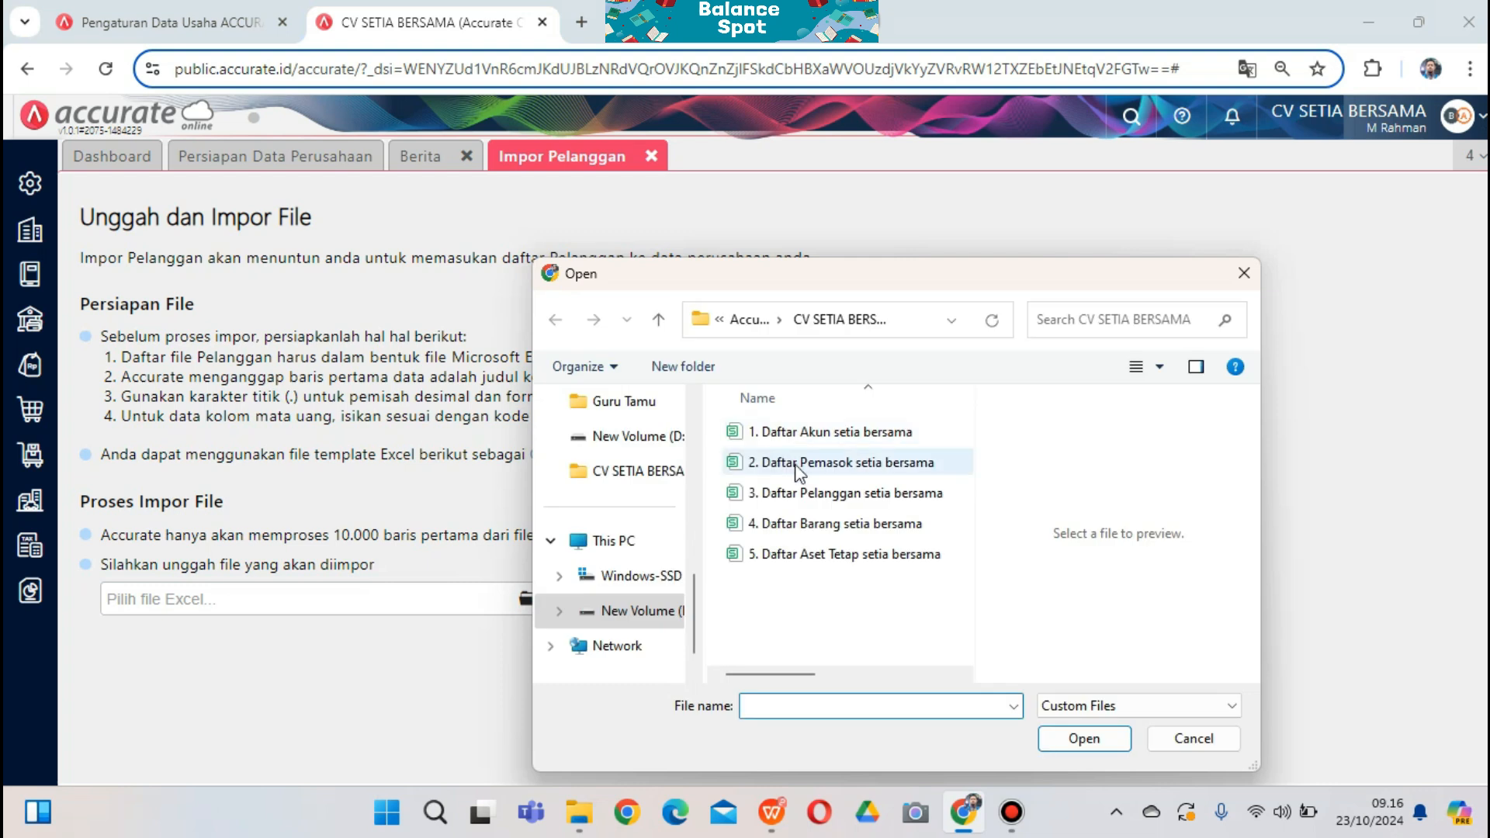
pyautogui.click(815, 494)
pyautogui.click(1102, 739)
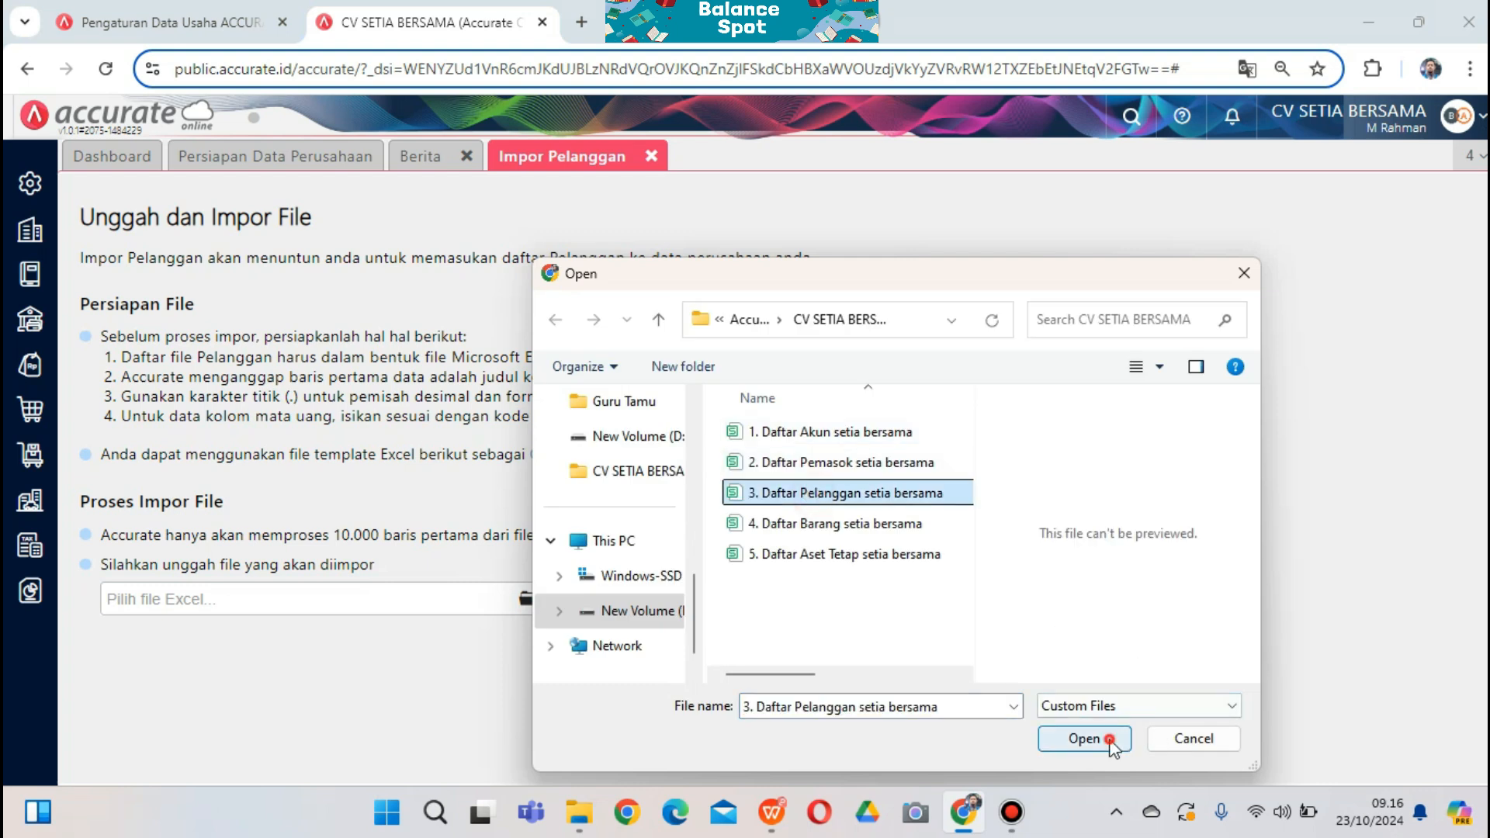
pyautogui.click(711, 599)
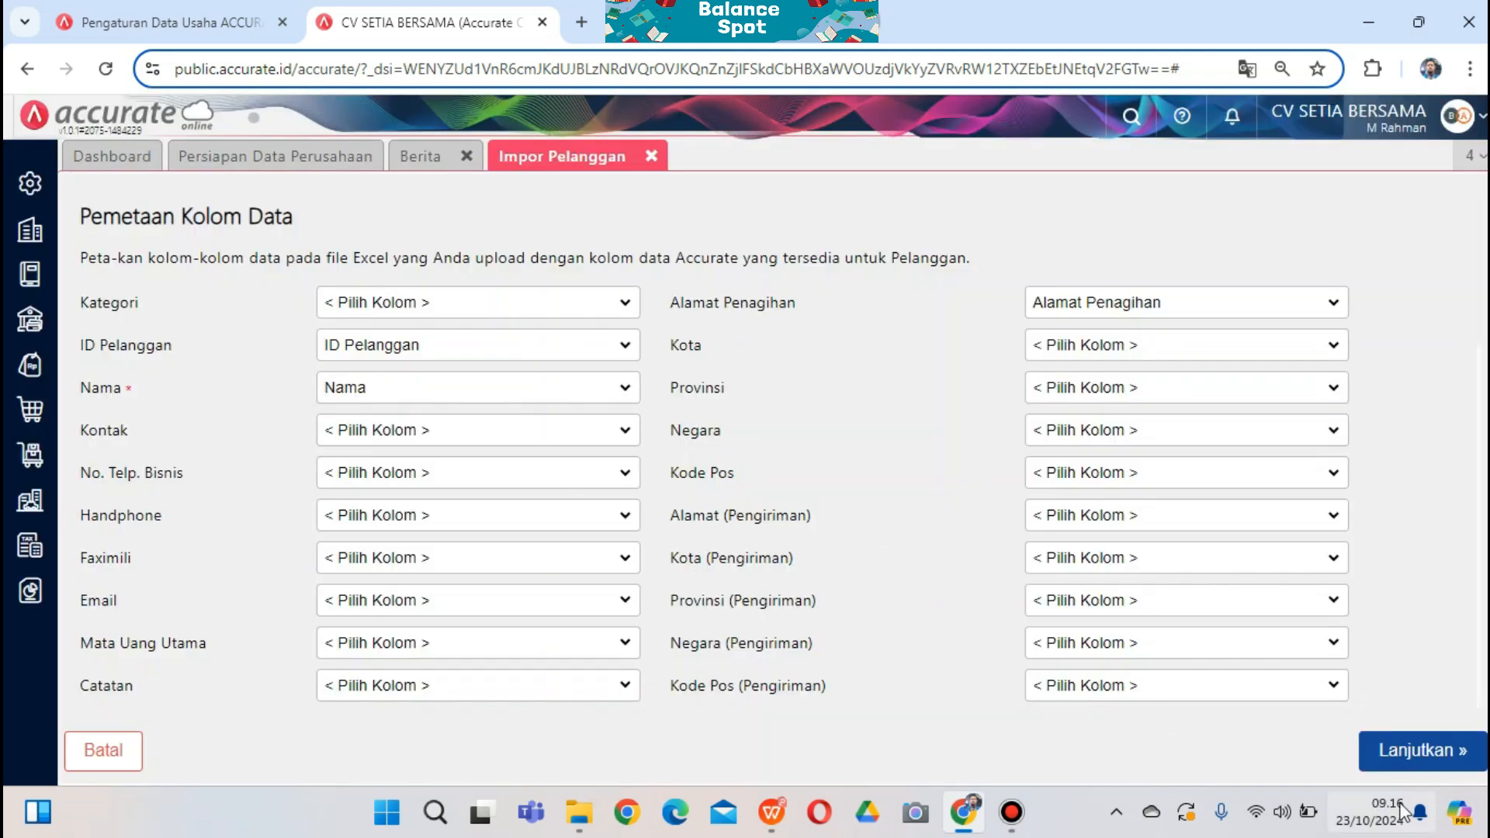
pyautogui.click(1407, 753)
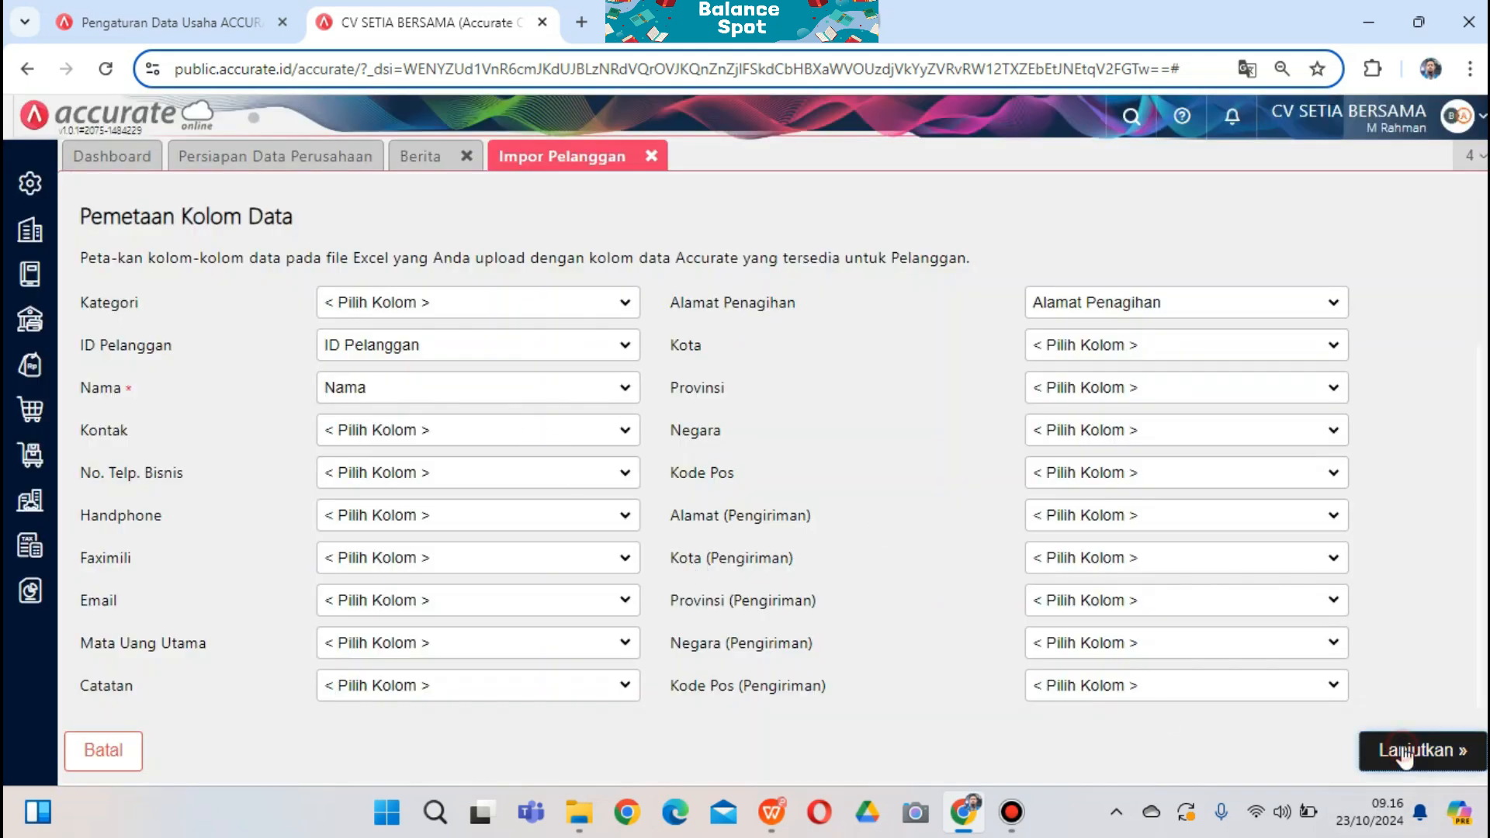
pyautogui.click(89, 265)
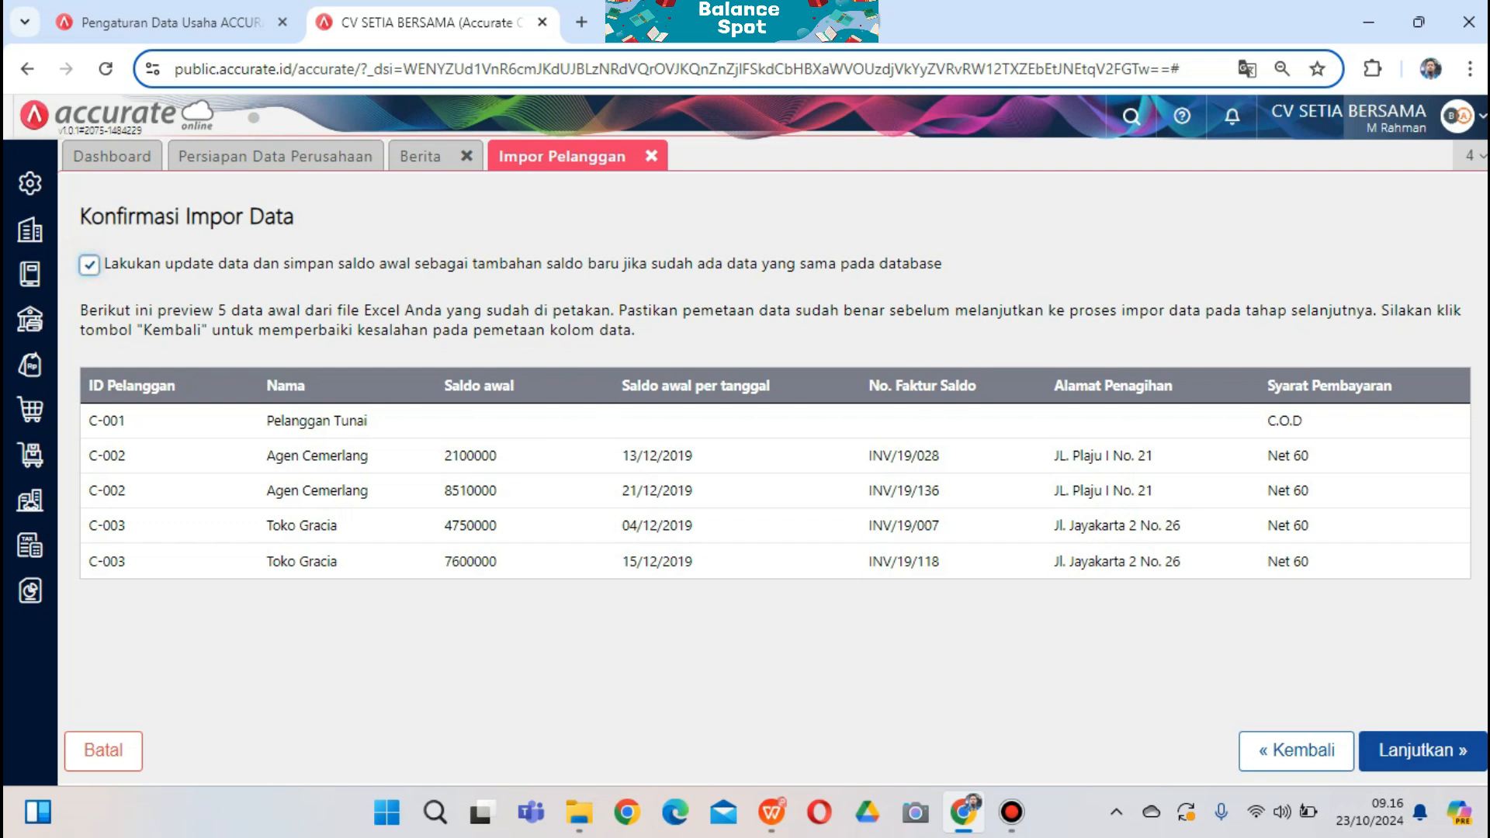
pyautogui.click(1389, 752)
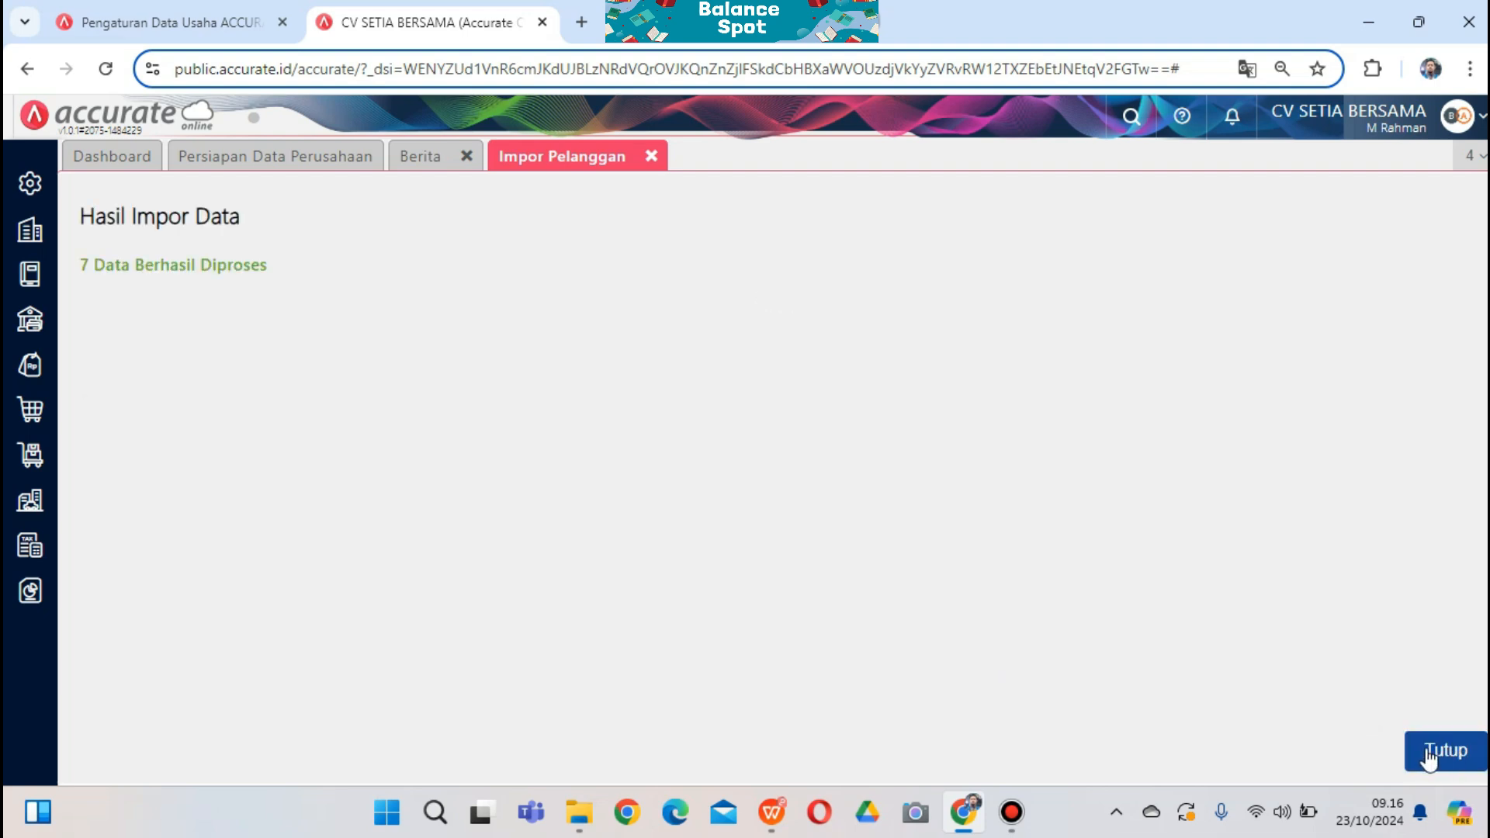
pyautogui.click(1430, 759)
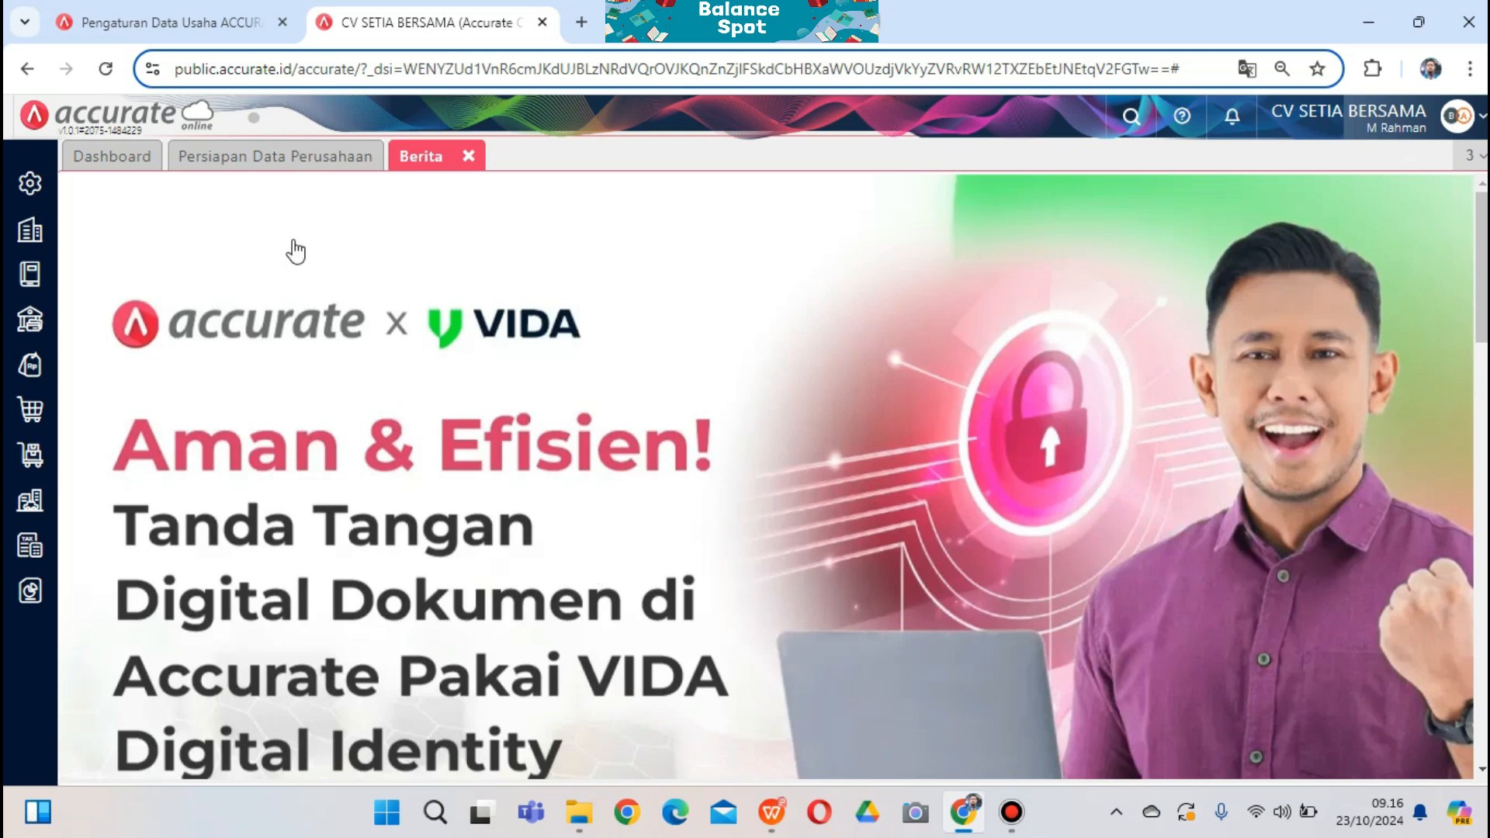
# Import suppliers from 2. Daftar Pemasok setia bersama, then reopen the Persiapan Data Perusahaan page
pyautogui.click(312, 158)
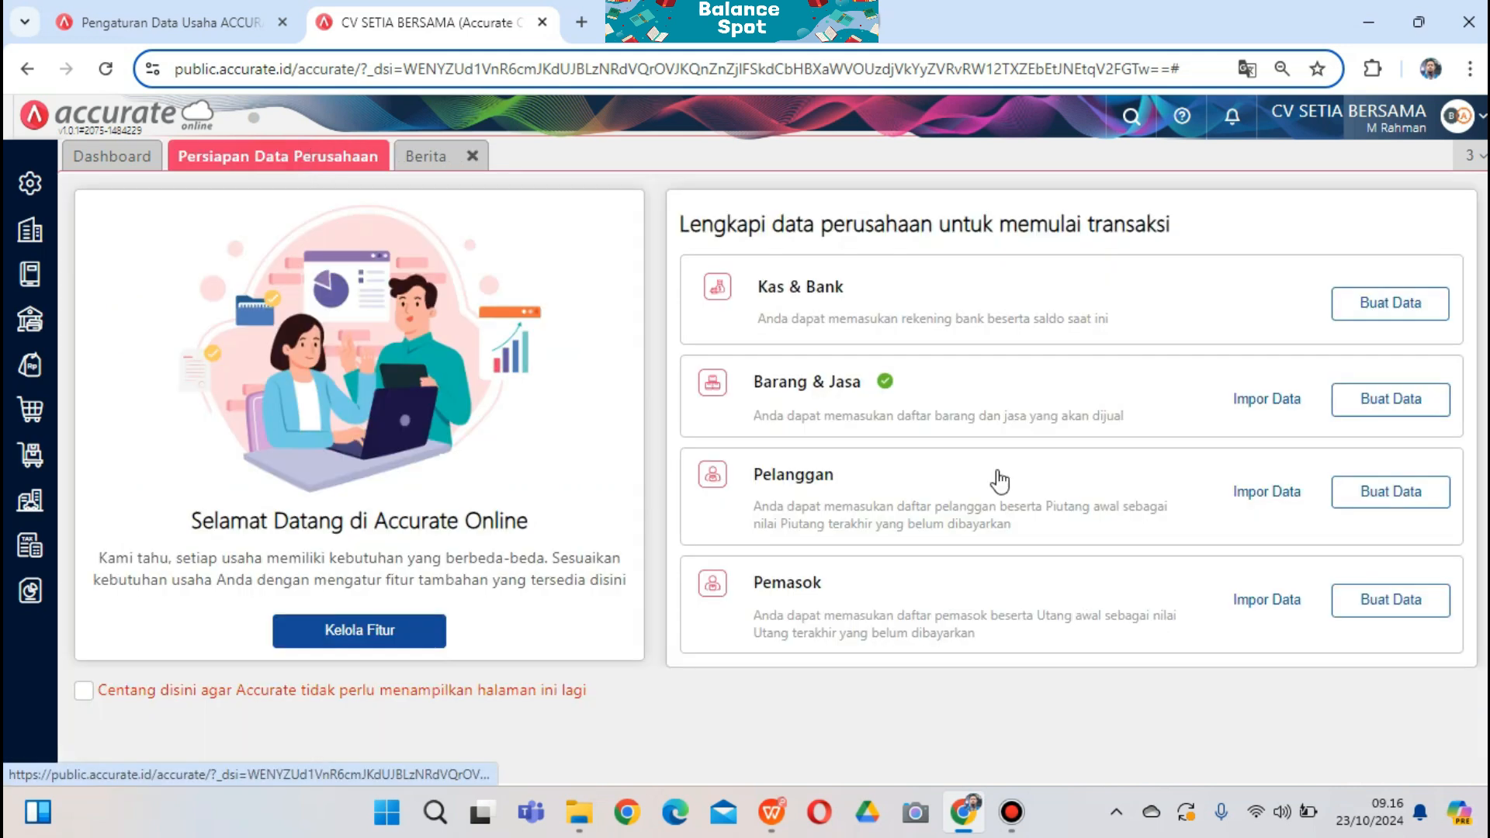
pyautogui.click(1271, 603)
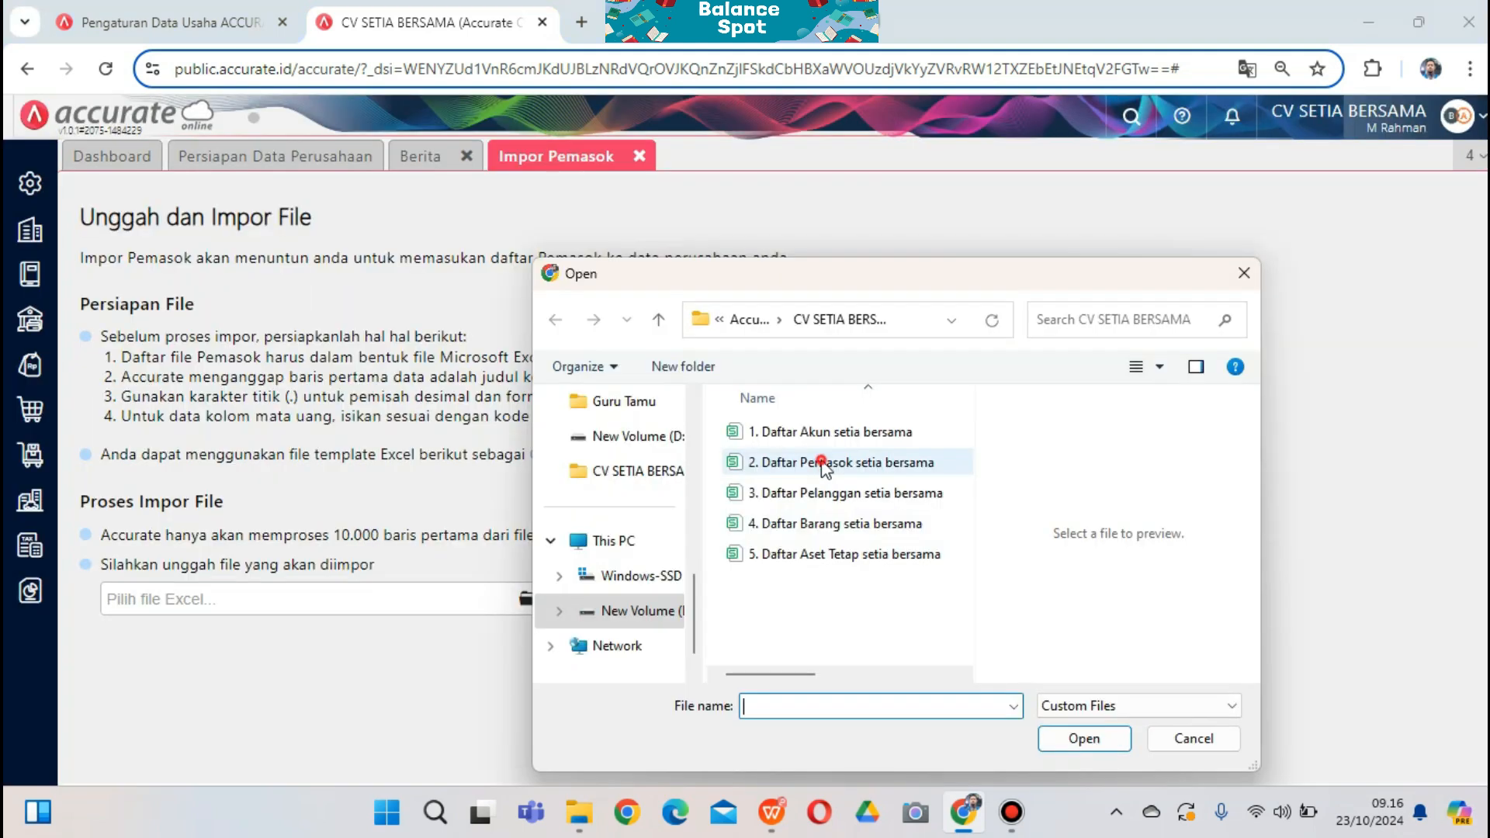
pyautogui.click(822, 463)
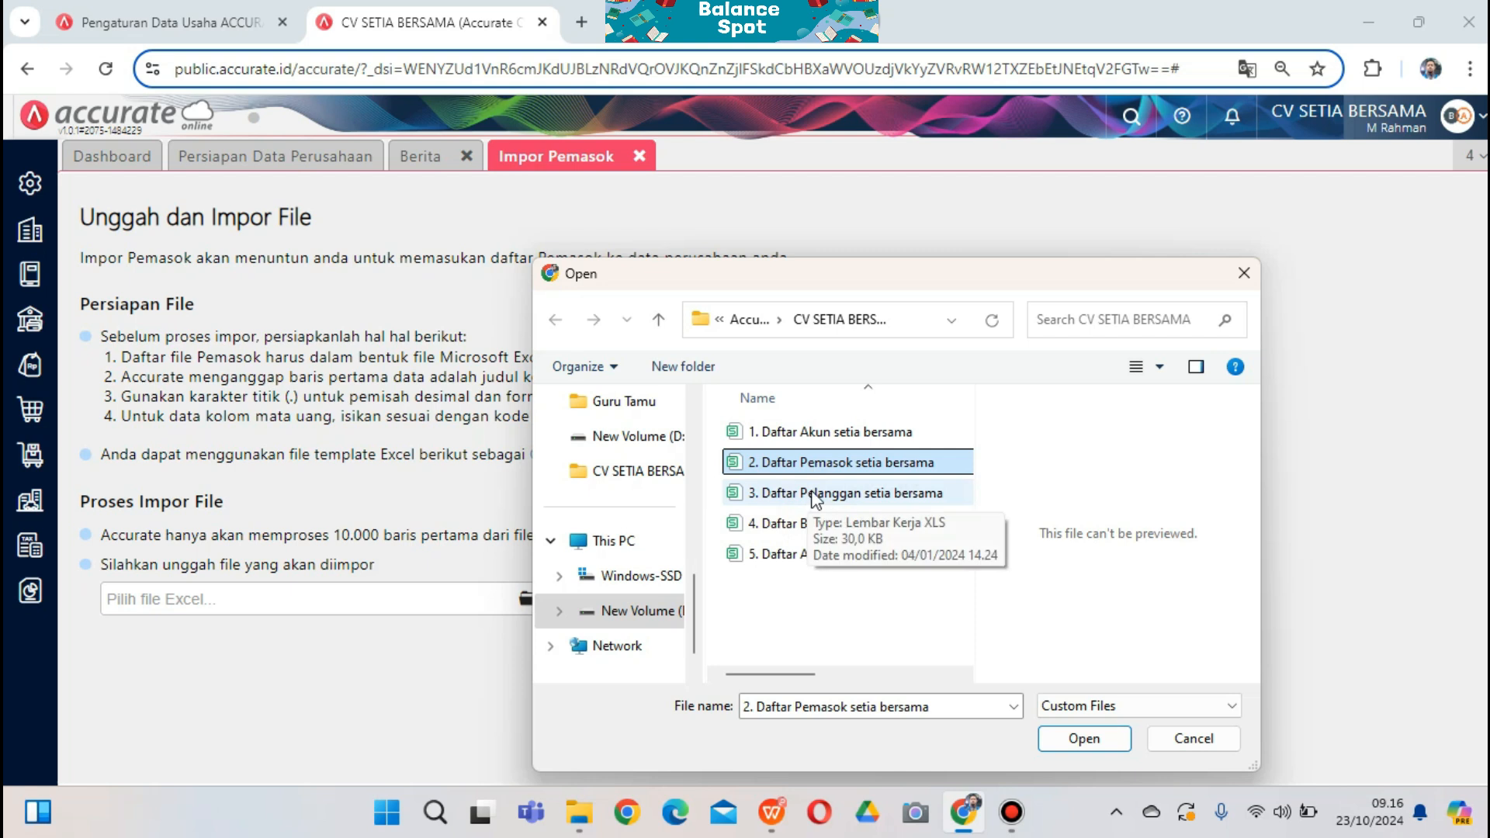
pyautogui.click(1090, 740)
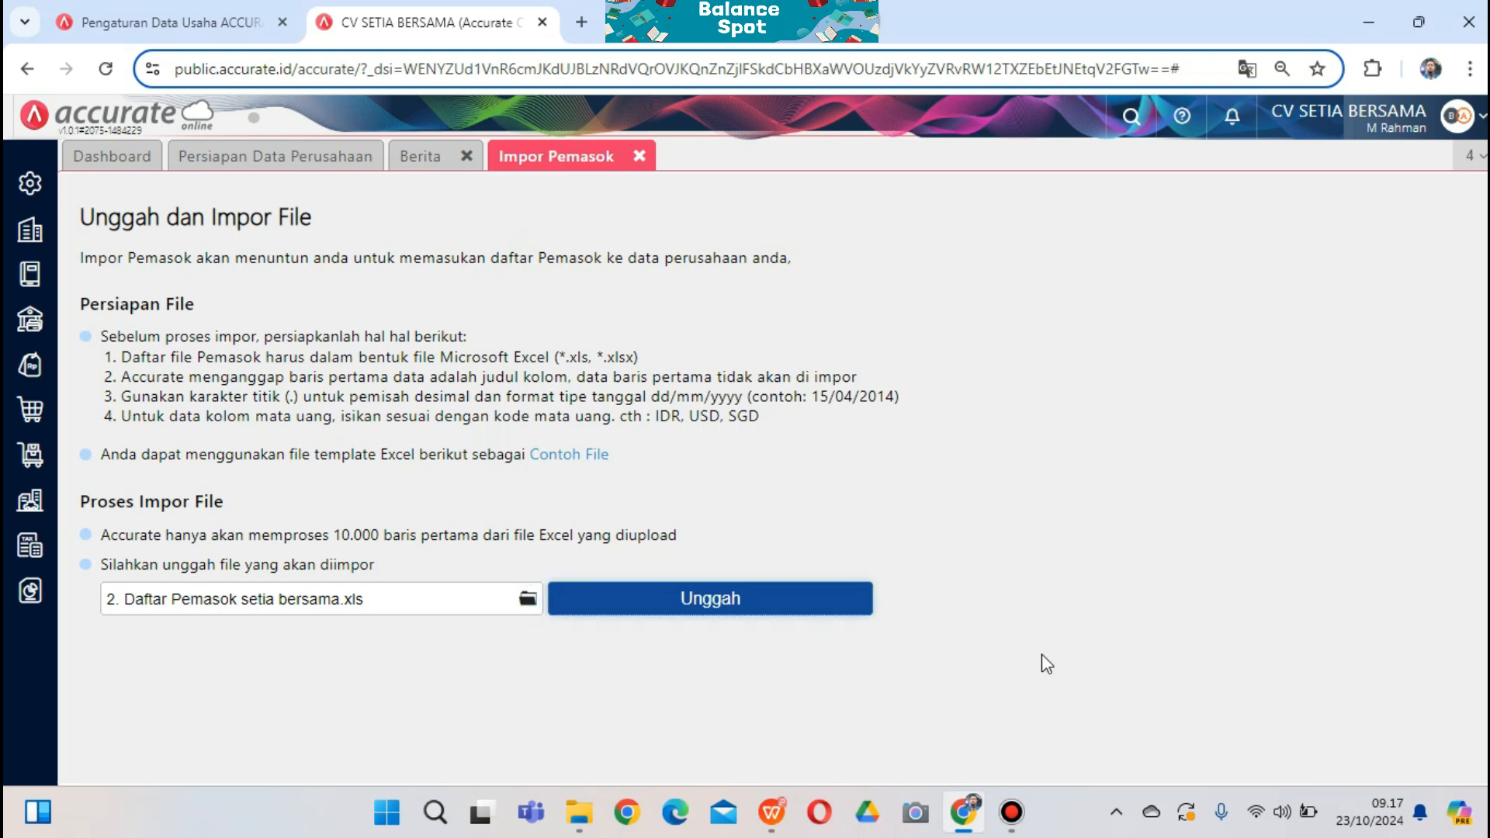
pyautogui.click(1382, 745)
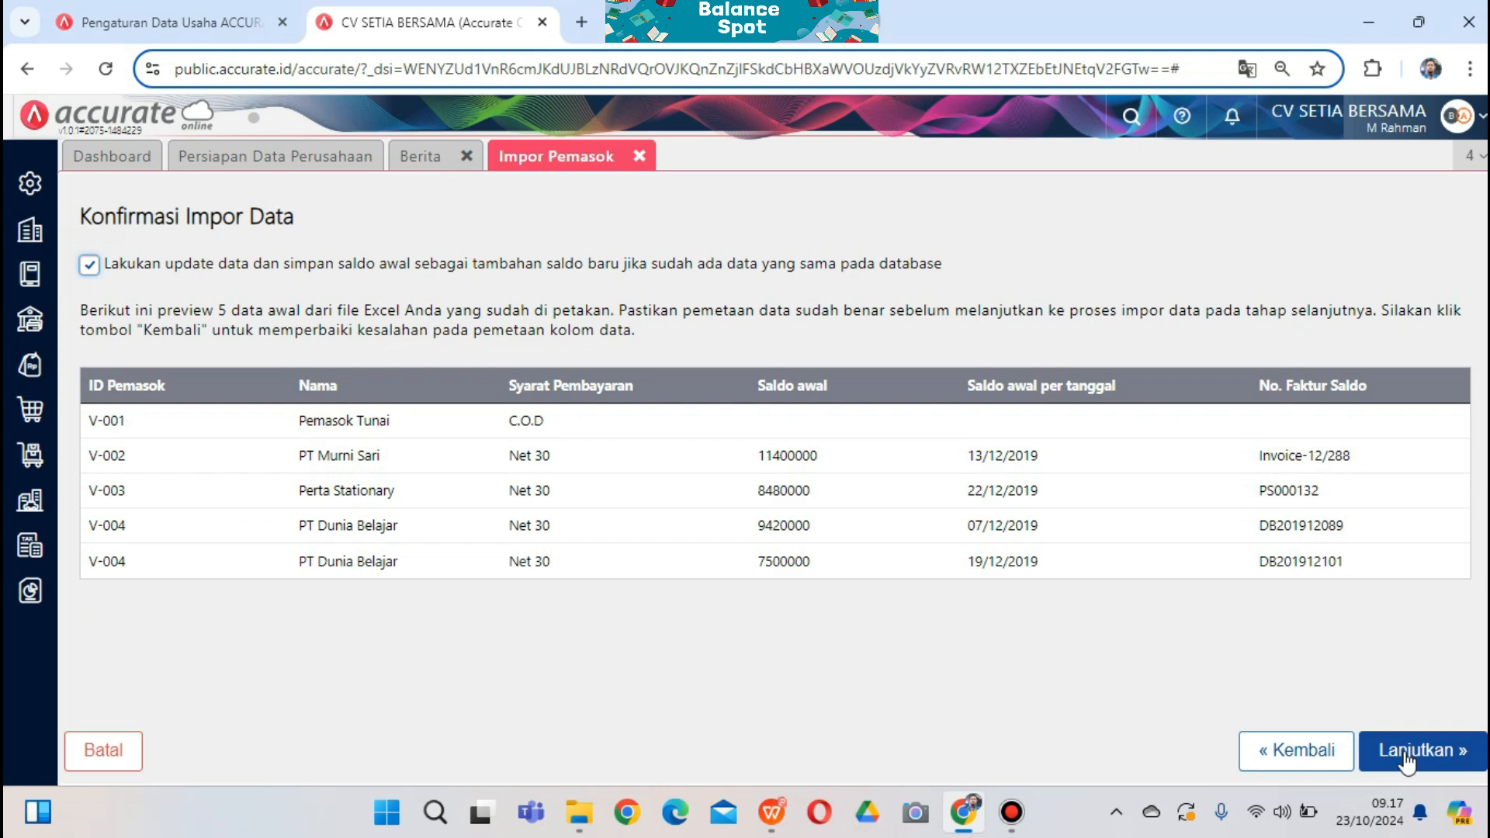
pyautogui.click(1403, 754)
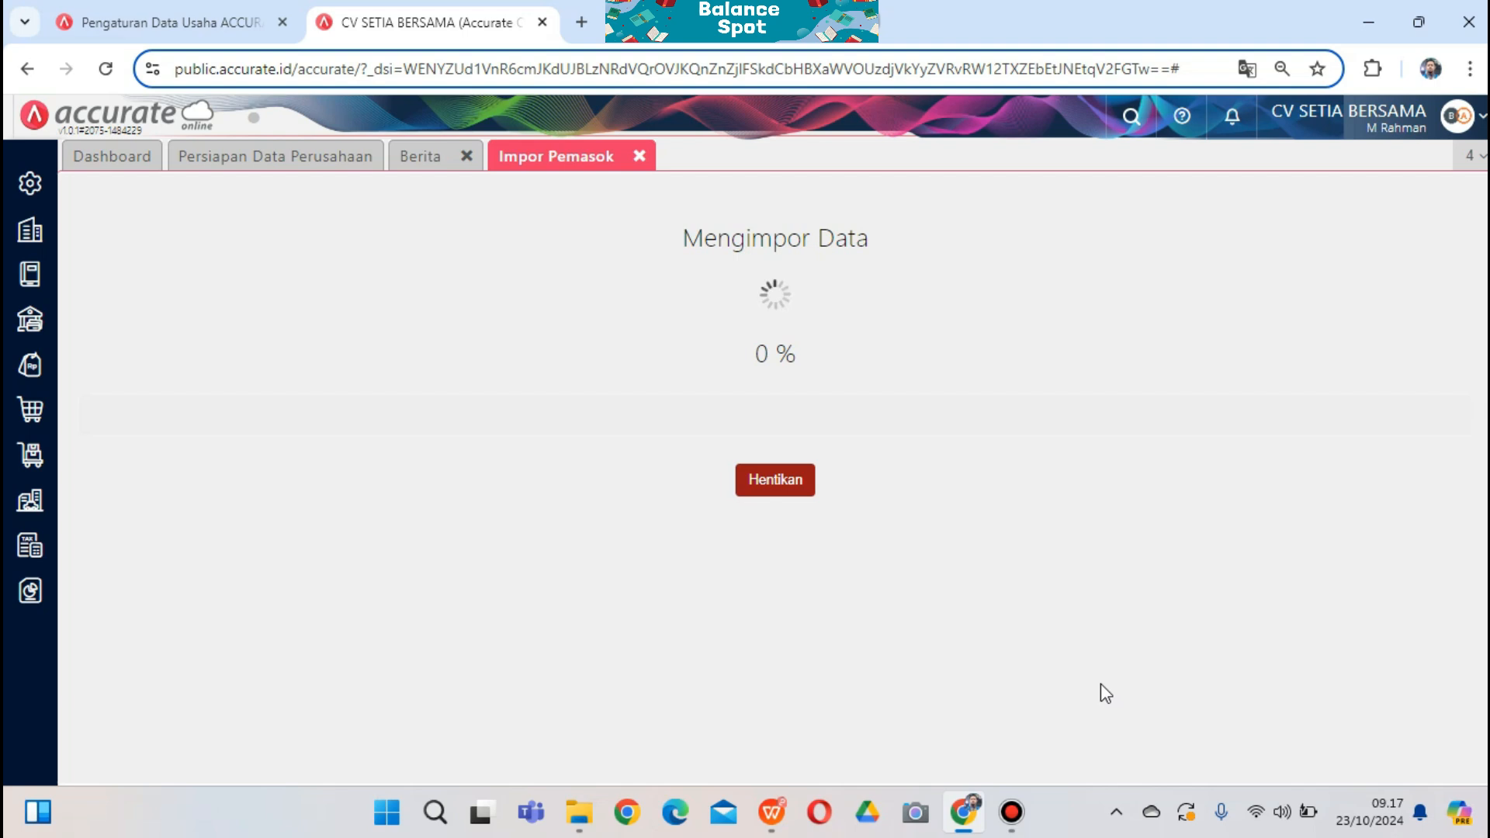
pyautogui.click(1436, 752)
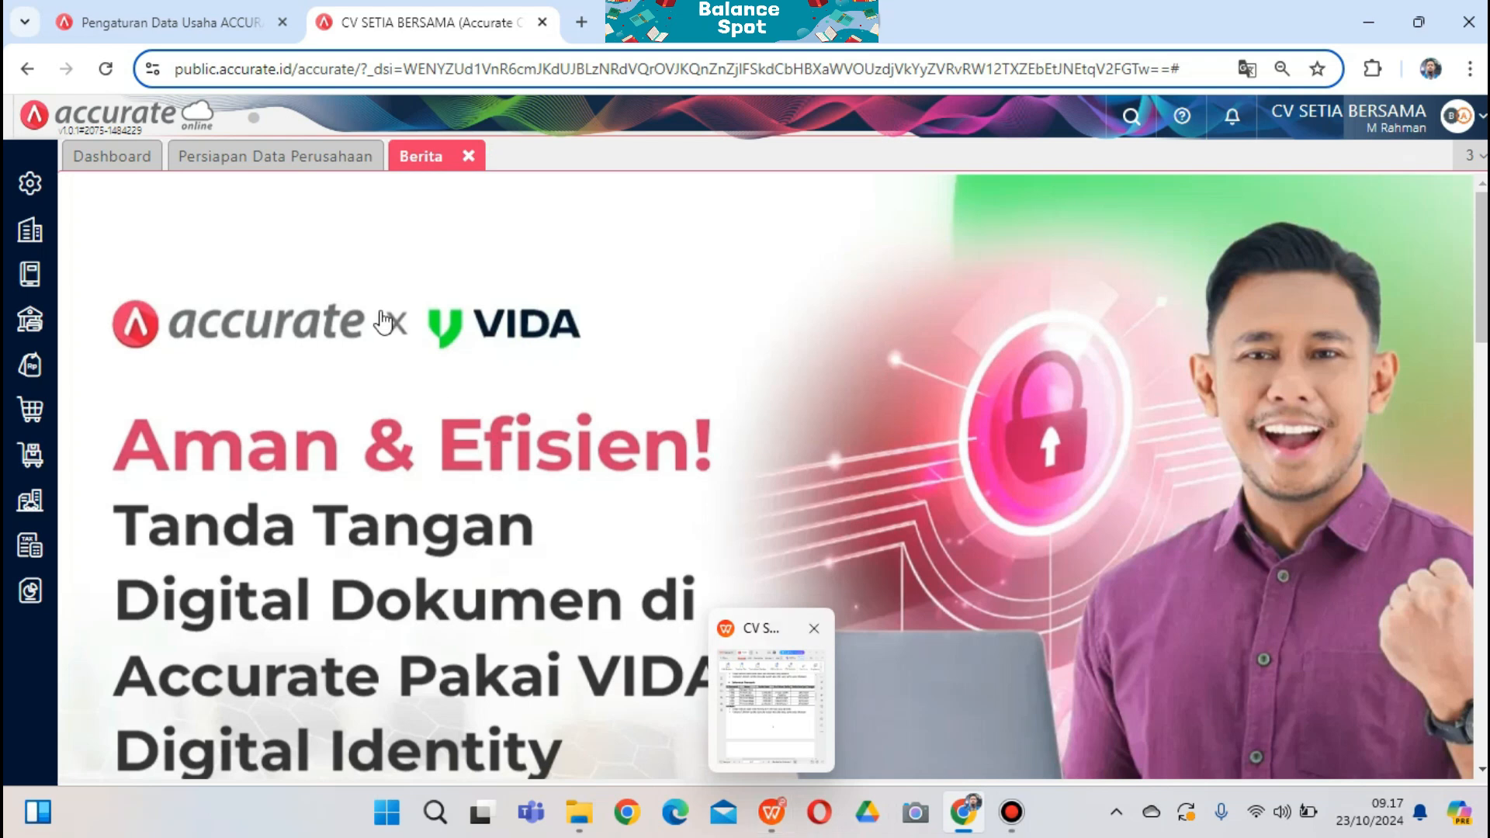
pyautogui.click(289, 140)
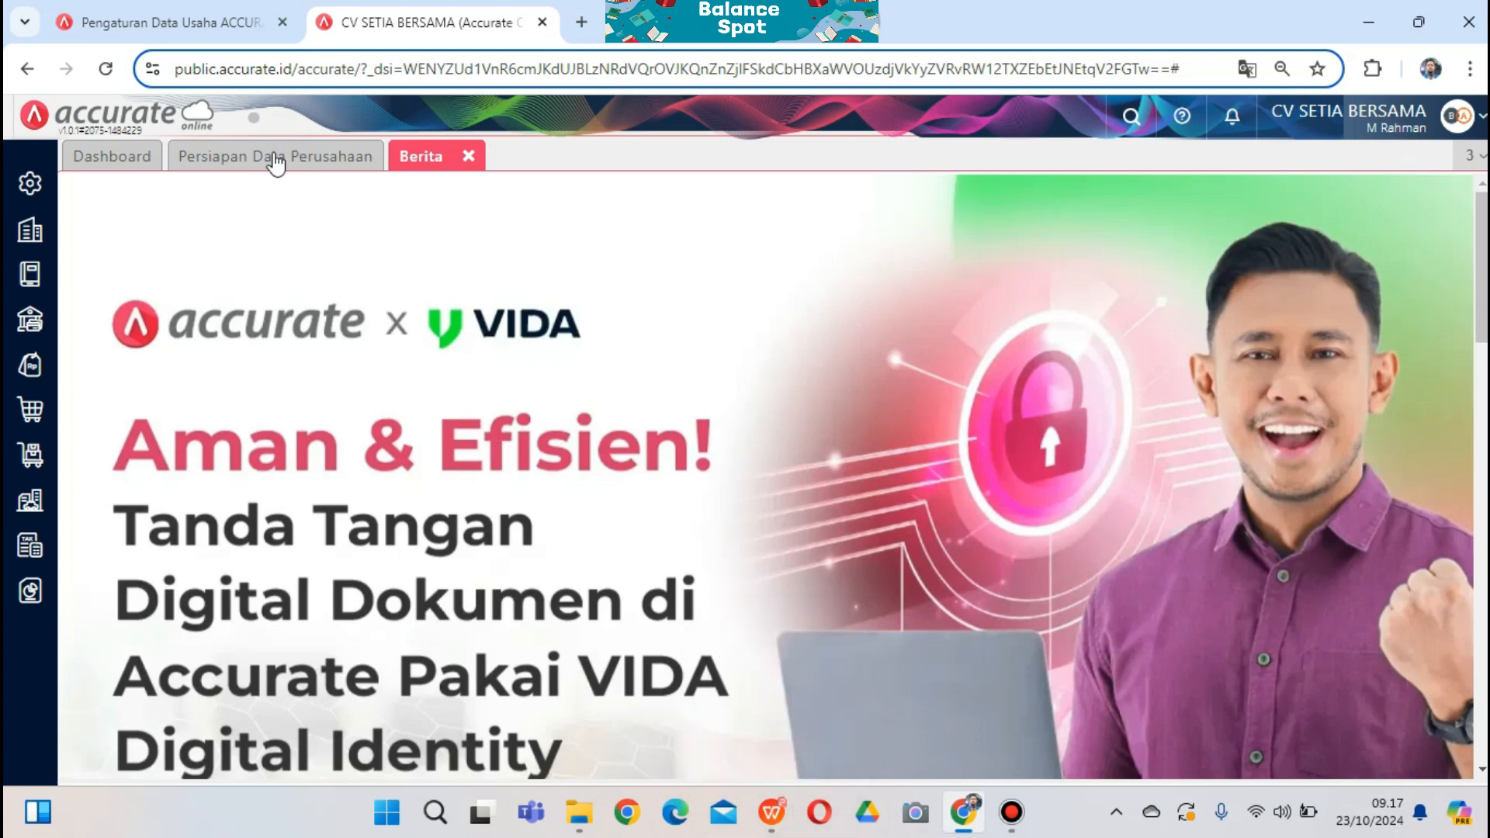
pyautogui.click(273, 155)
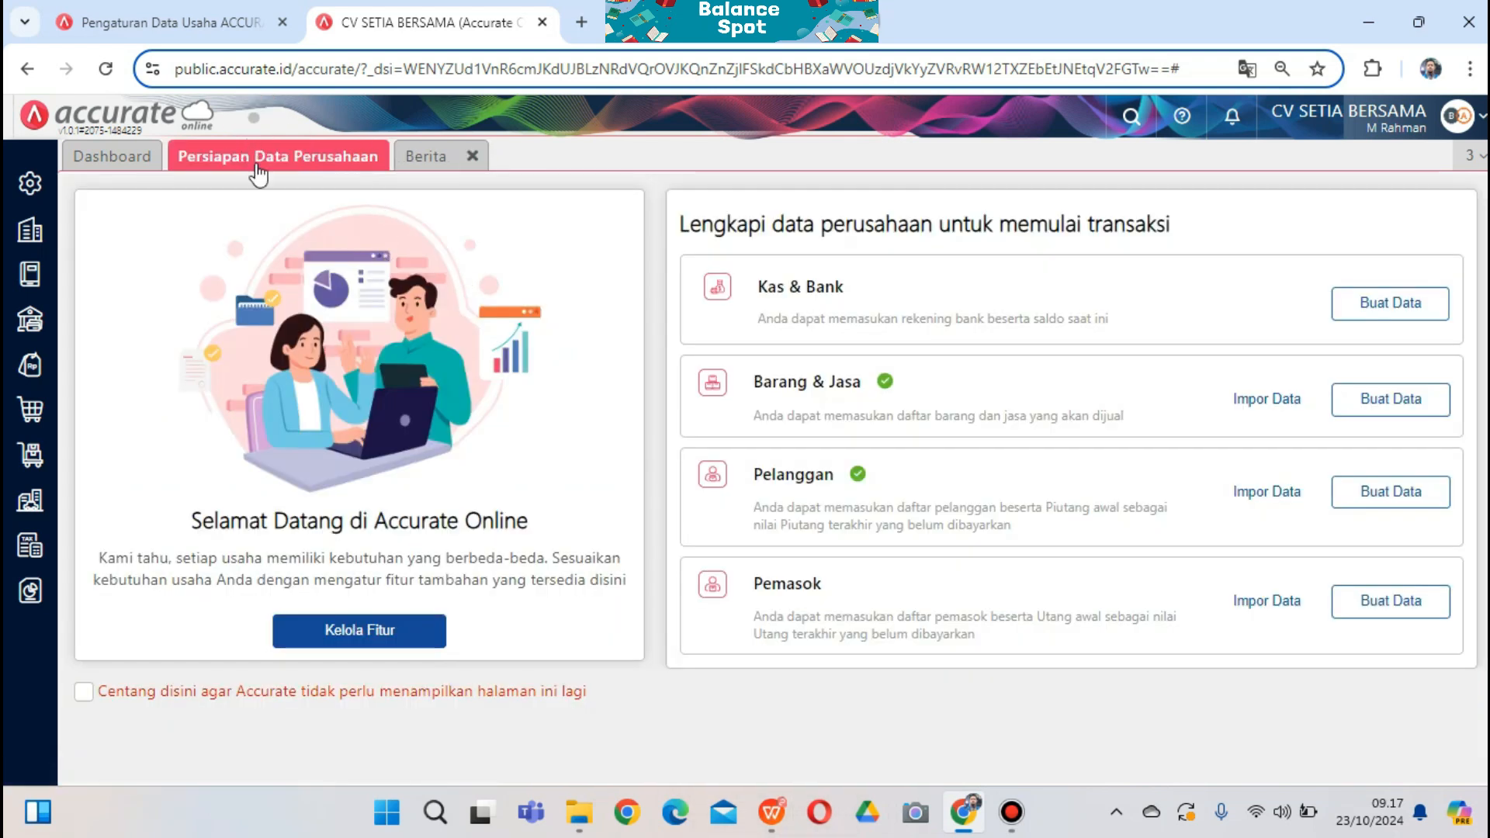
# Scroll the case PDF to Informasi Aset Tetap and mark the instruction on adding asset categories
pyautogui.click(771, 812)
pyautogui.scroll(-5, 975, 575)
pyautogui.scroll(-7, 975, 571)
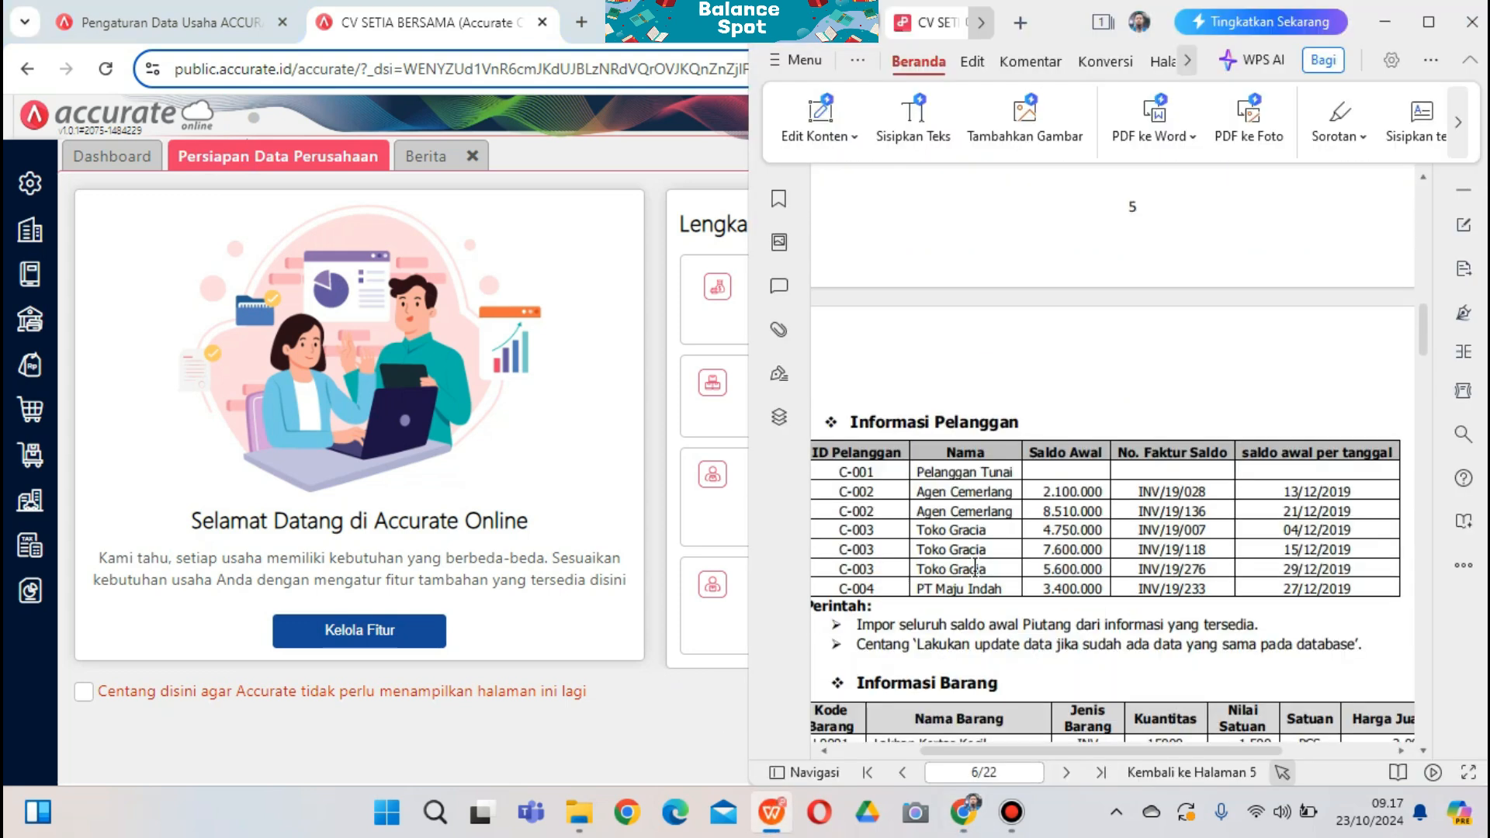
pyautogui.scroll(-3, 975, 570)
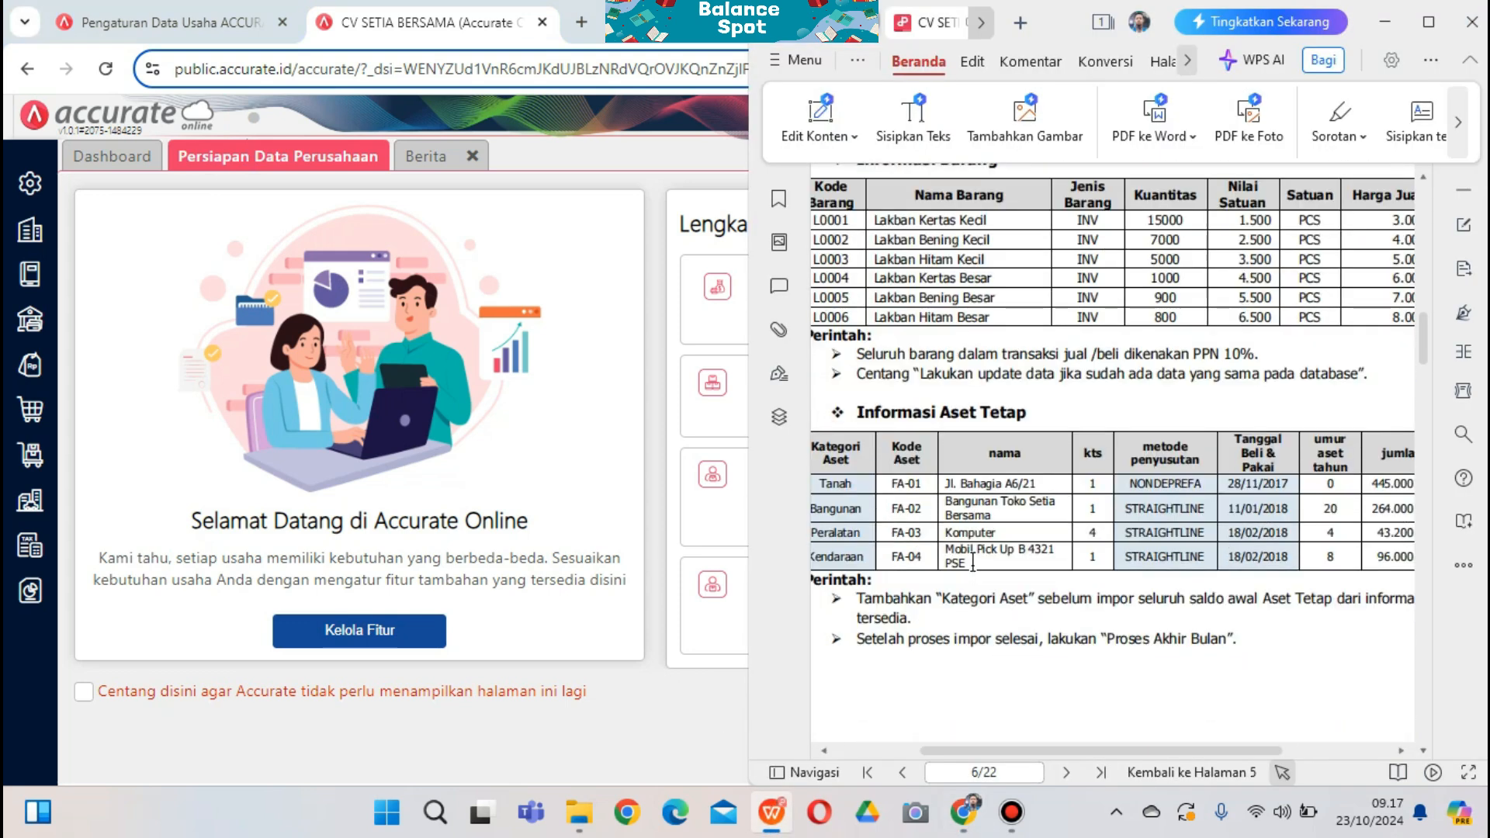
pyautogui.scroll(-1, 970, 560)
pyautogui.moveTo(1092, 749); pyautogui.dragTo(1046, 747)
pyautogui.moveTo(864, 532); pyautogui.dragTo(957, 575)
pyautogui.click(1152, 673)
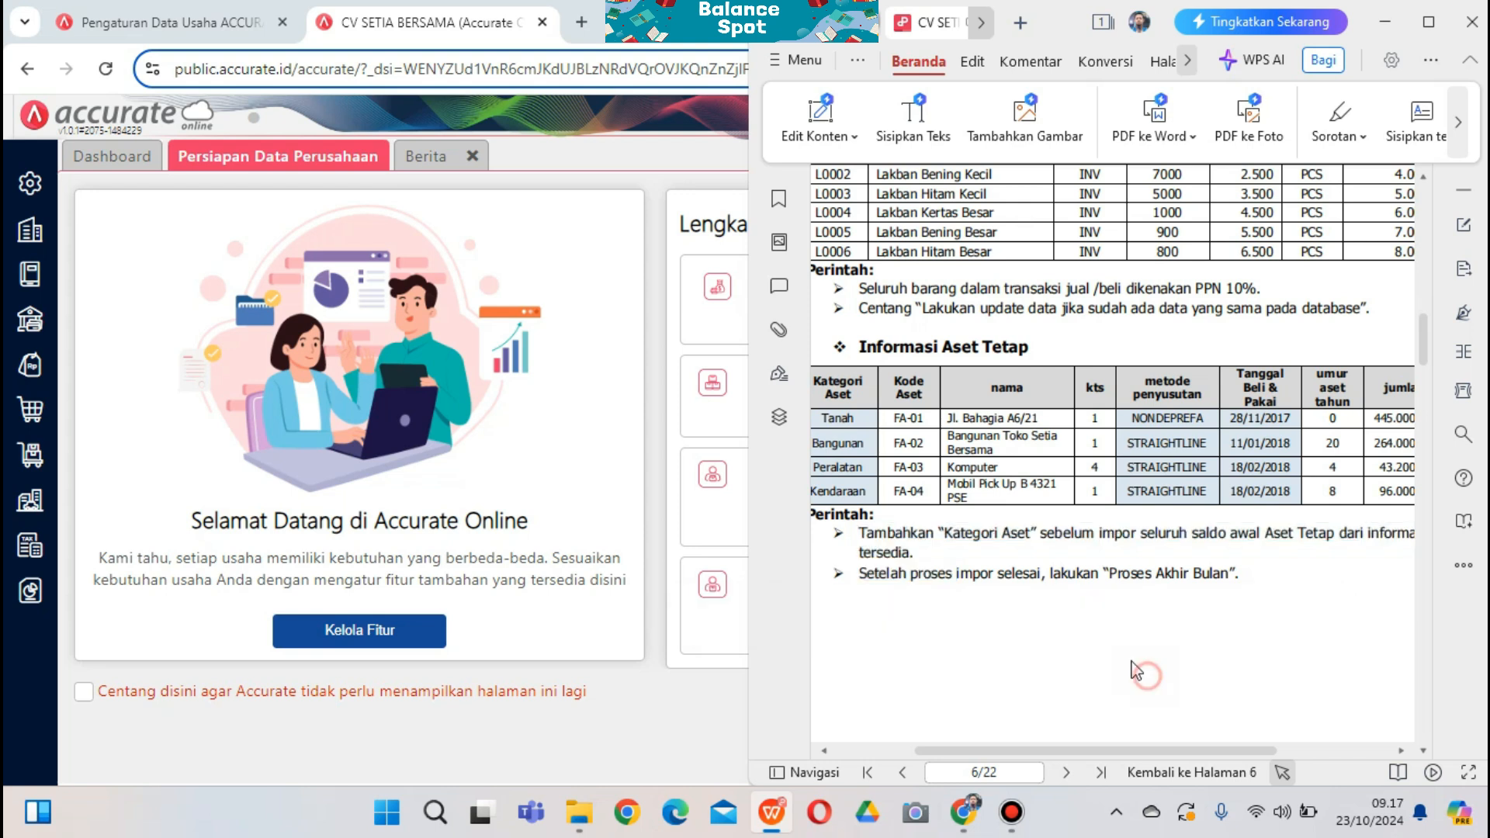
# Shift the PDF view to show the full table and check the Kategori Aset column
pyautogui.scroll(-10, 1061, 617)
pyautogui.scroll(6, 1062, 624)
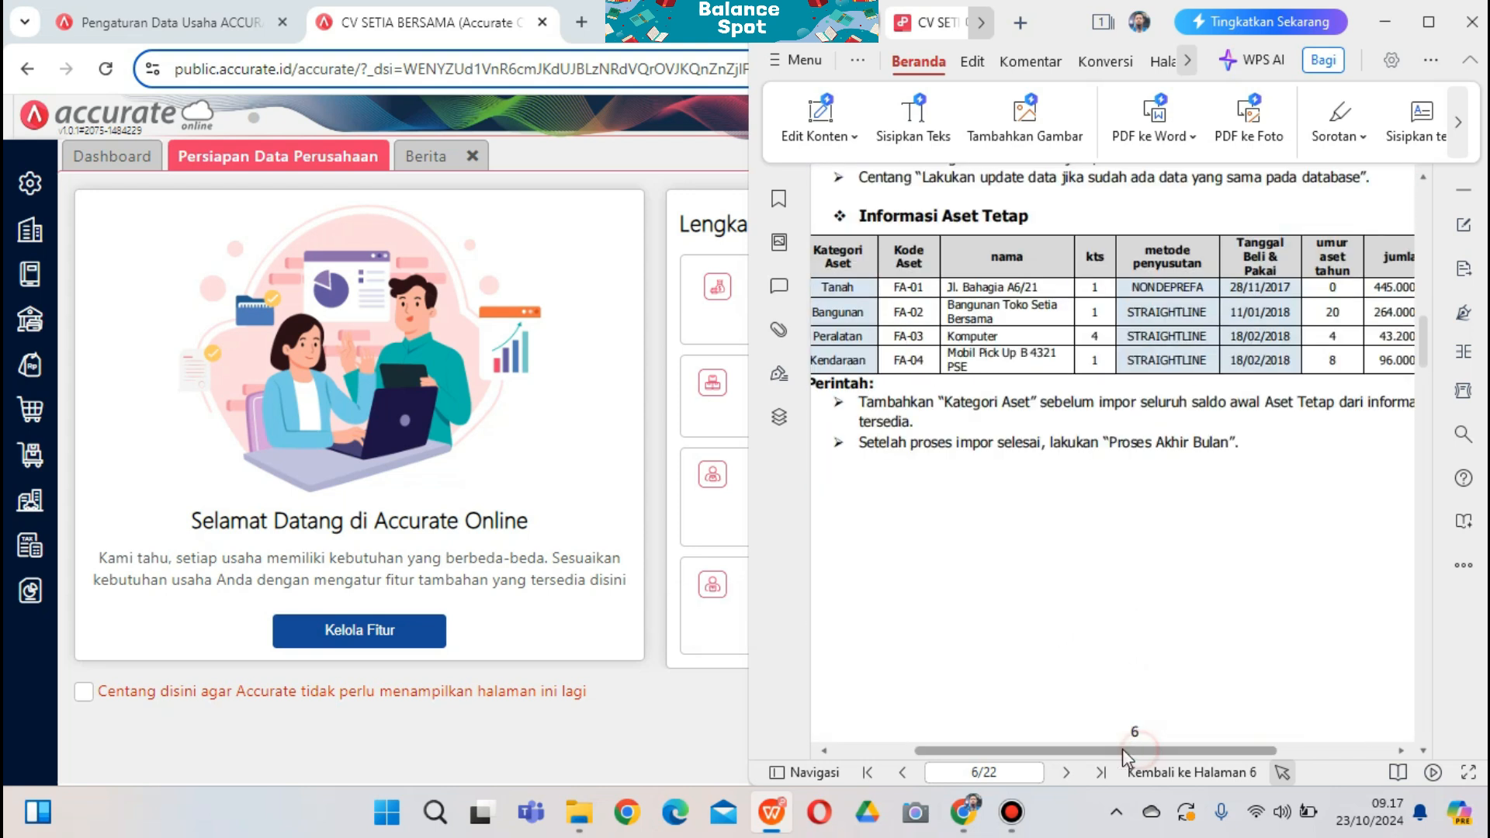
pyautogui.moveTo(1123, 750); pyautogui.dragTo(1092, 750)
pyautogui.moveTo(859, 249); pyautogui.dragTo(854, 252)
pyautogui.click(855, 253)
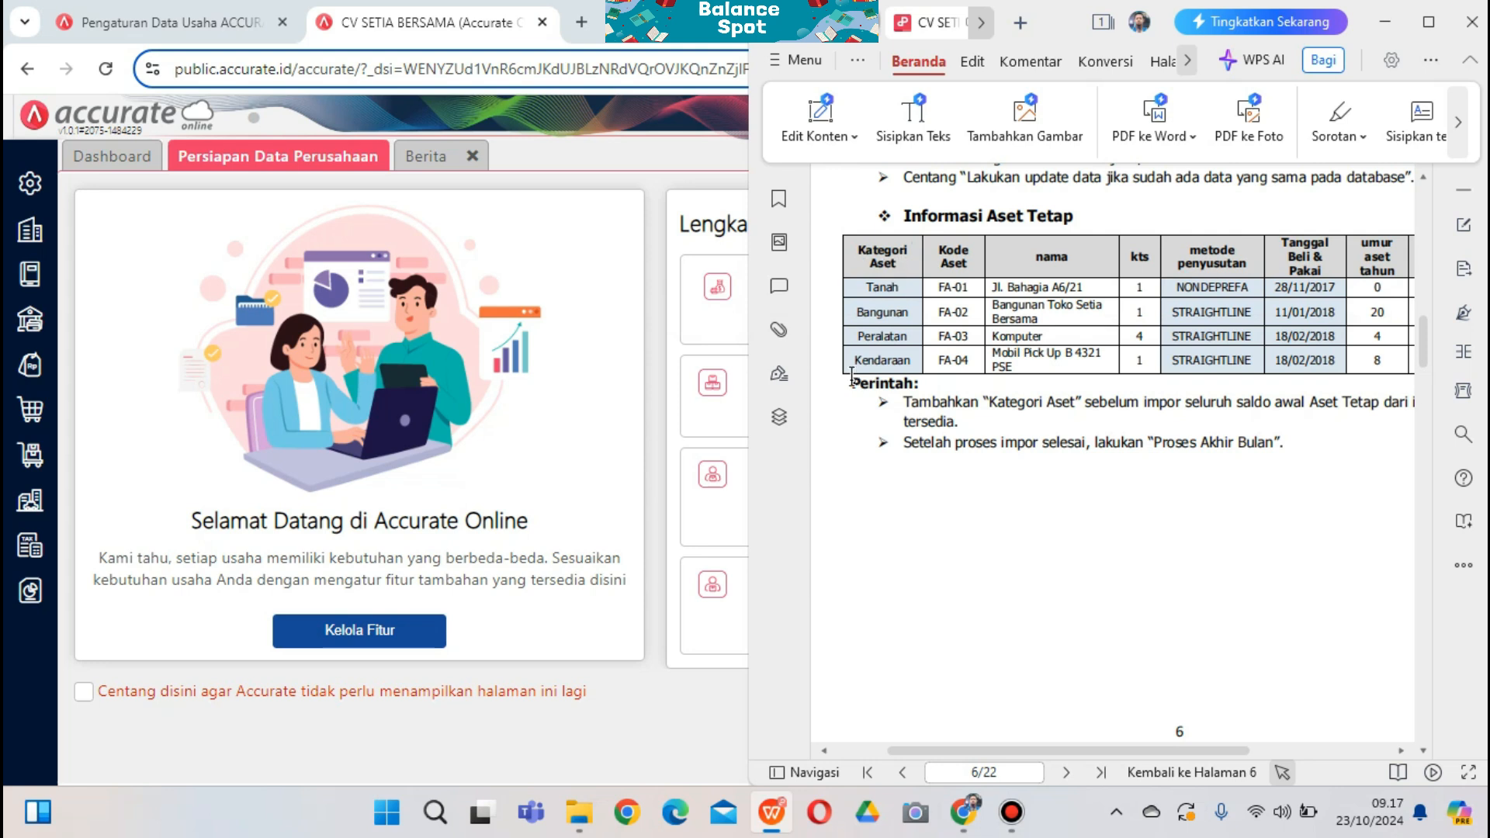
# Create and save the Tanah and Bangunan asset categories in Kategori Aset
pyautogui.click(41, 517)
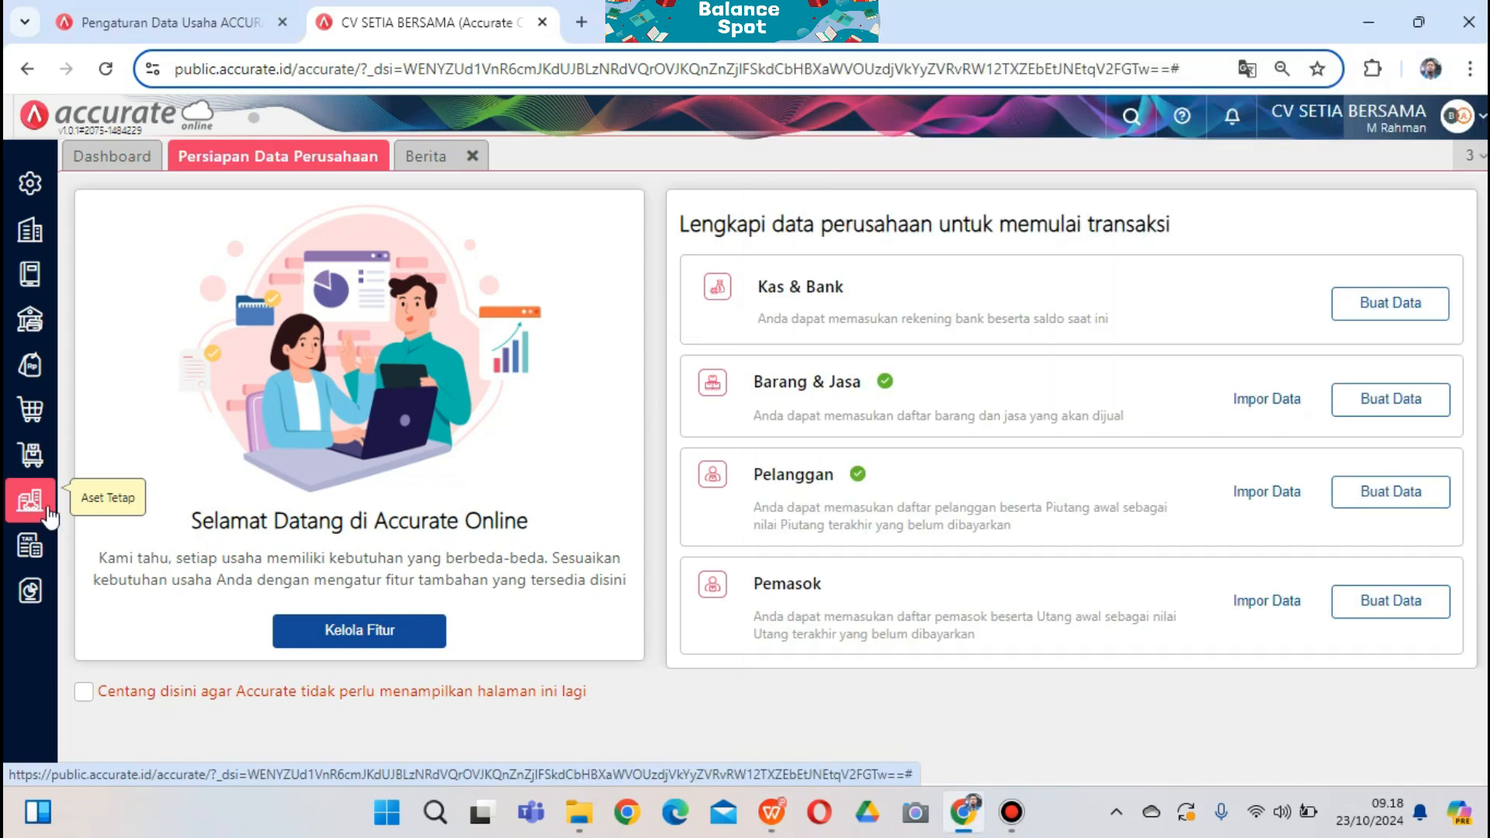
pyautogui.click(281, 473)
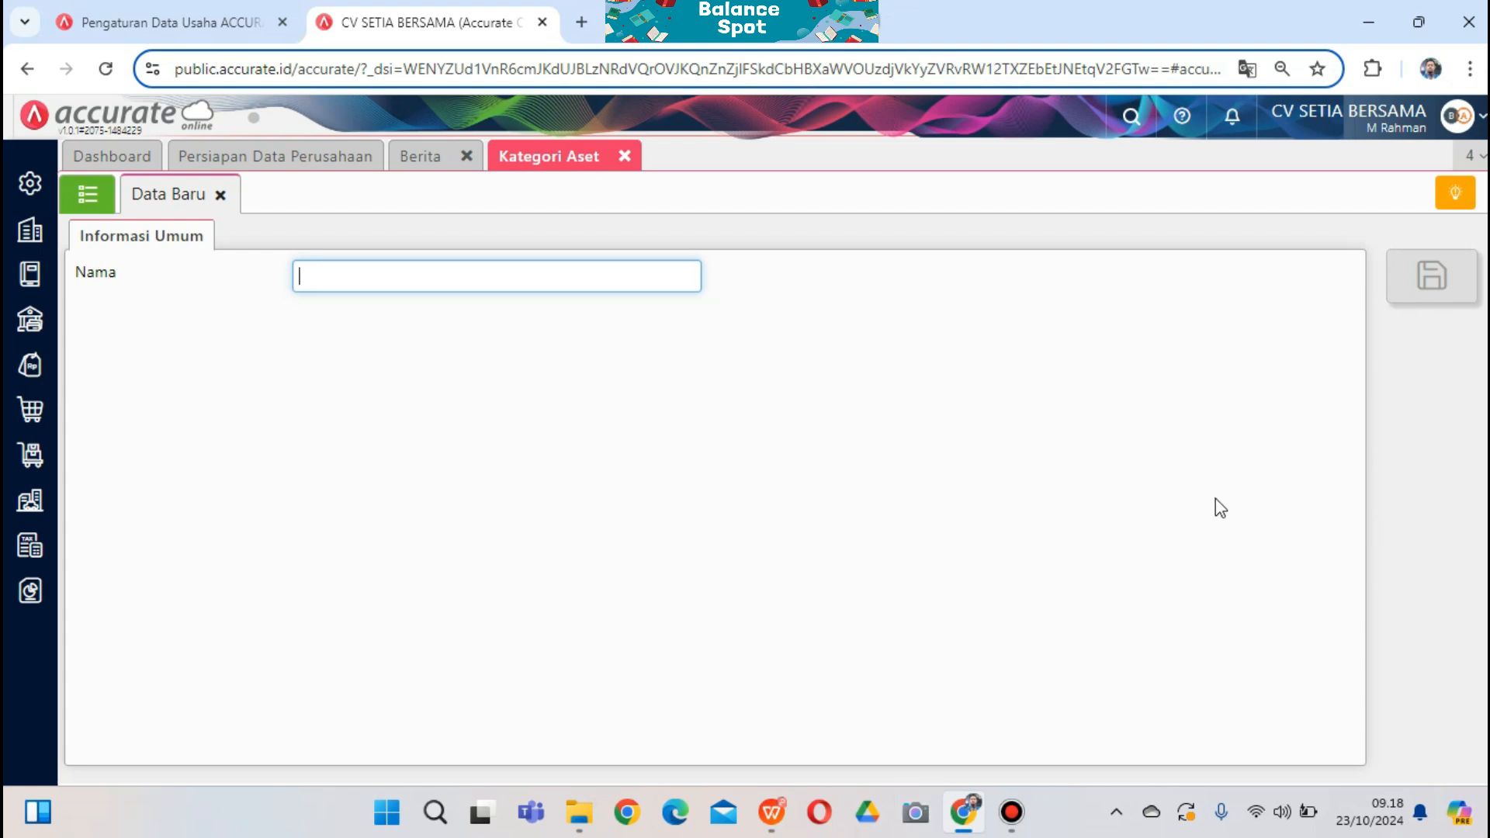
pyautogui.press('super+Down')
pyautogui.write('Ta')
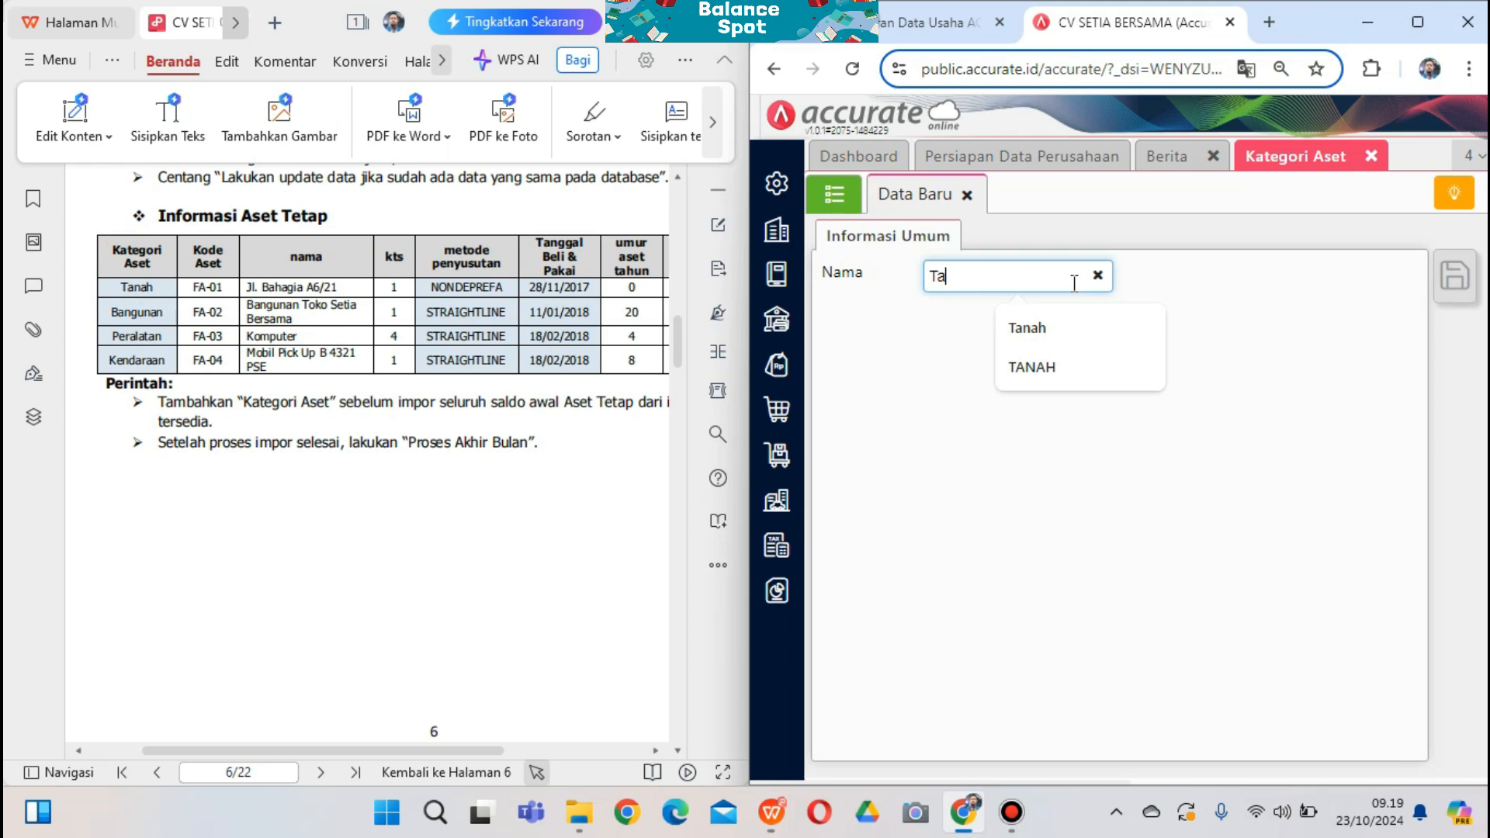
pyautogui.press('Down')
pyautogui.press('Return')
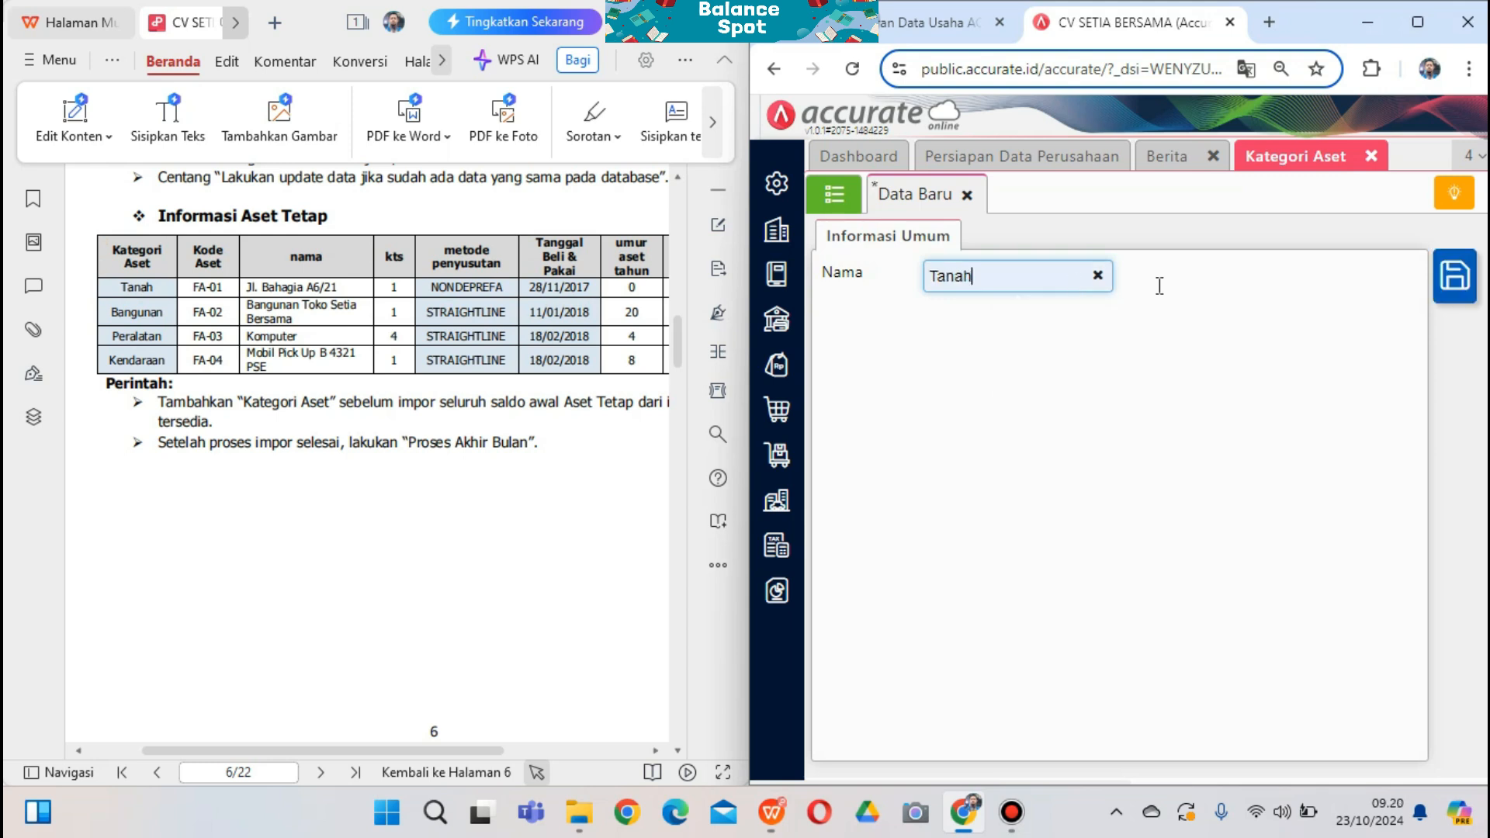
pyautogui.click(1464, 288)
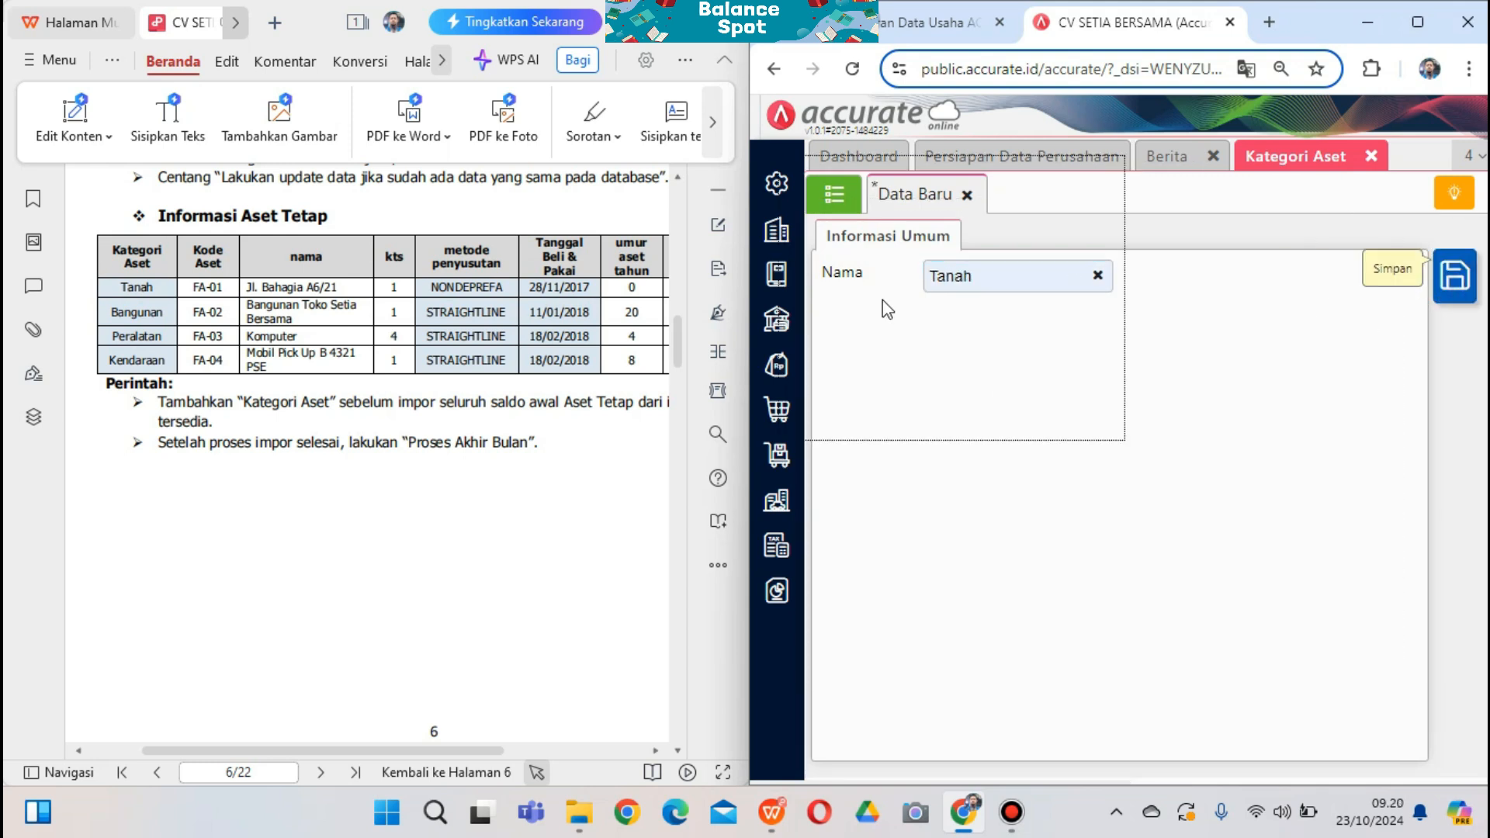
pyautogui.click(966, 276)
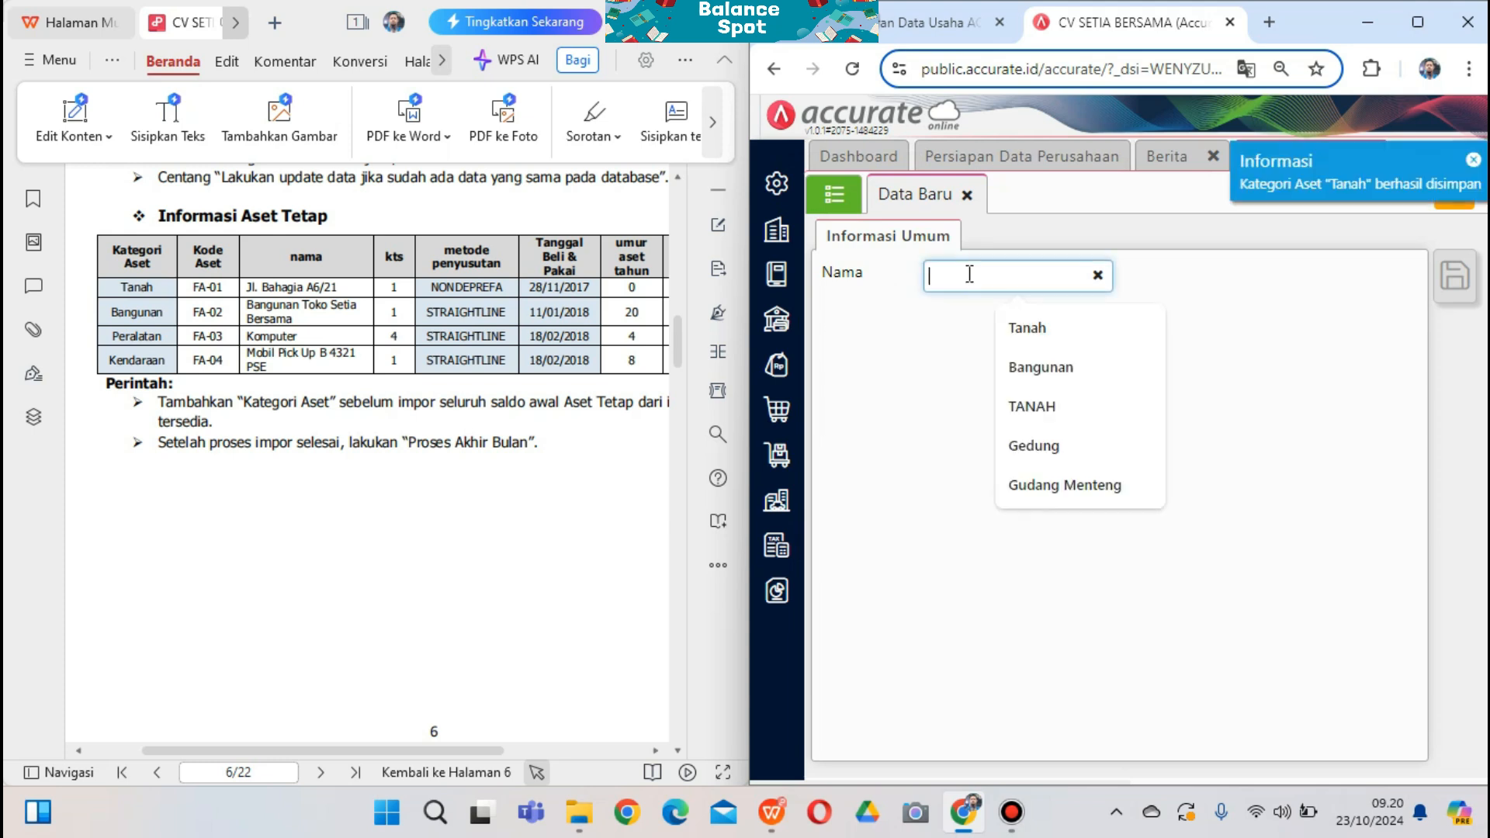
pyautogui.write('Bang')
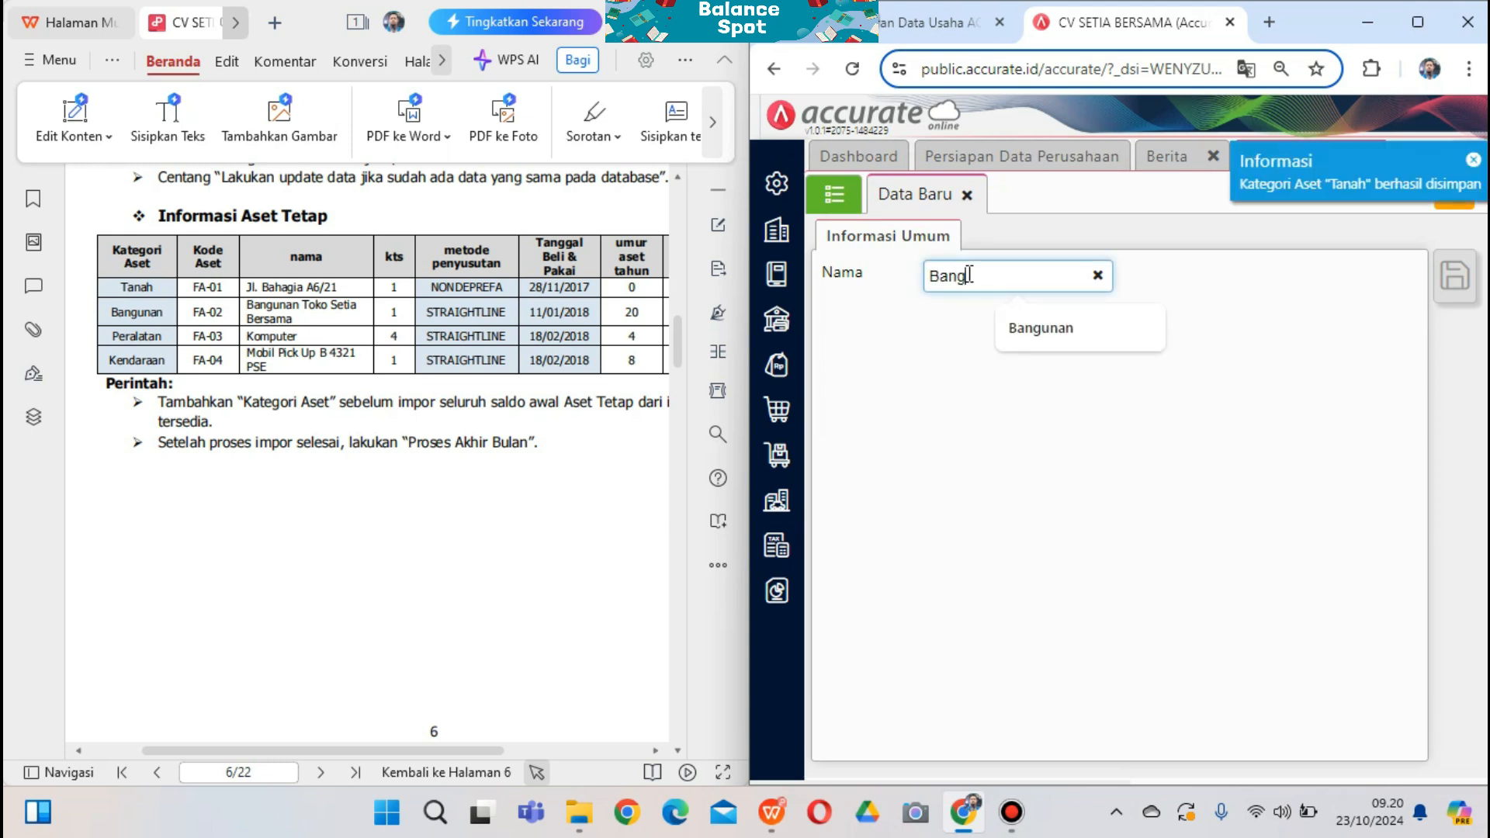
pyautogui.click(1058, 332)
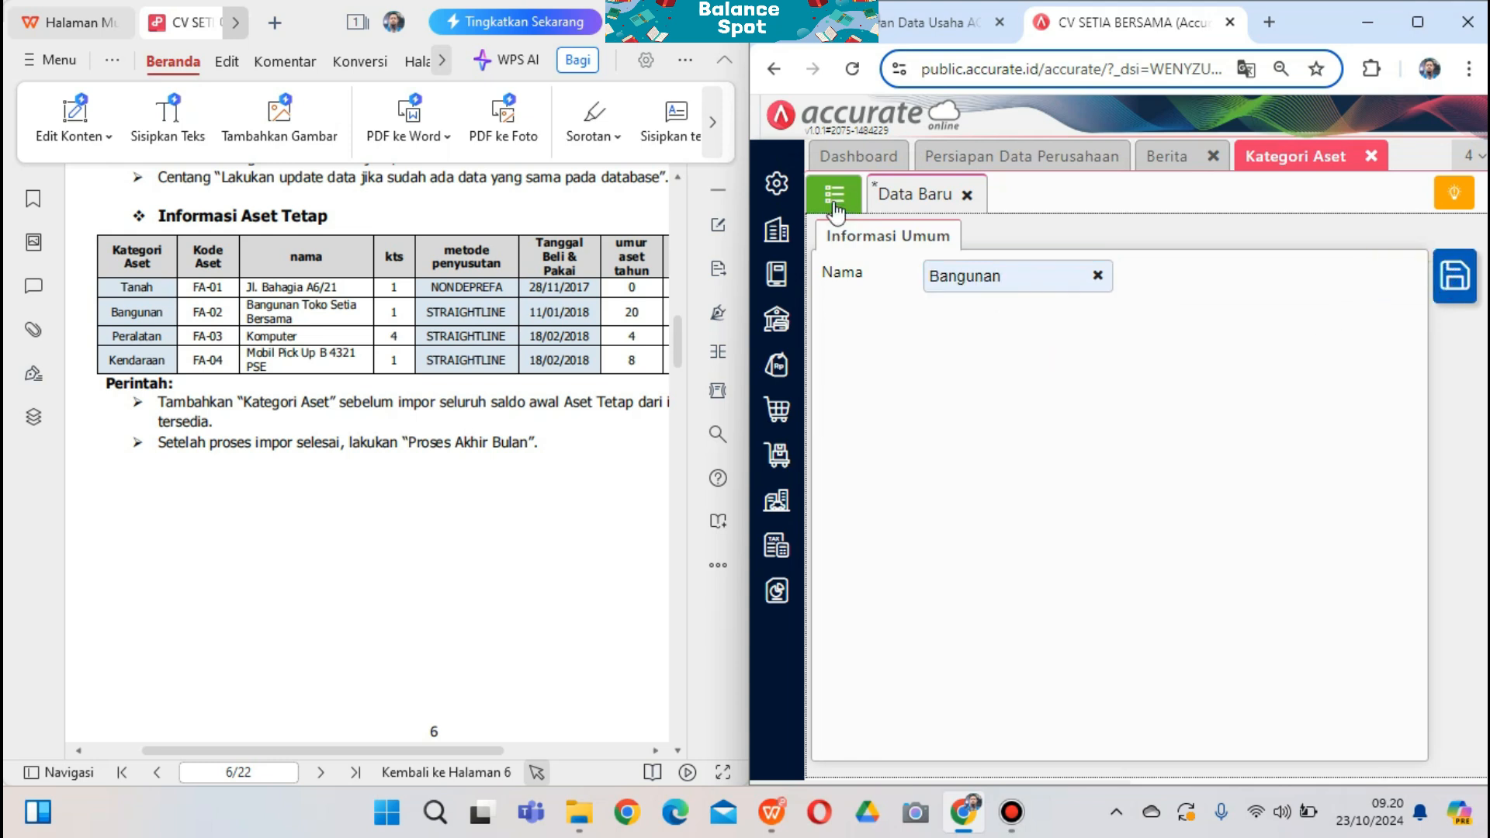
pyautogui.hotkey('ctrl', 's')
# Add the Peralatan and Kendaraan categories, then view the Kategori Aset list
pyautogui.click(1024, 278)
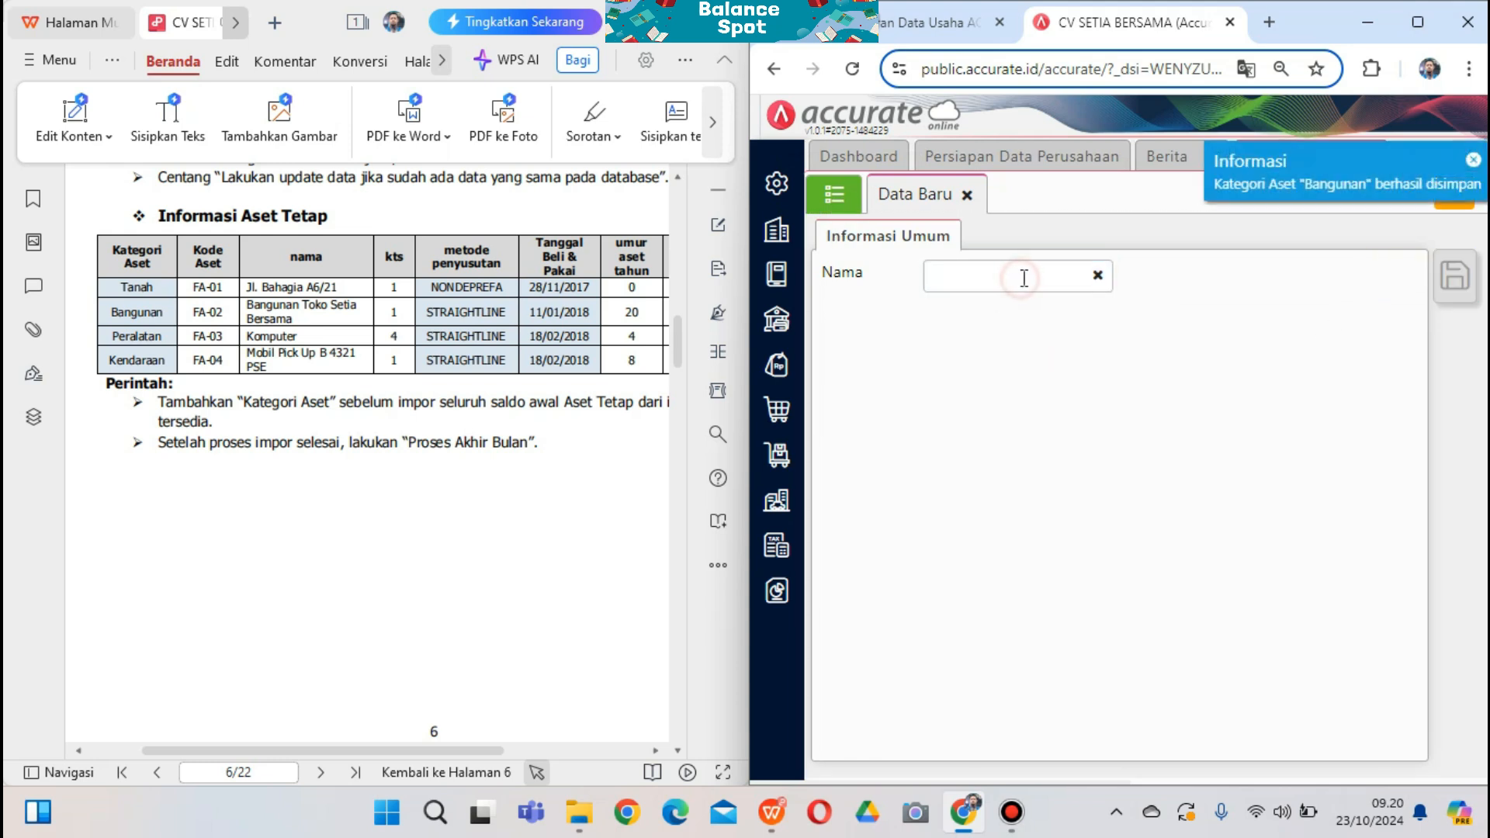
pyautogui.write('Peralatan')
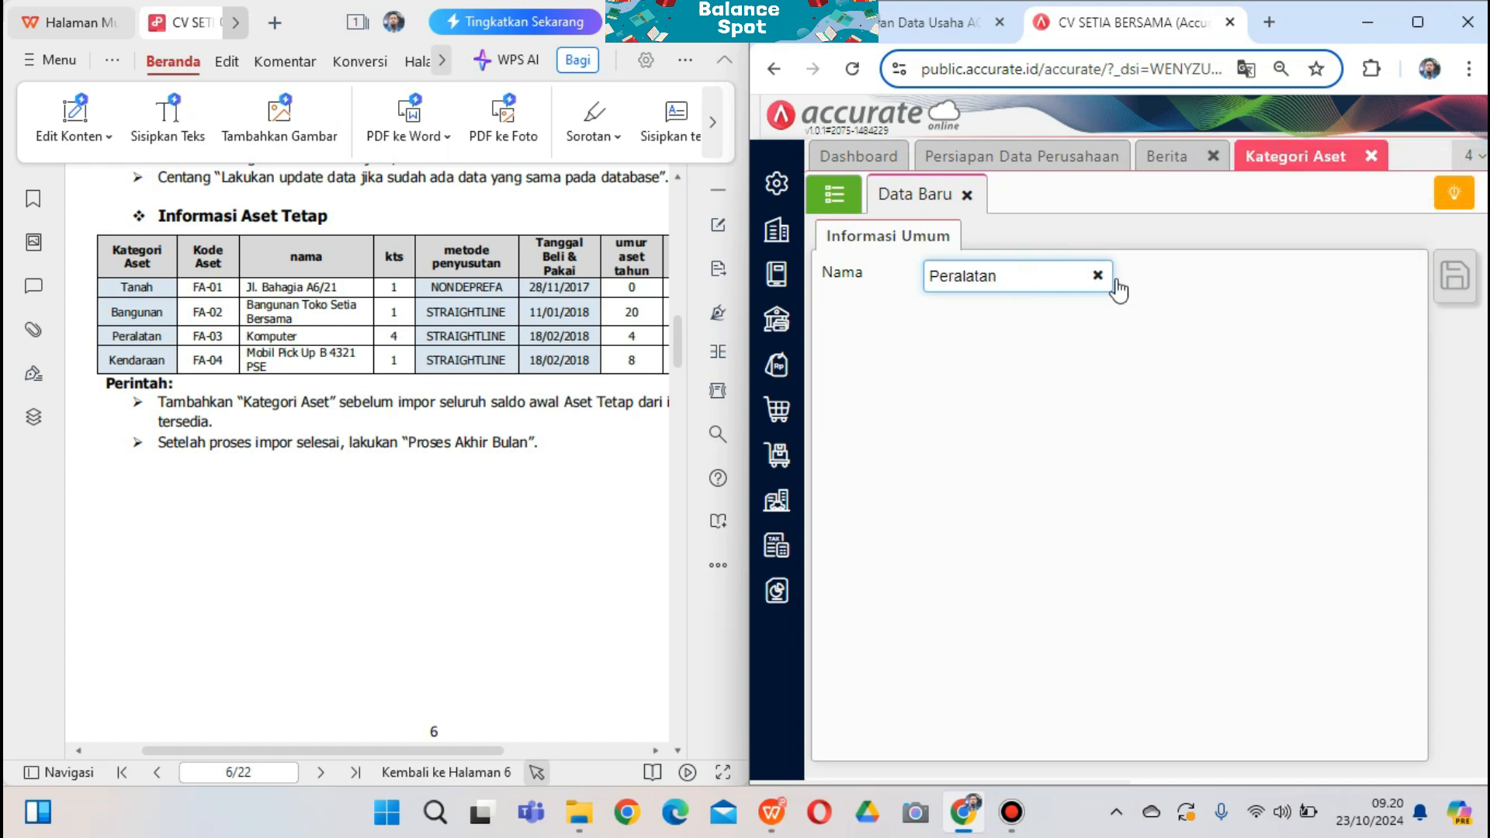
pyautogui.click(1451, 281)
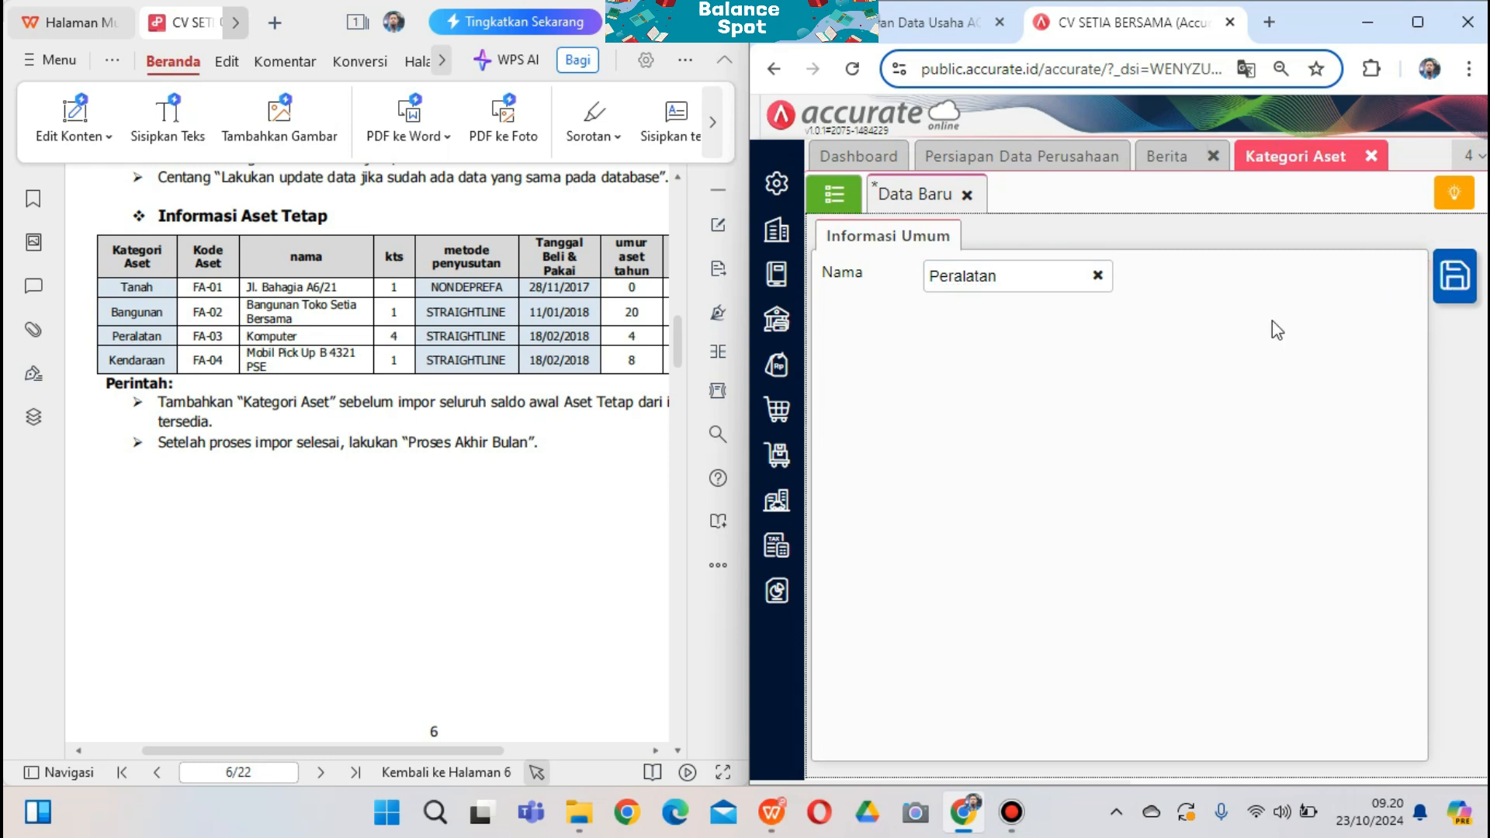
pyautogui.click(997, 275)
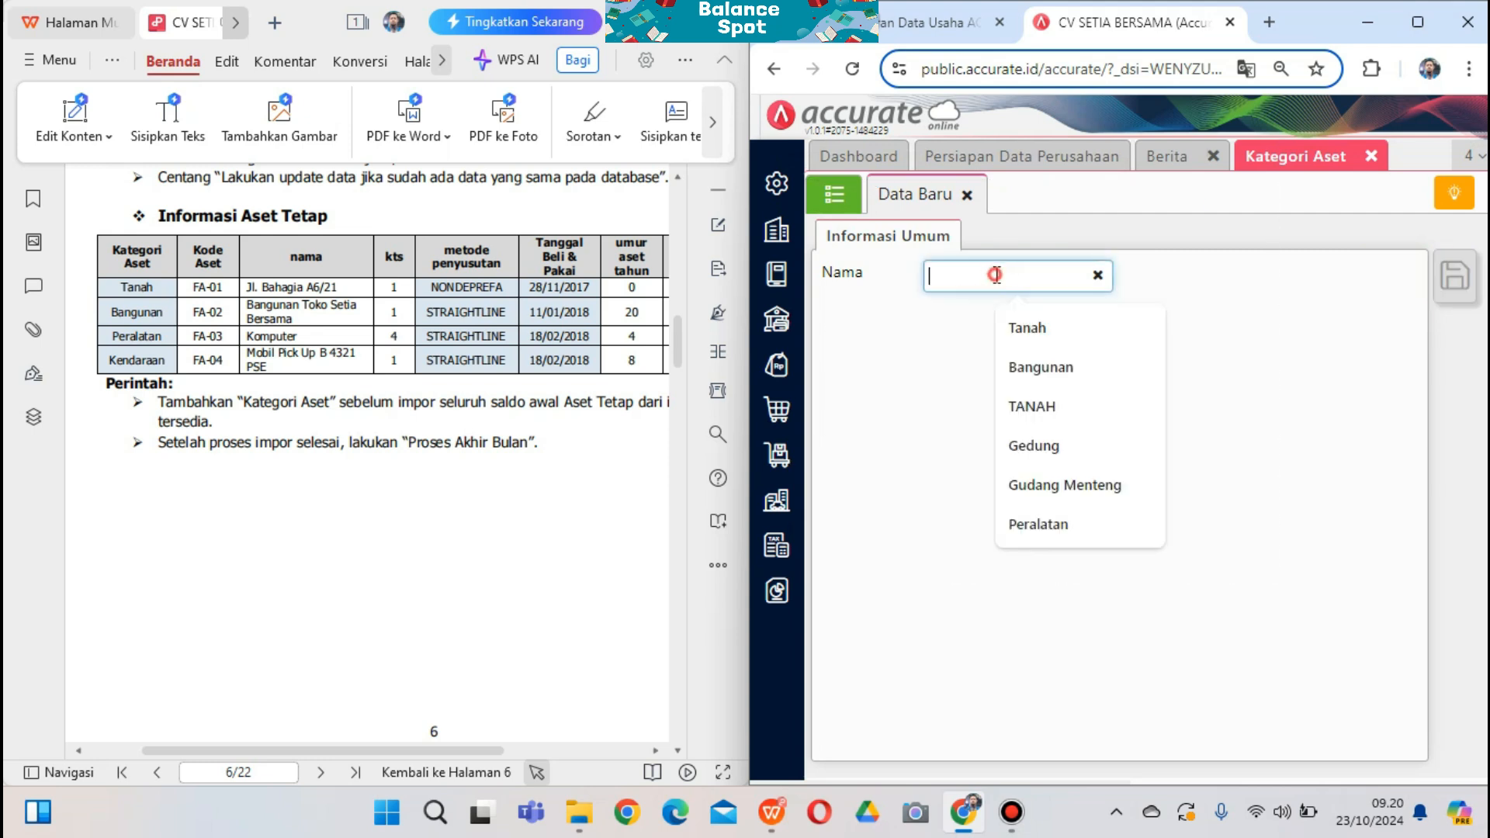
pyautogui.write('K')
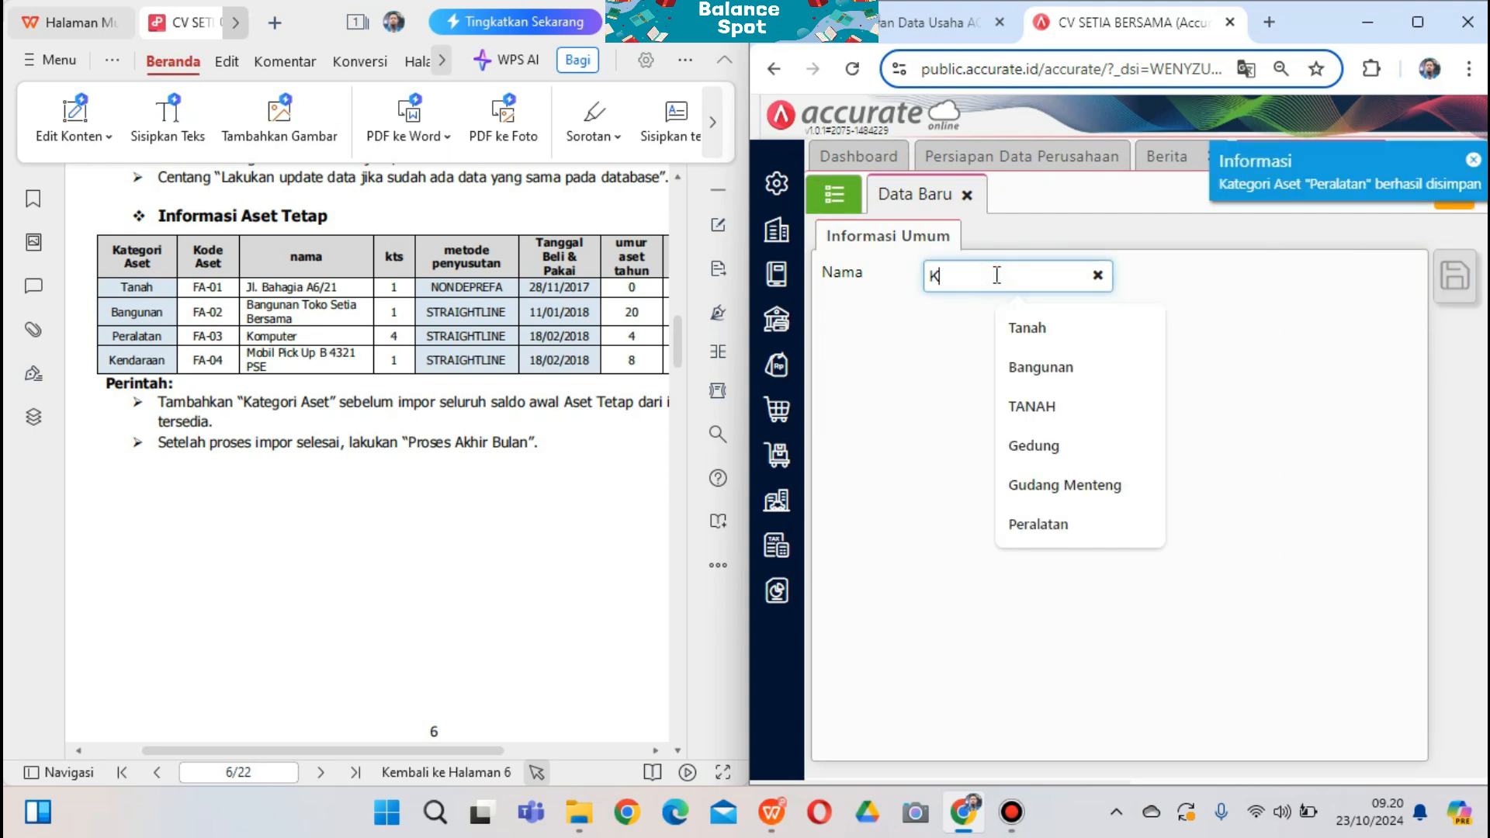
pyautogui.write('endaraan')
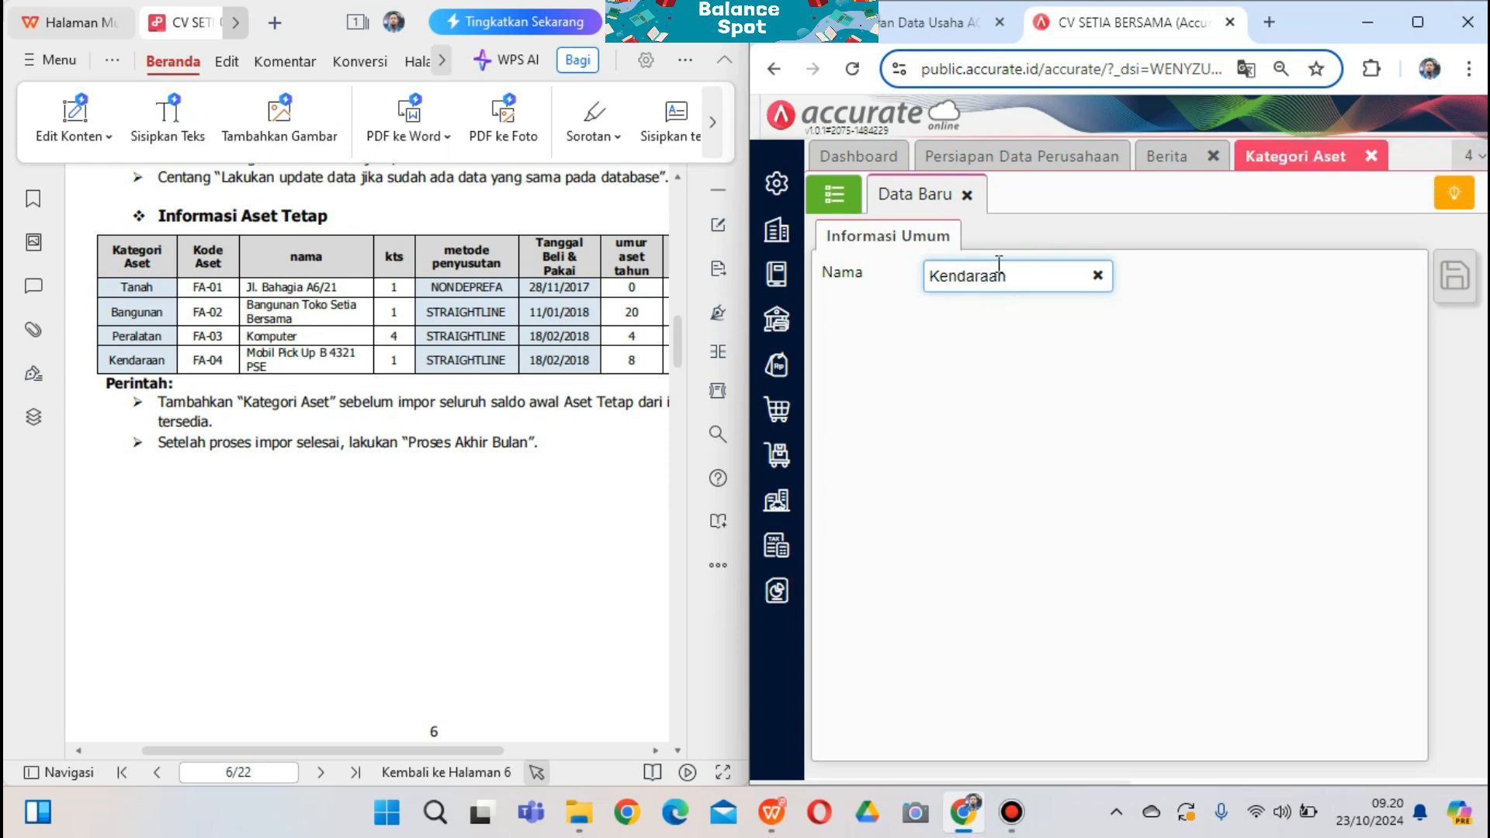
pyautogui.click(1454, 277)
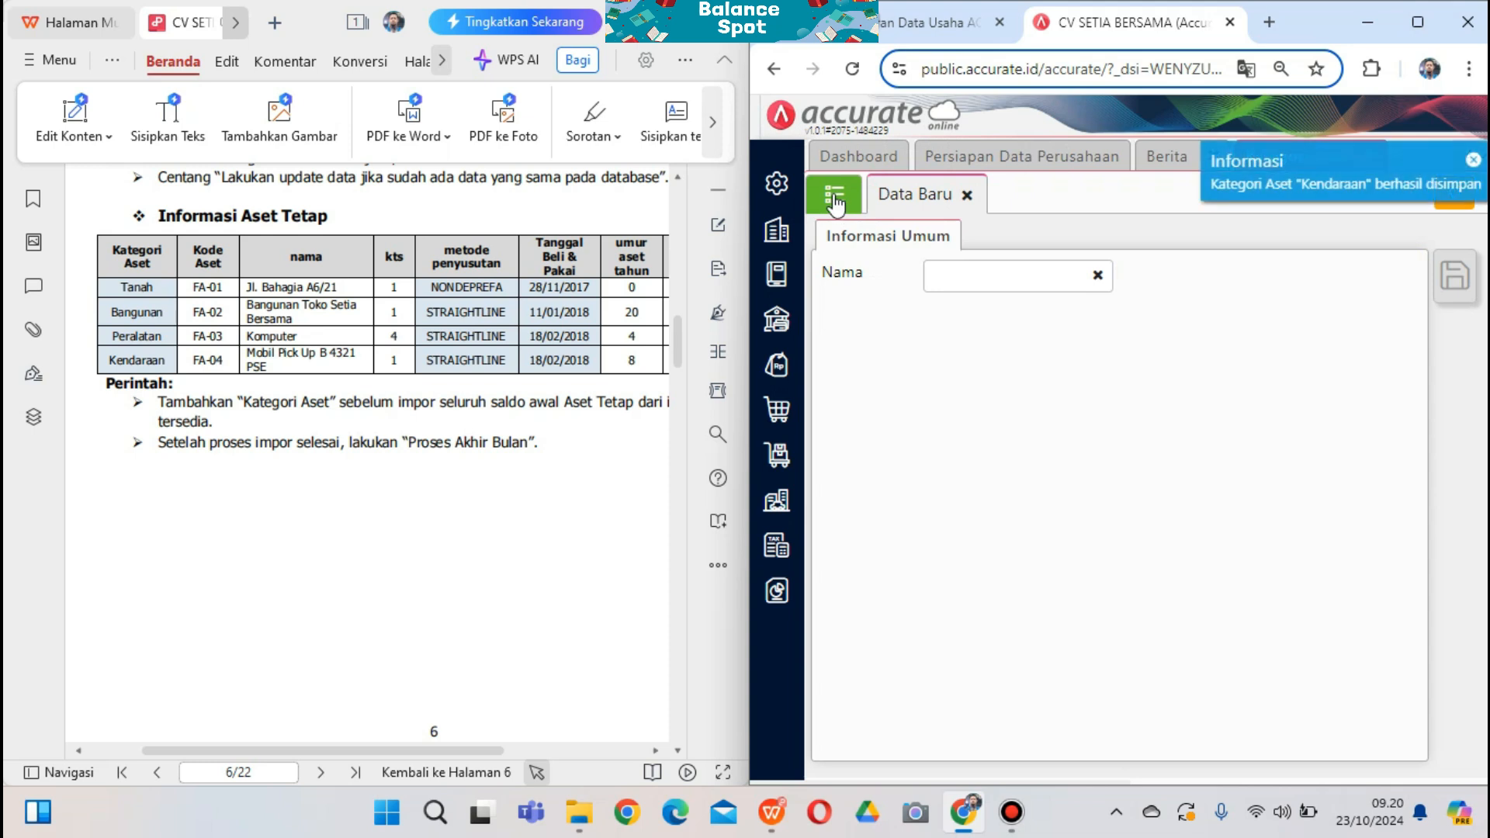
pyautogui.click(835, 196)
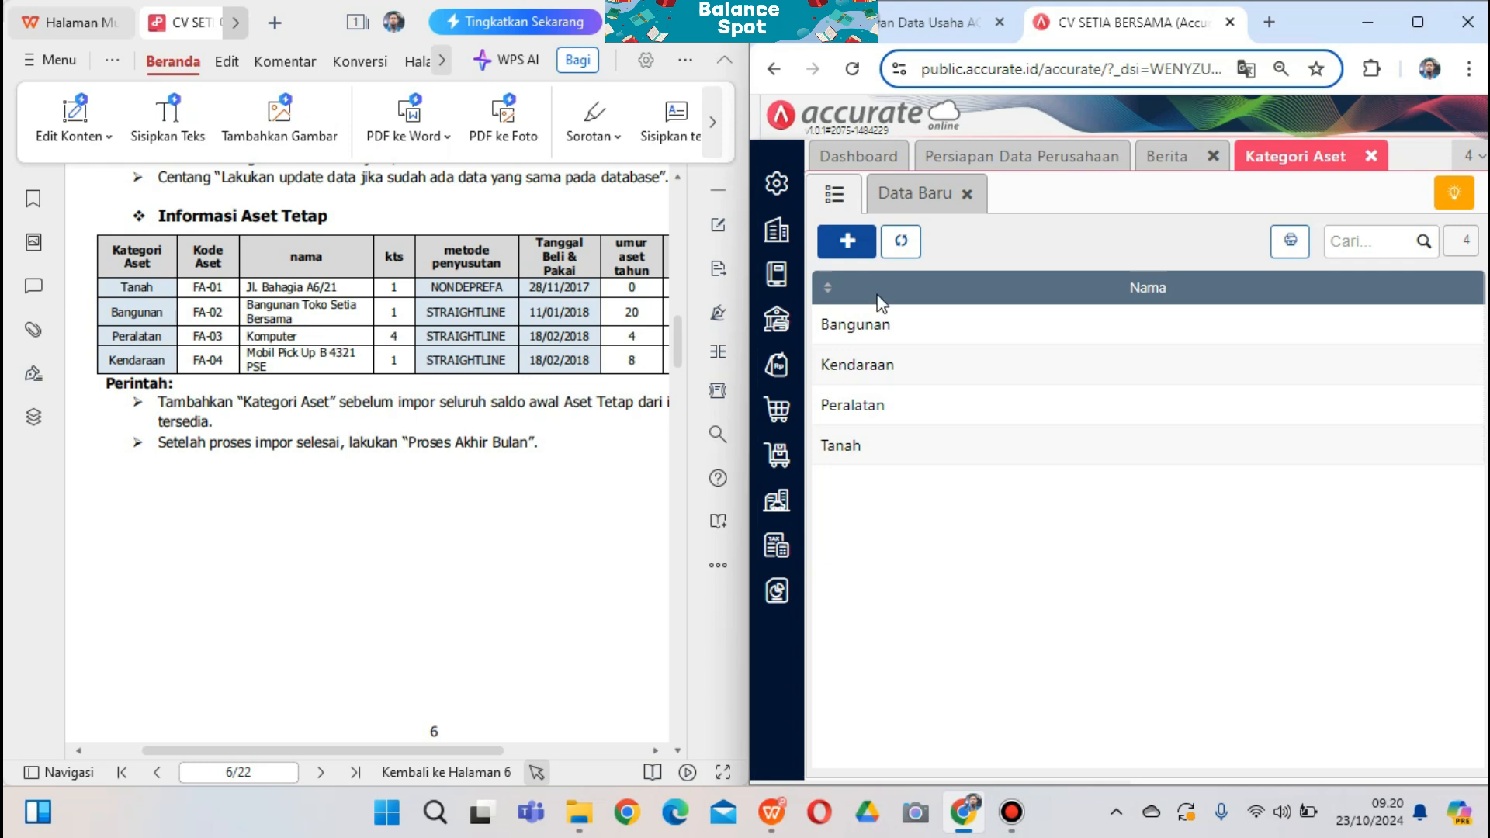
# Maximise the browser, close Kategori Aset, and start Impor dari Excel from the Aset Tetap list
pyautogui.click(1418, 22)
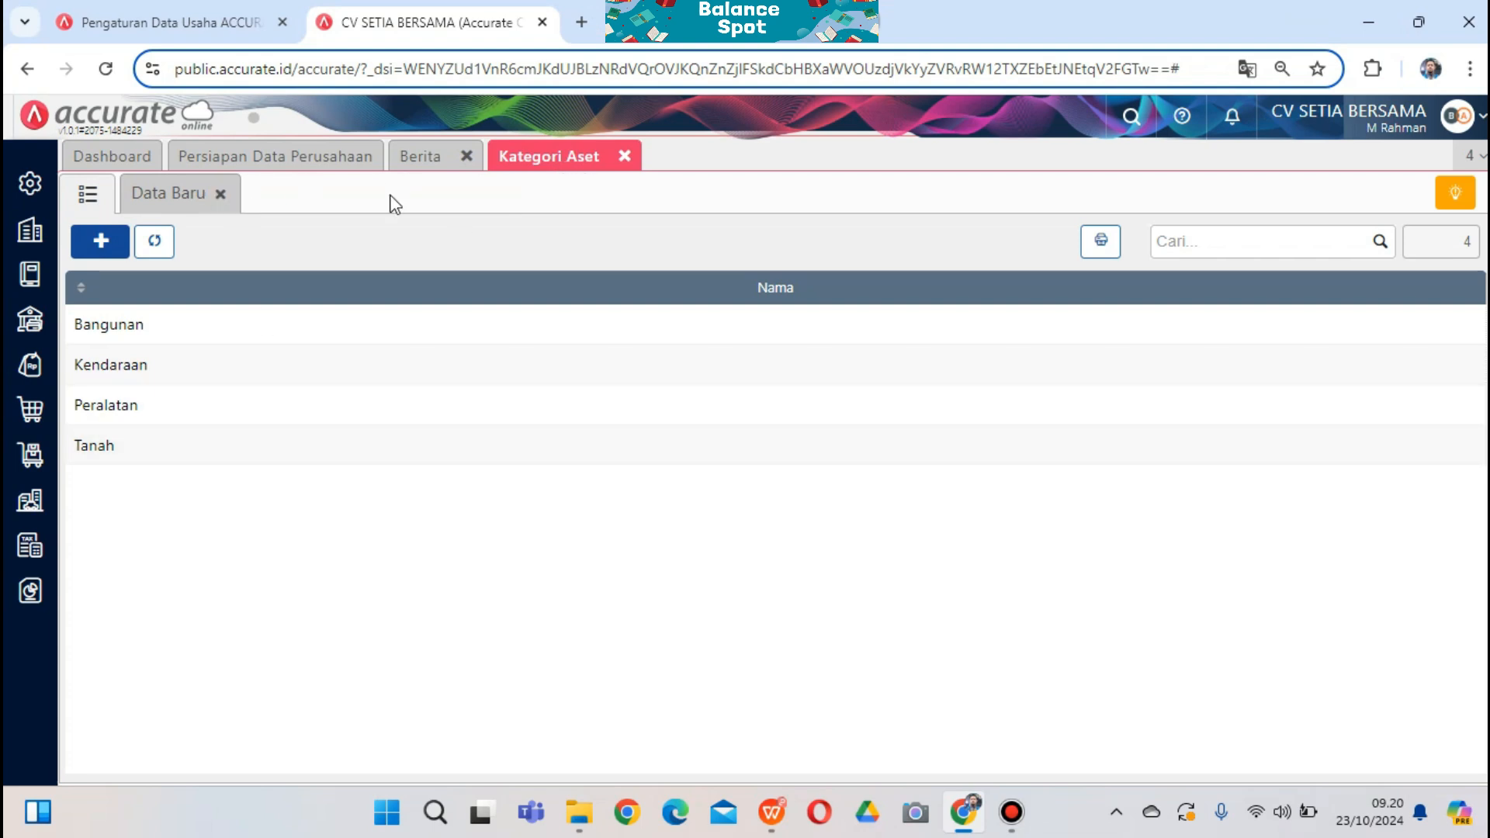
pyautogui.click(625, 156)
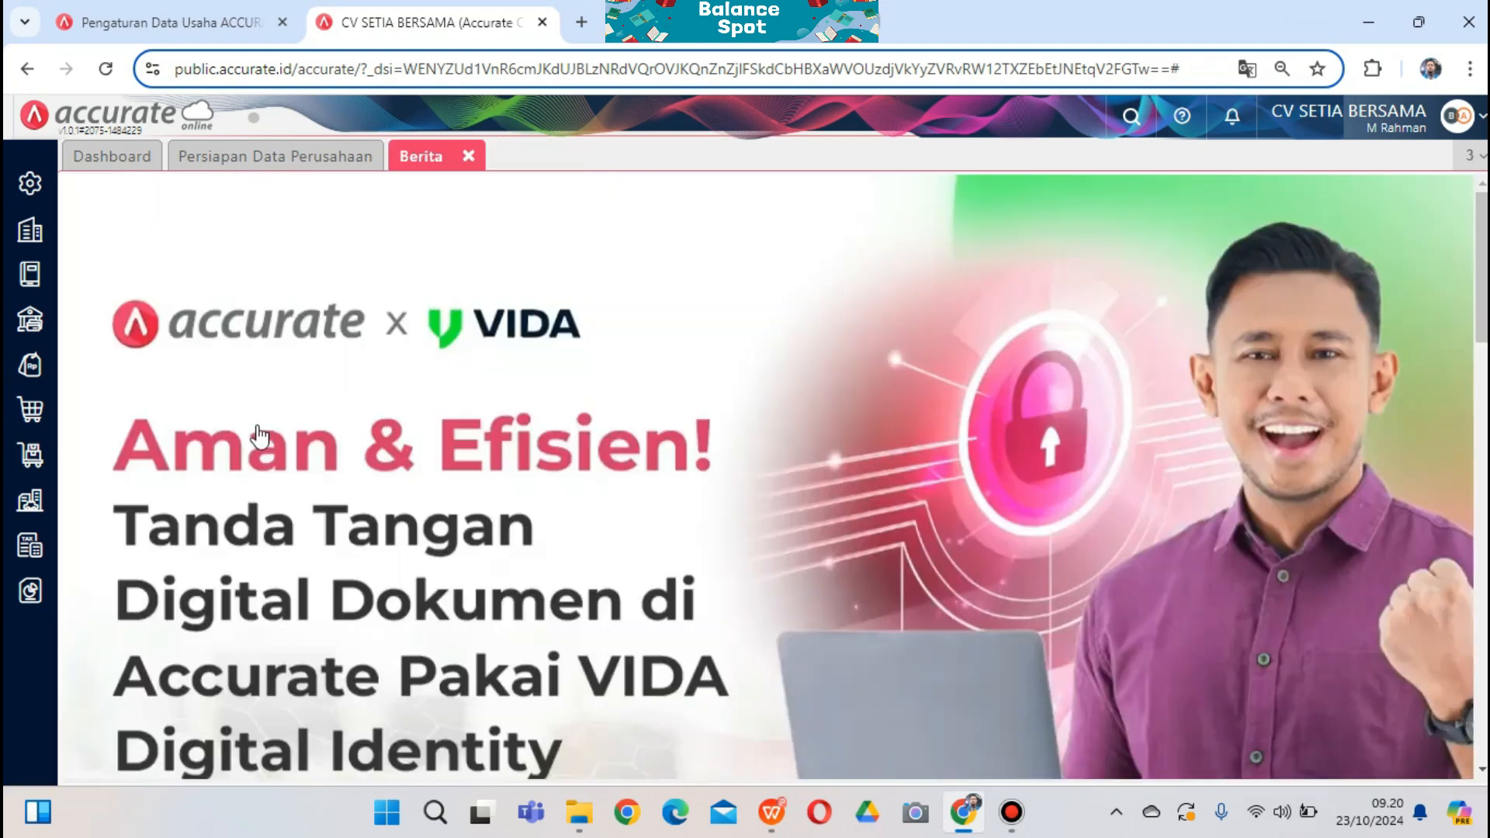
pyautogui.click(30, 500)
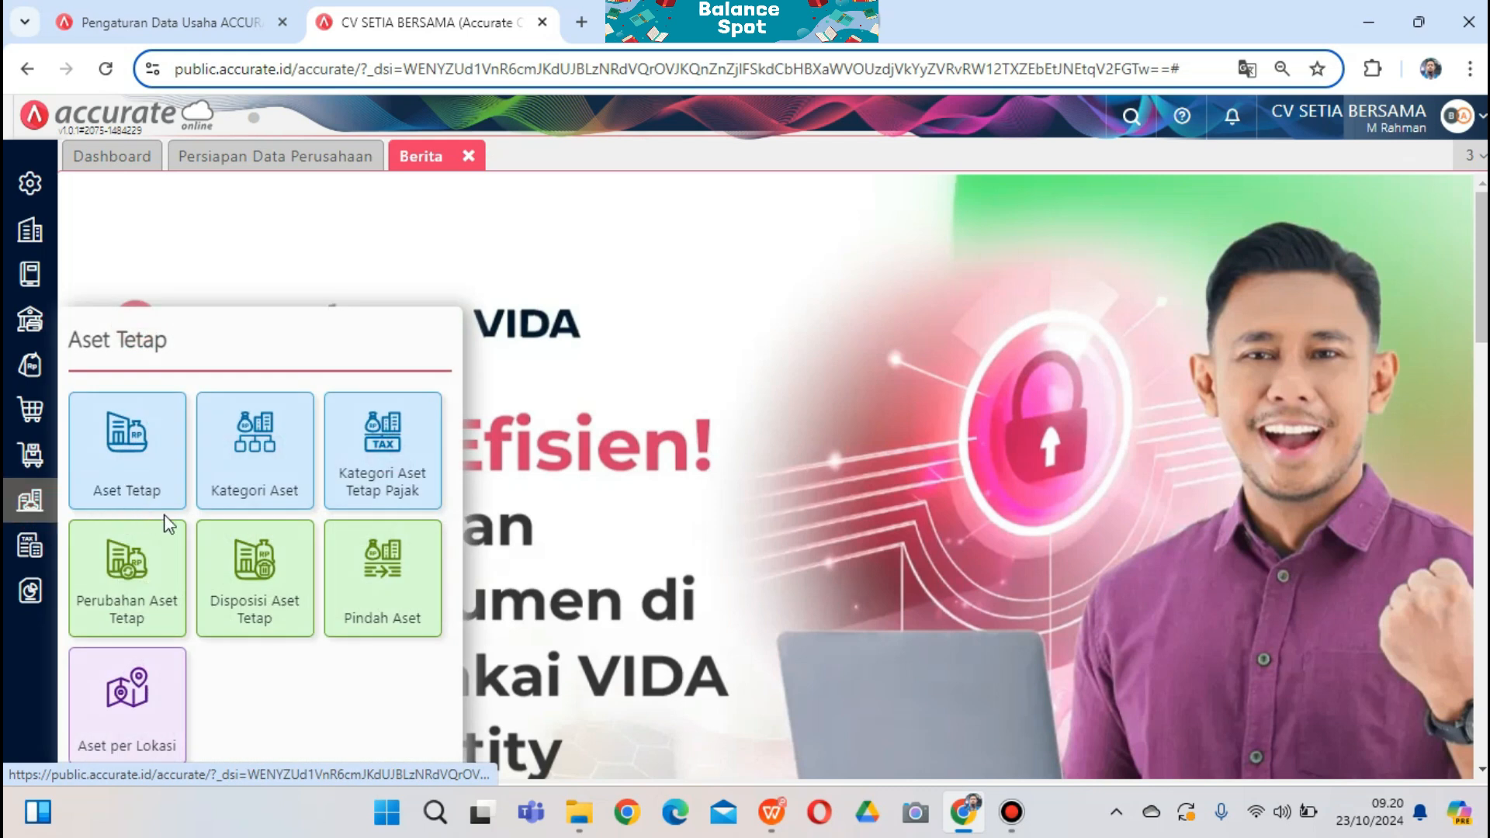
pyautogui.click(129, 446)
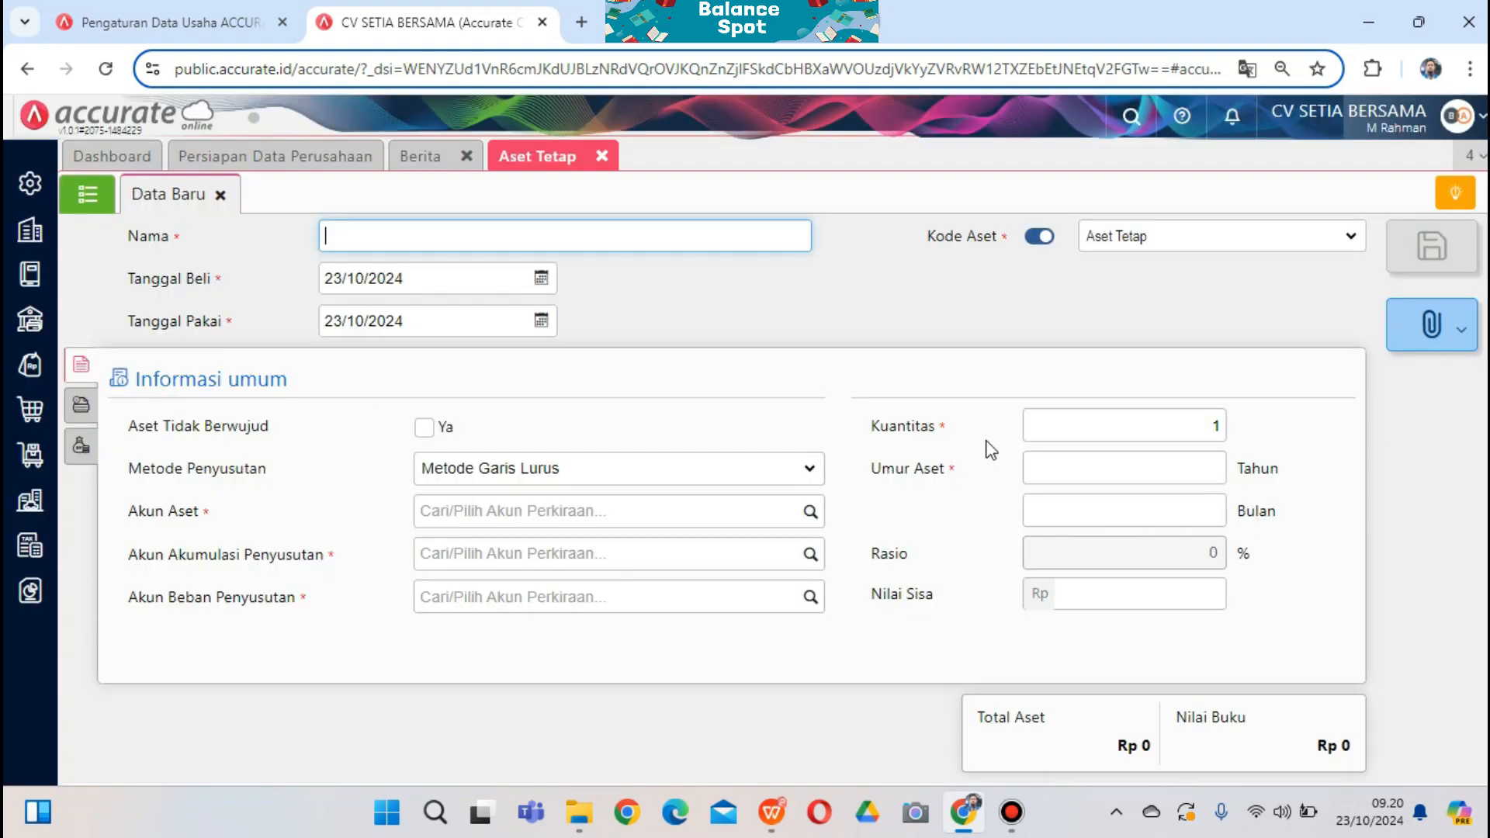
pyautogui.click(87, 196)
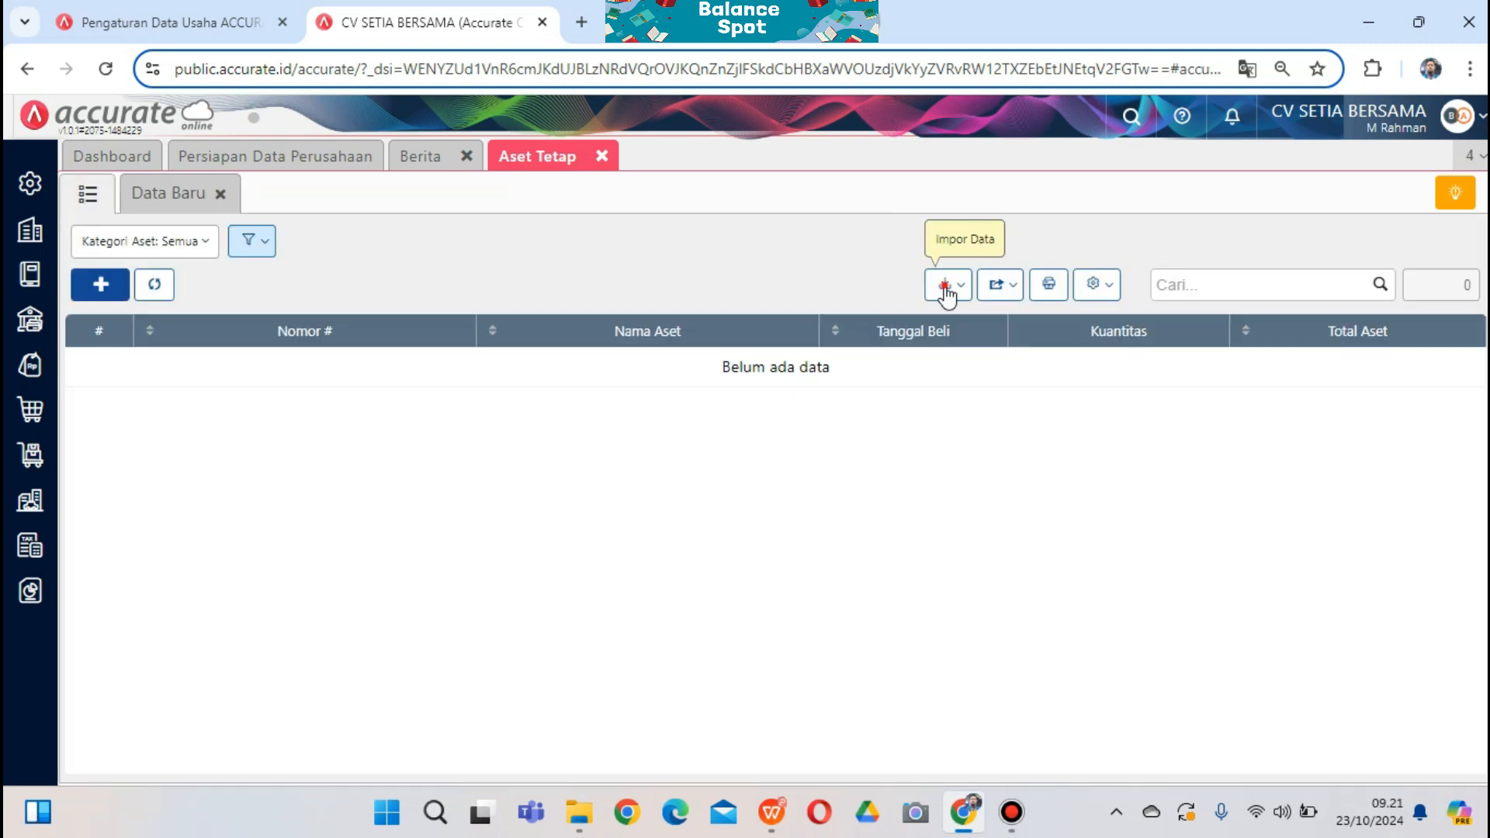
pyautogui.click(946, 295)
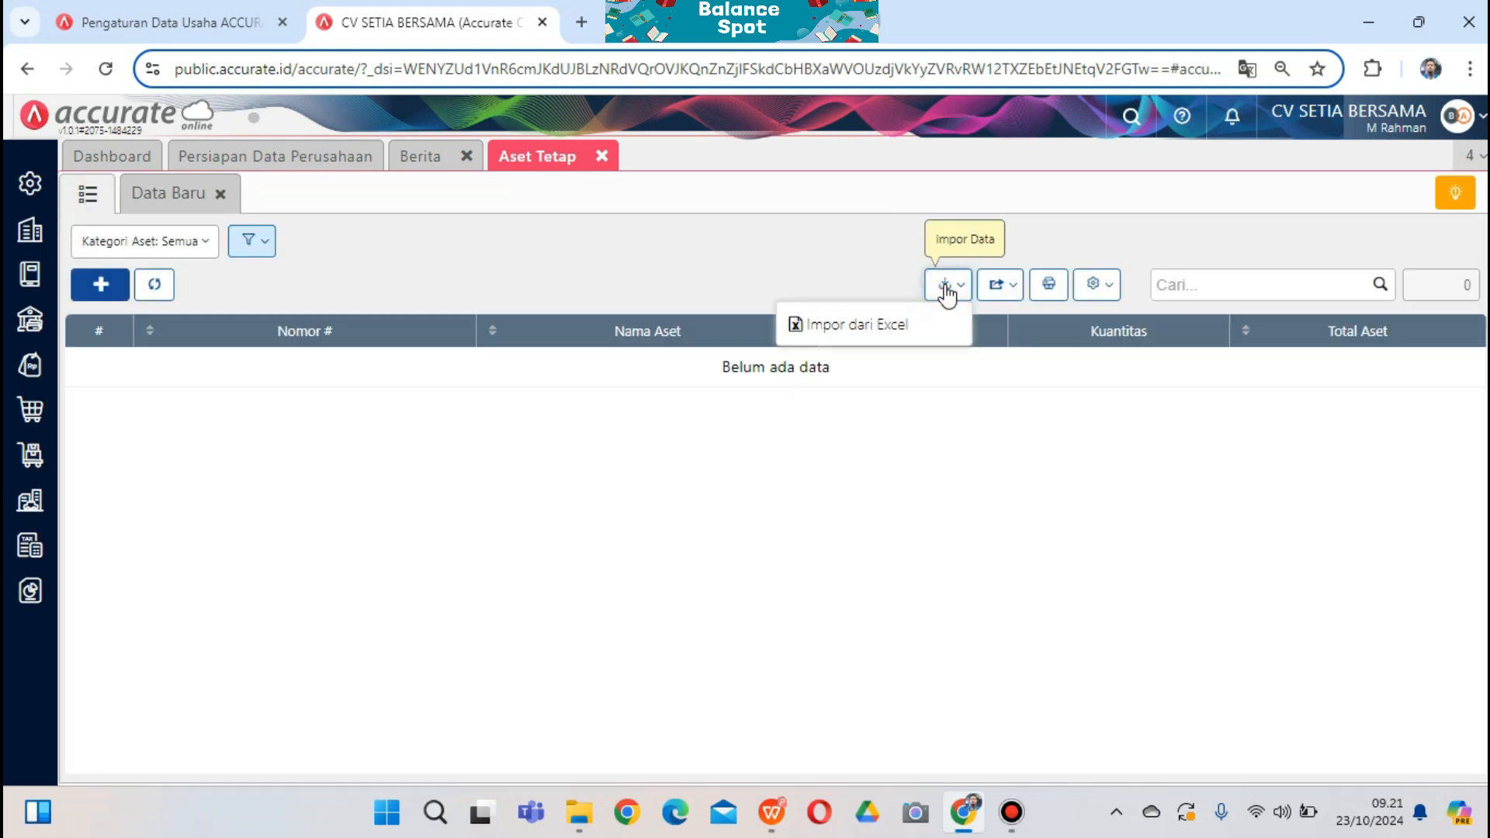
pyautogui.click(885, 334)
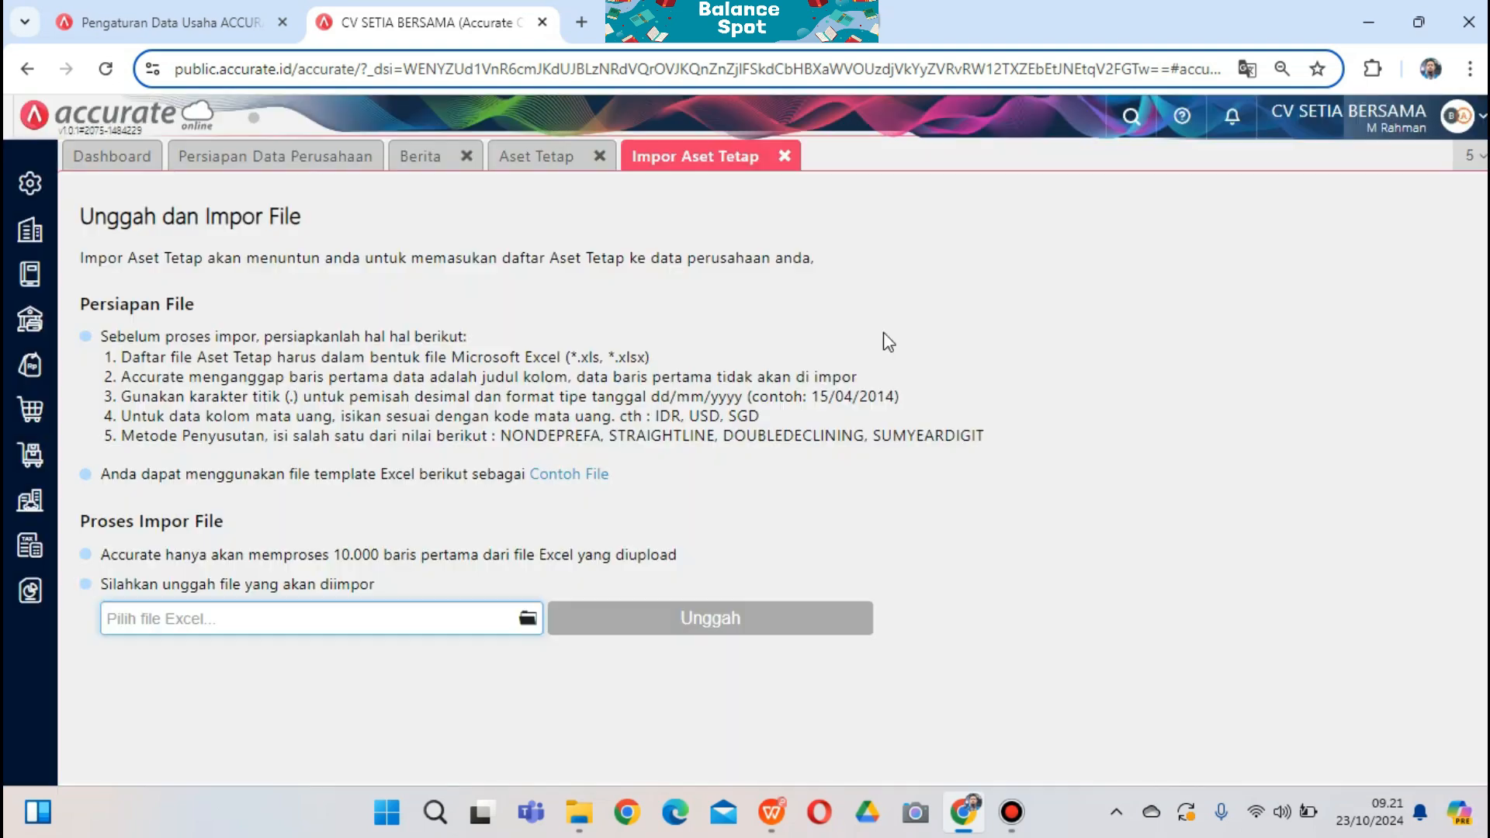
# Import fixed assets FA-01 to FA-04 from '5. Daftar Aset Tetap setia bersama', keeping the default column mapping
pyautogui.click(528, 618)
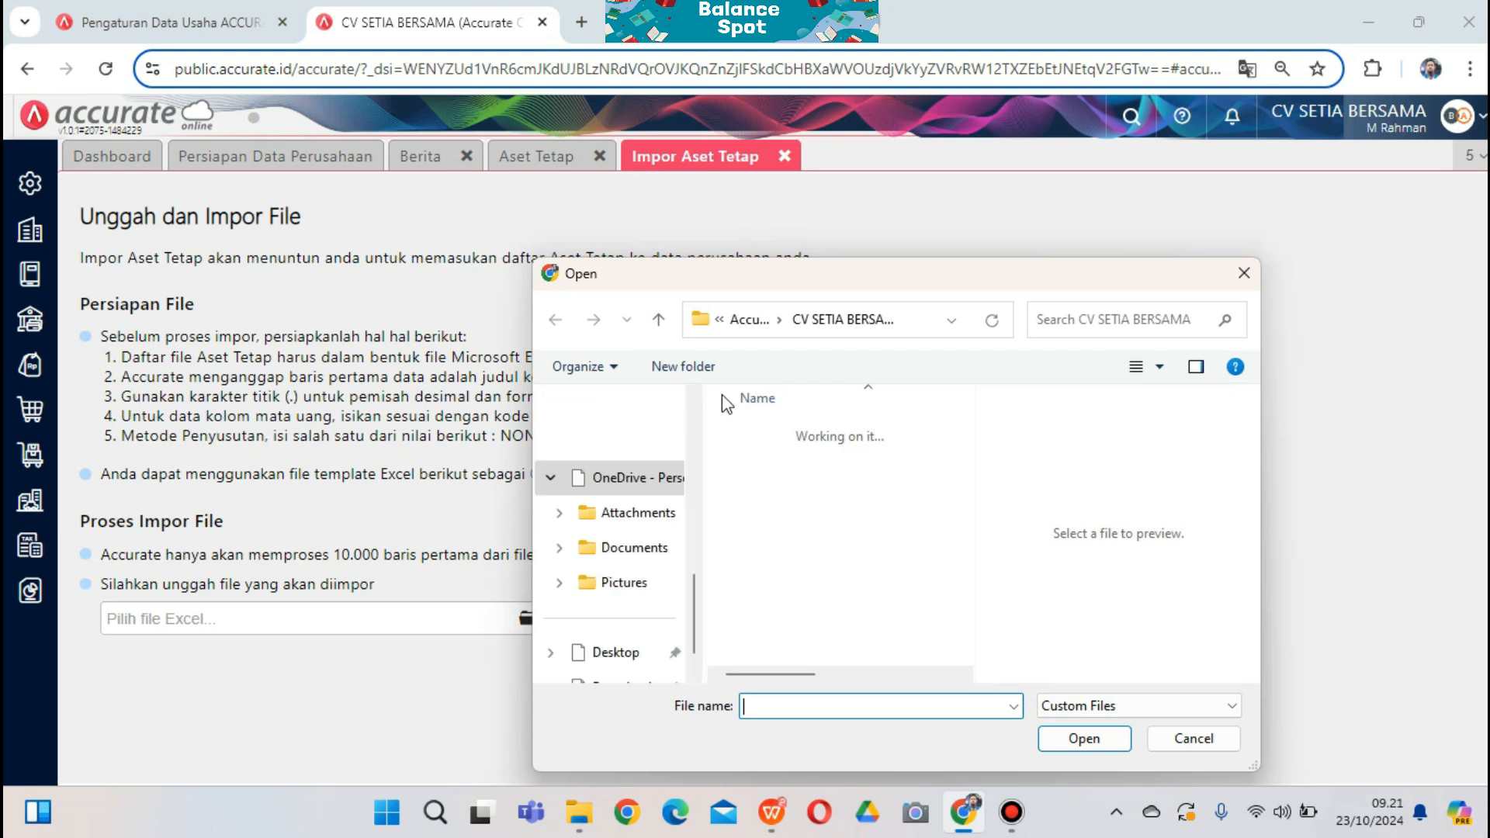
pyautogui.click(817, 556)
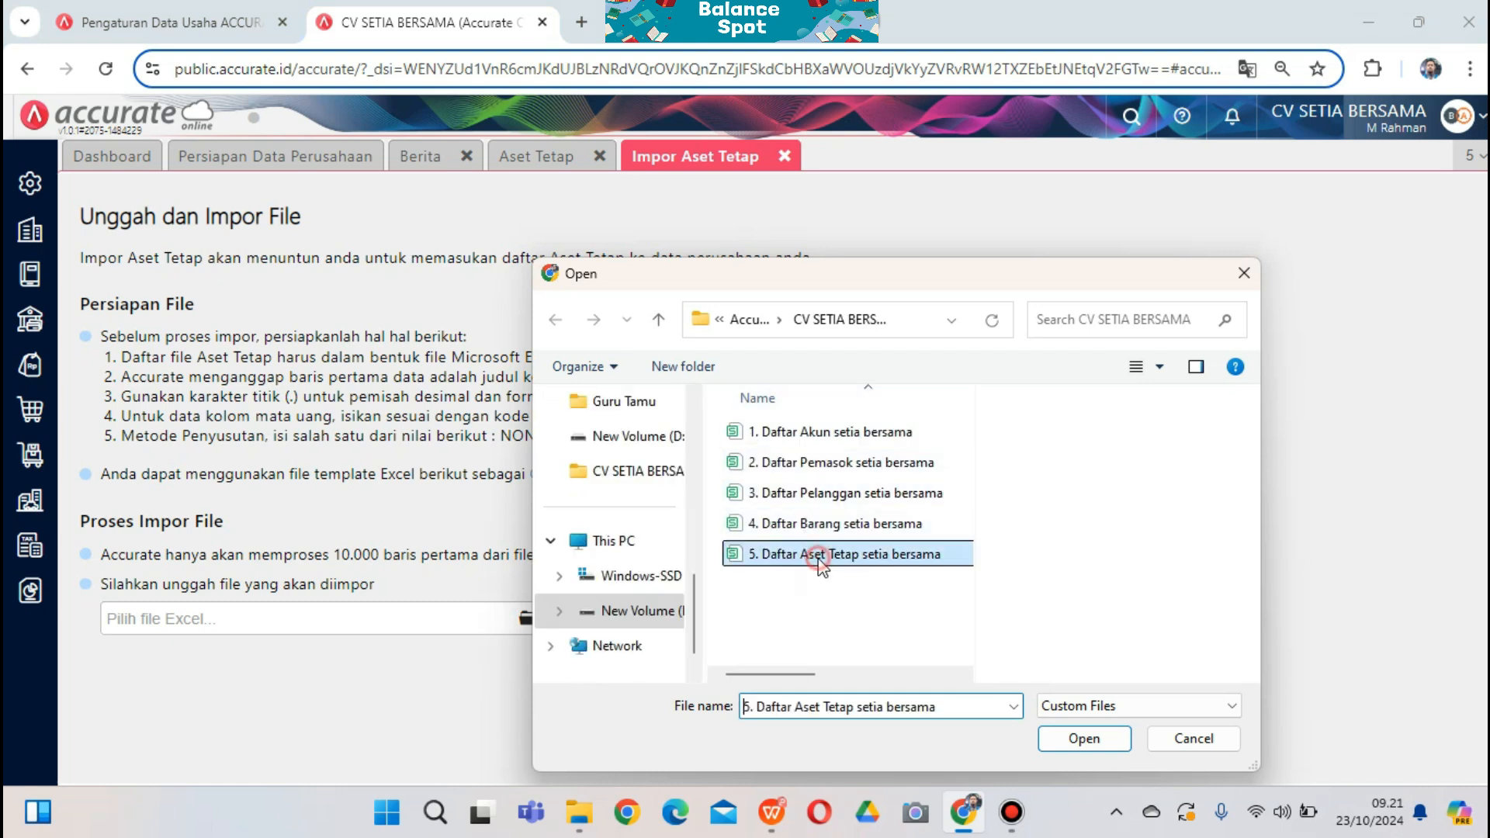
pyautogui.click(1086, 742)
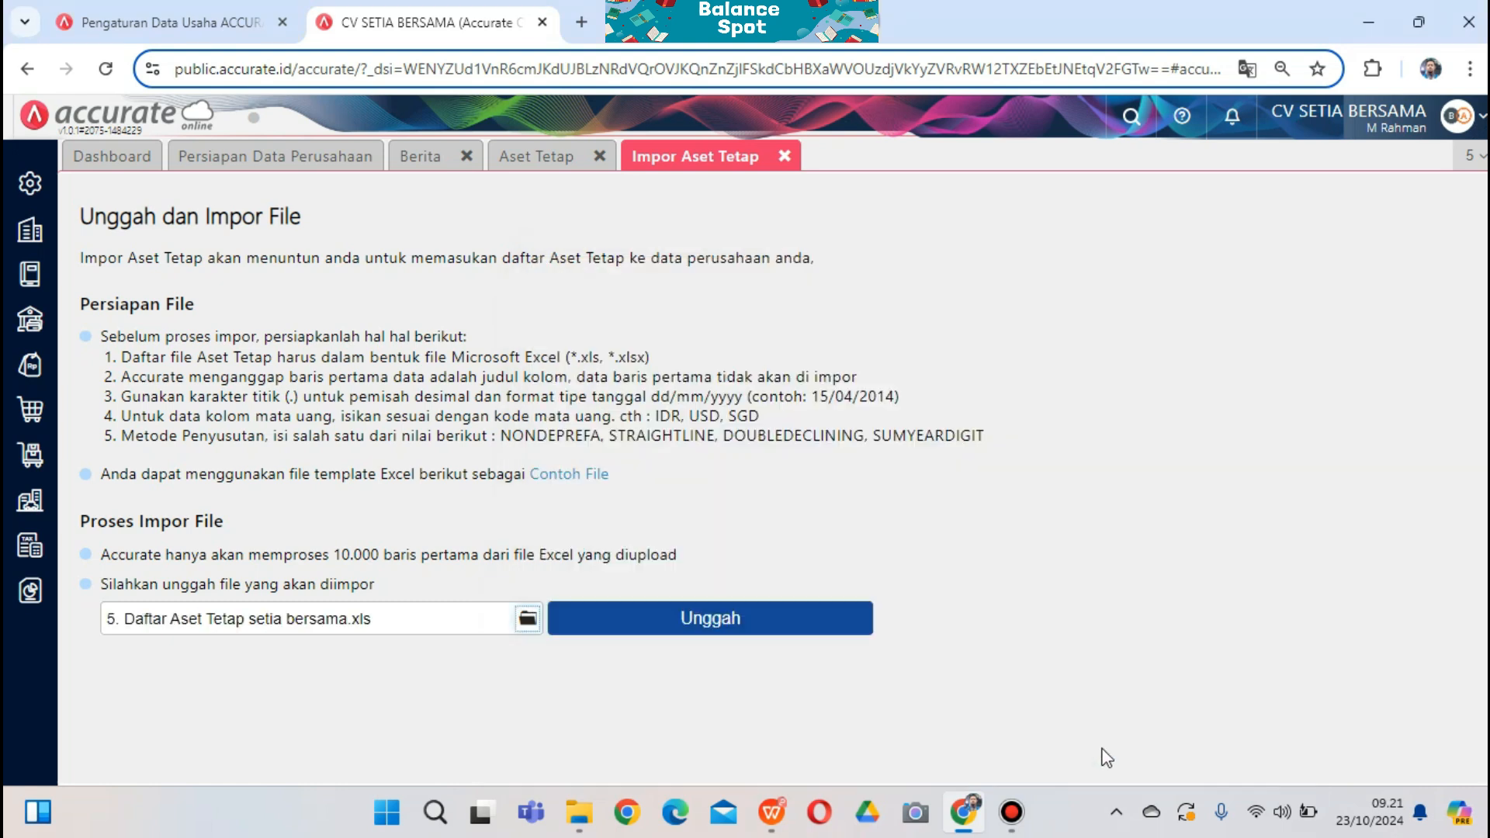
pyautogui.click(777, 618)
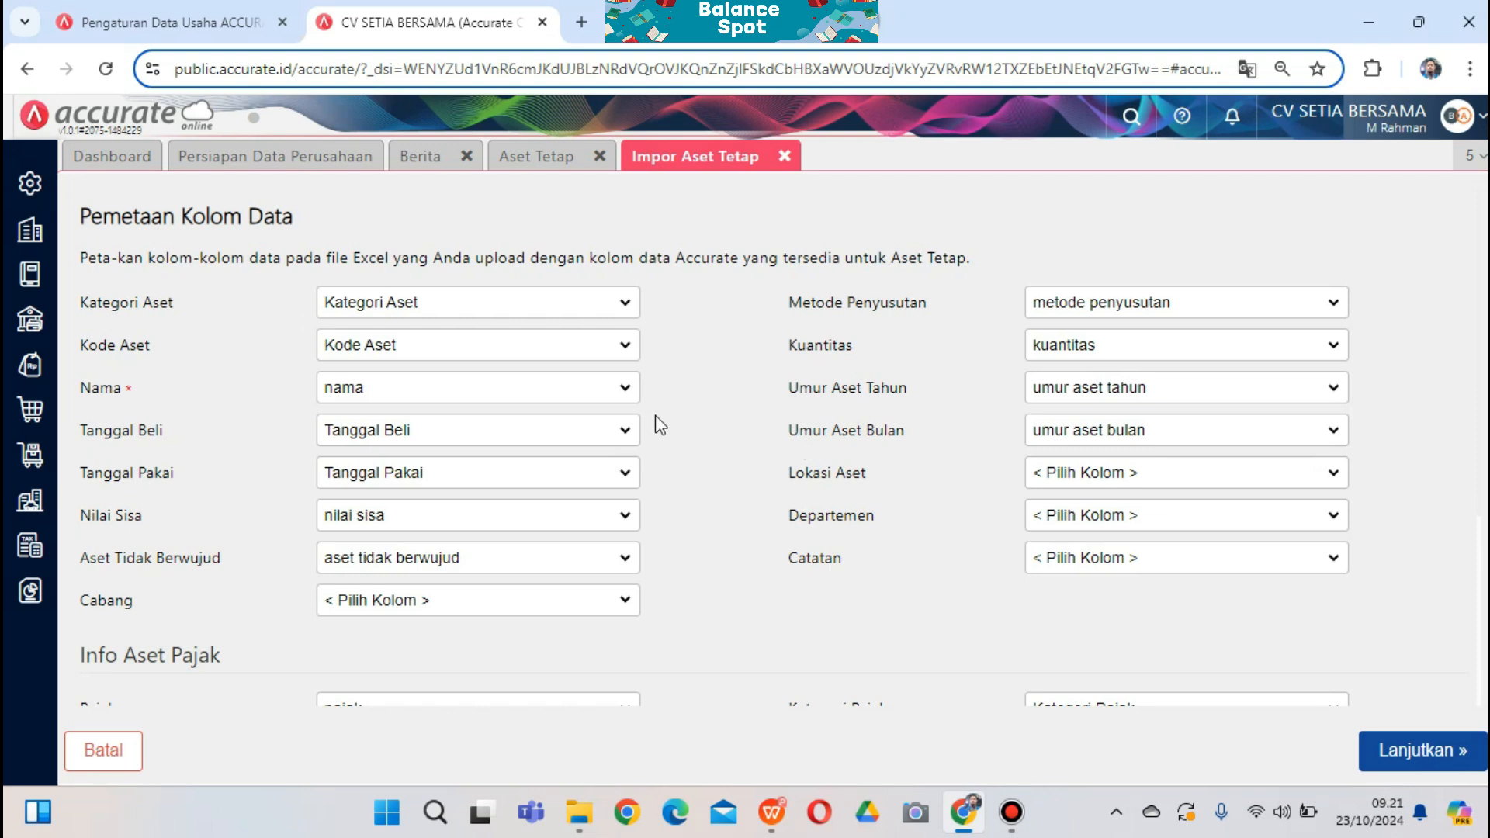
pyautogui.click(1429, 734)
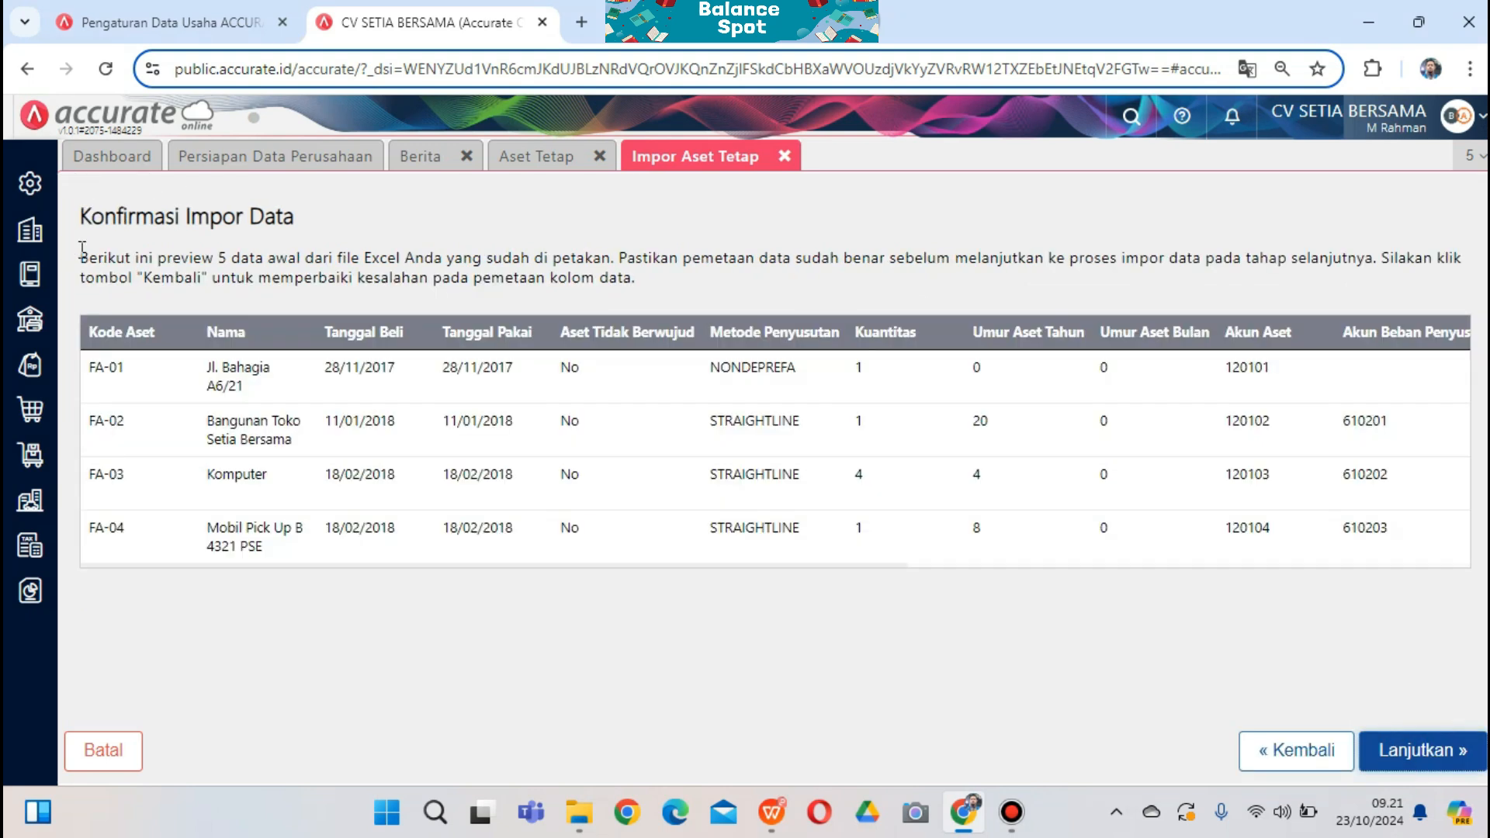
pyautogui.click(1419, 753)
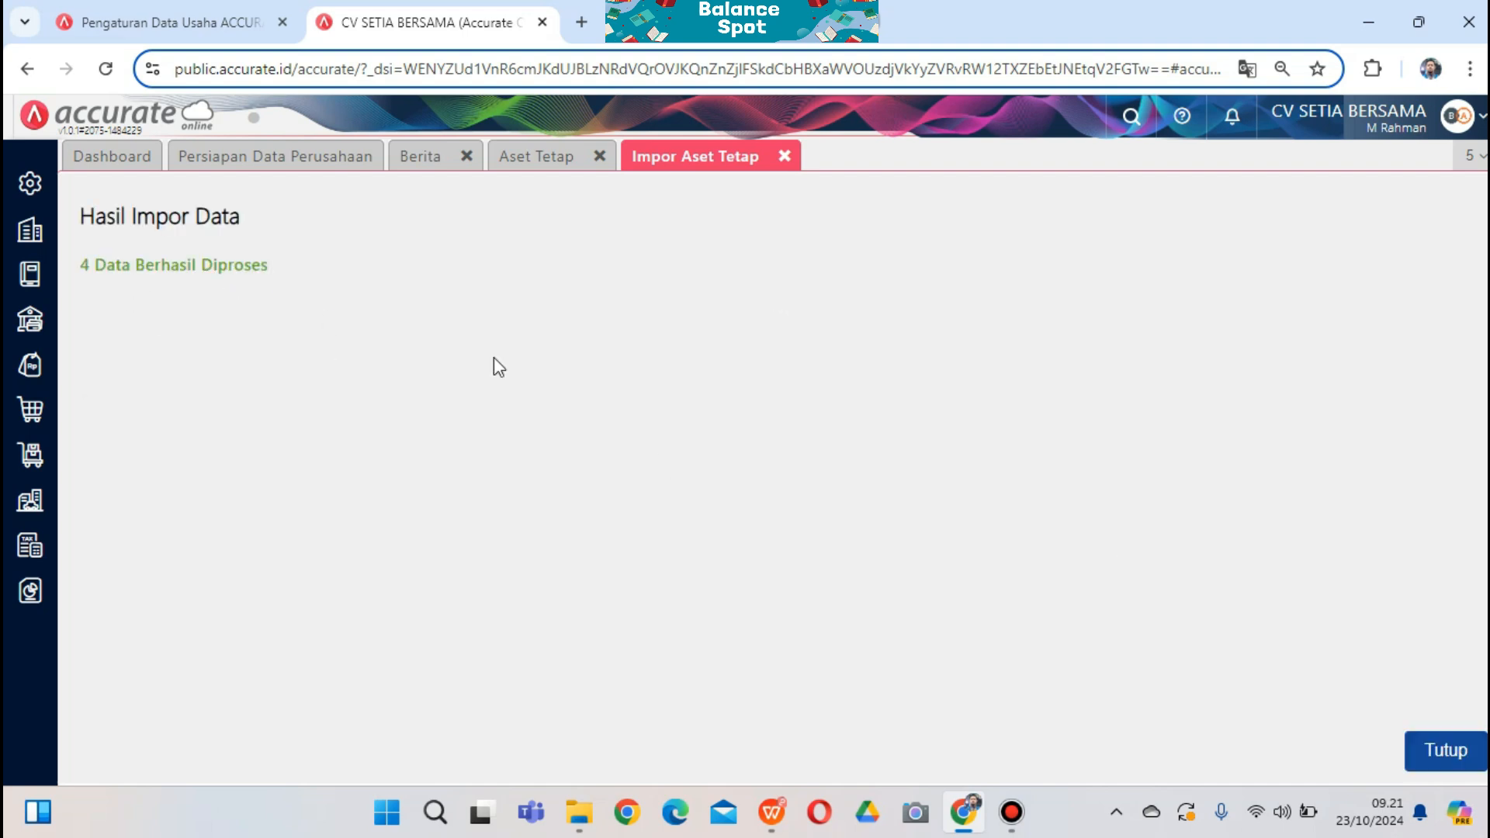
pyautogui.click(1448, 753)
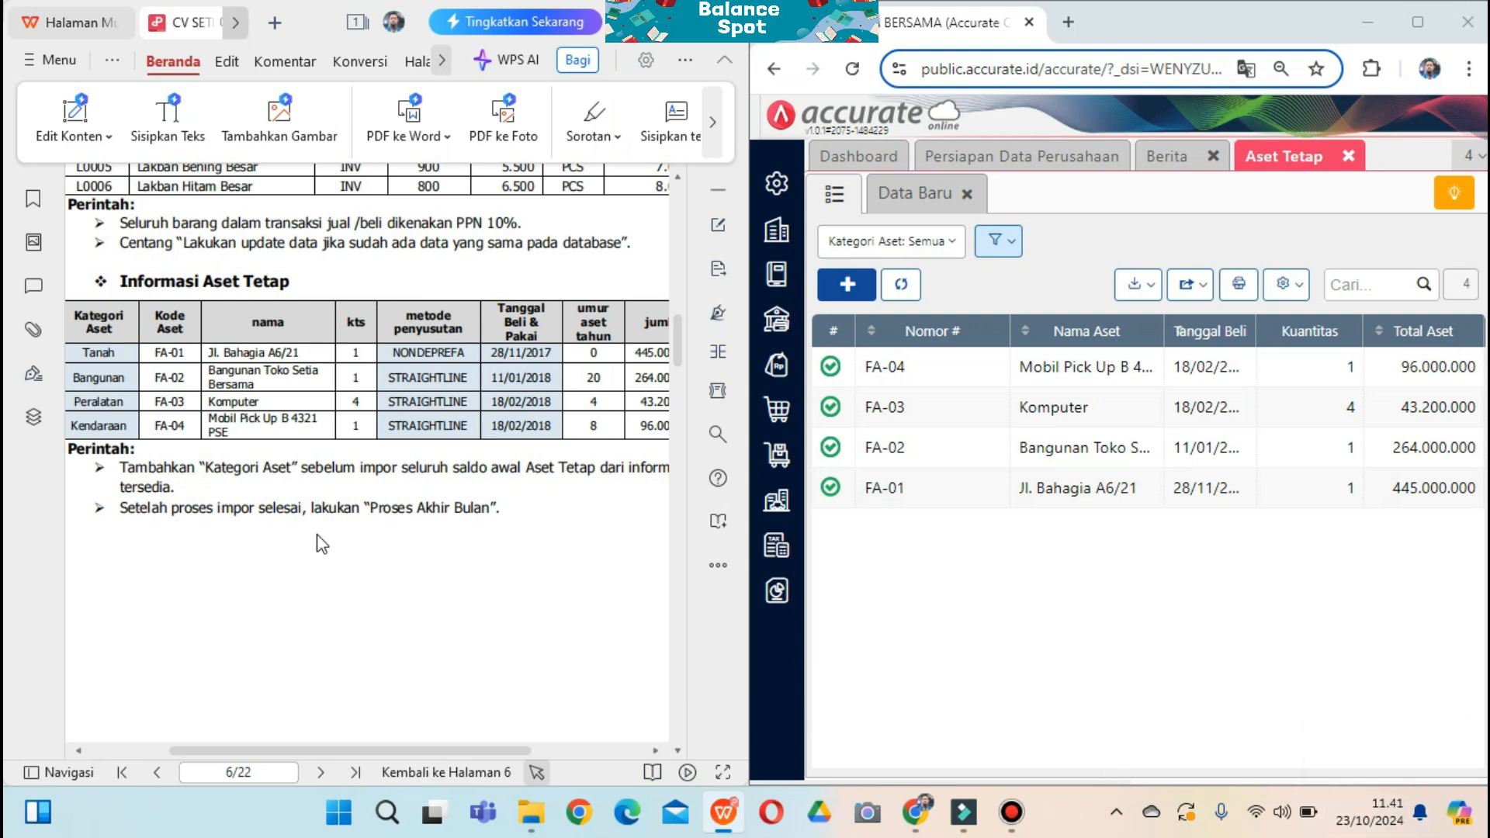
# Scroll the PDF guide to page 7's Neraca (Induk Skontro) balance sheet per 31 Dec 2019
pyautogui.moveTo(122, 508); pyautogui.dragTo(510, 510)
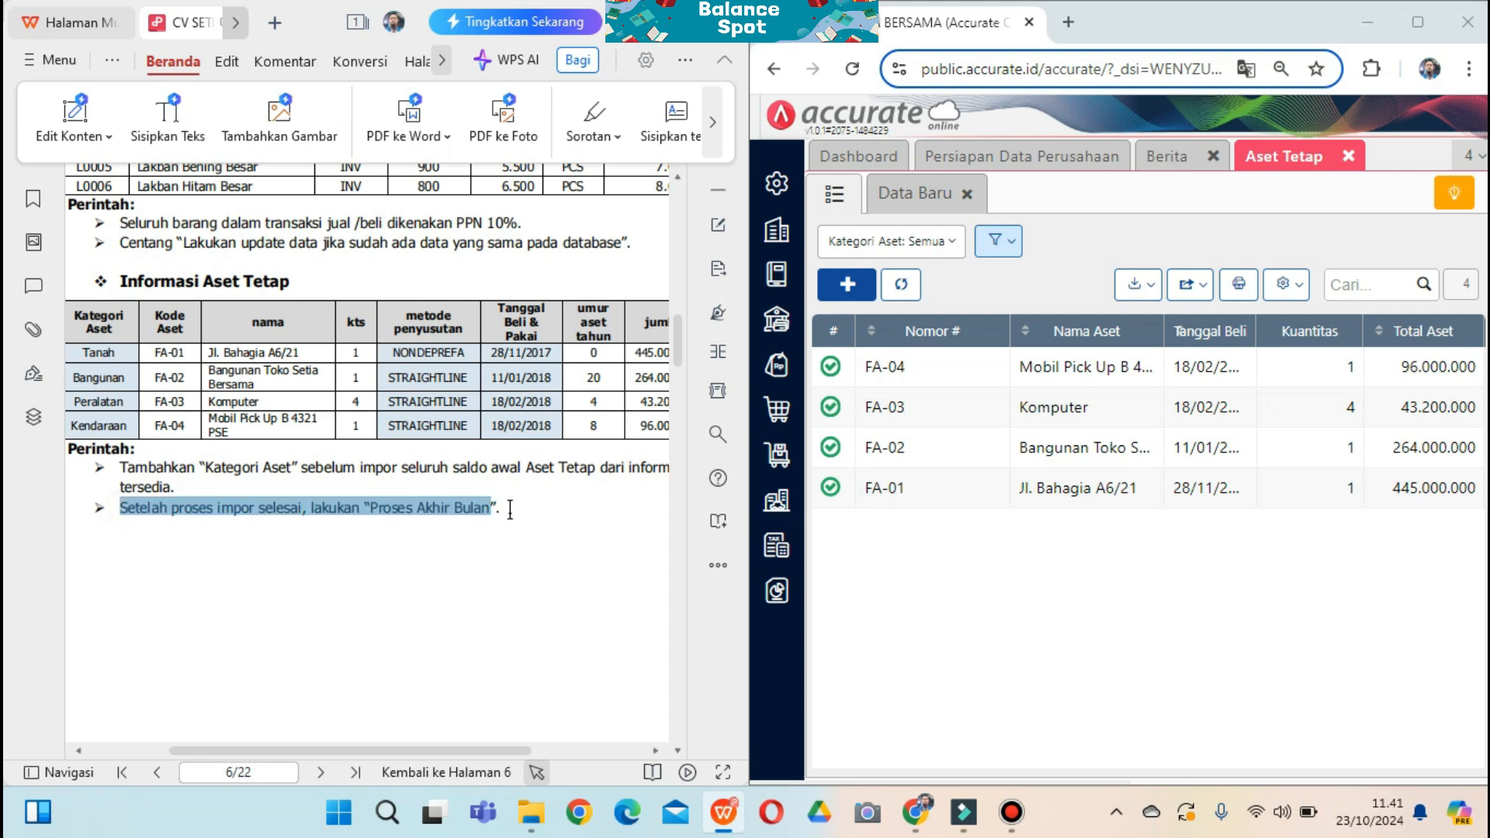
pyautogui.click(564, 612)
pyautogui.moveTo(681, 352)
pyautogui.mouseDown()
pyautogui.moveTo(682, 376)
pyautogui.moveTo(678, 365)
pyautogui.mouseUp()
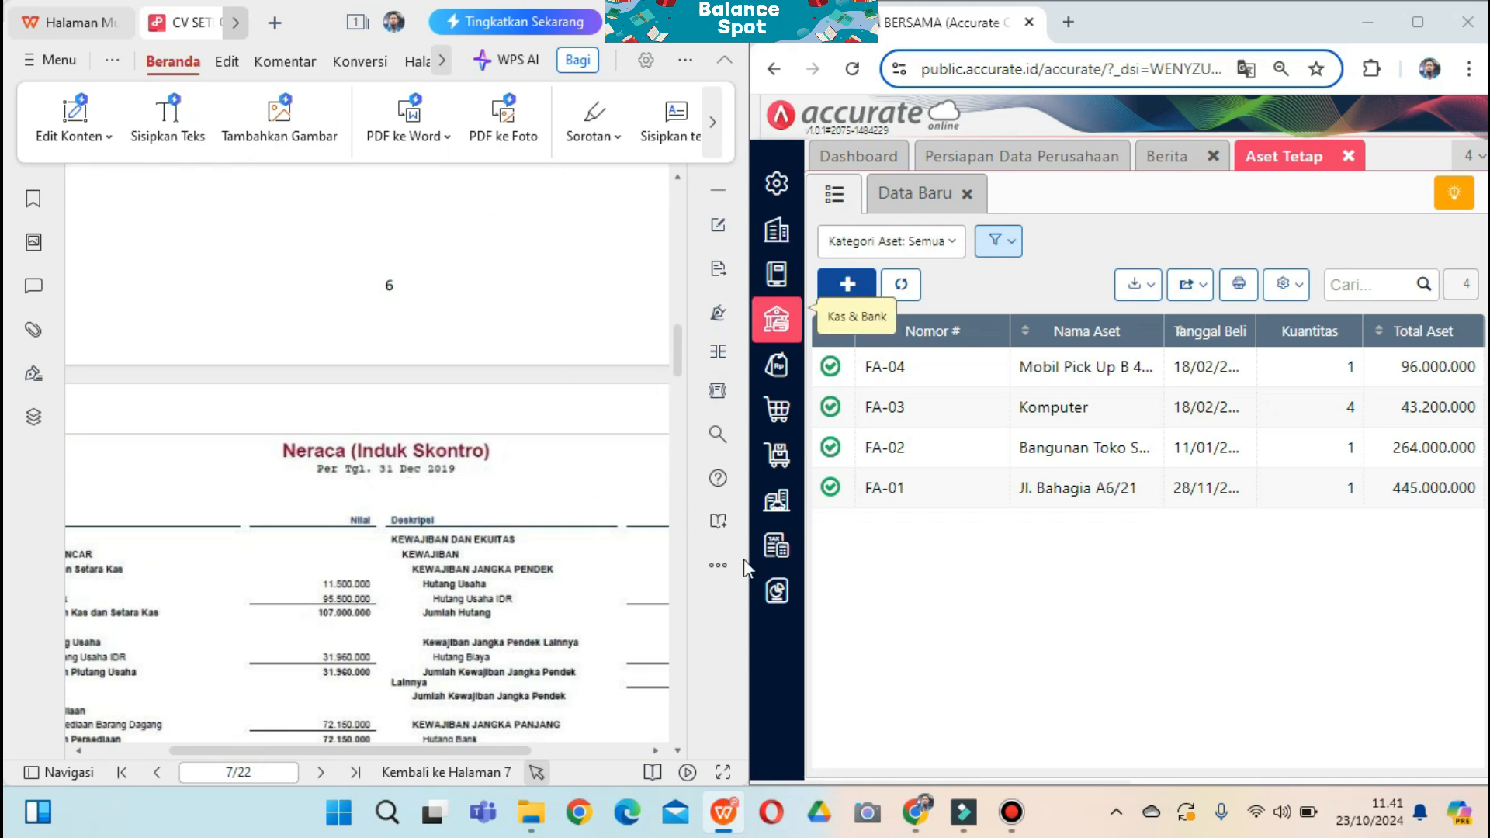
# Run and save the Proses Akhir Bulan month-end process for Desember 2019
pyautogui.click(773, 250)
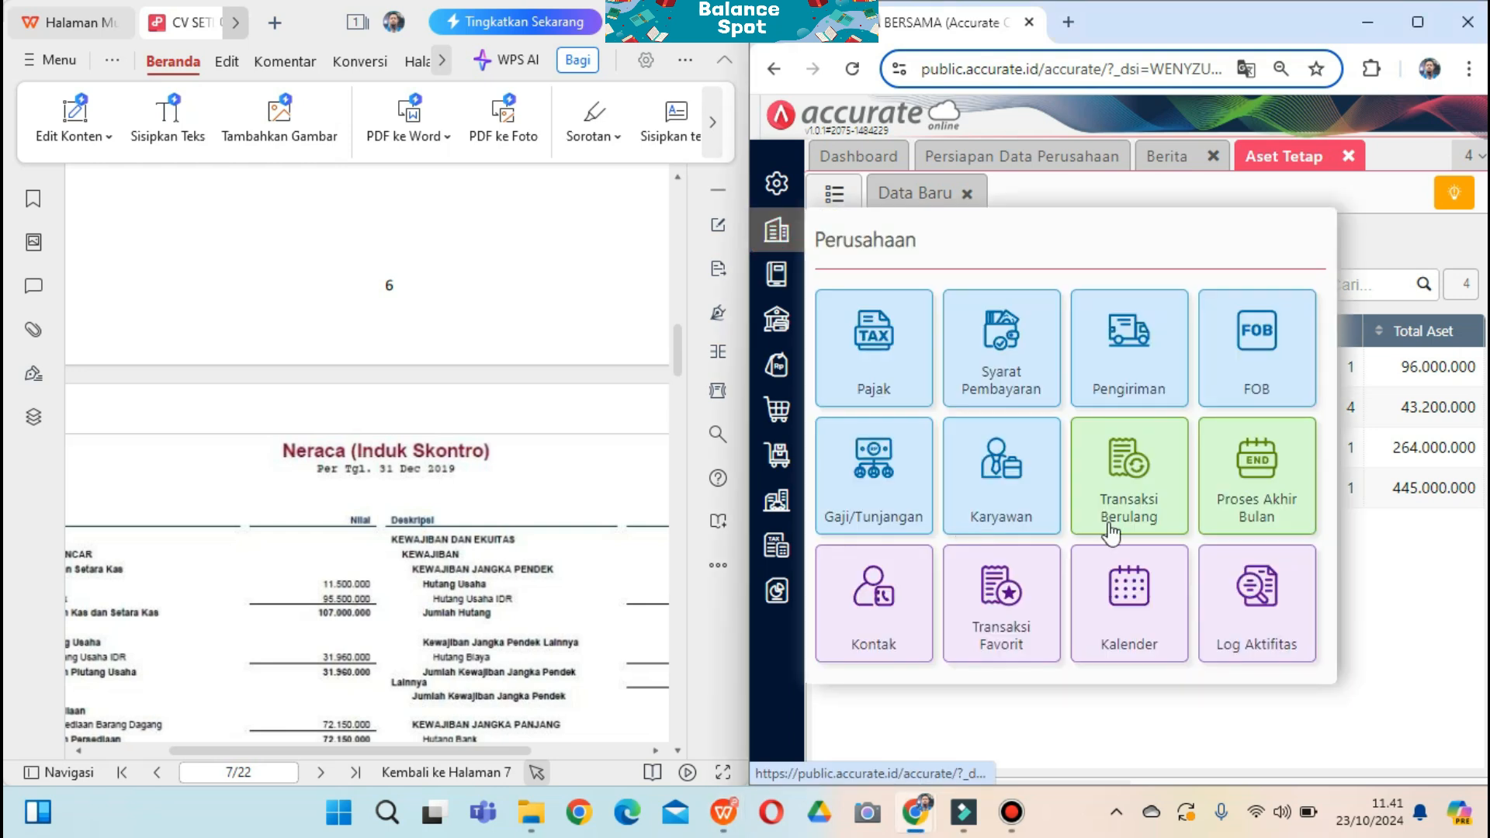
pyautogui.click(1242, 477)
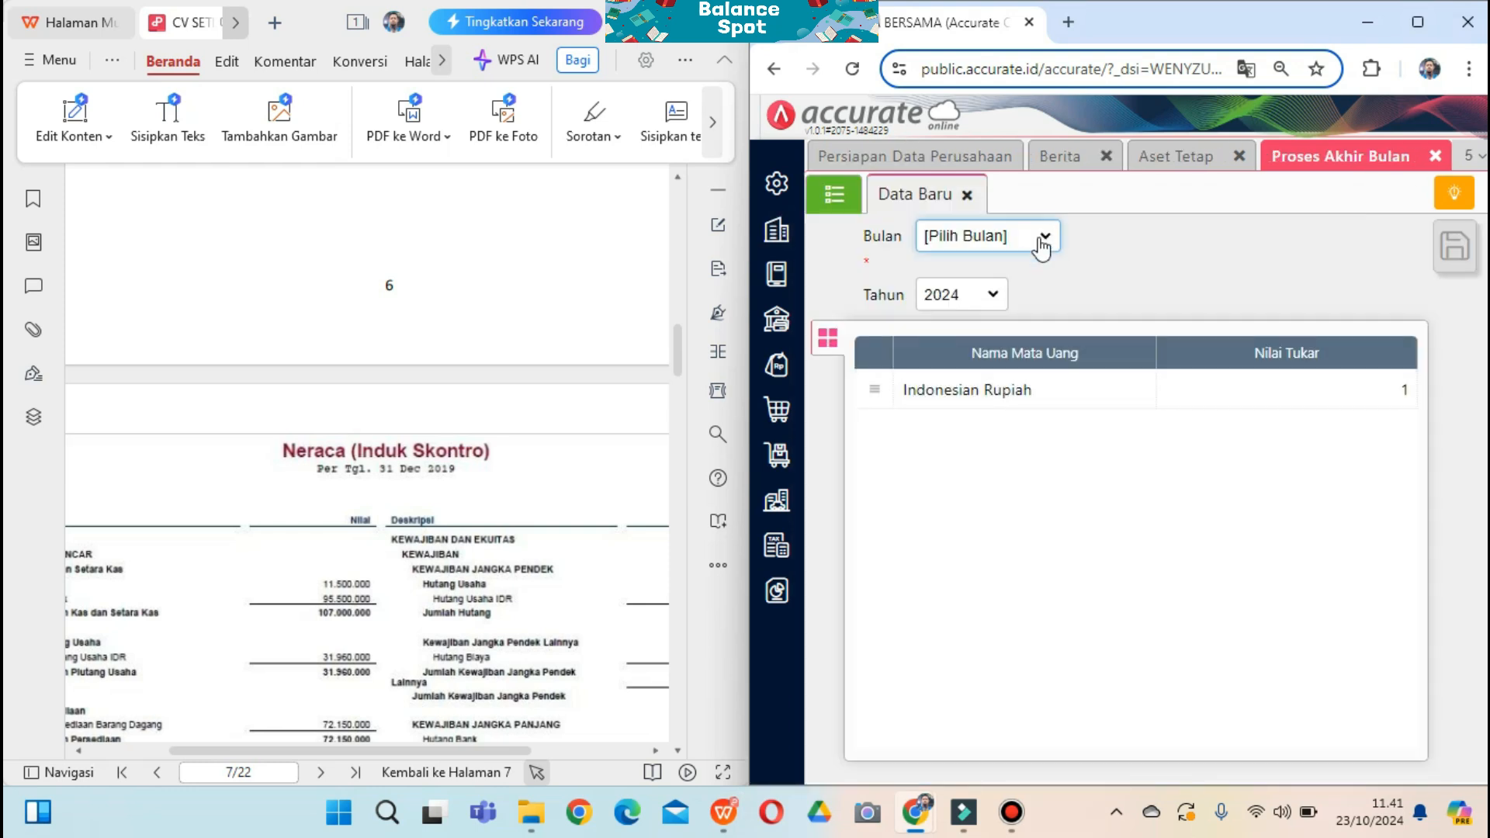
pyautogui.click(1035, 242)
pyautogui.click(953, 579)
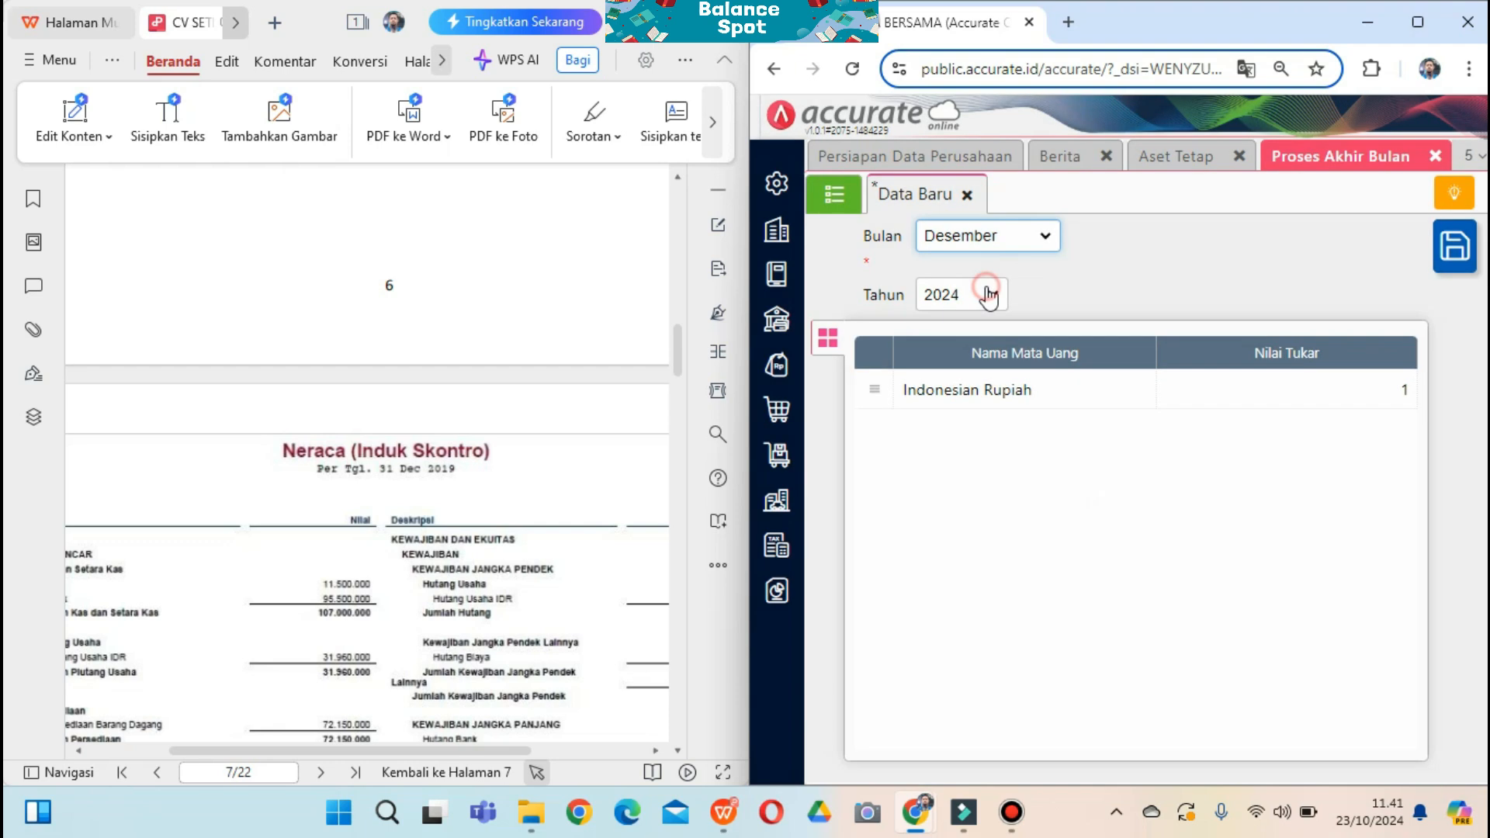
pyautogui.click(981, 294)
pyautogui.click(942, 373)
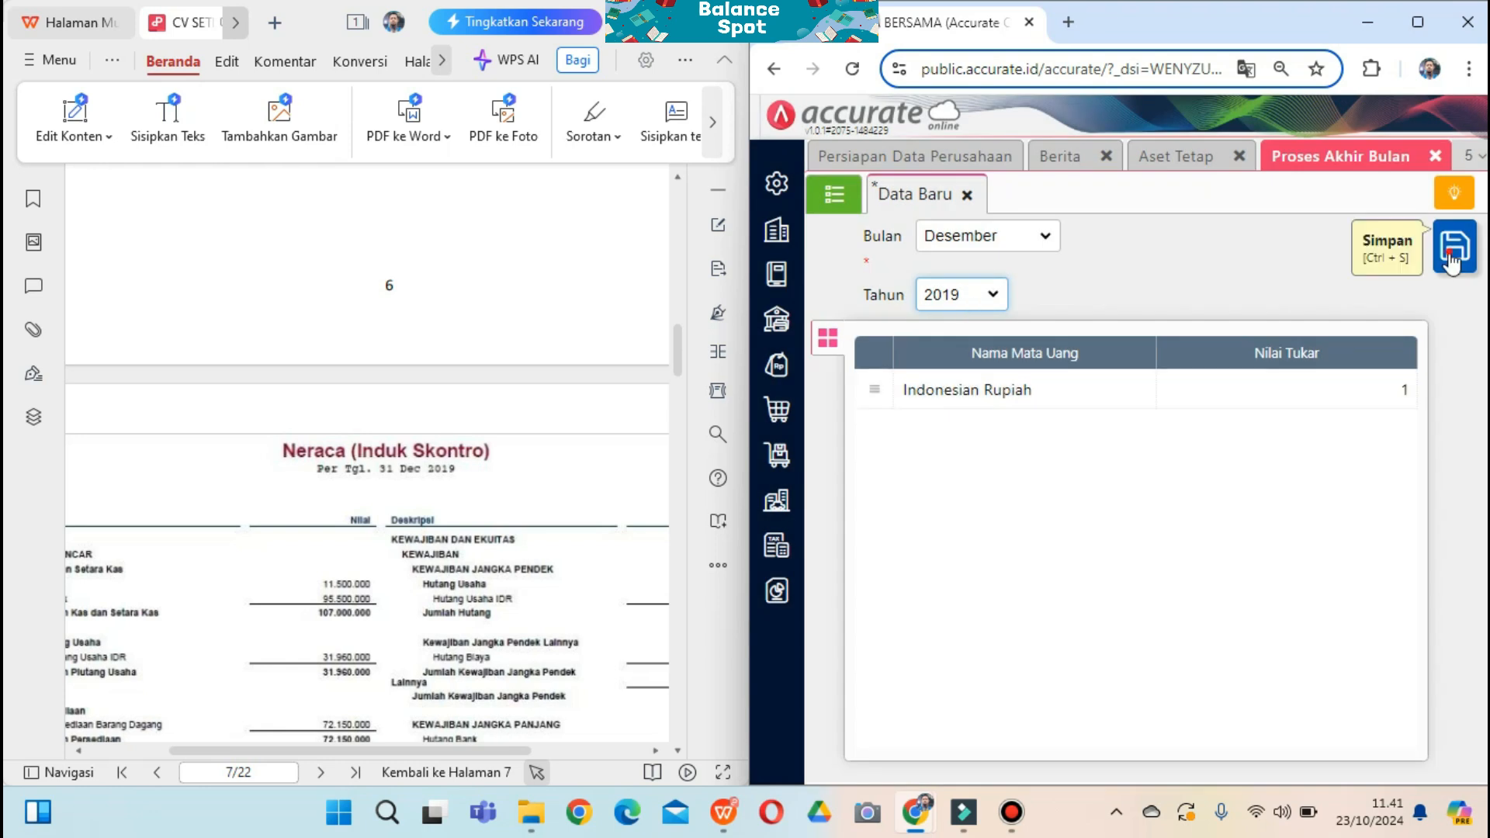
pyautogui.click(1453, 262)
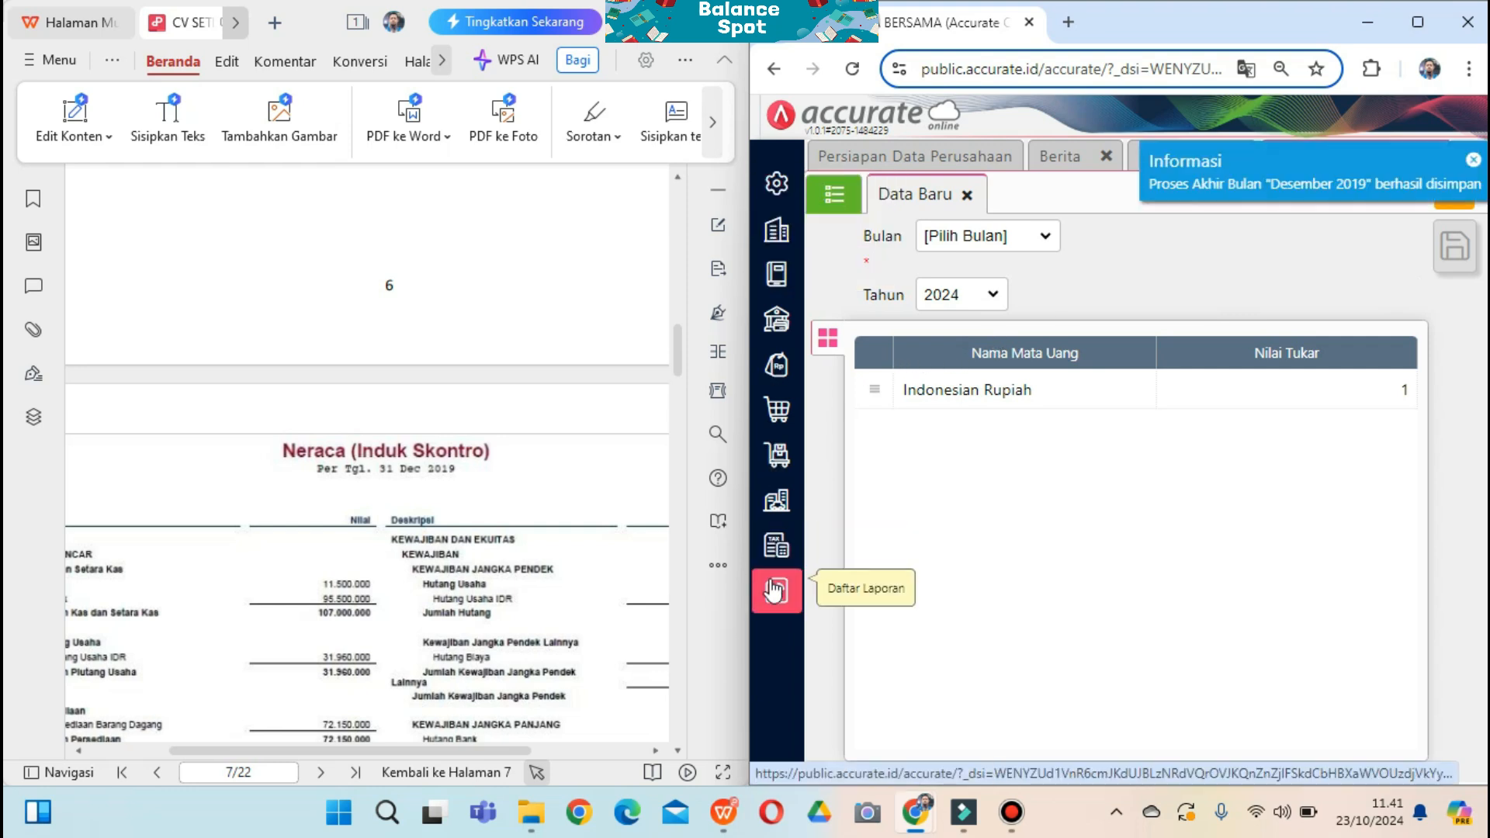
pyautogui.click(774, 592)
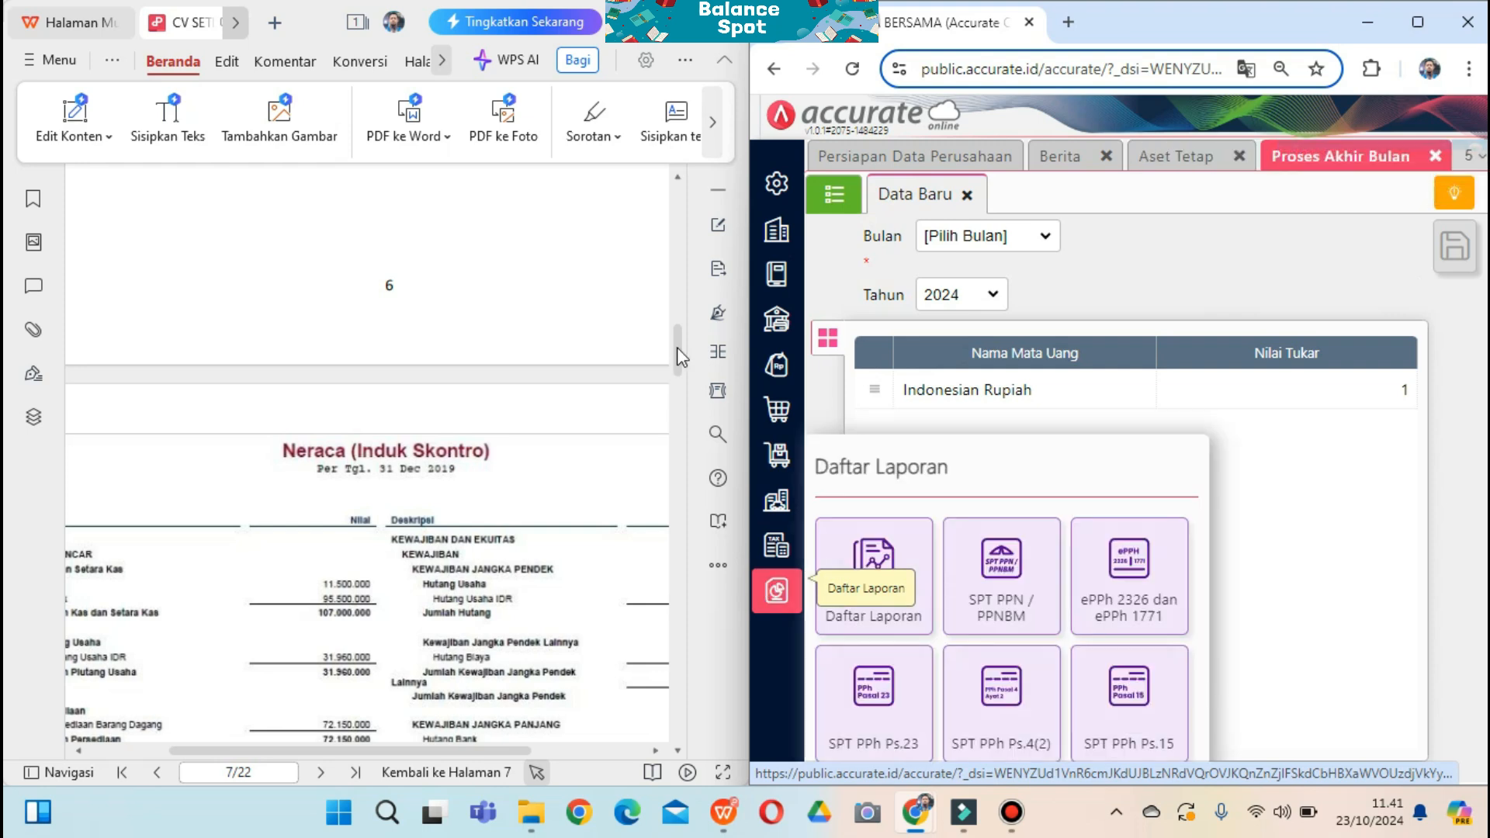
# Generate the Keuangan report Neraca (Induk Skontro) with Per Tanggal 31/12/2019
pyautogui.click(682, 356)
pyautogui.scroll(-3, 677, 355)
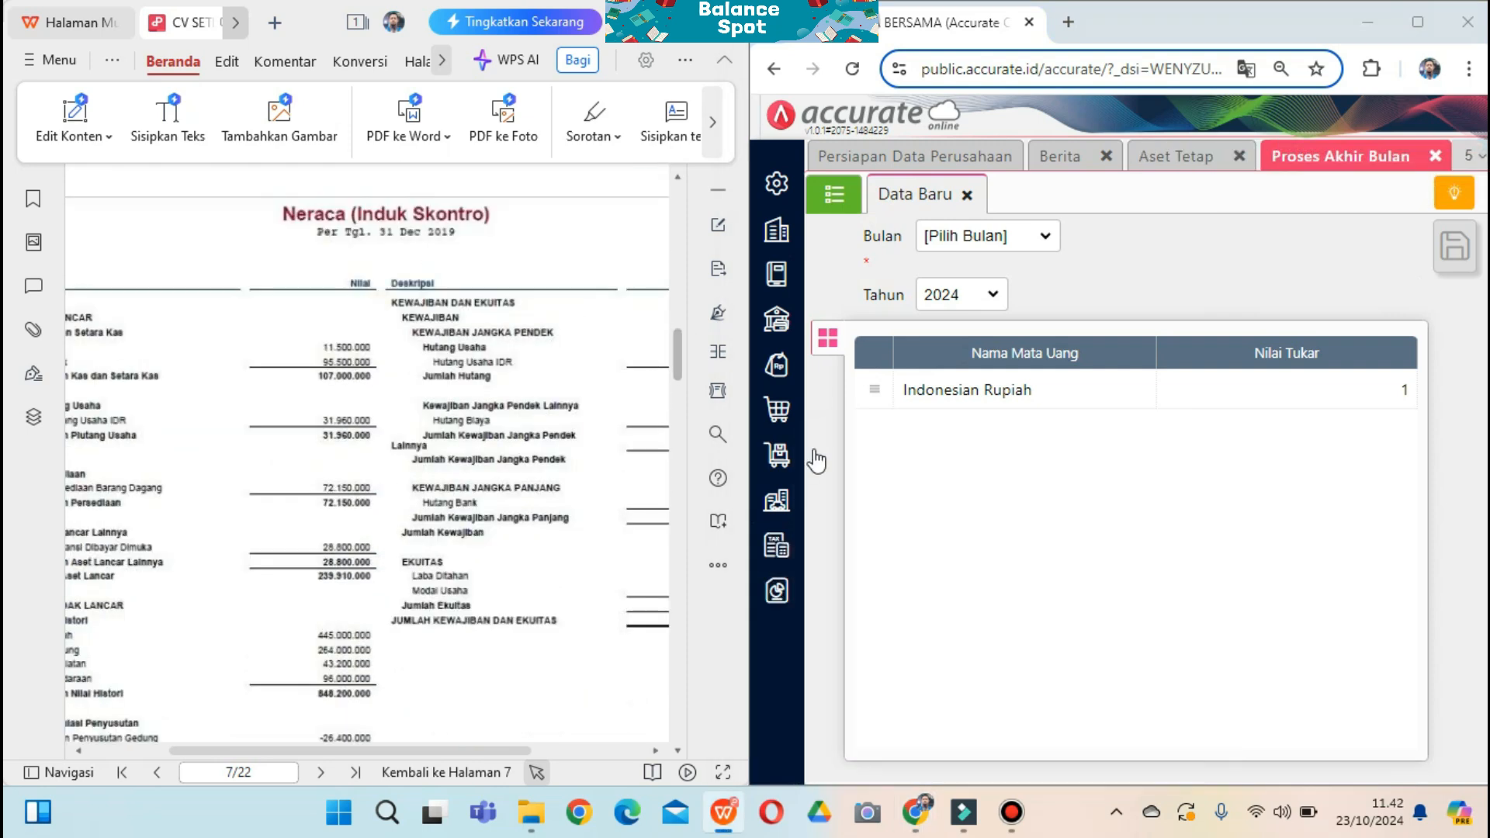
pyautogui.click(779, 595)
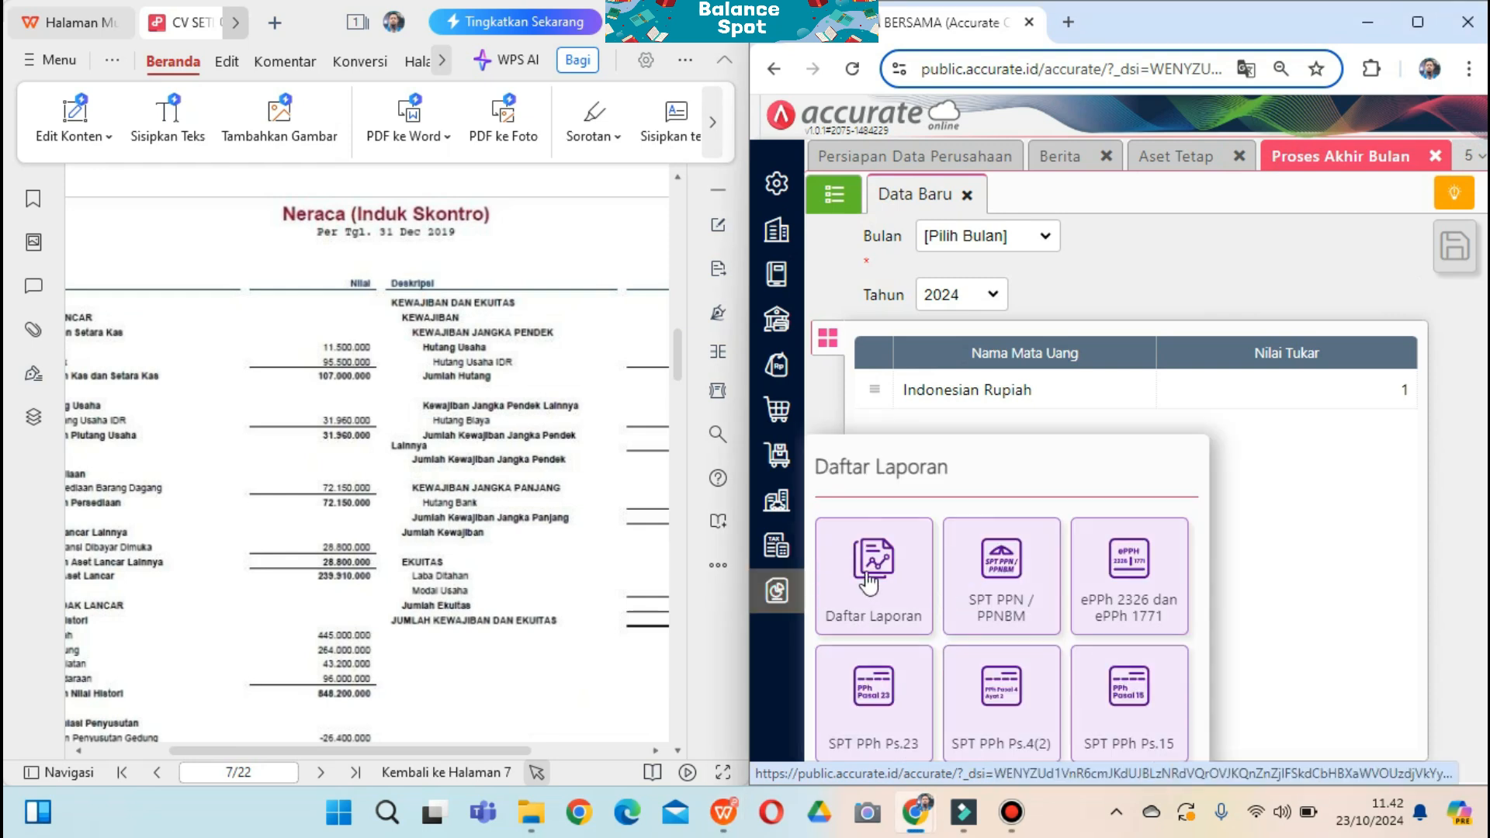
pyautogui.click(775, 598)
pyautogui.click(775, 597)
pyautogui.click(877, 592)
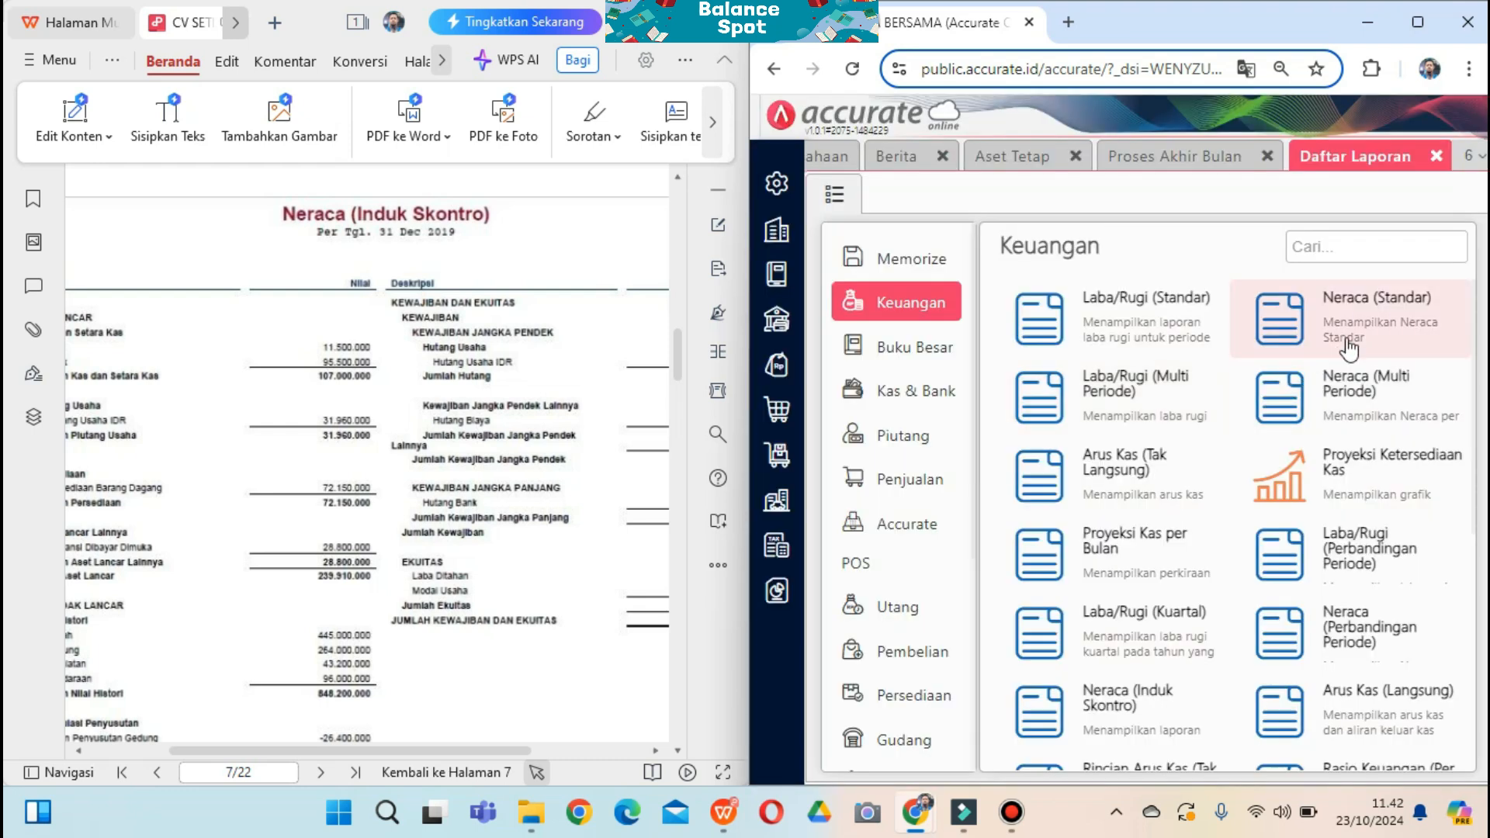
pyautogui.scroll(-2, 1258, 582)
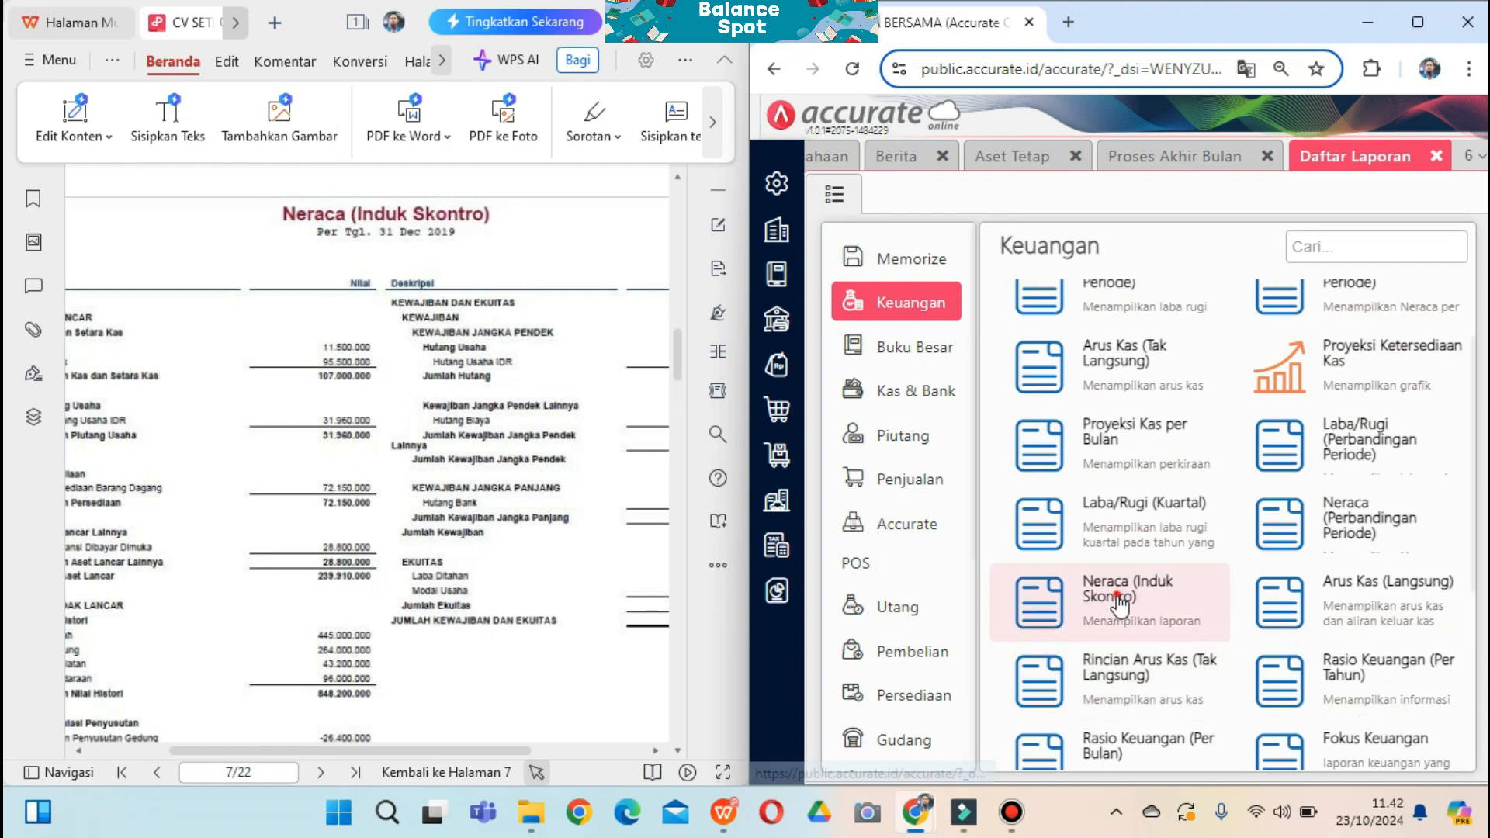
pyautogui.click(1116, 599)
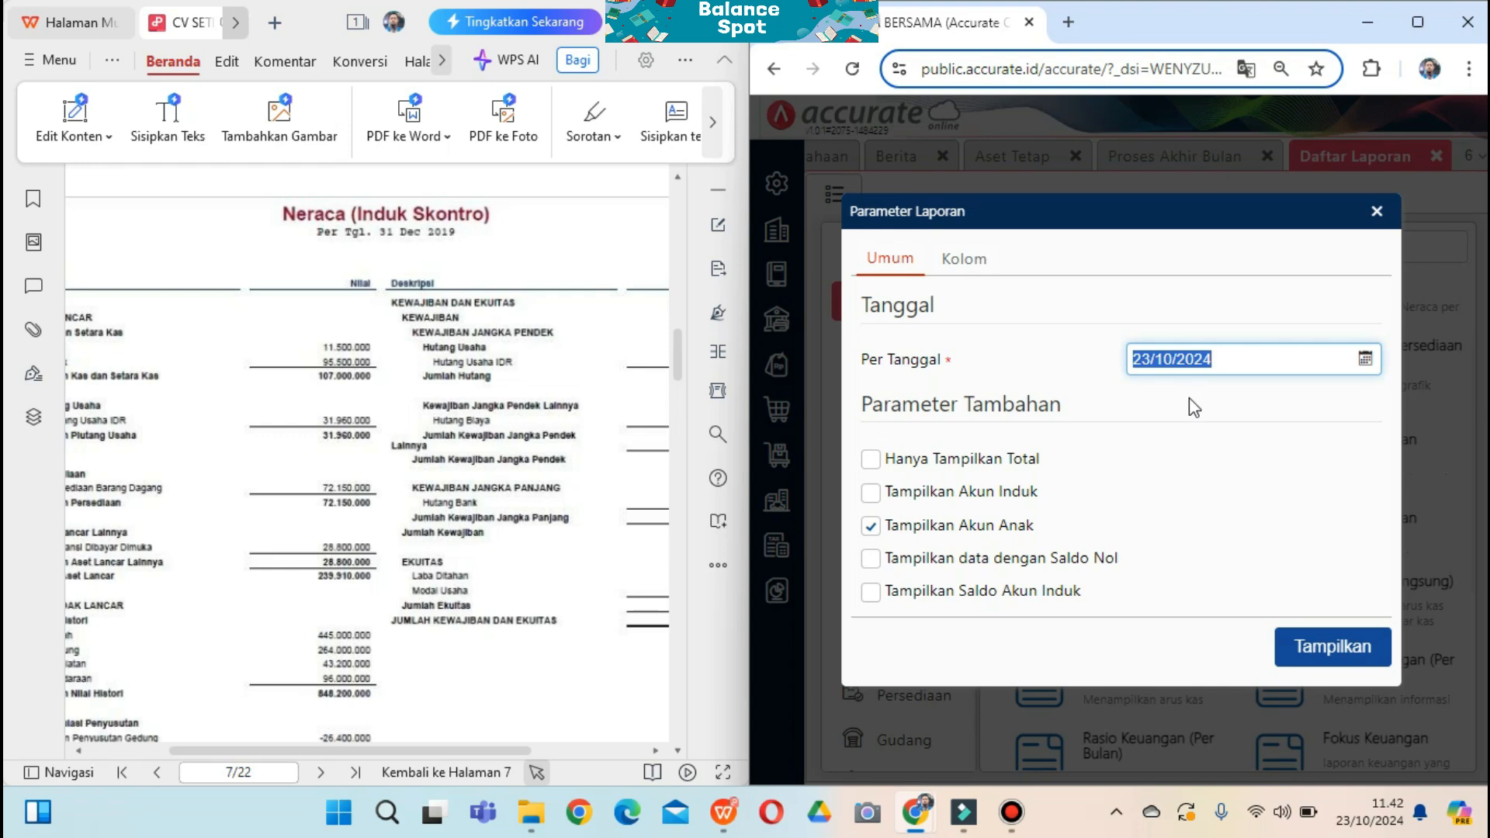
pyautogui.write('31/12/2019')
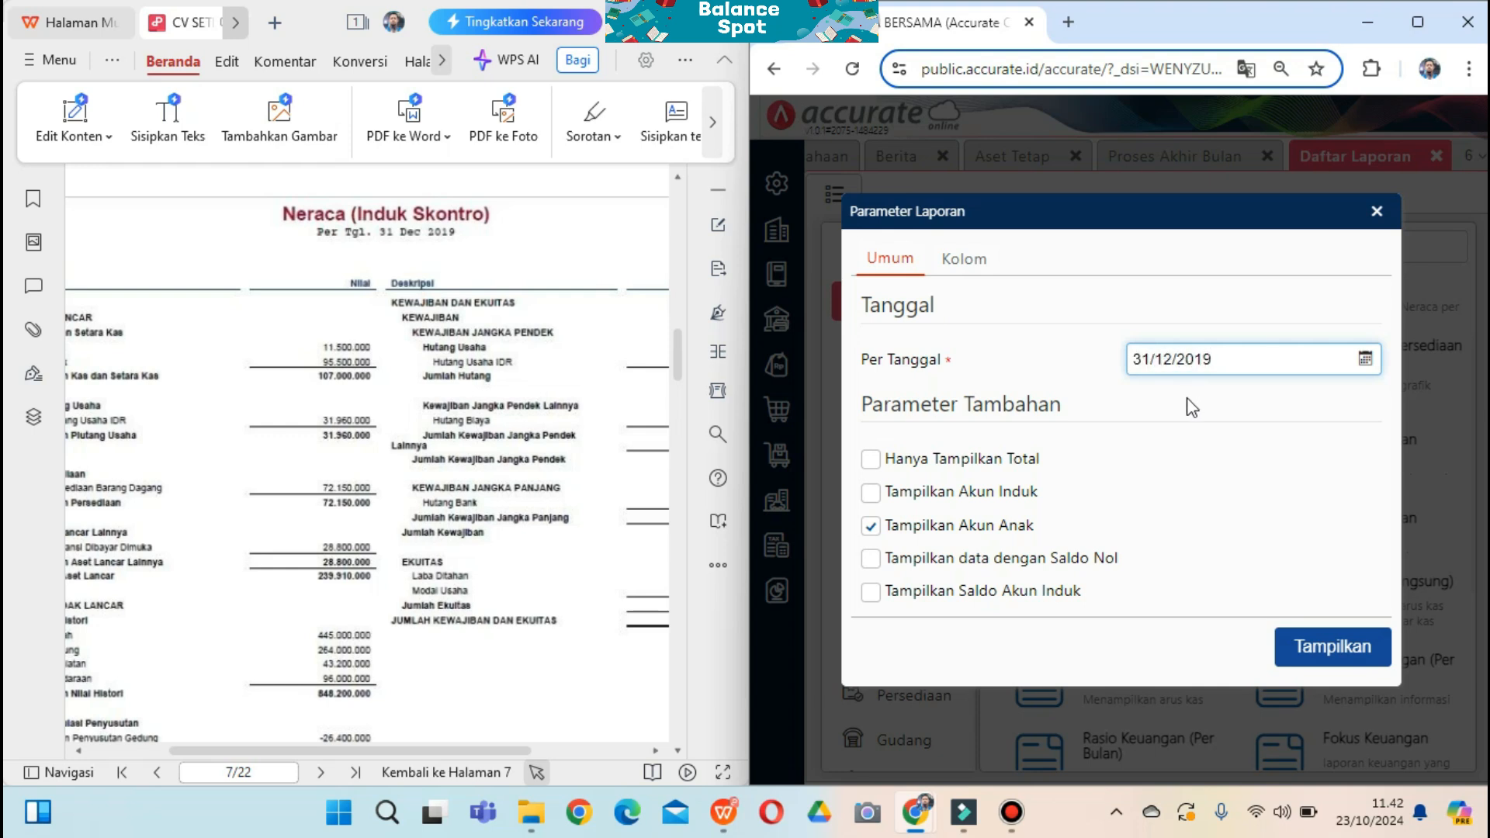
pyautogui.click(1324, 649)
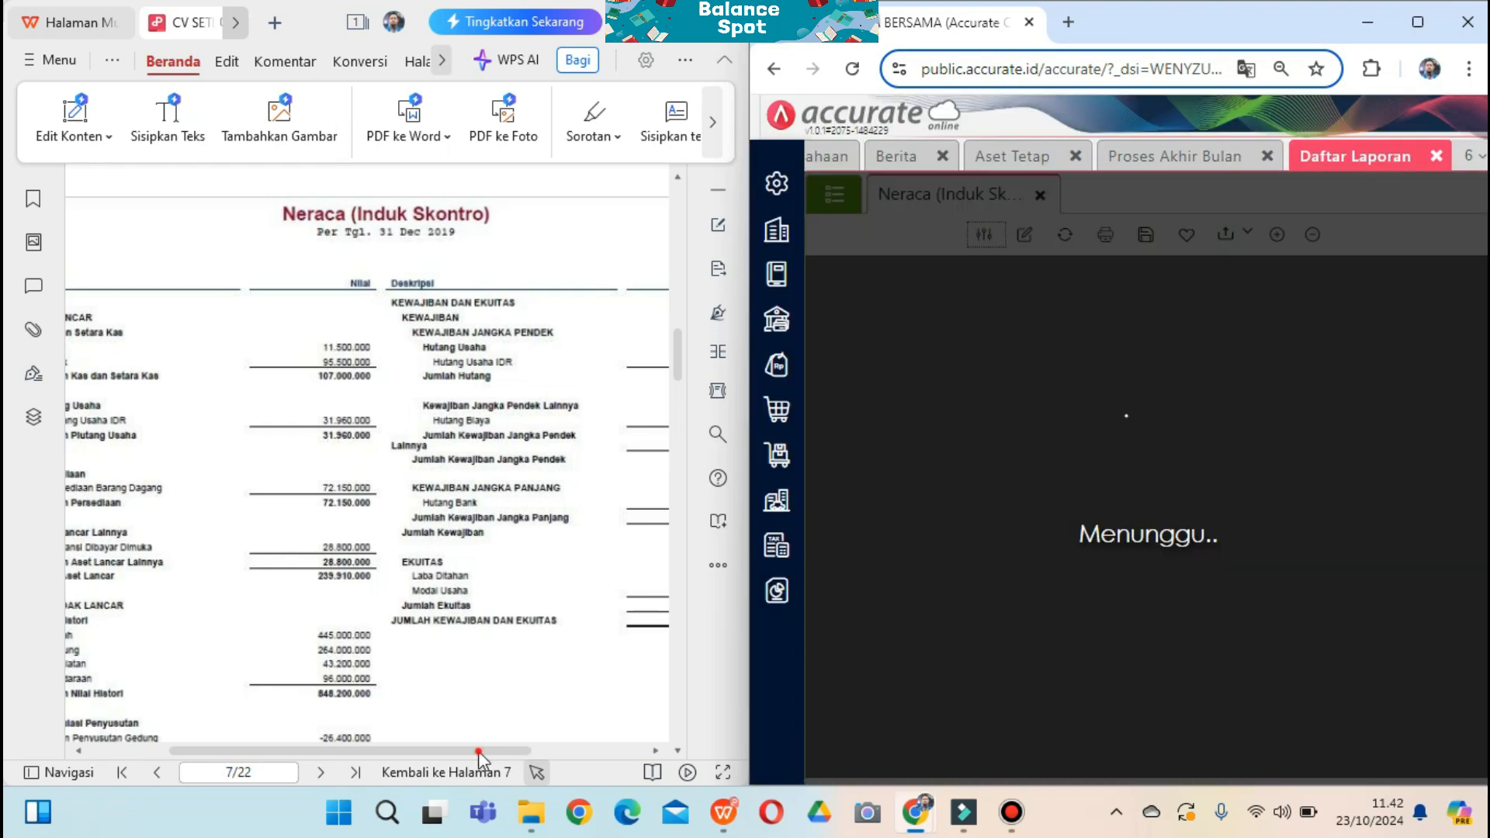
# Scroll the 31 Des 2019 Neraca and confirm it balances at 1.019.910.000, matching the guide
pyautogui.moveTo(479, 752); pyautogui.dragTo(453, 752)
pyautogui.scroll(-1, 520, 691)
pyautogui.scroll(-1, 520, 691)
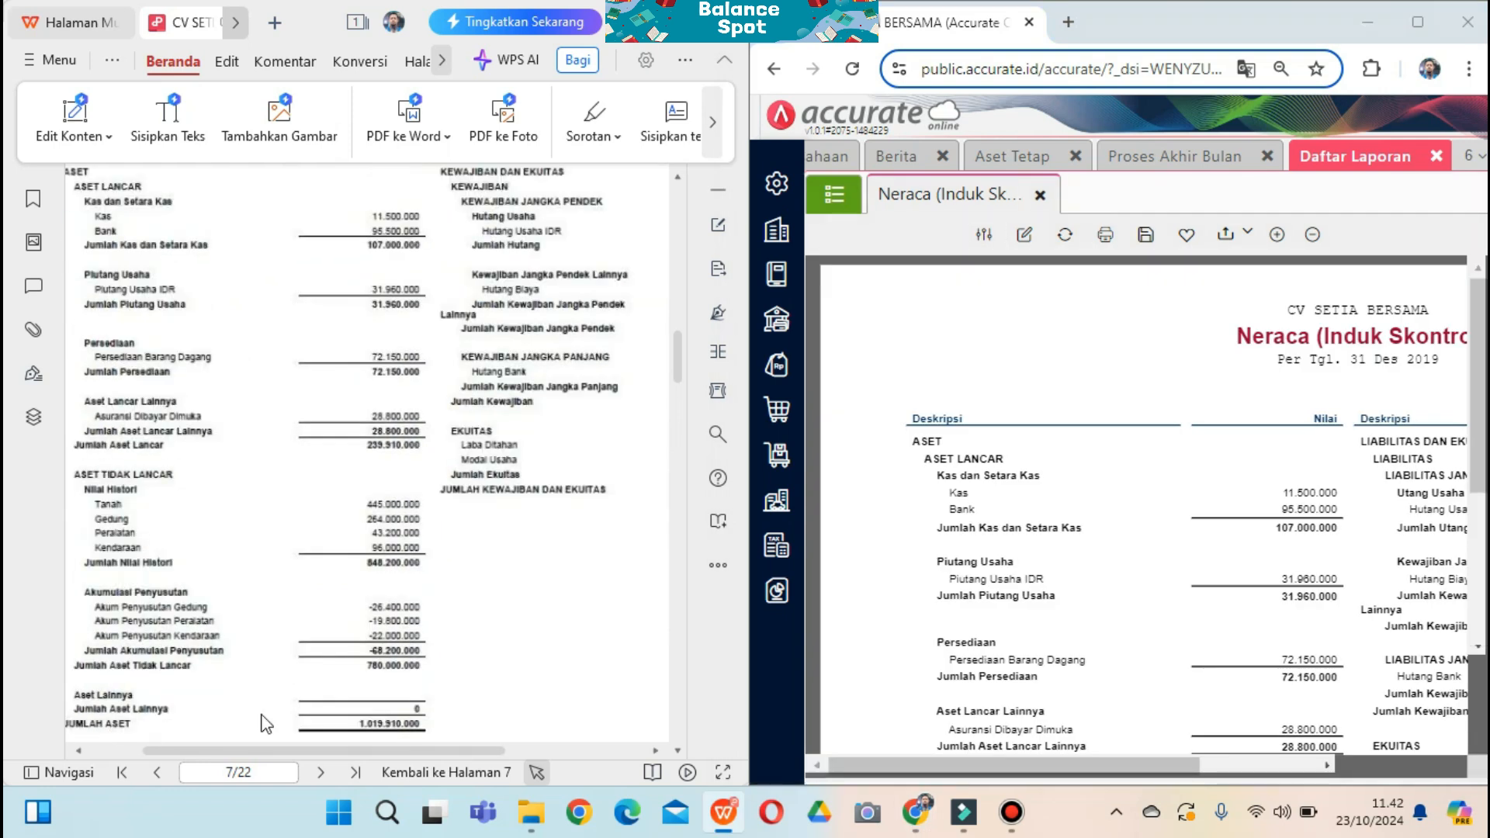
pyautogui.scroll(-1, 381, 732)
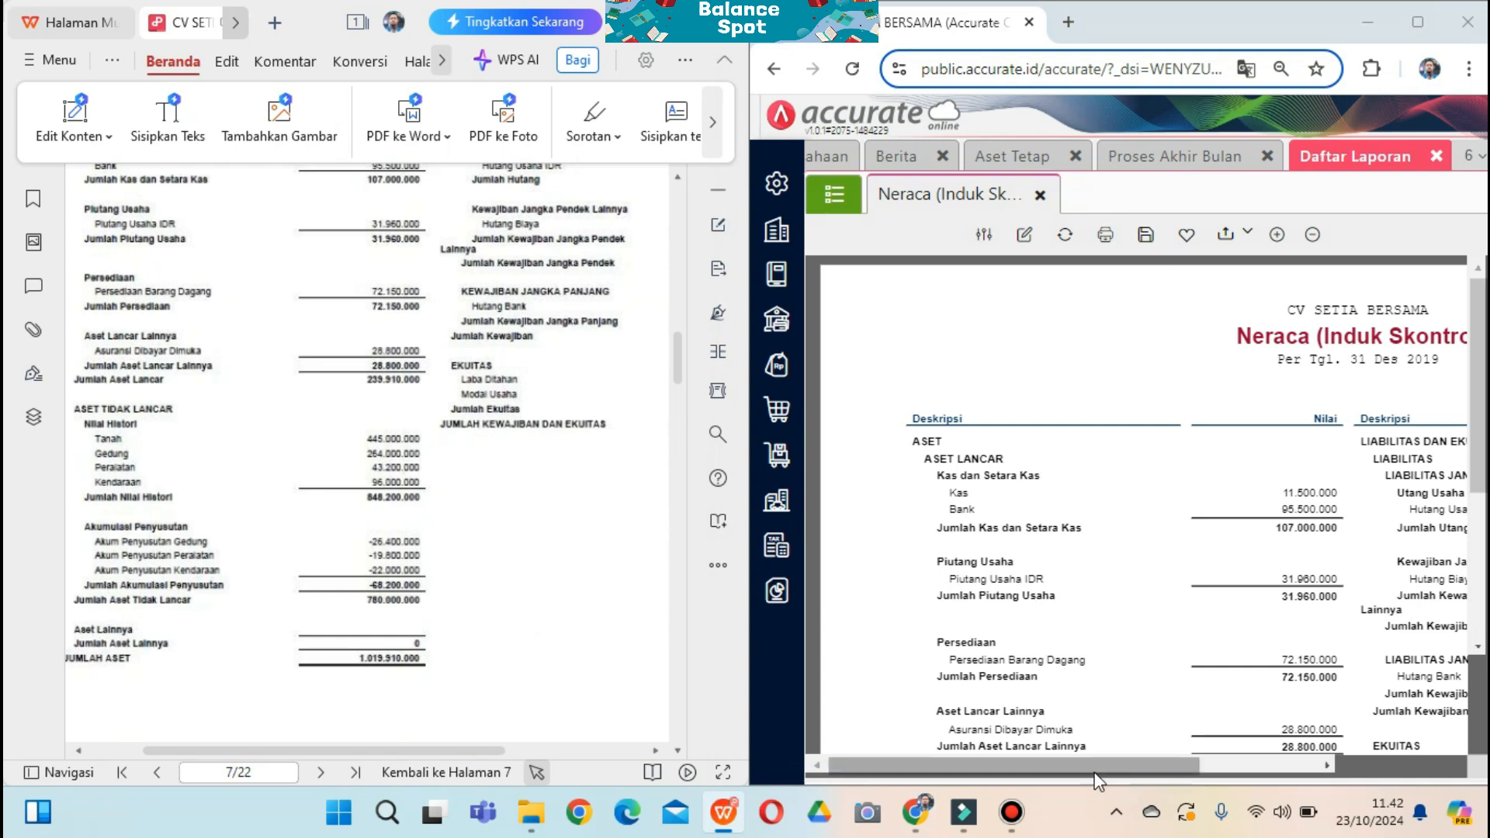
pyautogui.moveTo(1095, 776); pyautogui.dragTo(1141, 768)
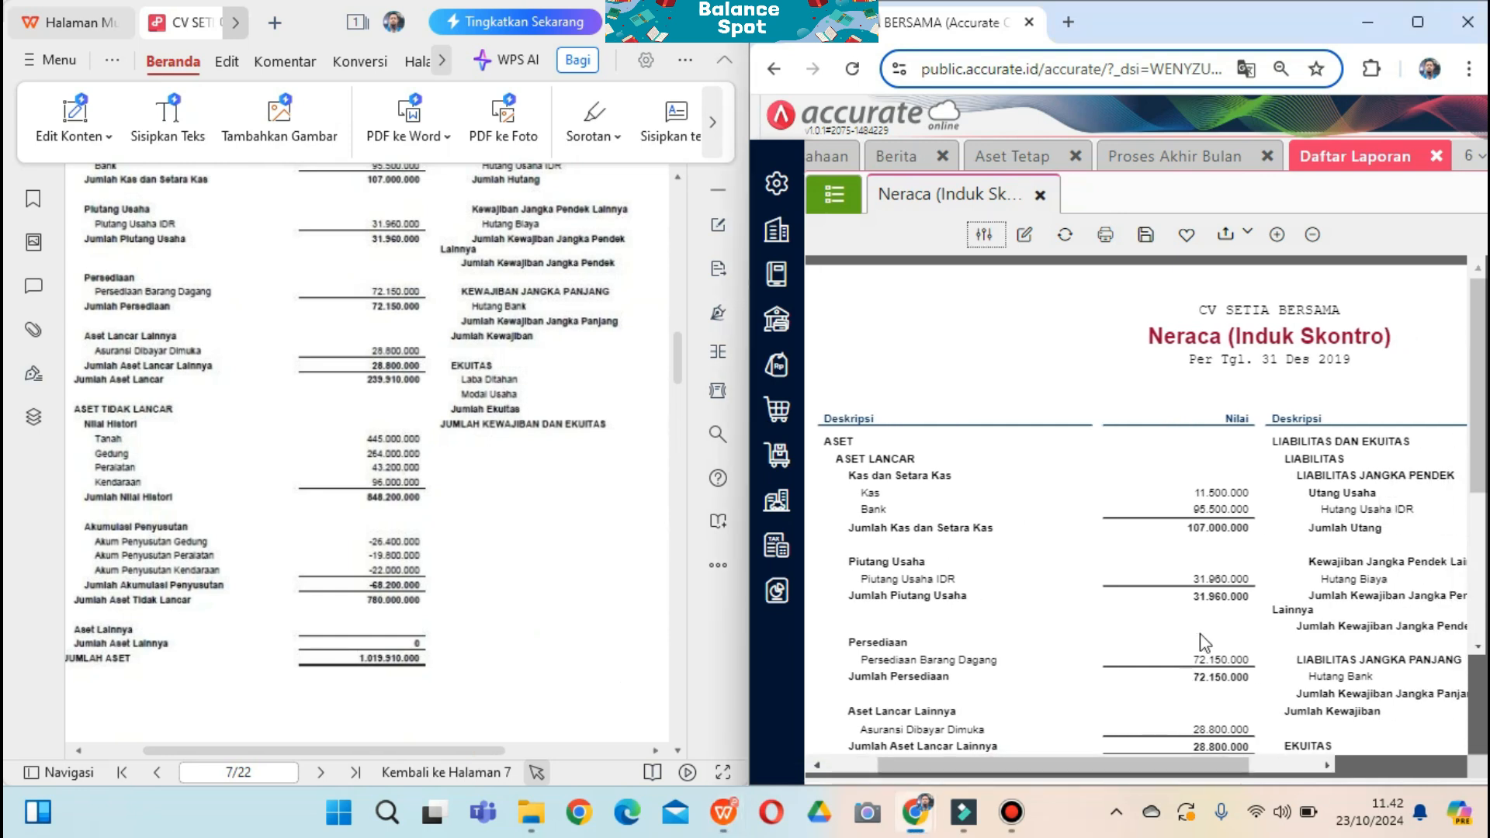
pyautogui.scroll(-3, 1201, 637)
pyautogui.scroll(-2, 1203, 660)
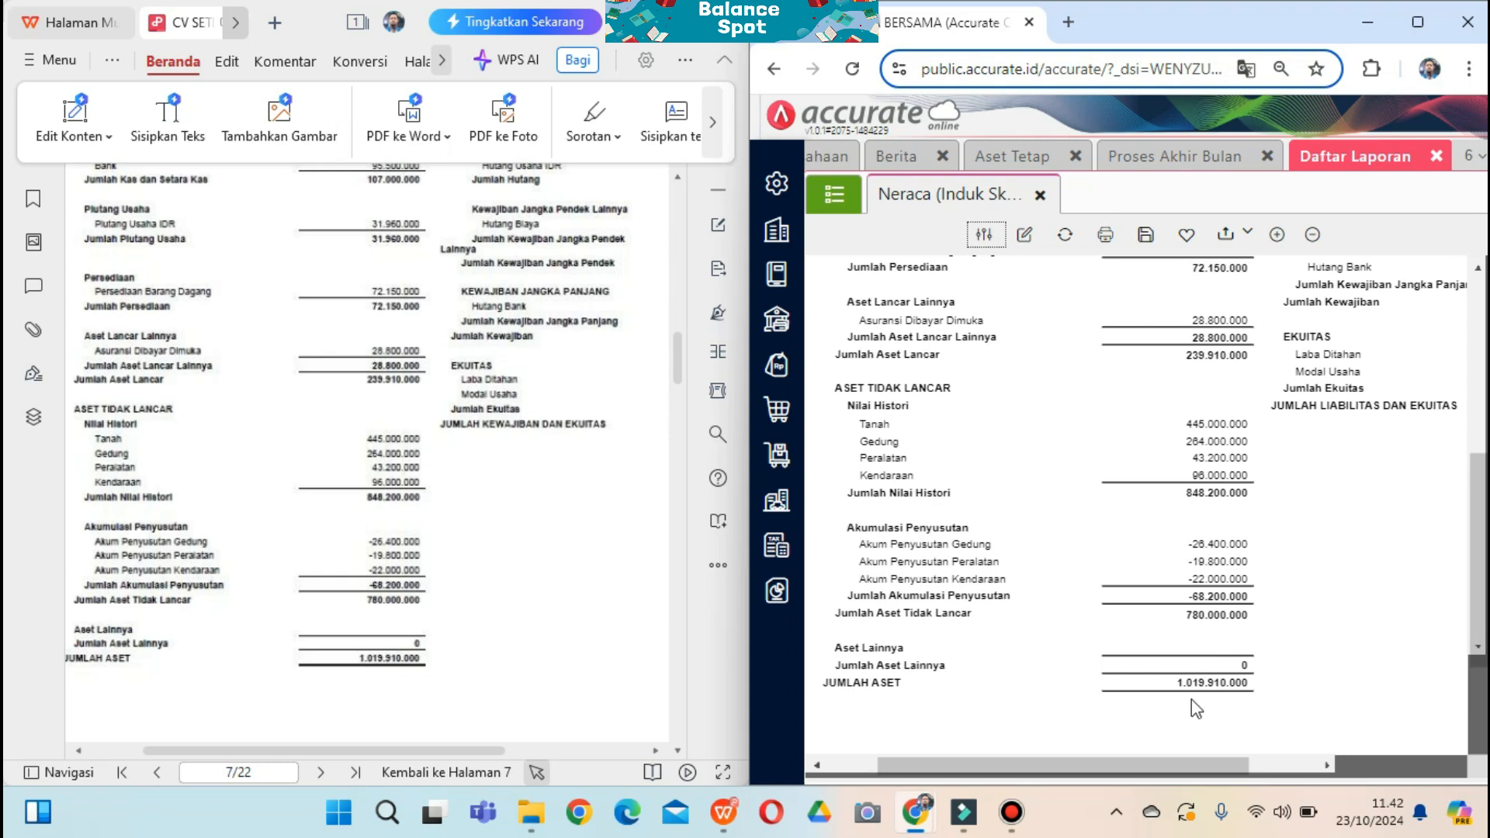
pyautogui.moveTo(1186, 760); pyautogui.dragTo(1185, 760)
pyautogui.moveTo(480, 748); pyautogui.dragTo(611, 750)
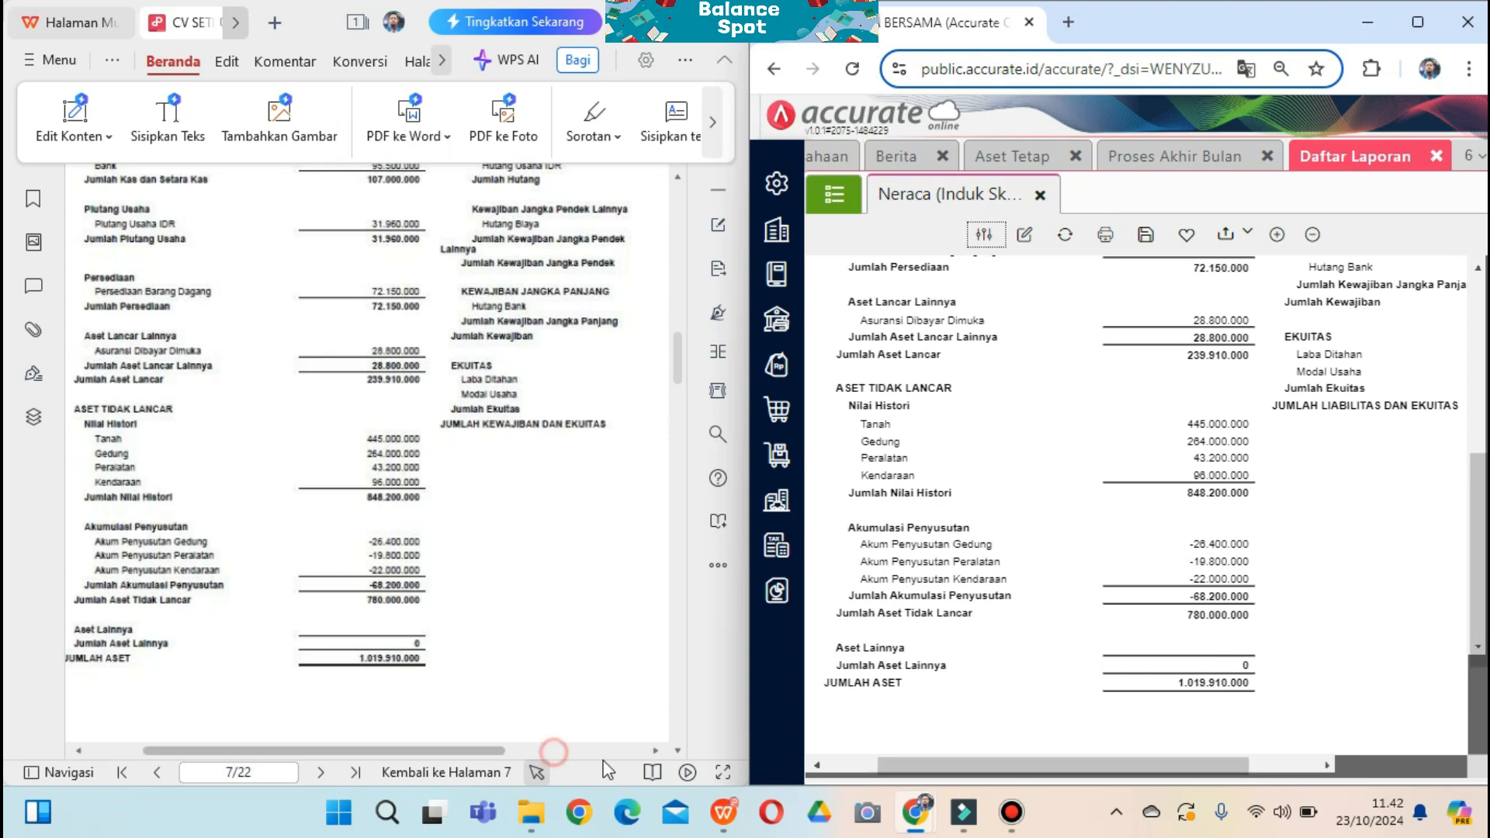
pyautogui.scroll(3, 606, 721)
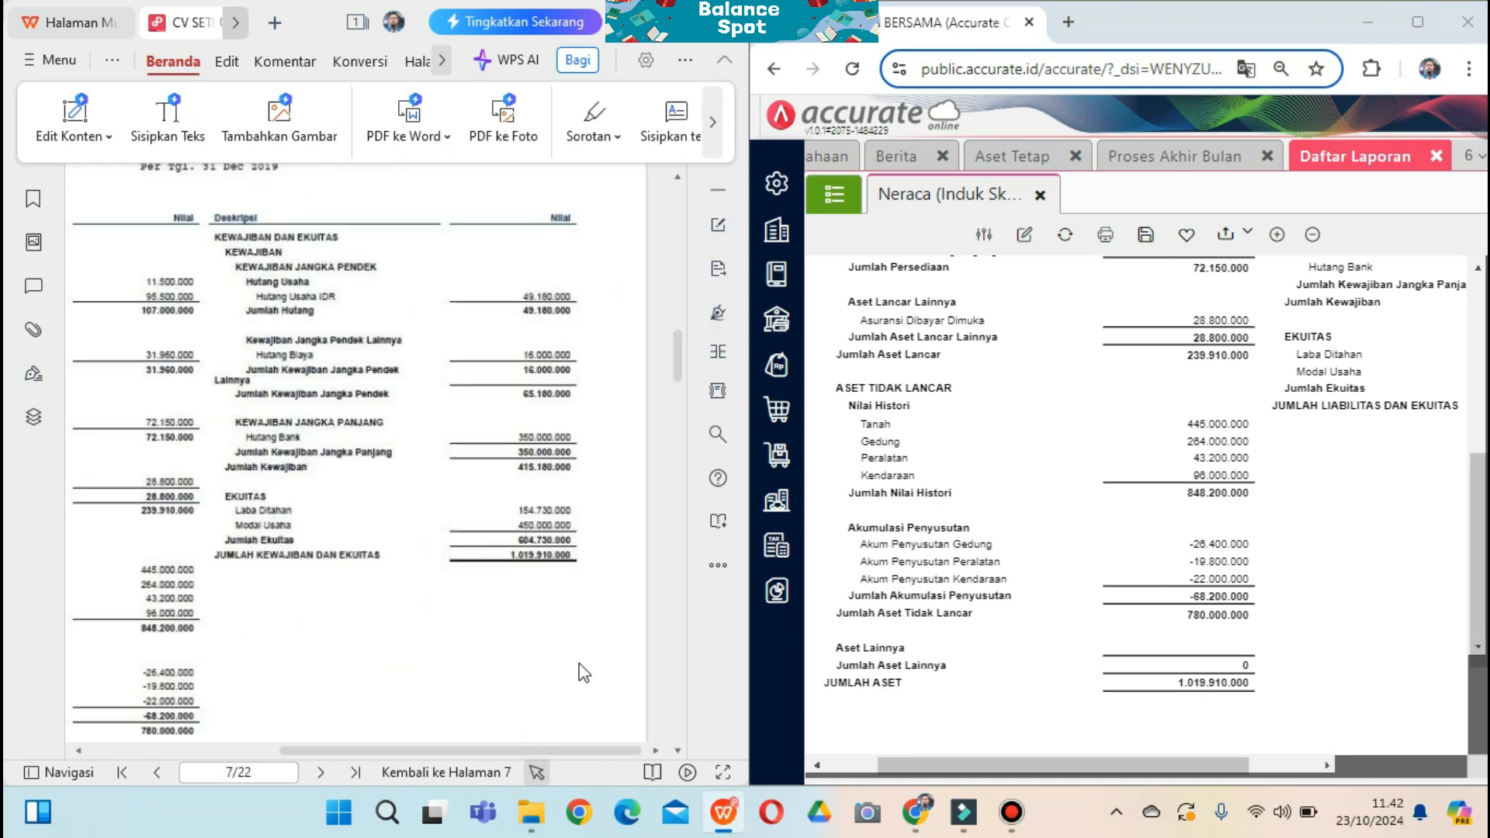
pyautogui.moveTo(1091, 768); pyautogui.dragTo(1264, 766)
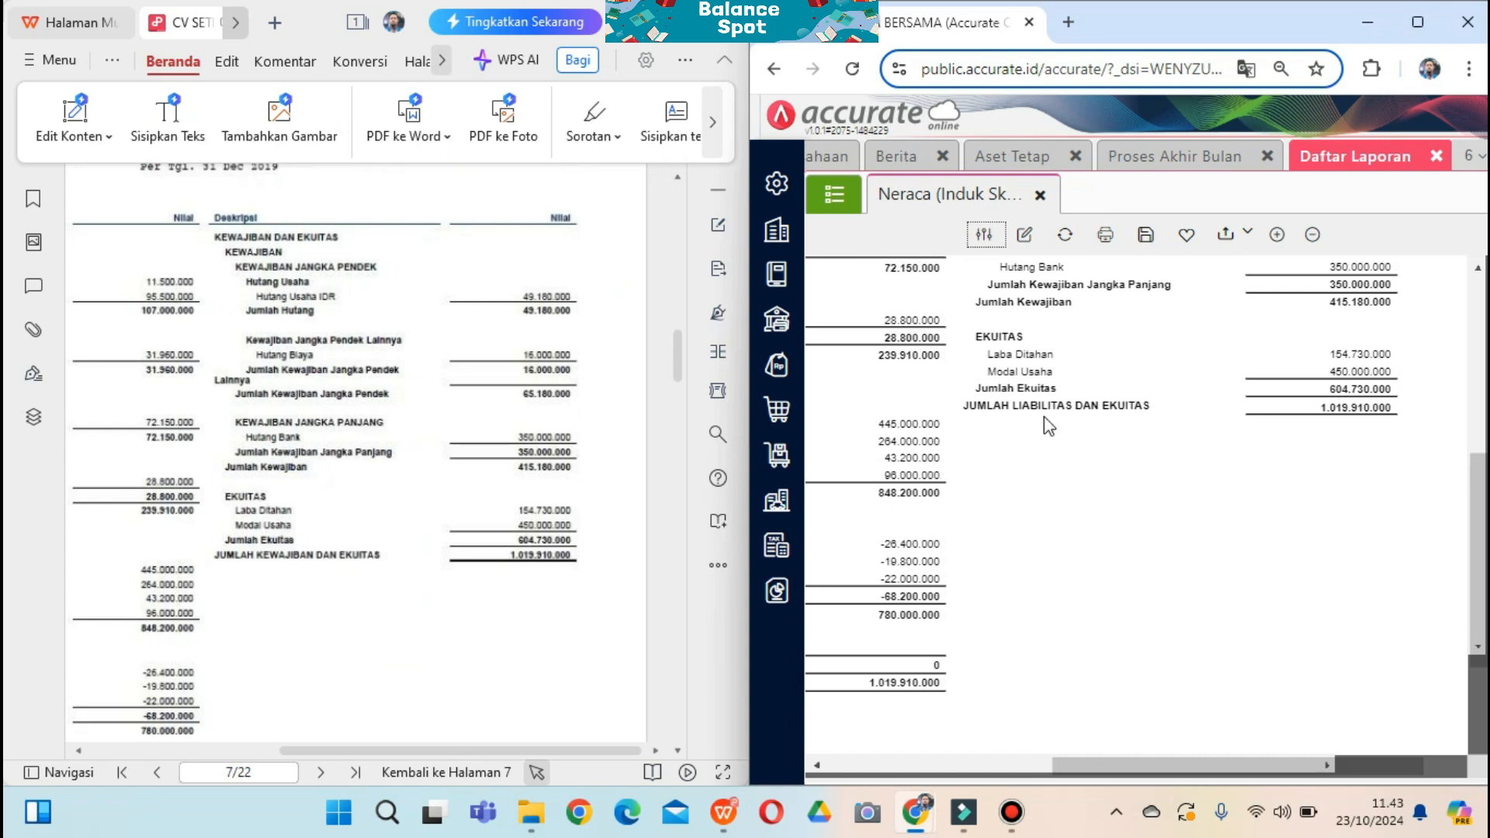
pyautogui.scroll(5, 1254, 511)
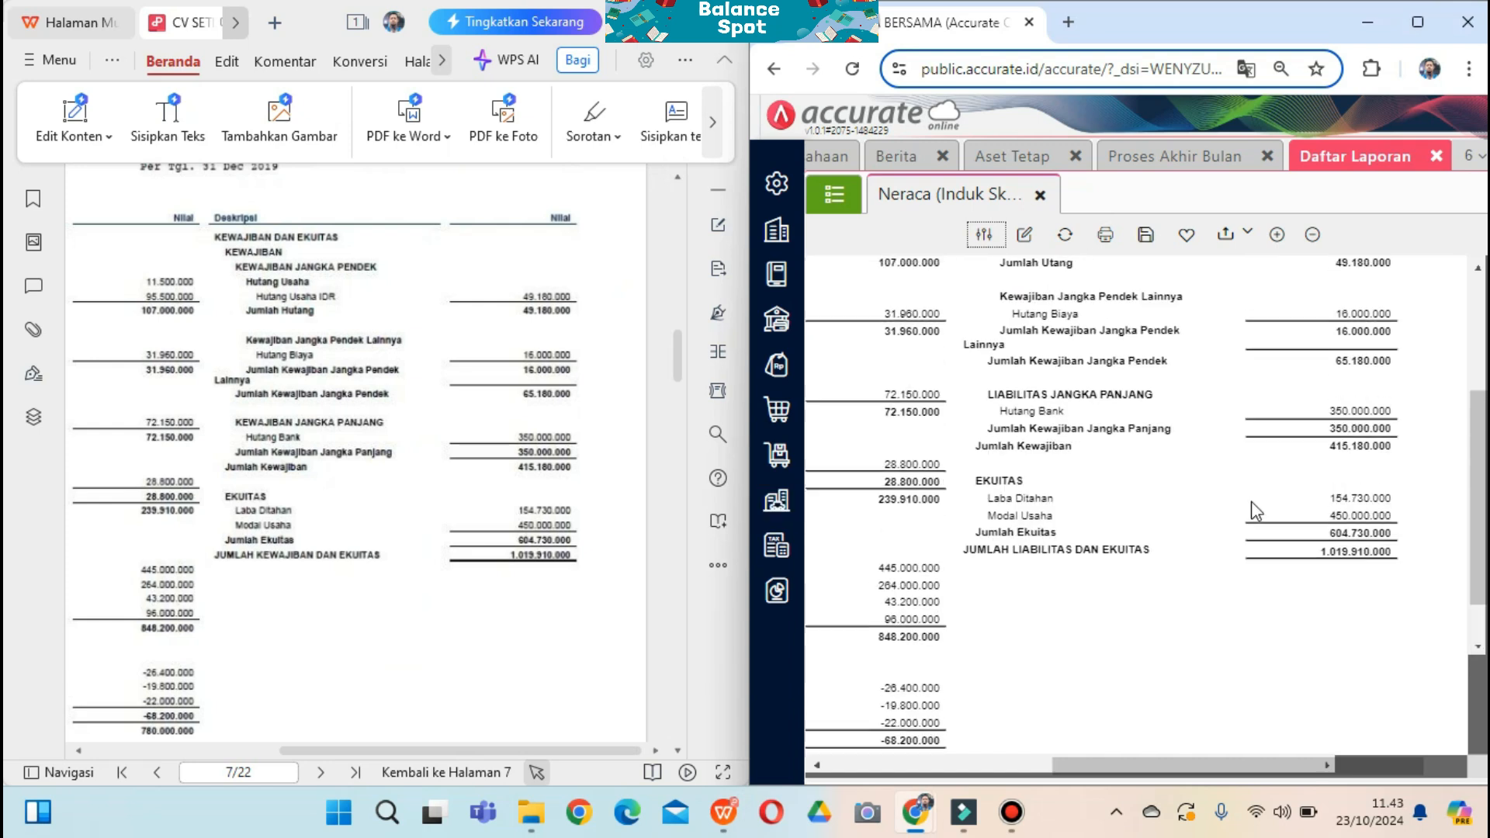
pyautogui.moveTo(1204, 763); pyautogui.dragTo(1090, 765)
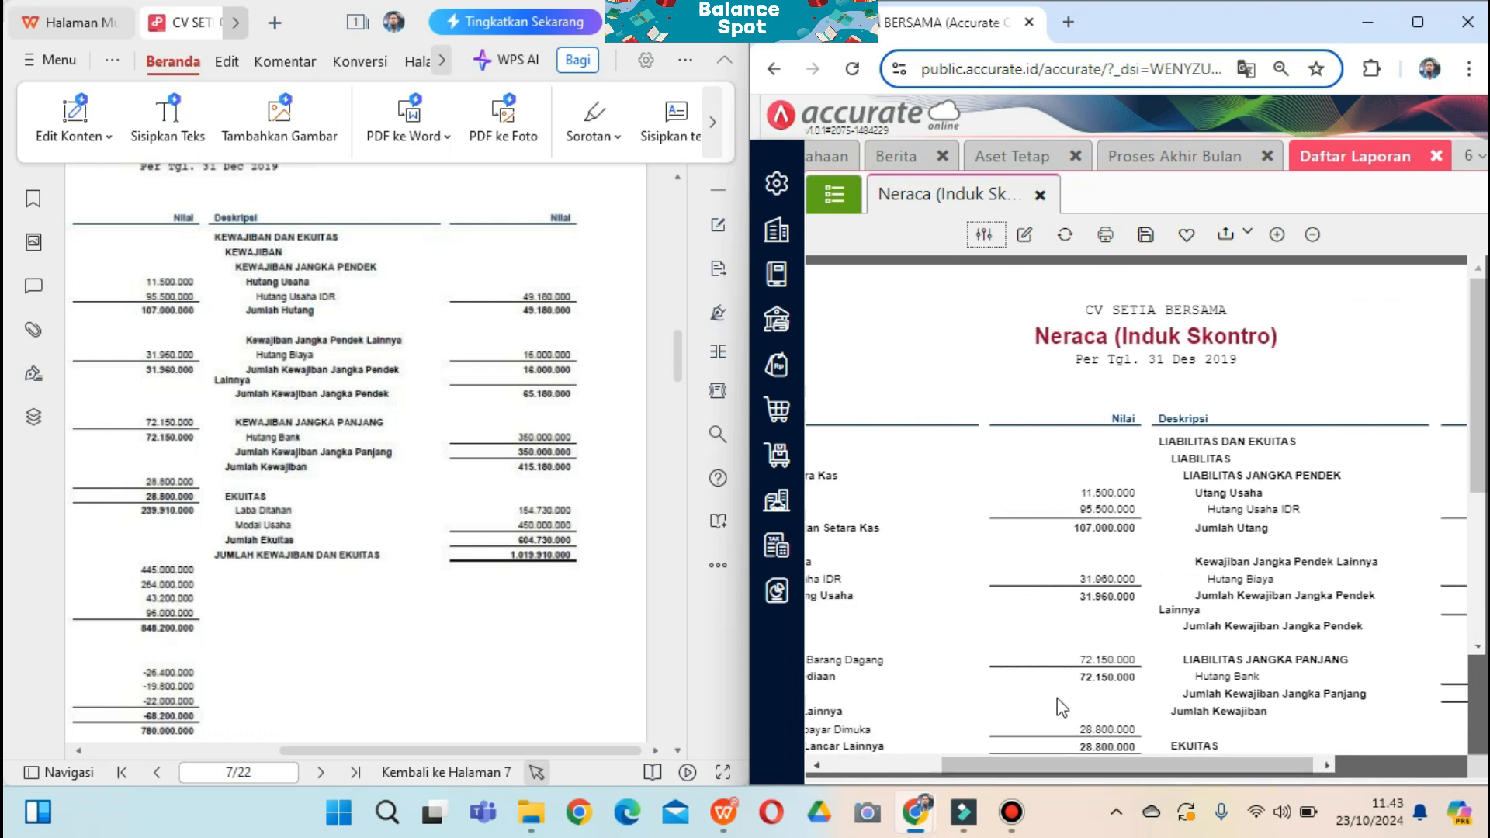